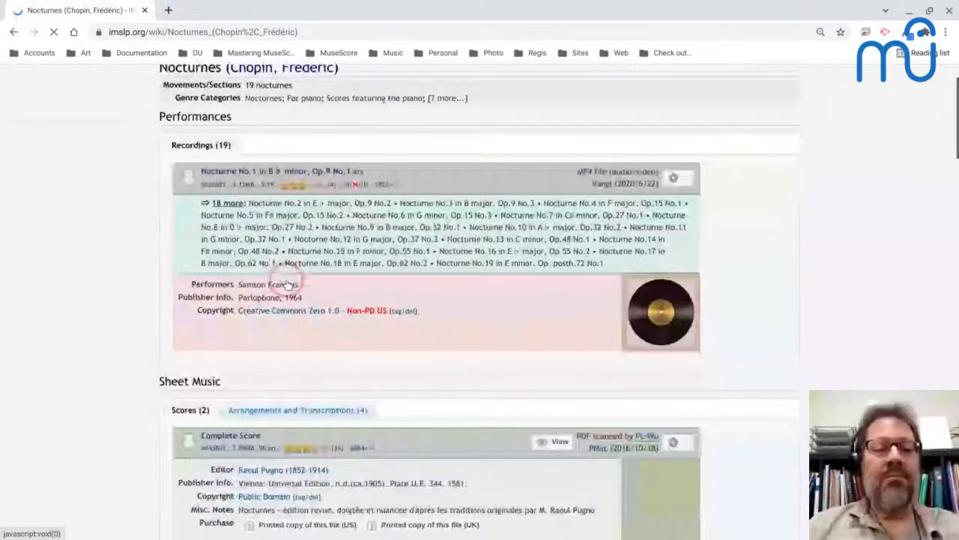
Go to the Nocturnes, Op.27 page and open the Complete Score from the Friedrich Chopin's Werke, Band IV edition.
scroll(281, 314, "down", 10)
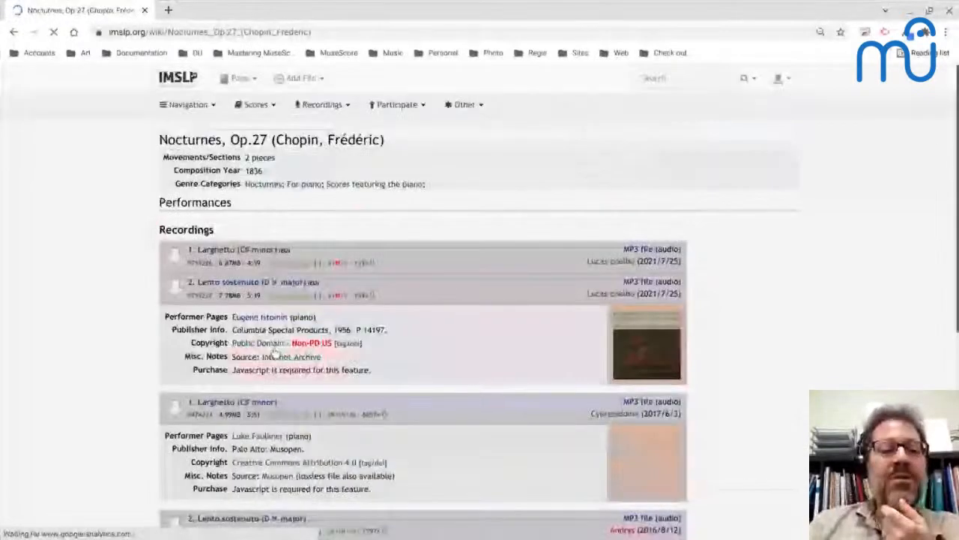
scroll(275, 352, "down", 3)
scroll(255, 323, "down", 4)
left_click(252, 325)
scroll(255, 323, "down", 2)
scroll(256, 324, "down", 3)
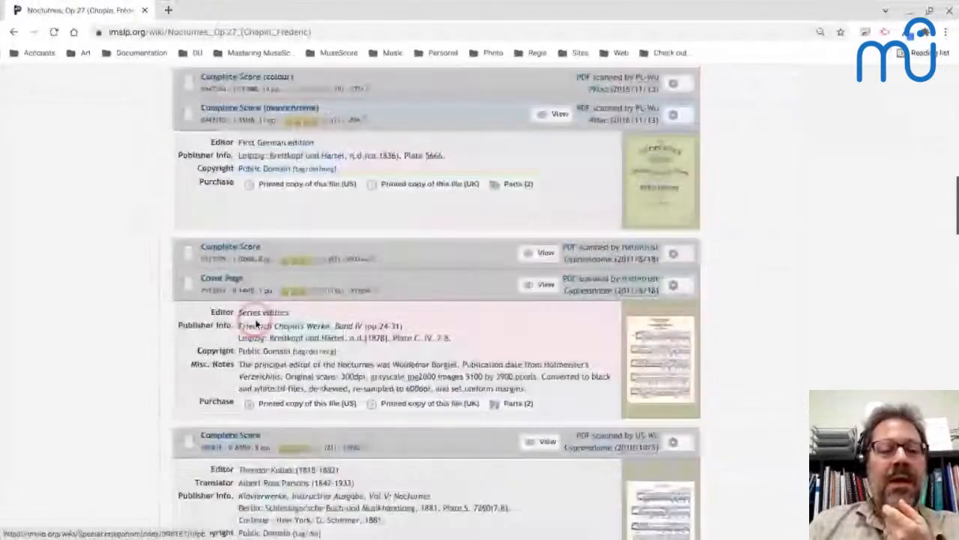
left_click(229, 247)
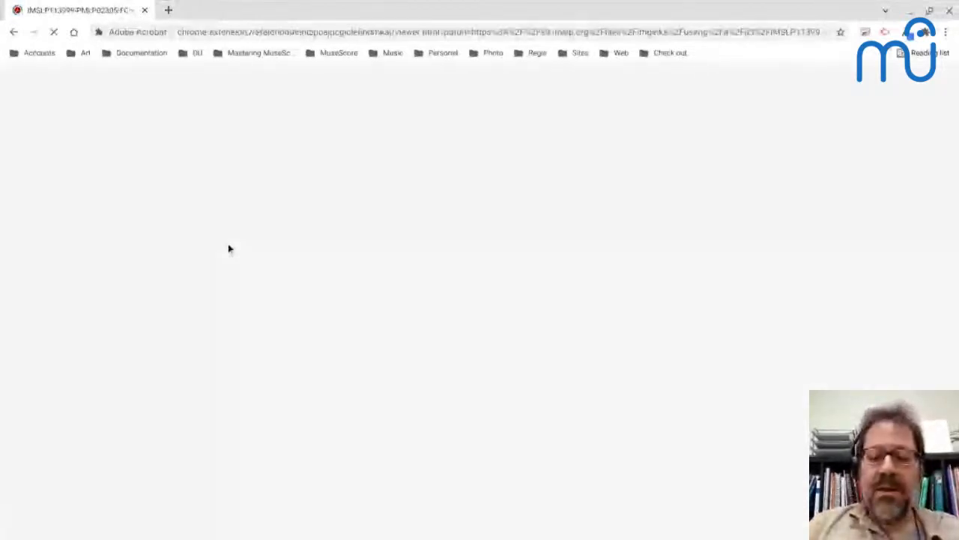
Launch MuseScore and return to the browser window with the score PDF.
mouse_move(70, 538)
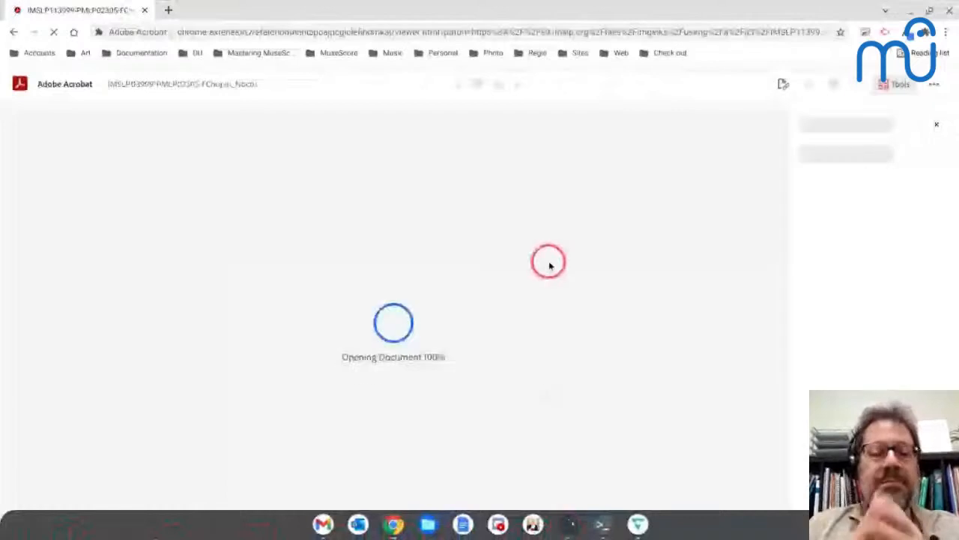
key("alt+Tab")
key("alt+Tab")
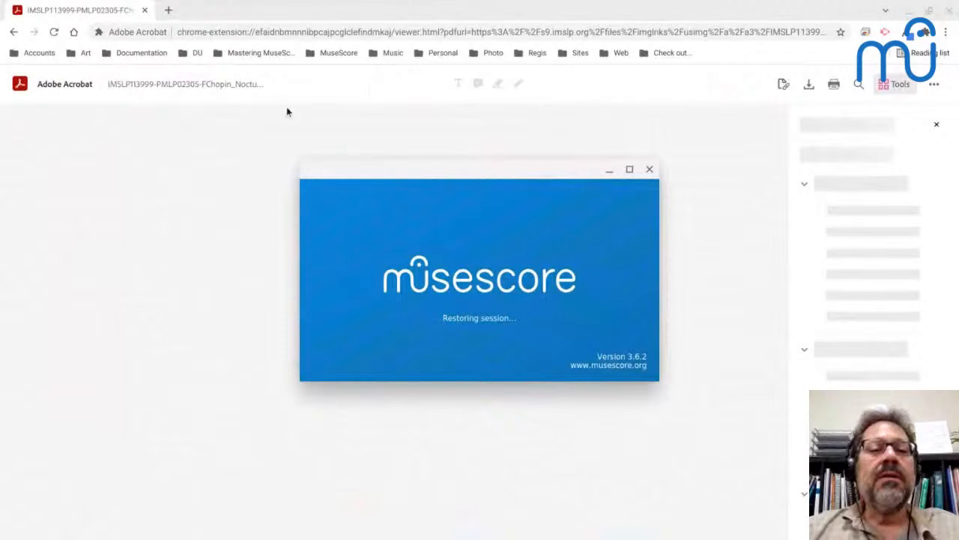
left_click(150, 223)
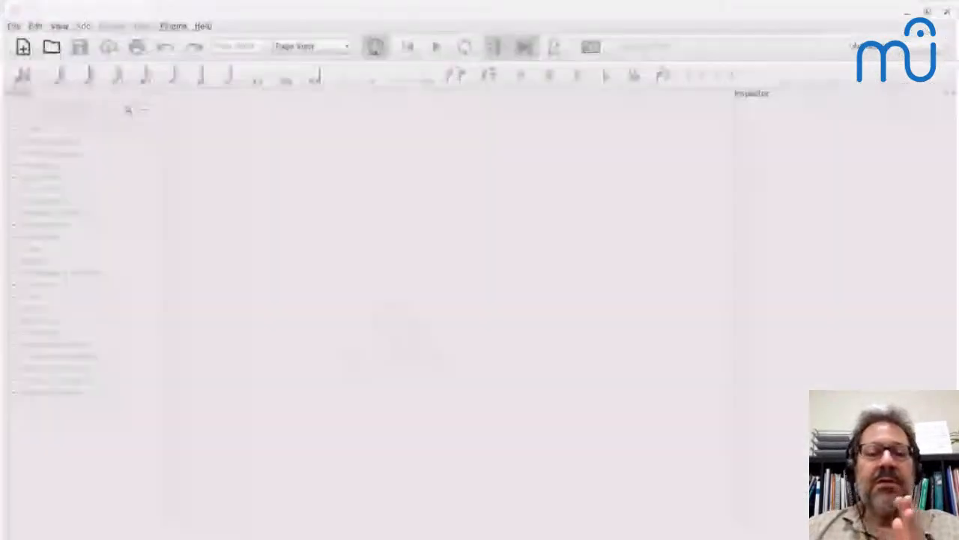
left_click(148, 217)
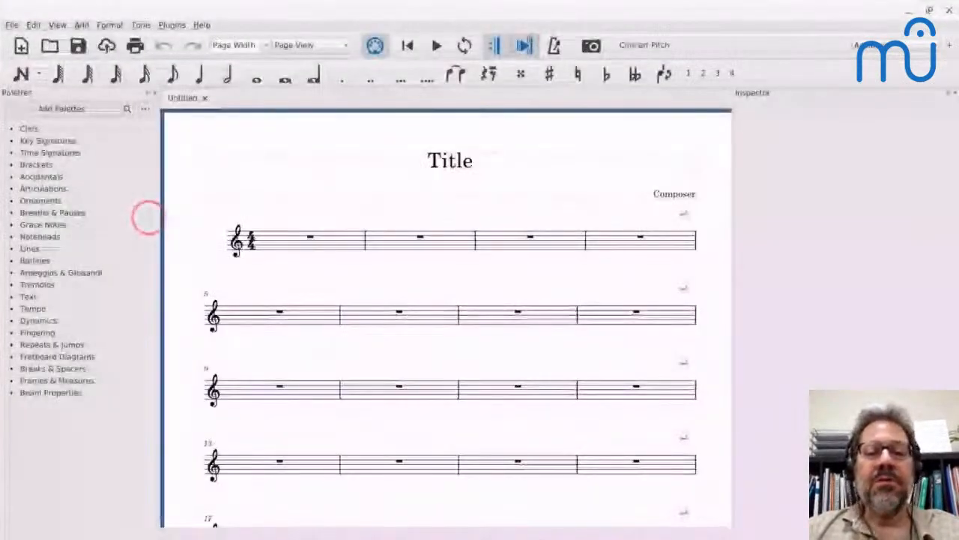
key("alt+Tab")
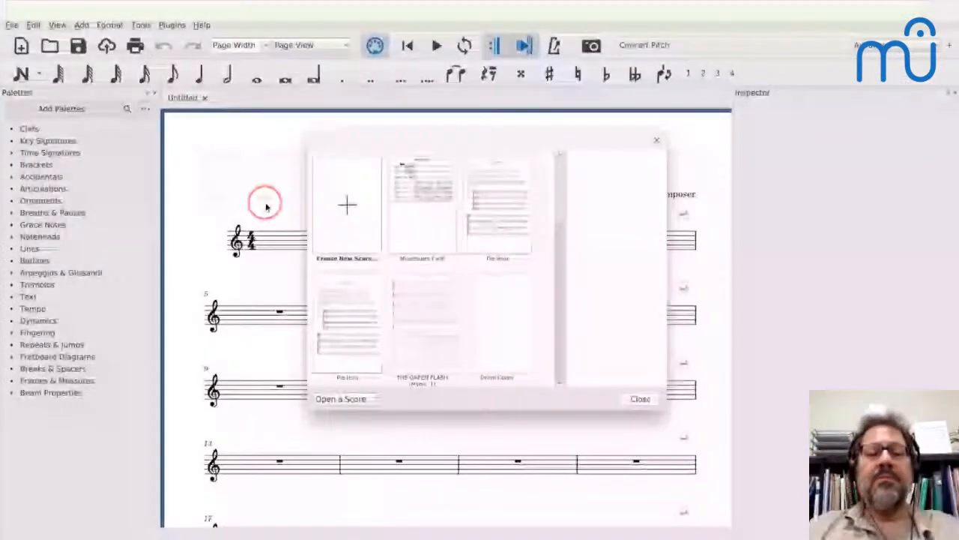
left_click(419, 220)
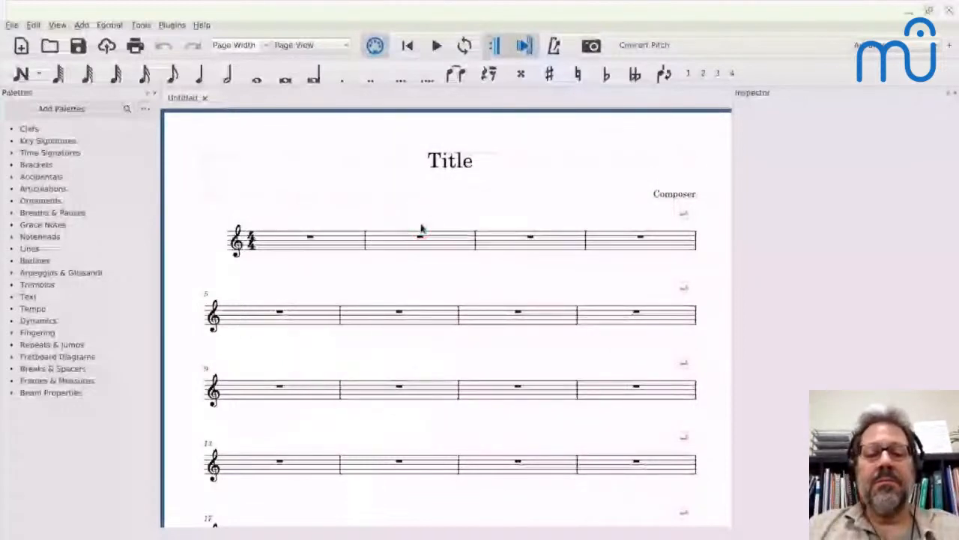
key("alt+Tab")
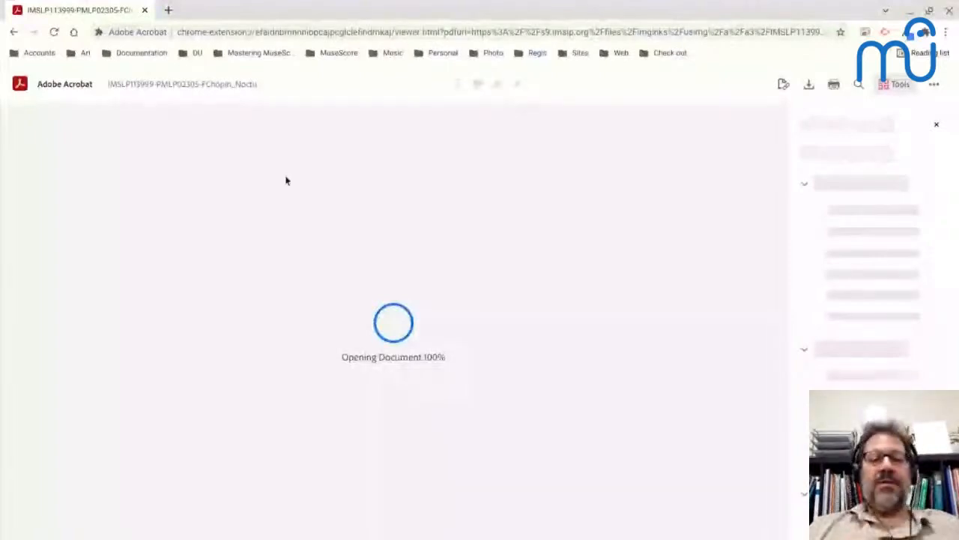
Look through the pages of the first nocturne up to the start of No. 2 and back to the Agitato section.
scroll(337, 369, "down", 7)
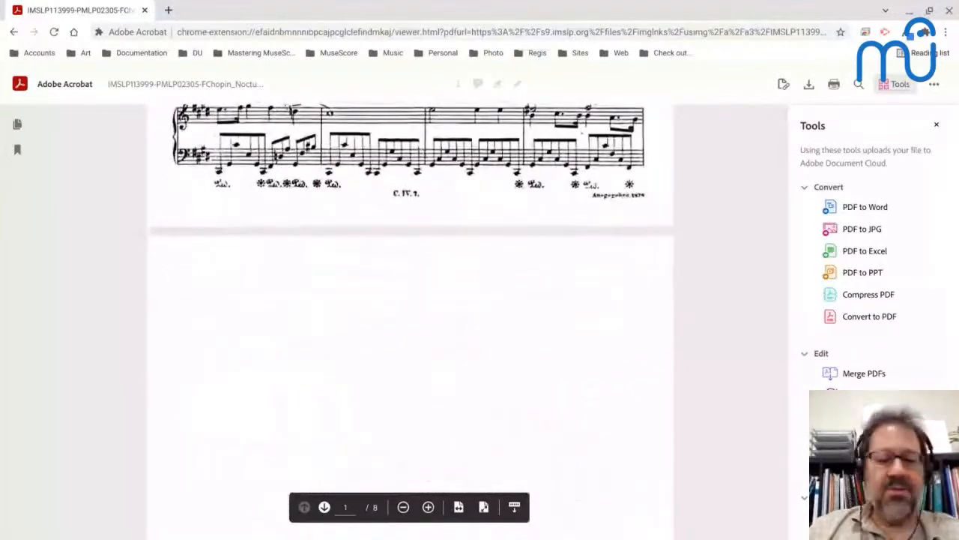
scroll(410, 322, "down", 10)
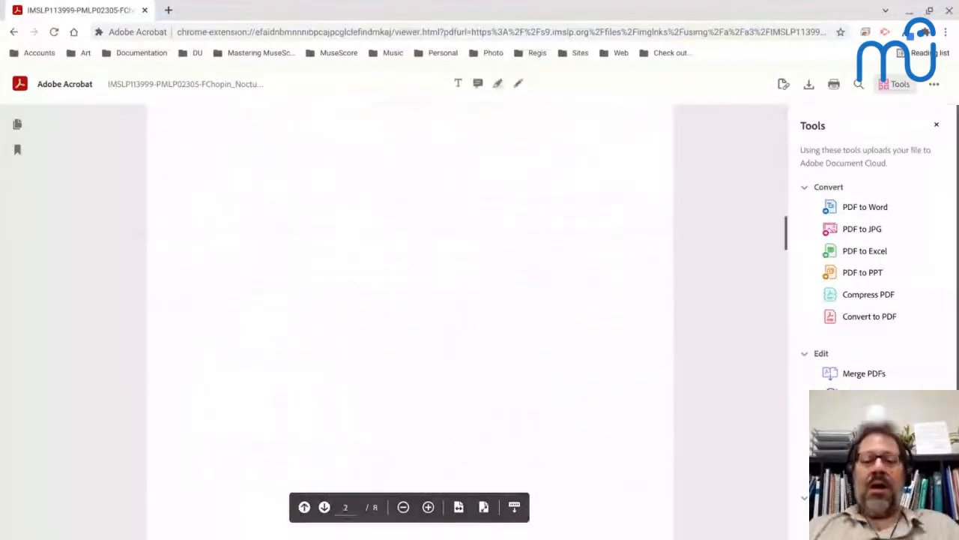
scroll(410, 322, "down", 5)
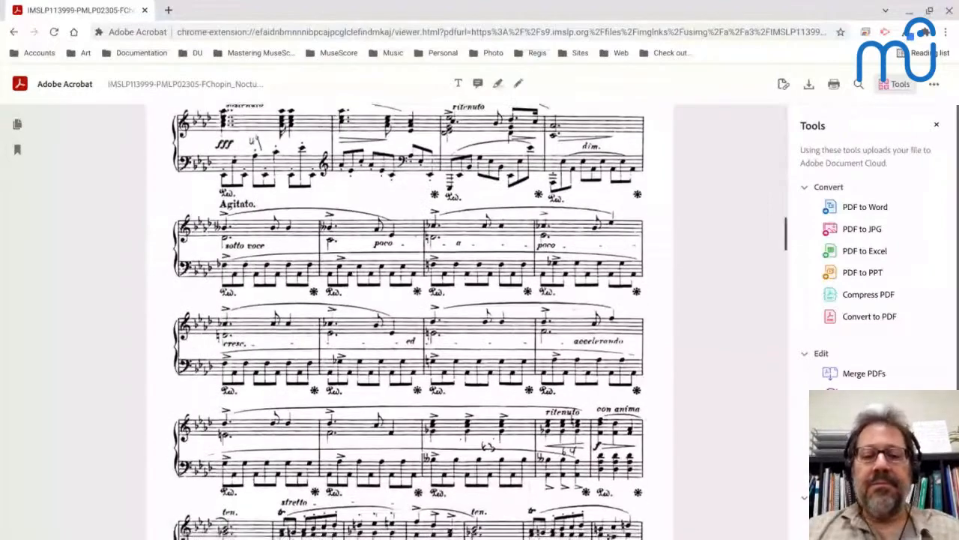
scroll(410, 323, "down", 5)
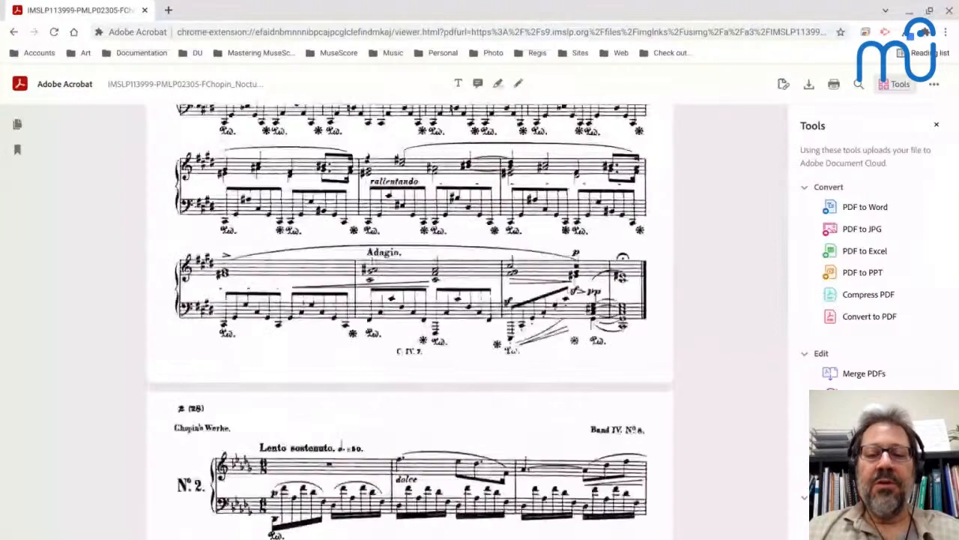
scroll(410, 322, "down", 2)
scroll(410, 322, "up", 5)
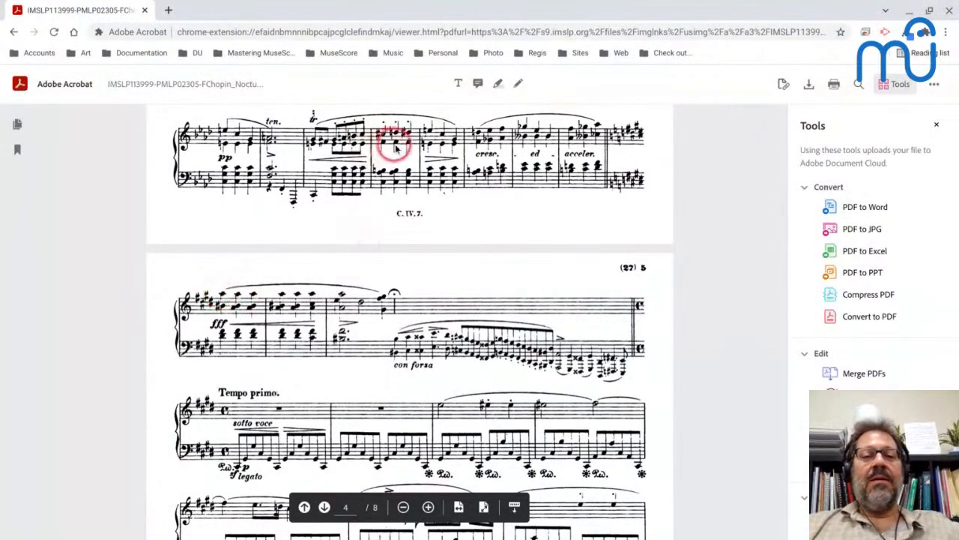
scroll(371, 183, "up", 10)
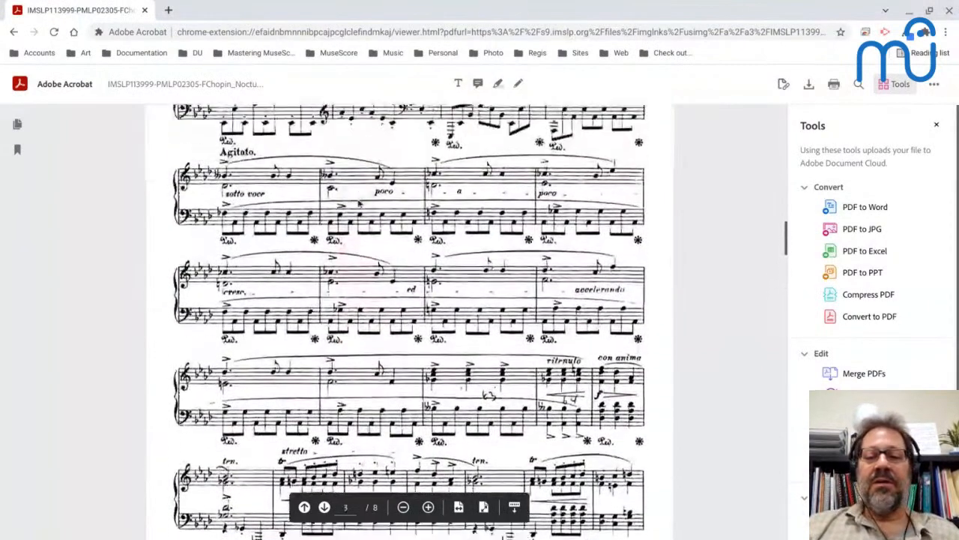
scroll(359, 203, "up", 5)
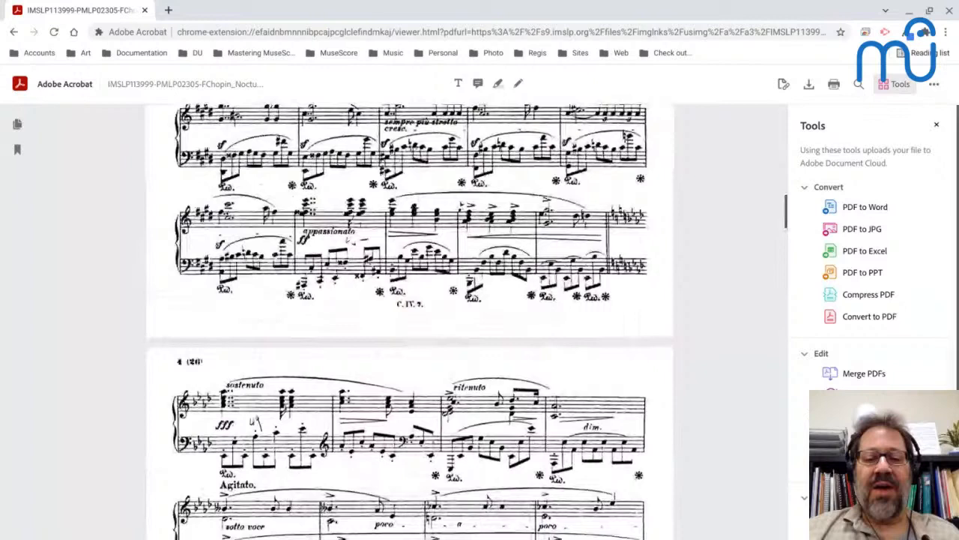
Enlarge and examine the con forza passage and the measures leading into it, just before Tempo primo.
scroll(488, 253, "down", 10)
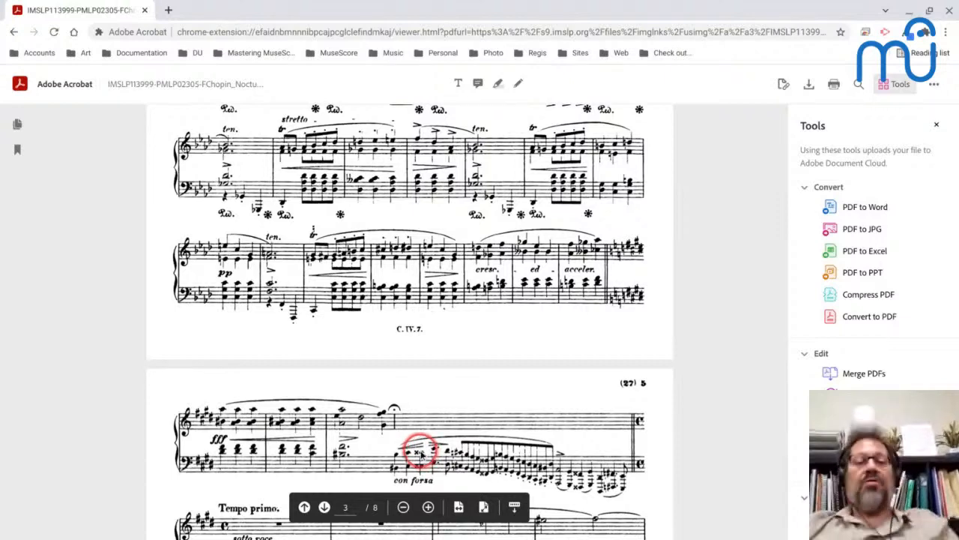
scroll(409, 448, "down", 2)
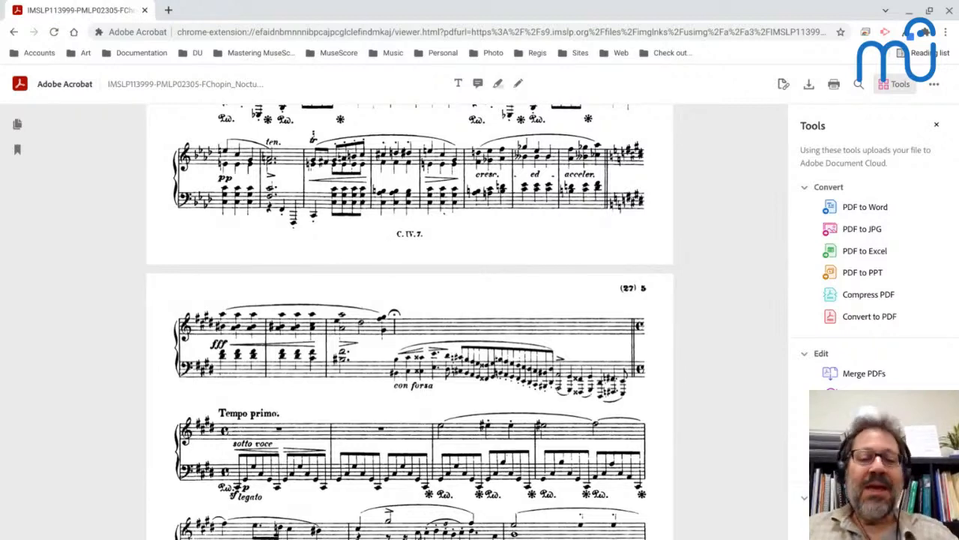
left_click(381, 316)
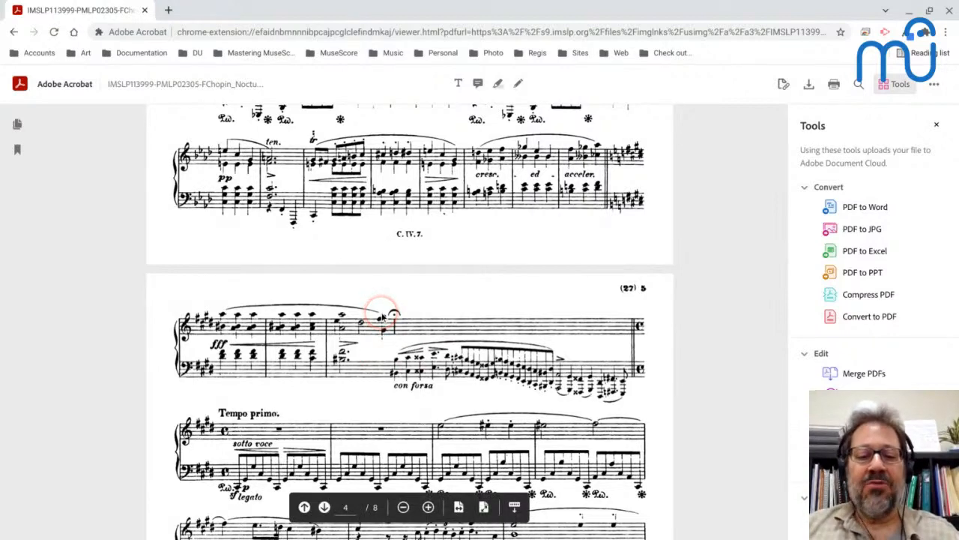
scroll(383, 316, "up", 4)
scroll(413, 322, "down", 3)
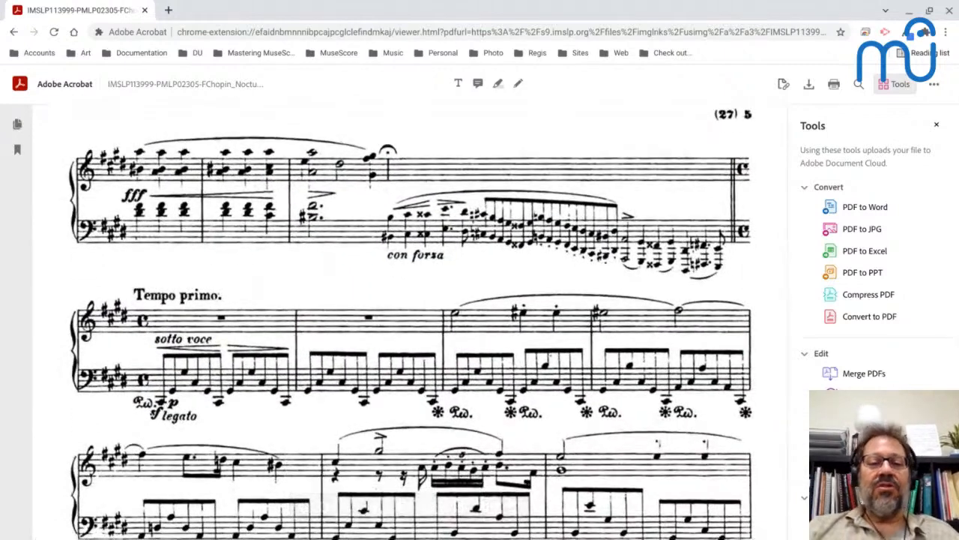
left_click(384, 174)
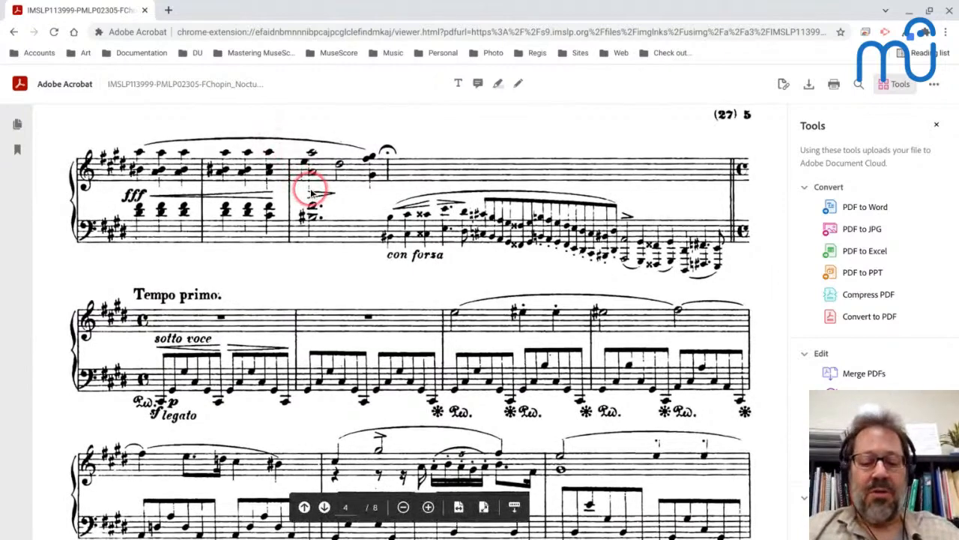
Switch to MuseScore and create a new untitled score from the Grand Staff template, with 4/4 time and 32 measures.
key("alt+Tab")
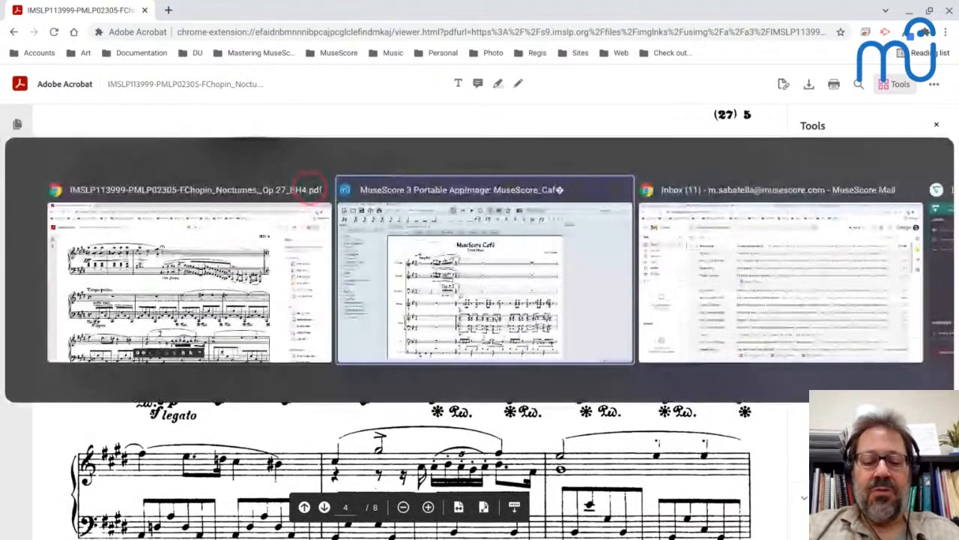
key("ctrl+n")
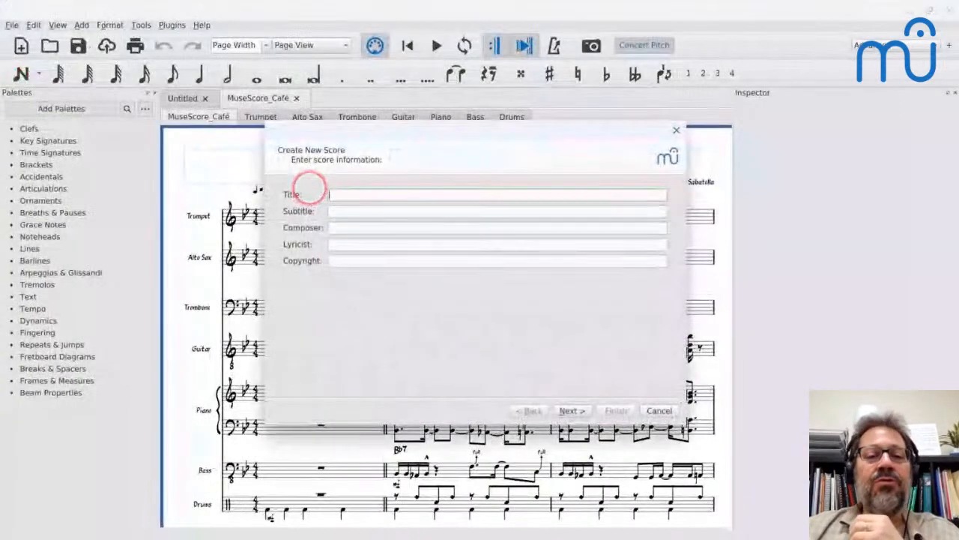
key("Return")
left_click(313, 247)
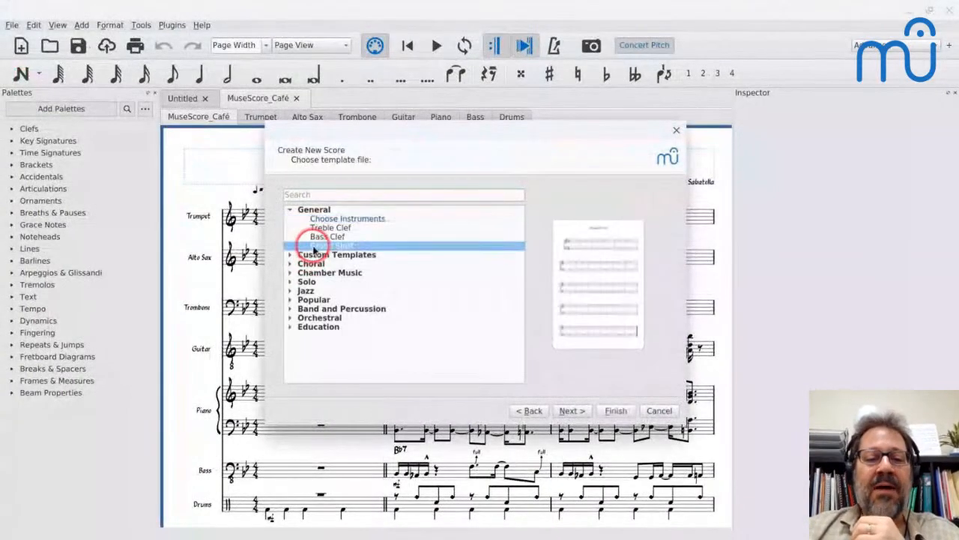
key("Return")
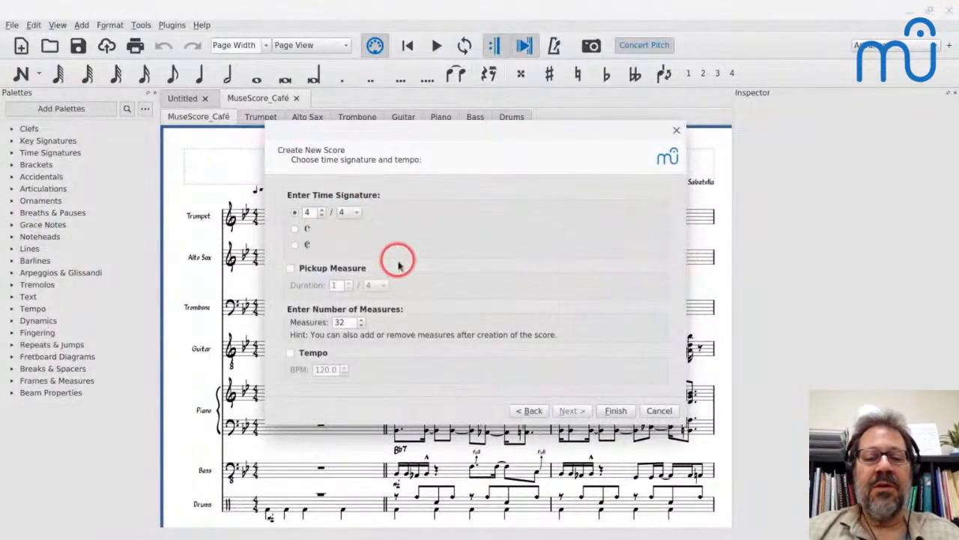
left_click(615, 410)
Change the time signature to 3/4 from the first measure.
left_click(279, 189)
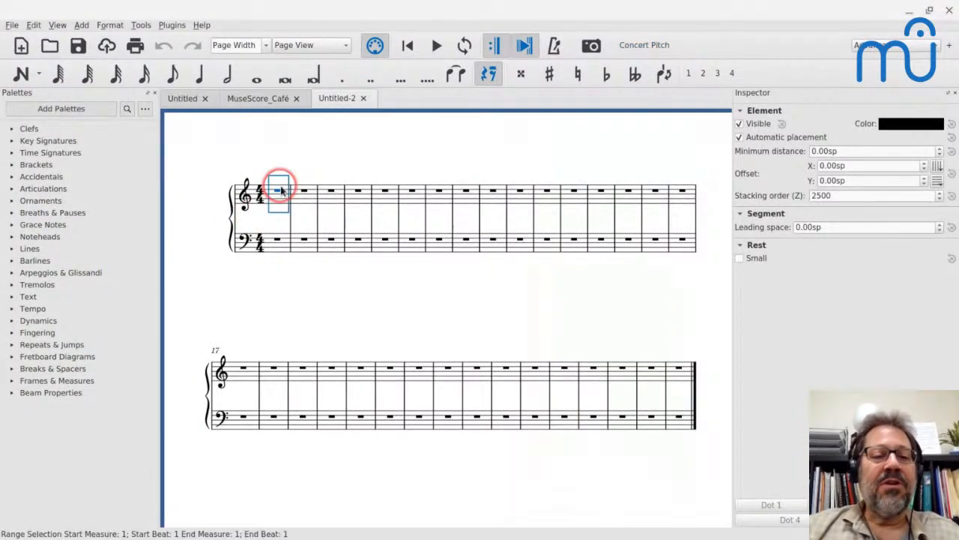
left_click(12, 152)
left_click(274, 272)
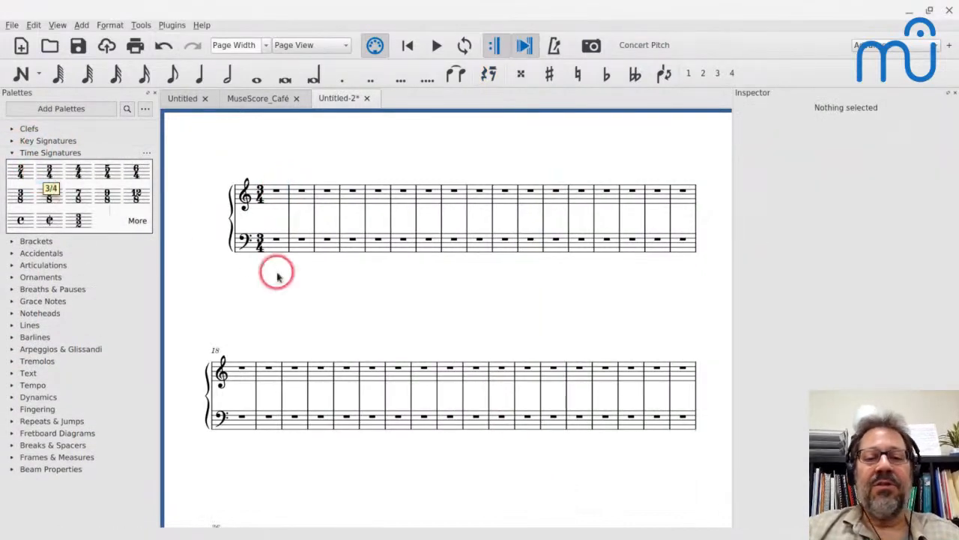
Check the passage's opening in the PDF, and enter three quarter-note A's in each of treble measures 1 and 2.
key("alt+Tab")
left_click(443, 255)
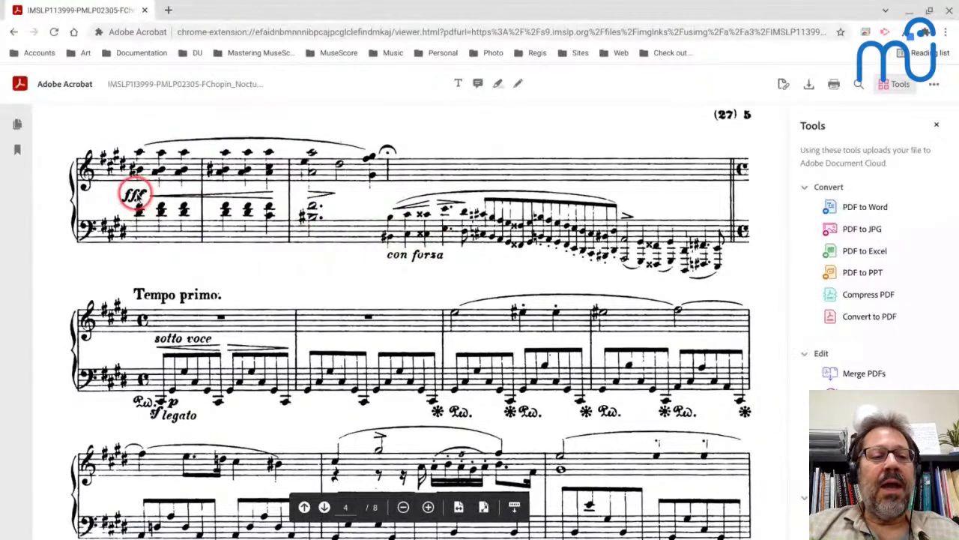
key("alt+Tab")
left_click(277, 203)
key("n")
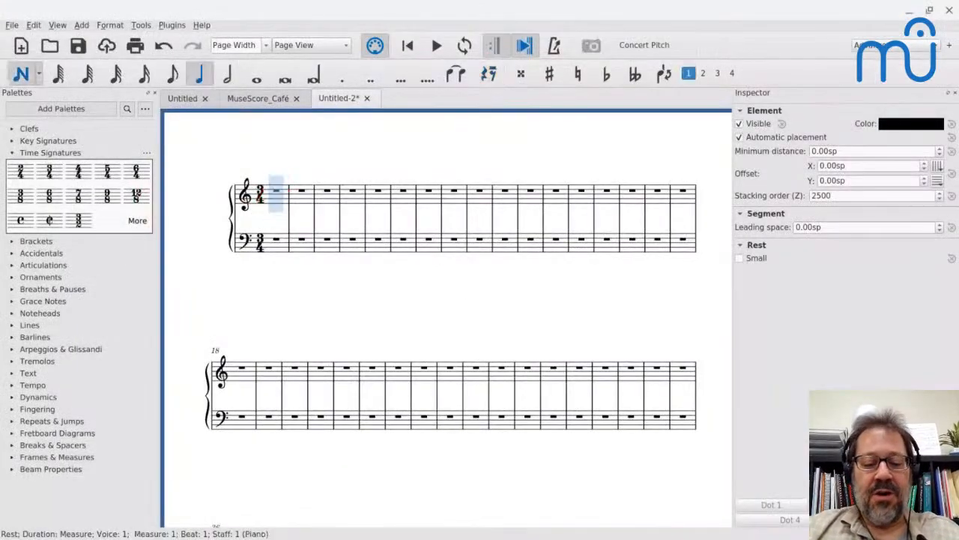
key("a")
key("a")
key("a")
key("a")
key("a")
key("a")
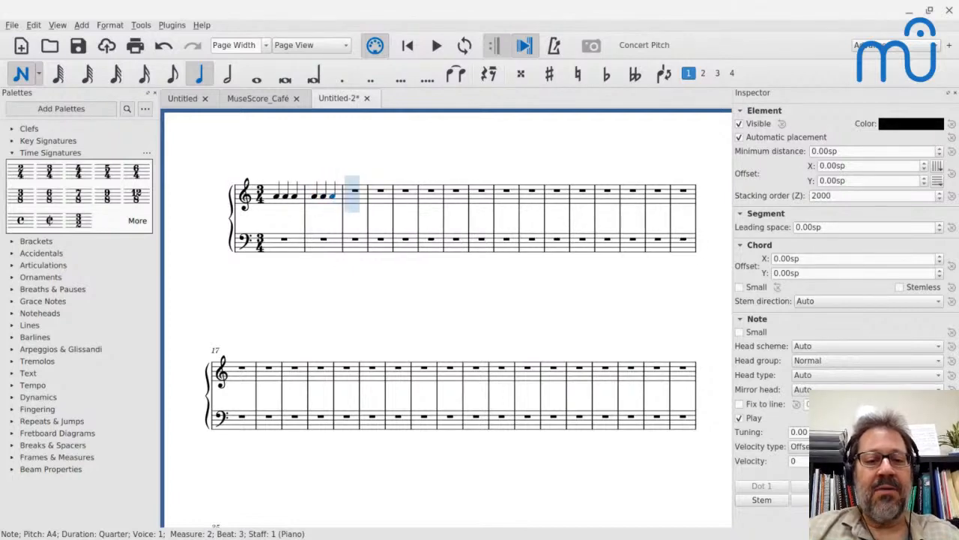
key("Escape")
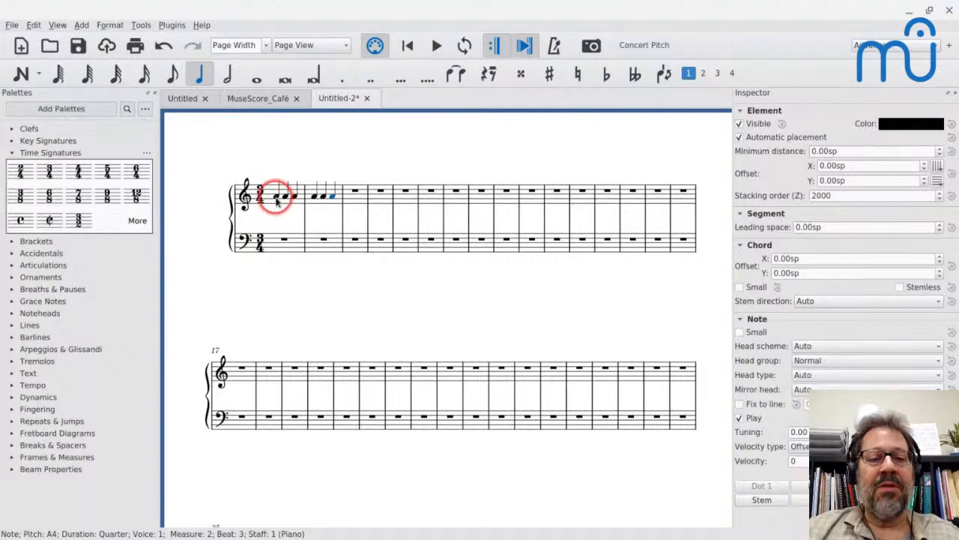
Select all the notes in treble measures 1 and 2 and raise them one octave.
key("shift+Right")
key("shift+Right")
key("shift+Right")
key("shift+Right")
key("shift+Right")
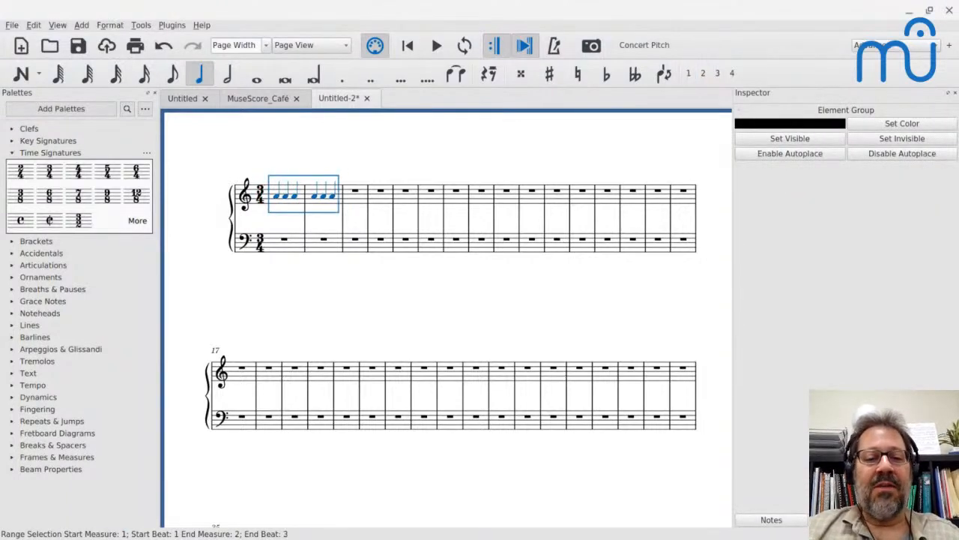
key("Escape")
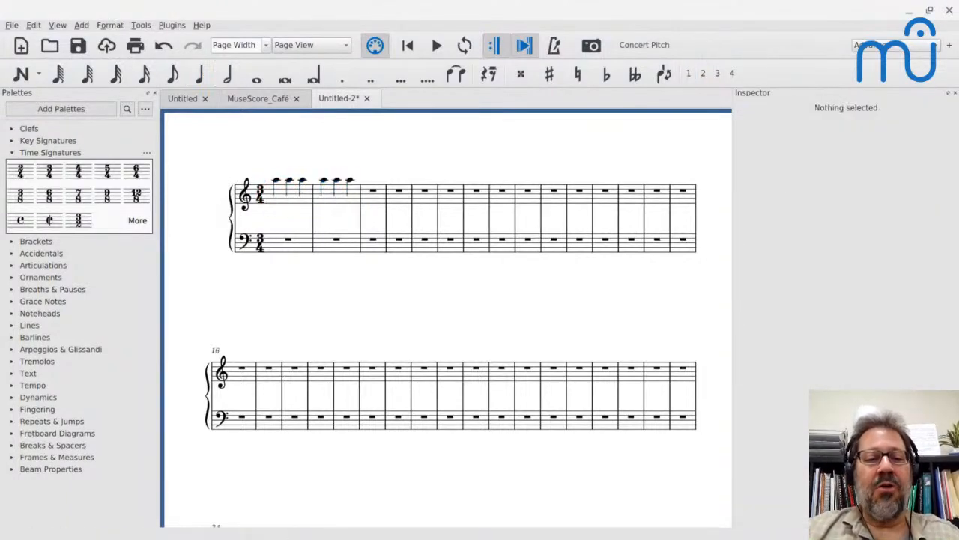
Check the third measure in the PDF, and enter a half-note A5 on beat 1 of treble measure 3.
left_click(374, 194)
key("super")
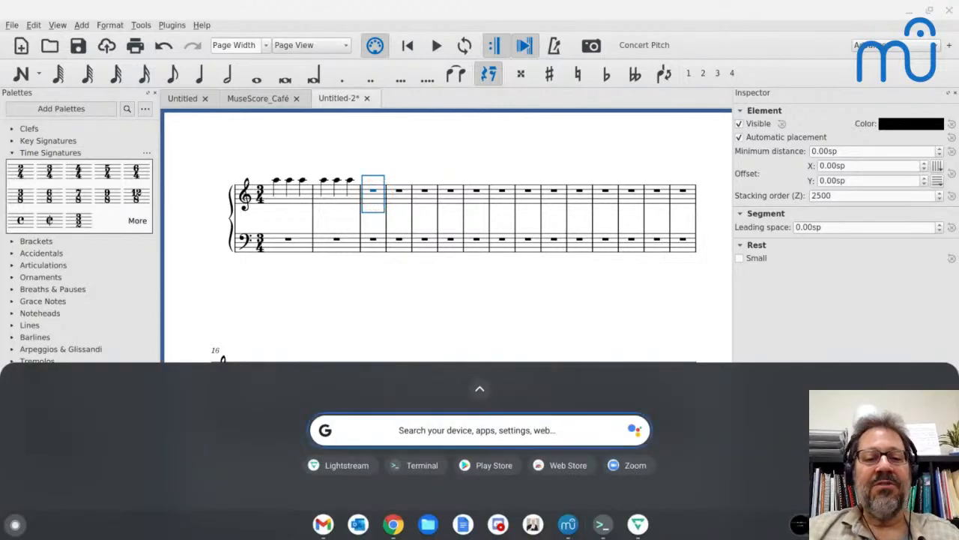
key("Escape")
key("alt+Tab")
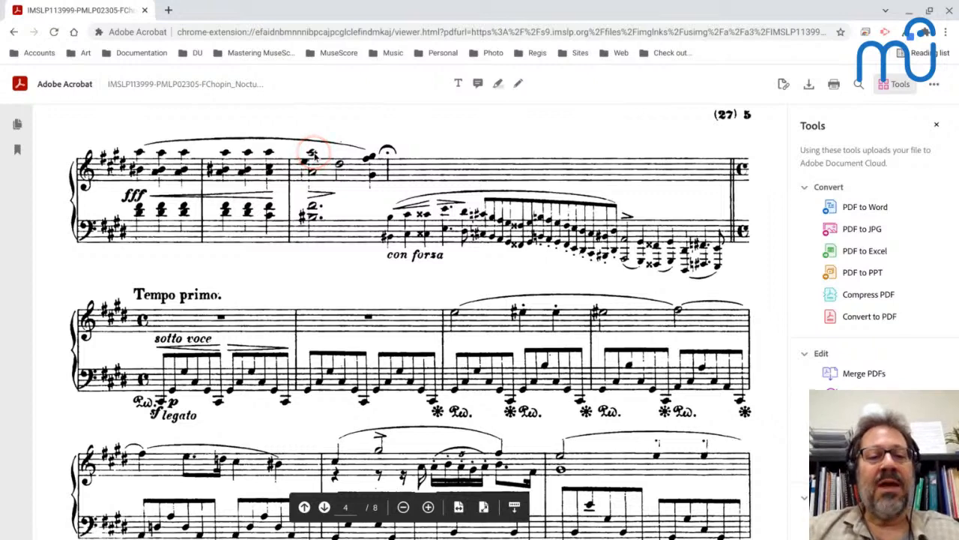
key("alt+Tab")
key("n")
key("6")
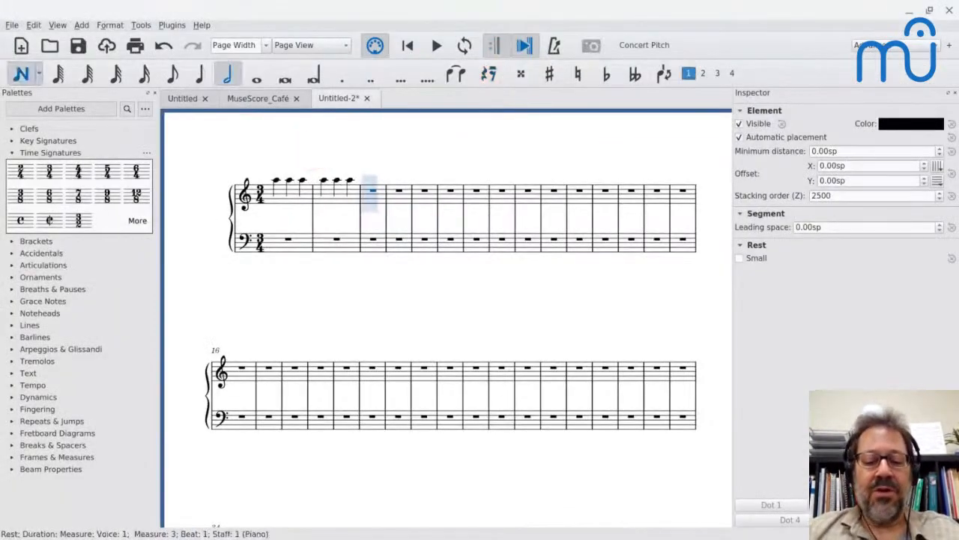
key("a")
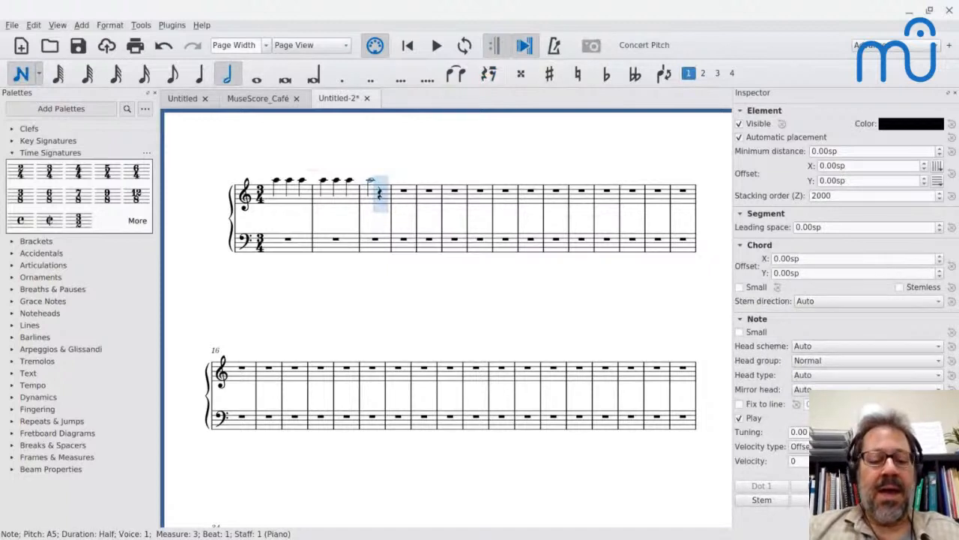
Lower the half-note A in treble measure 3 by one octave and add the note an octave above it.
key("ctrl+Down")
key("shift+s")
key("shift+a")
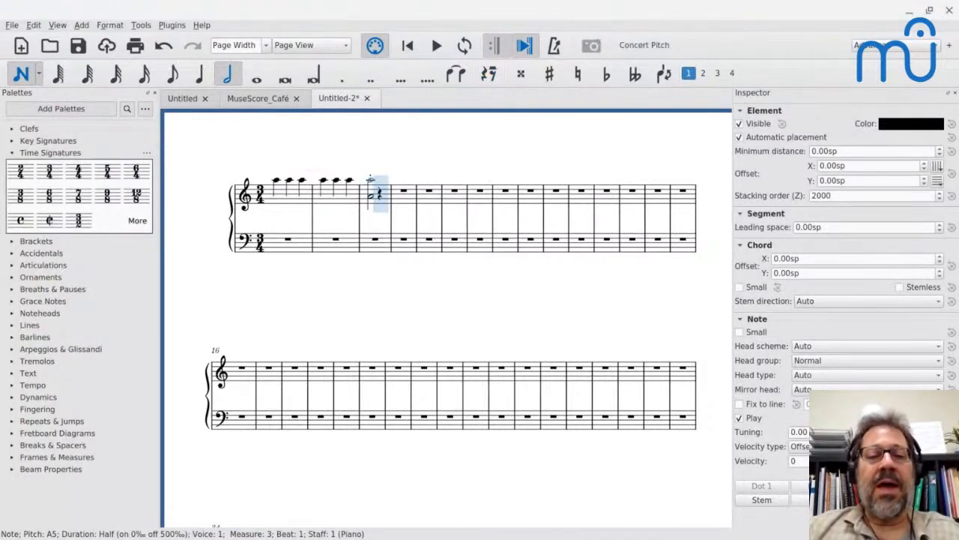
key("ctrl+z")
key("ctrl+z")
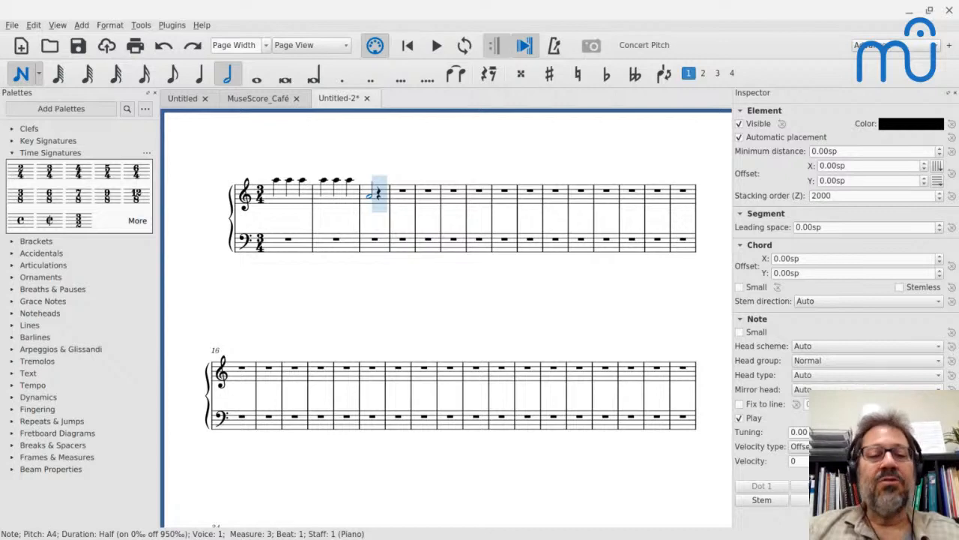
key("alt+8")
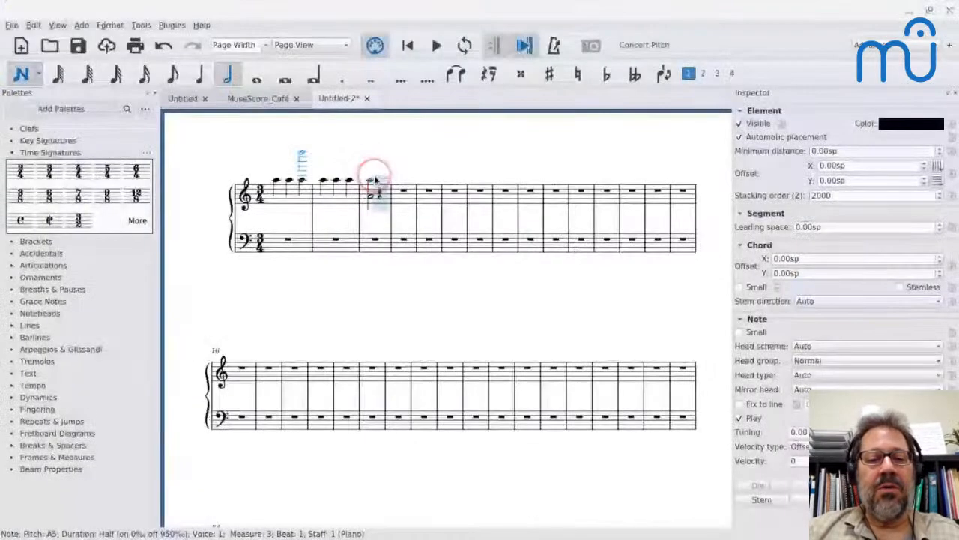
Enter a quarter-note chord of G4, F5 and G5 on beat 3 of treble measure 3.
key("g")
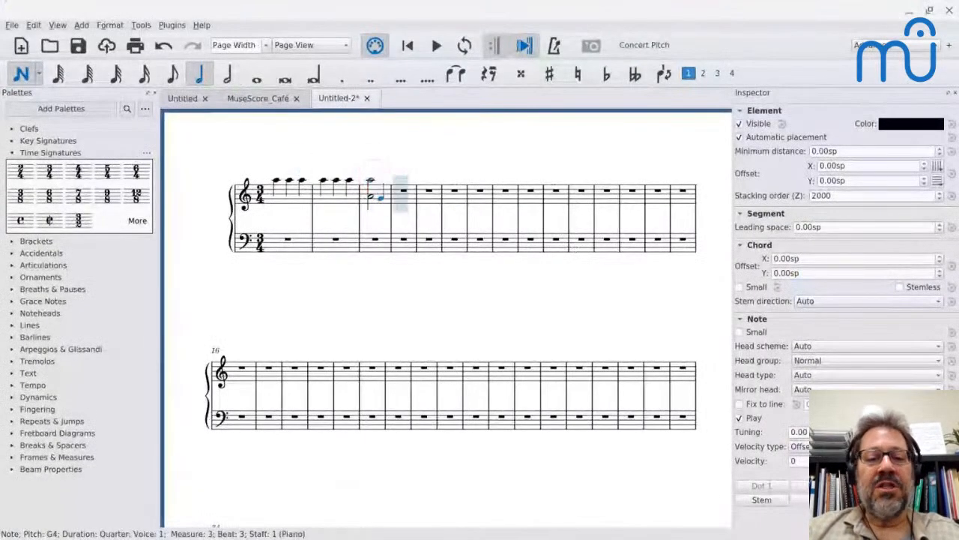
key("shift+f")
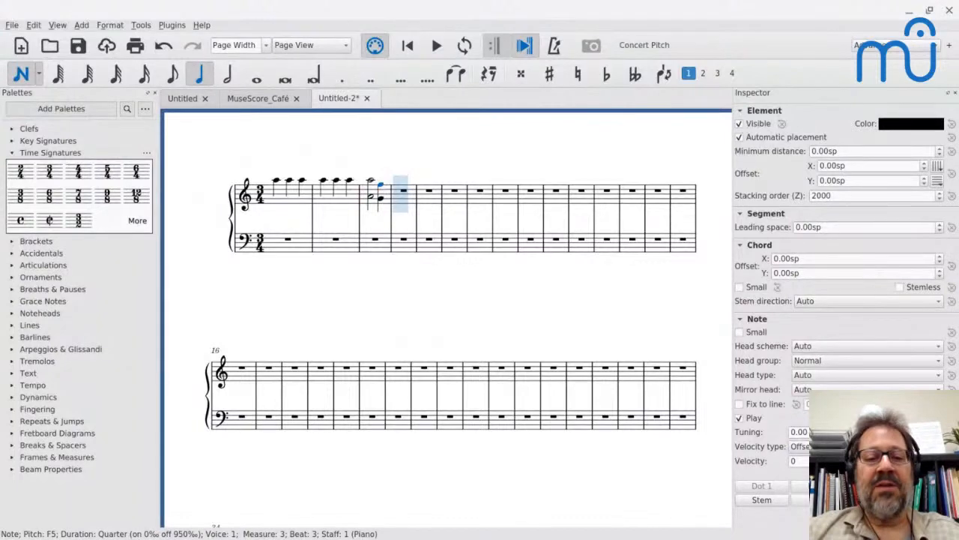
key("Escape")
Apply the four-sharp key signature from measure 1, and raise the beat 3 chord of treble measure 3 by a semitone.
left_click(296, 201)
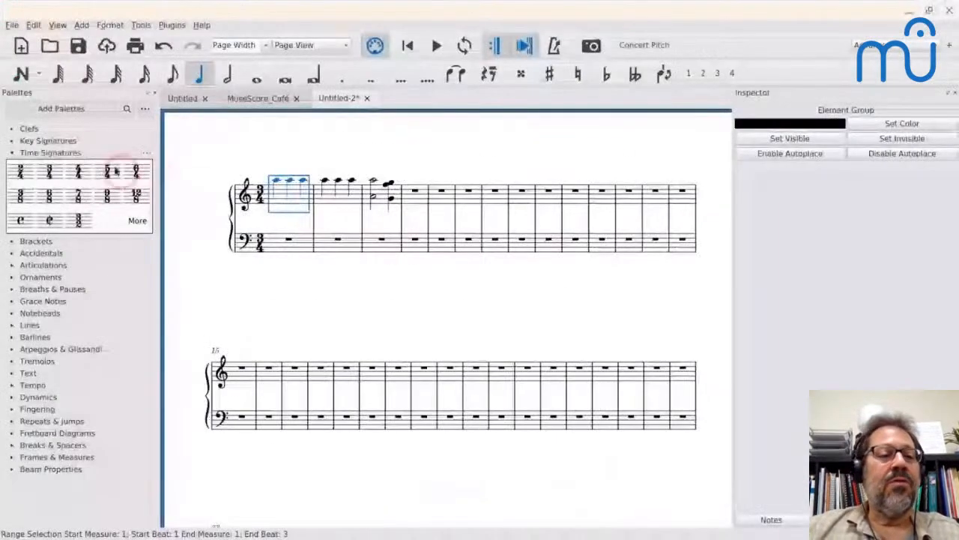
left_click(16, 150)
left_click(15, 141)
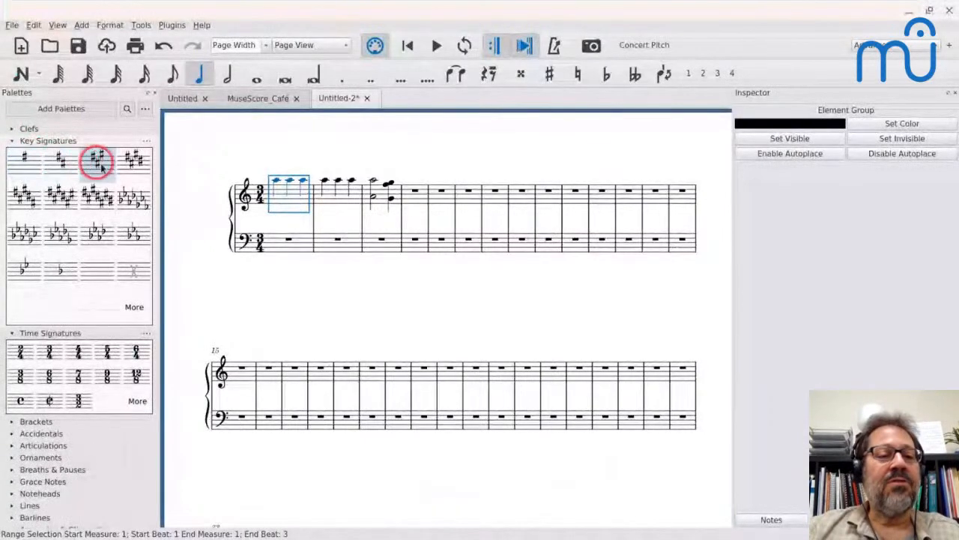
left_click(129, 160)
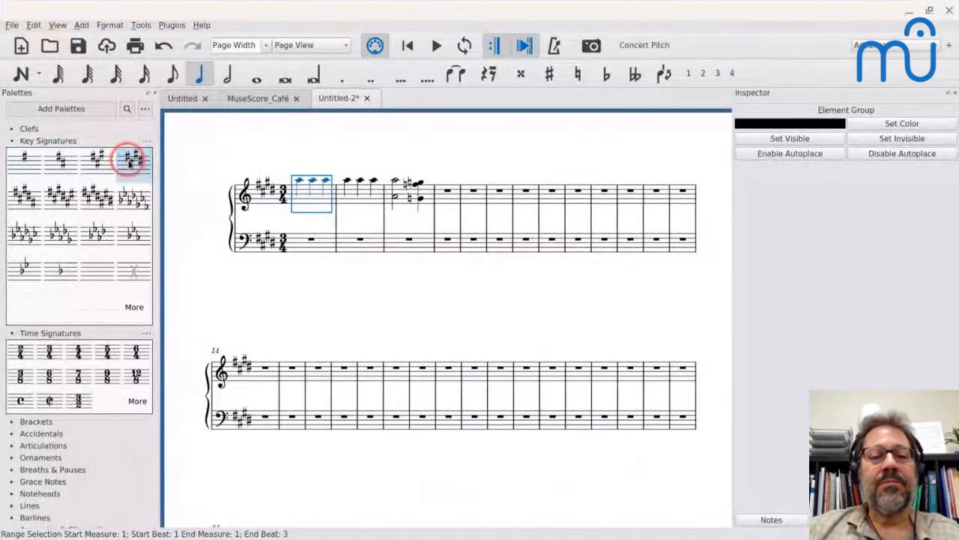
left_click(422, 201)
left_click(422, 201, "shift")
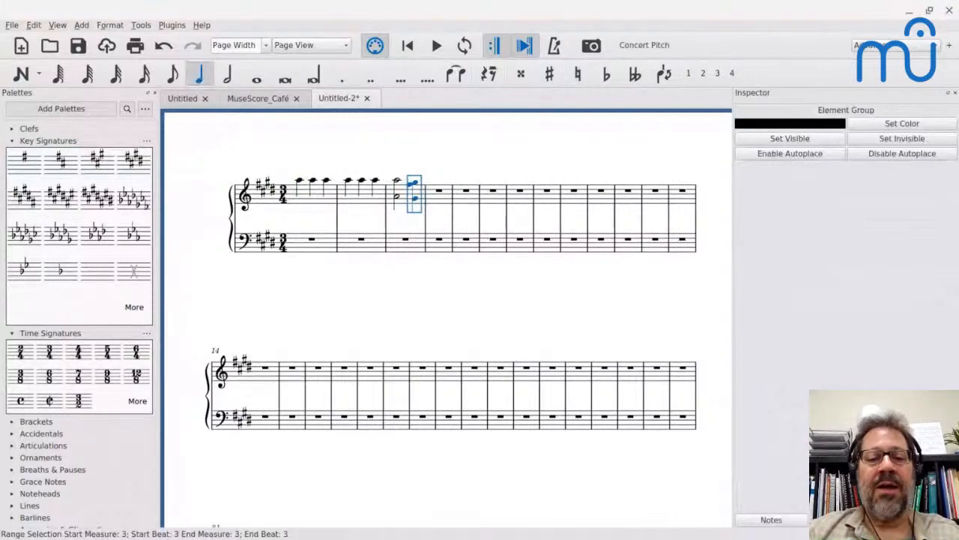
Check the inner notes of the third measure in the PDF, and start note input on beat 1 of treble measure 3.
key("alt+Tab")
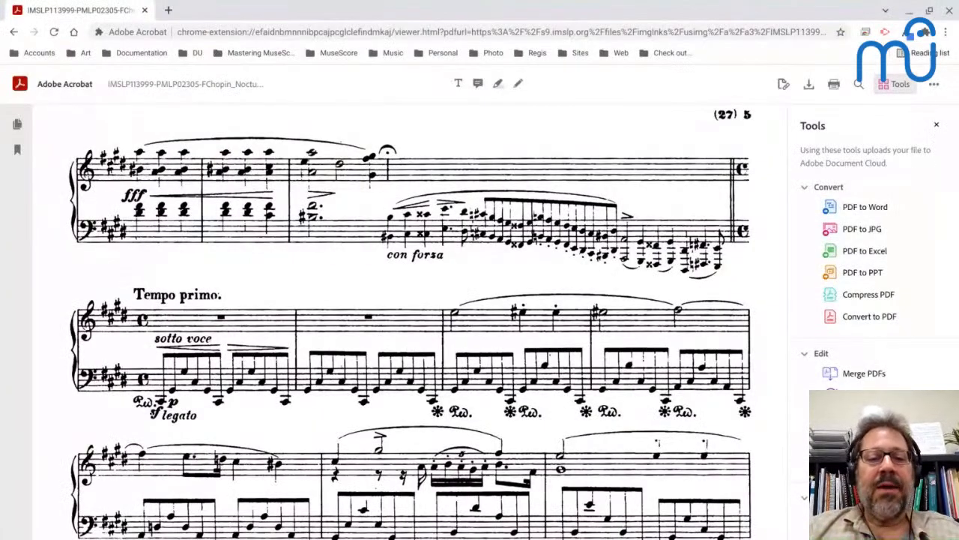
key("alt+Tab")
left_click(405, 192)
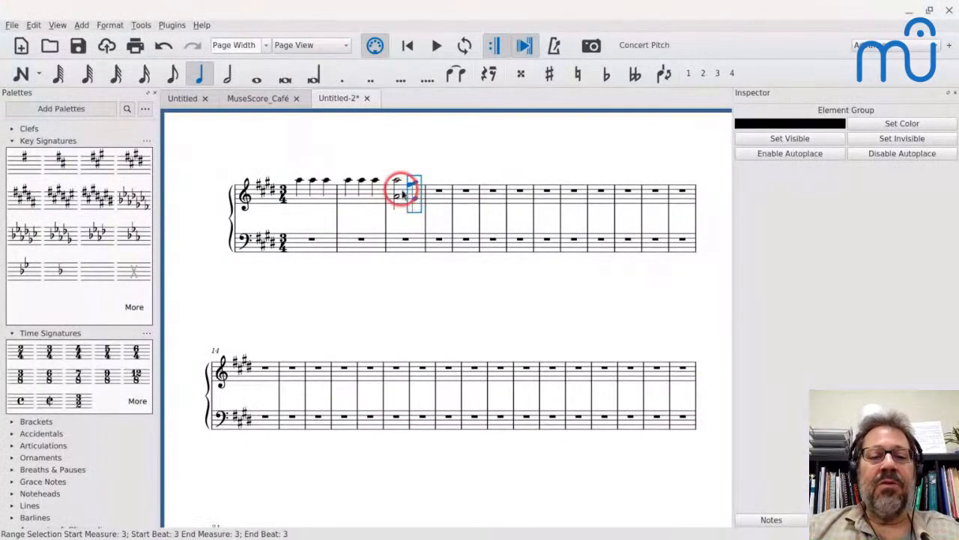
key("alt+Tab")
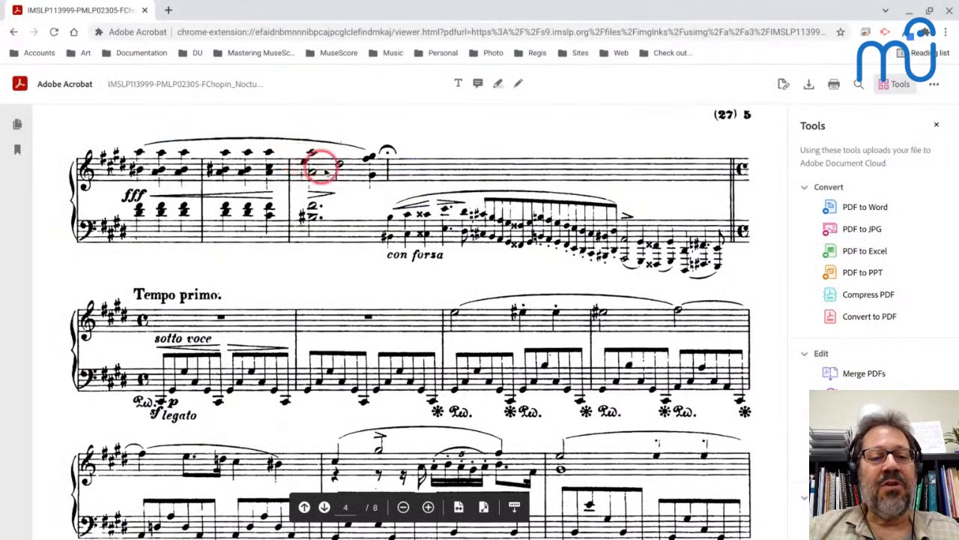
key("alt+Tab")
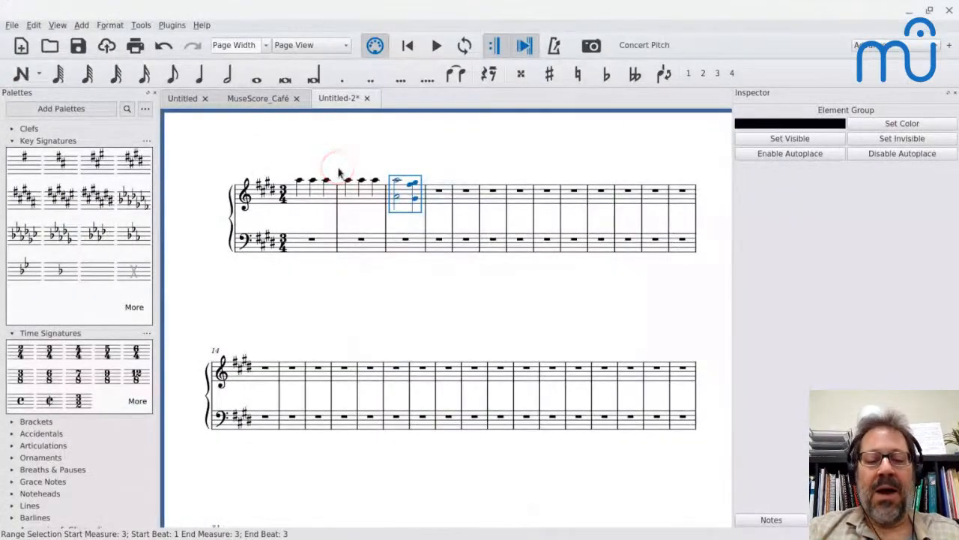
left_click(396, 181)
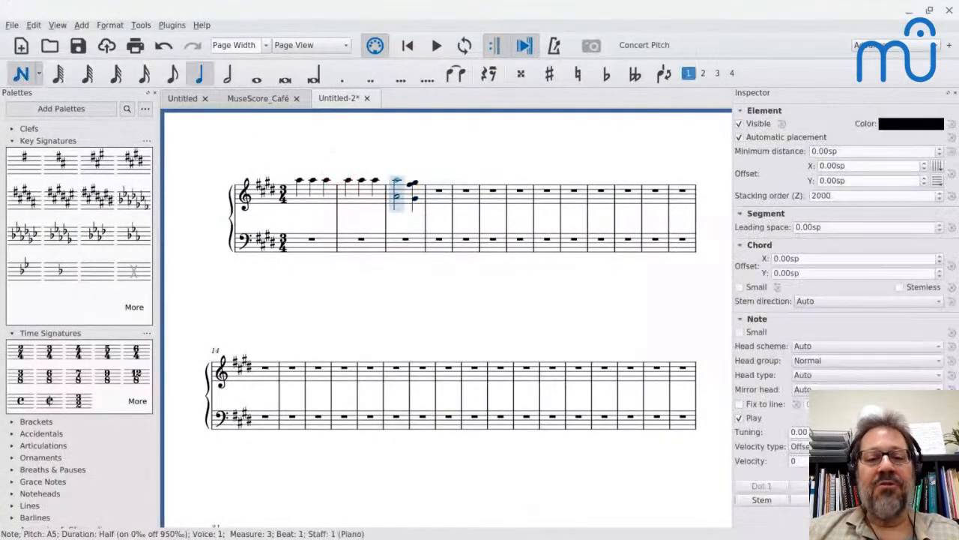
Try entering a quarter-note E5 in voice 3 on beat 1 of treble measure 3.
key("ctrl+alt+3")
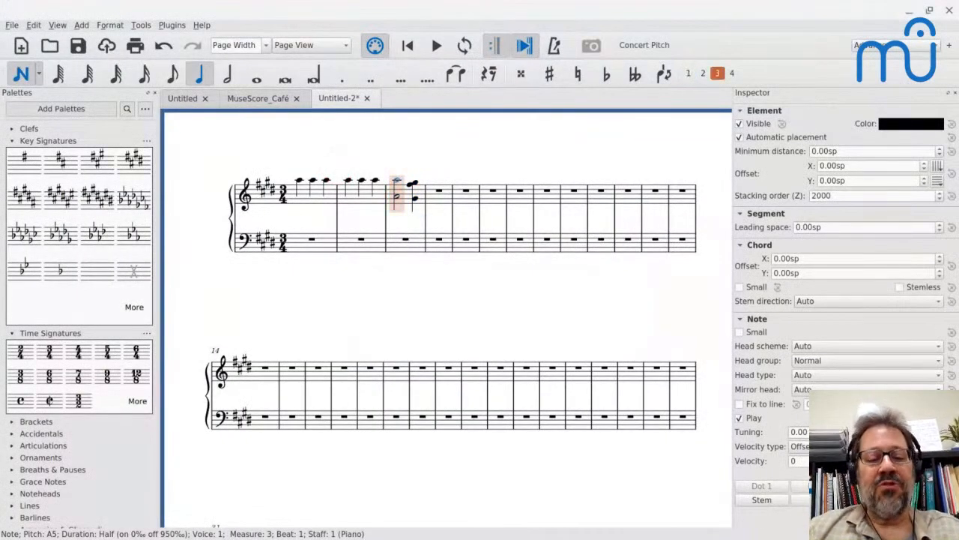
key("e")
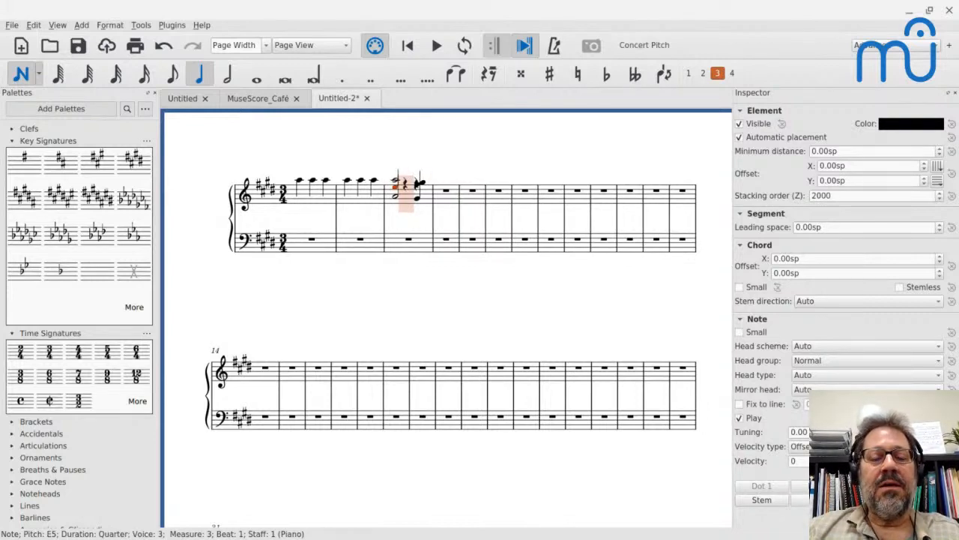
key("ctrl+z")
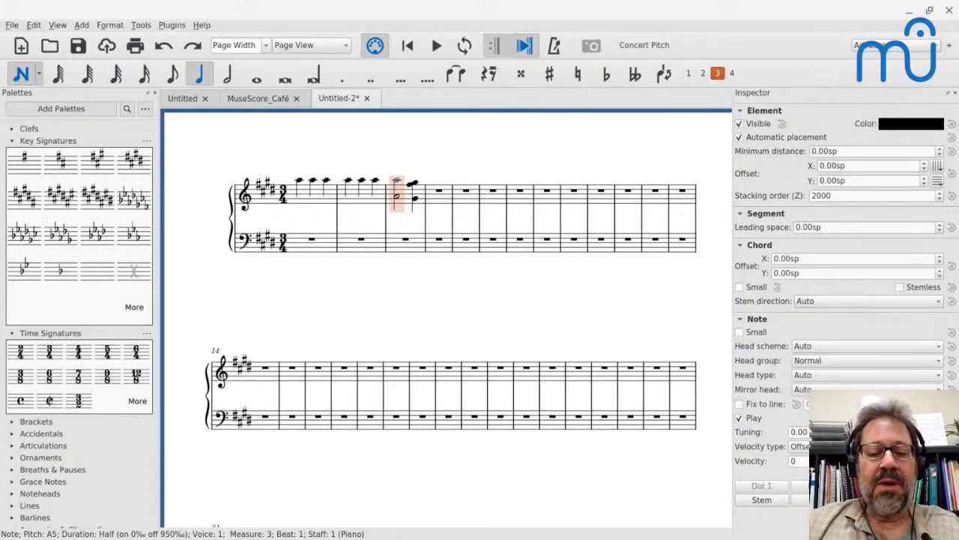
key("ctrl+shift+z")
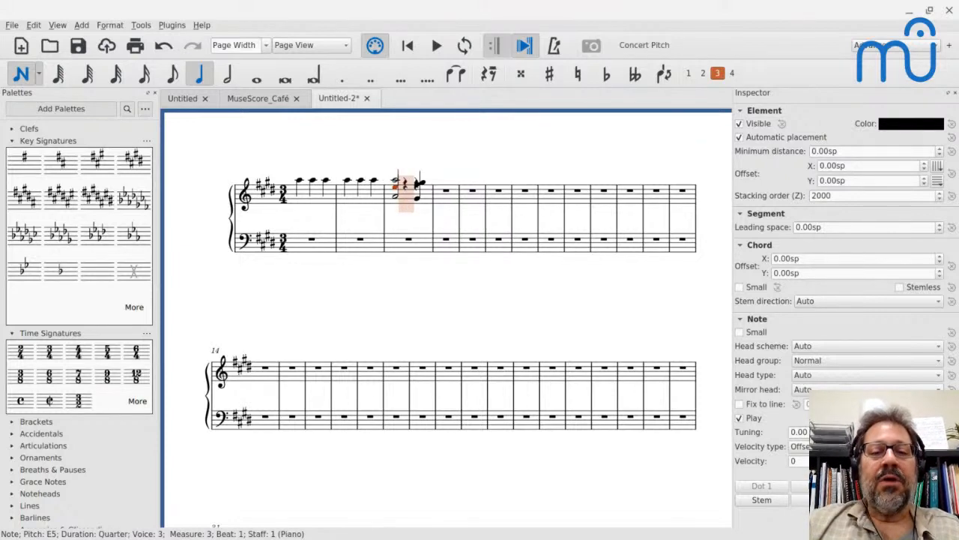
key("ctrl+z")
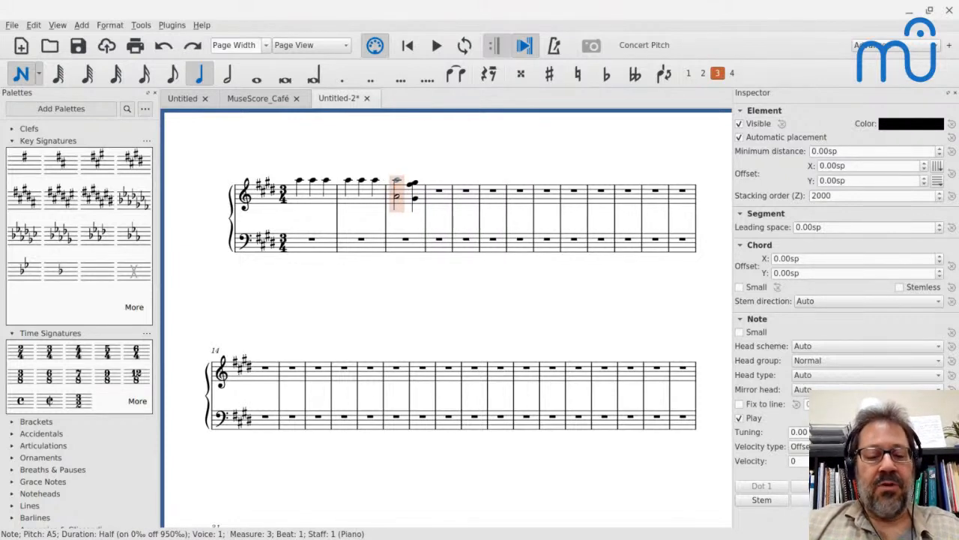
Enter a quarter-note E5 and a half-note D♯5 in voice 2 of treble measure 3, checking the rhythm in the PDF.
key("ctrl+alt+2")
key("e")
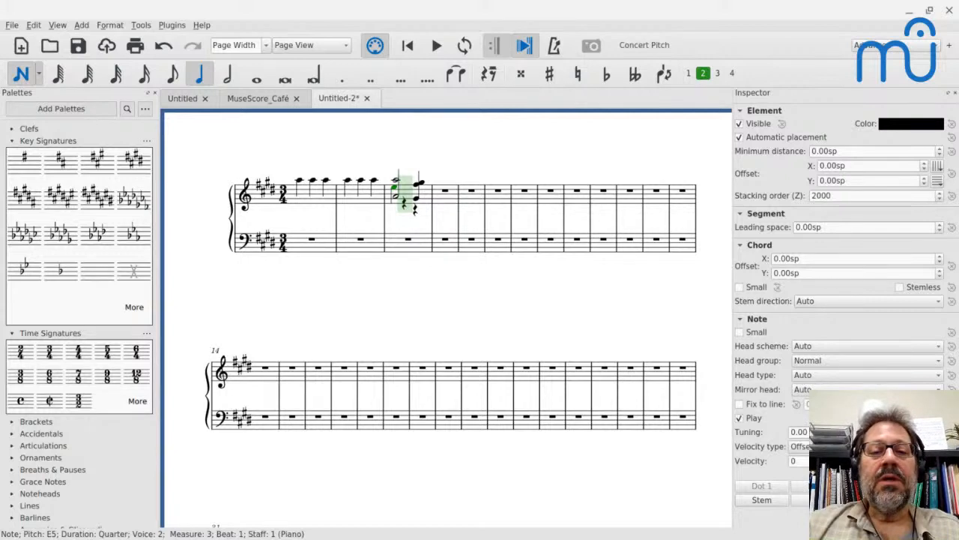
key("alt+Tab")
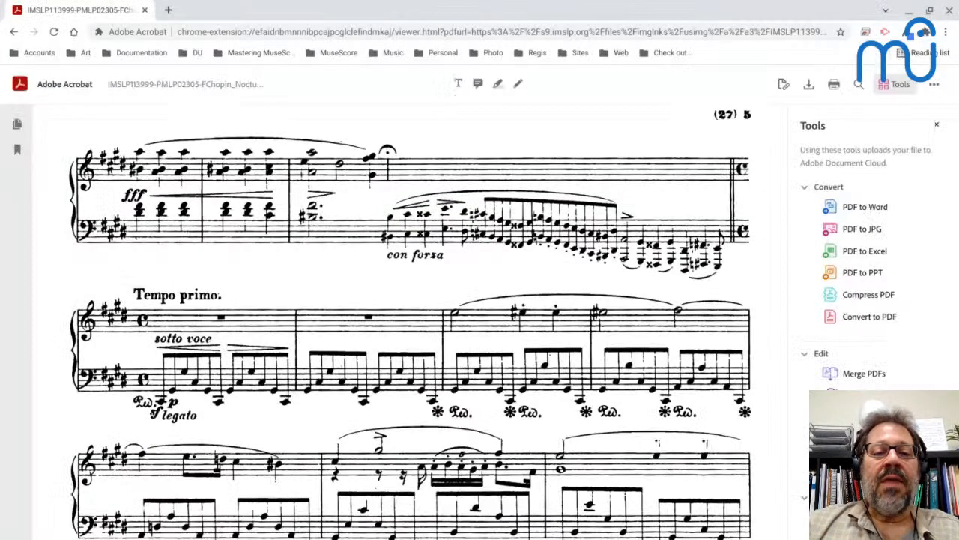
key("alt+Tab")
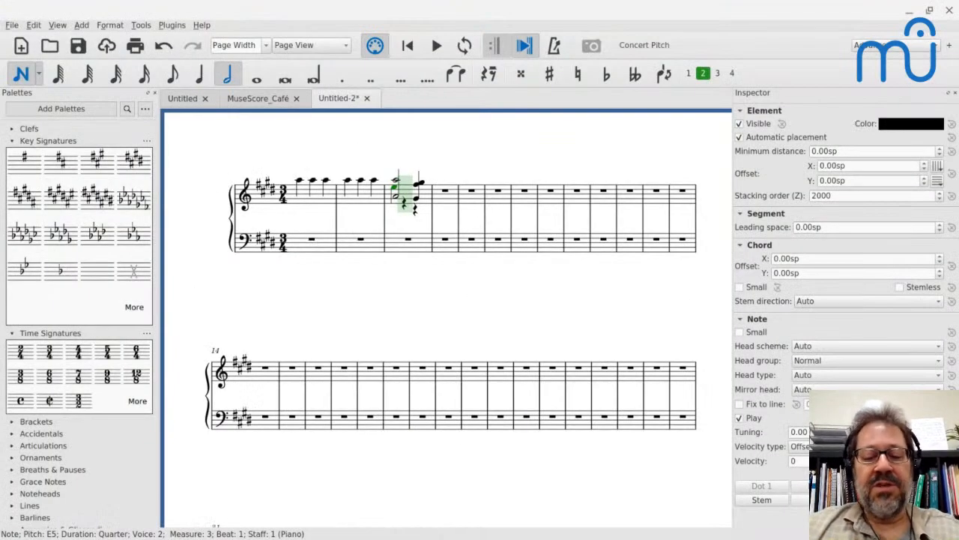
key("d")
key("Escape")
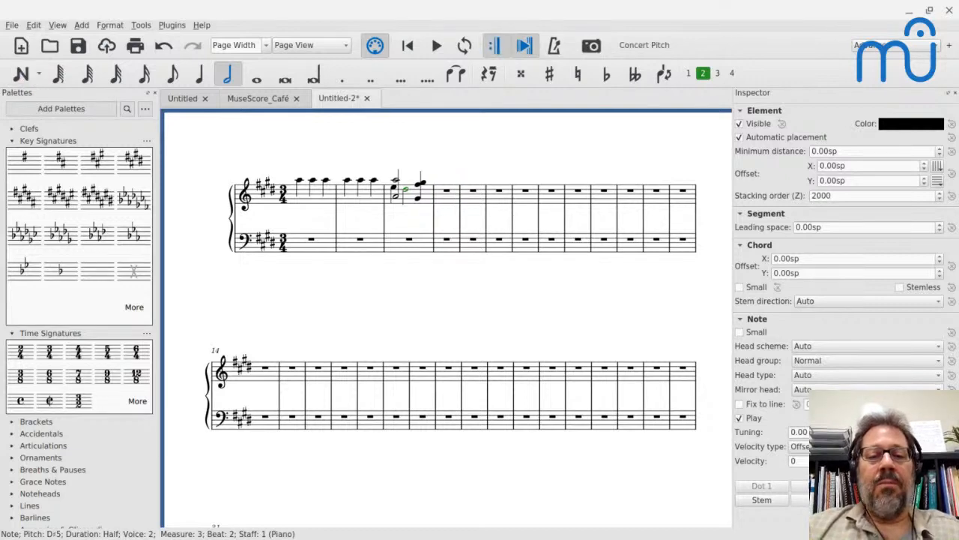
Flip the stems of the half-note octave and the beat 3 chord in treble measure 3 to point down.
scroll(341, 167, "up", 6)
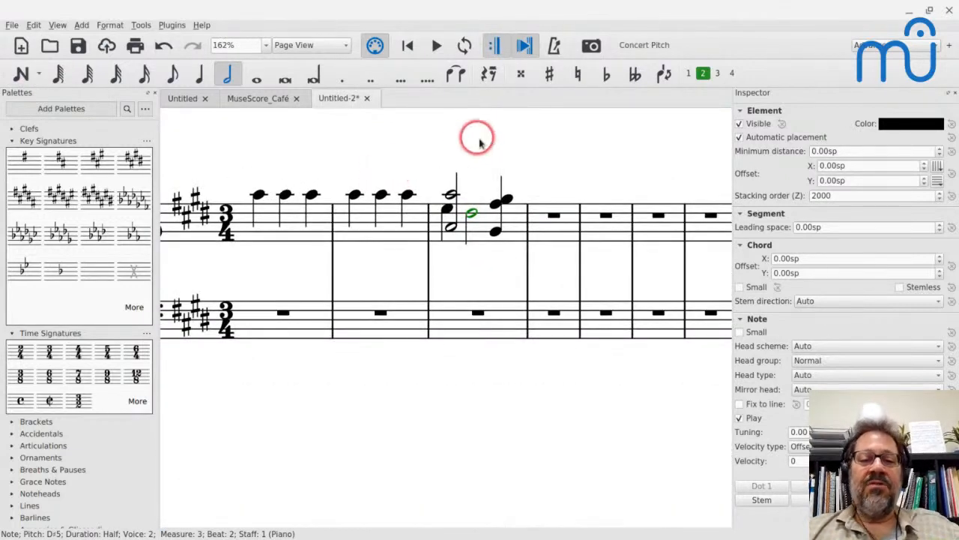
left_click(449, 194)
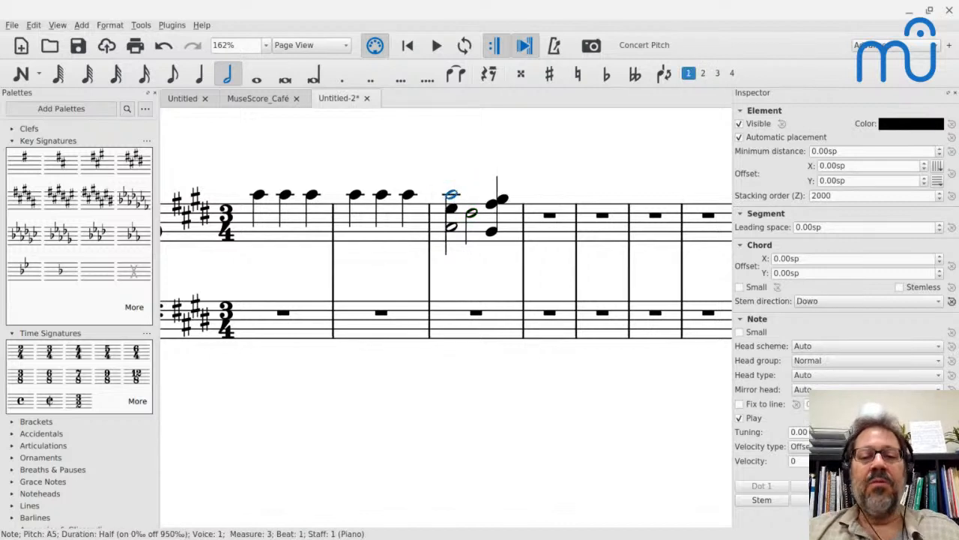
left_click(491, 231)
key("x")
Set the chord's horizontal offset to -1.50sp for the voice 2 E5 on beat 1 of treble measure 3.
left_click(451, 208)
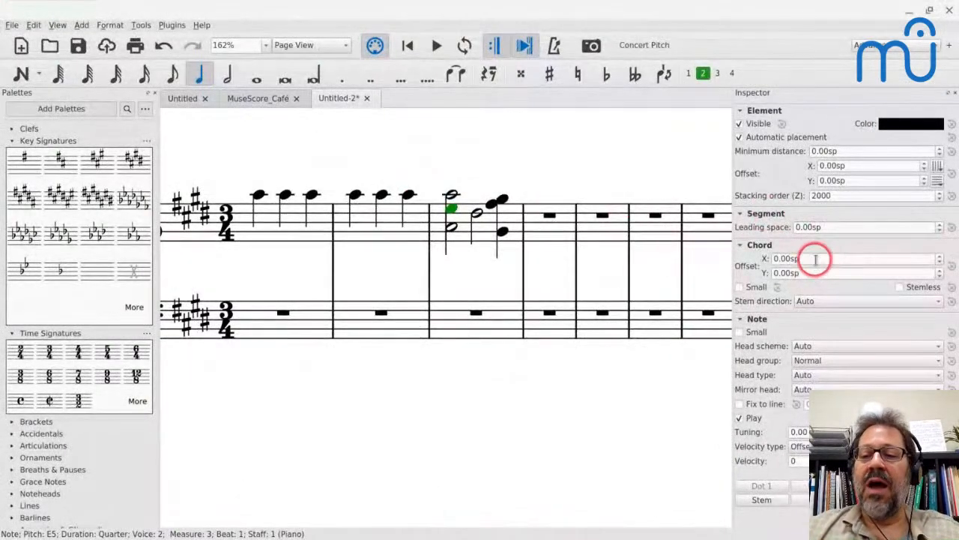
left_click(815, 260)
key("Down")
key("Down")
key("Down")
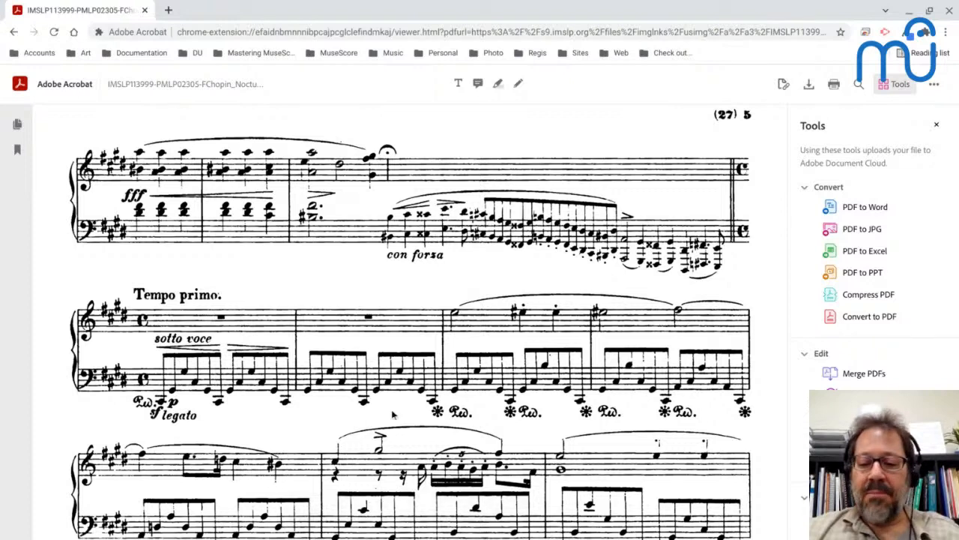
Switch to the terminal and run the demo command.
left_click(604, 524)
type("demo")
key("Return")
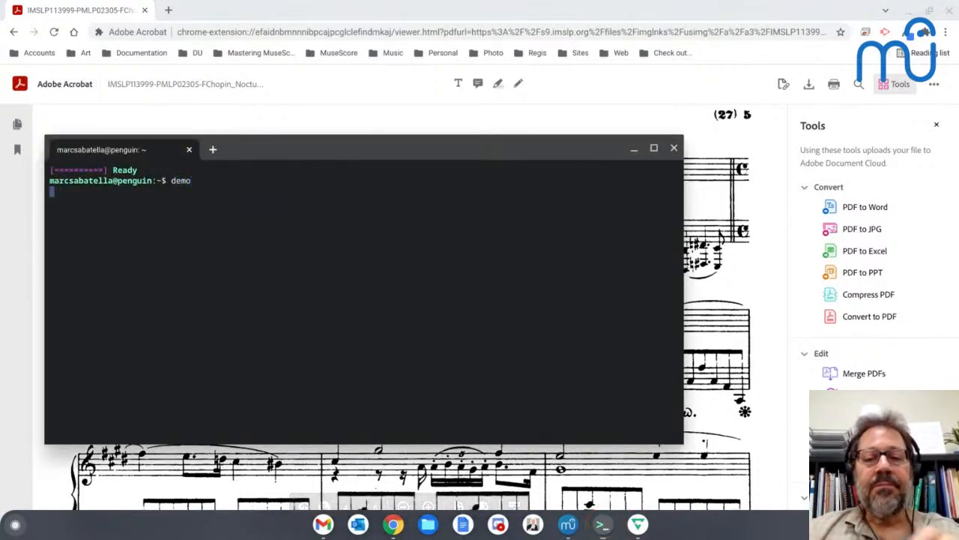
Return to the MuseScore score and compare treble measure 3 with the passage in the PDF.
key("alt+Tab")
key("alt+Tab")
key("alt+Tab")
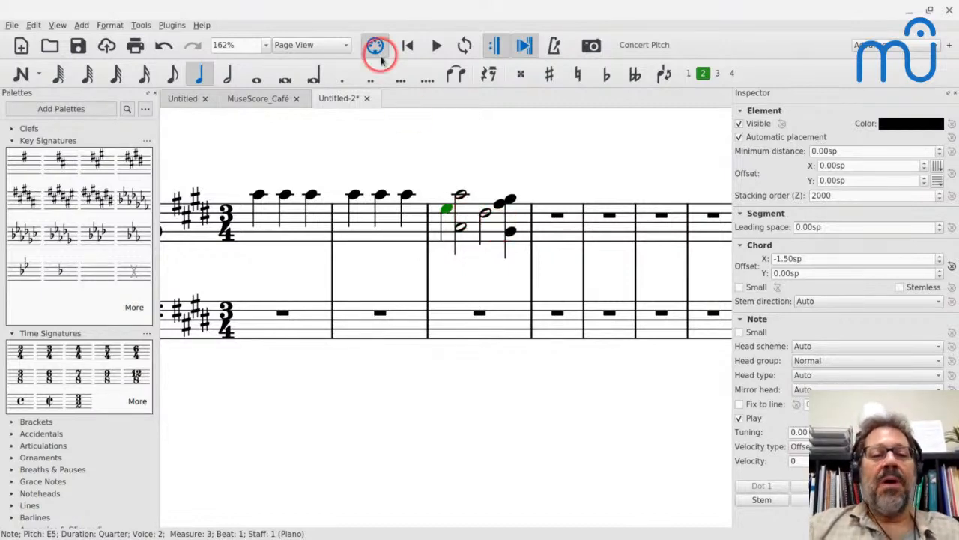
key("alt+Tab")
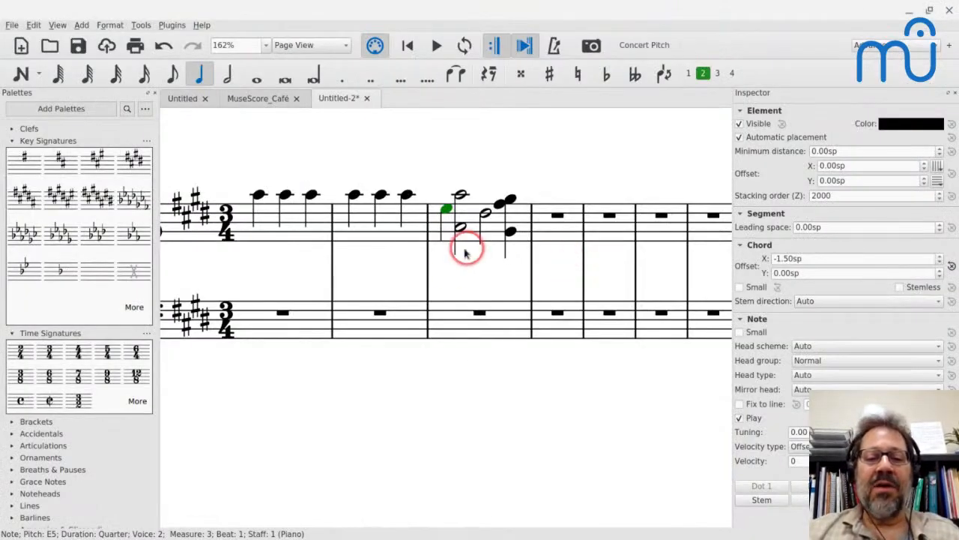
left_click_drag(465, 246, 455, 223)
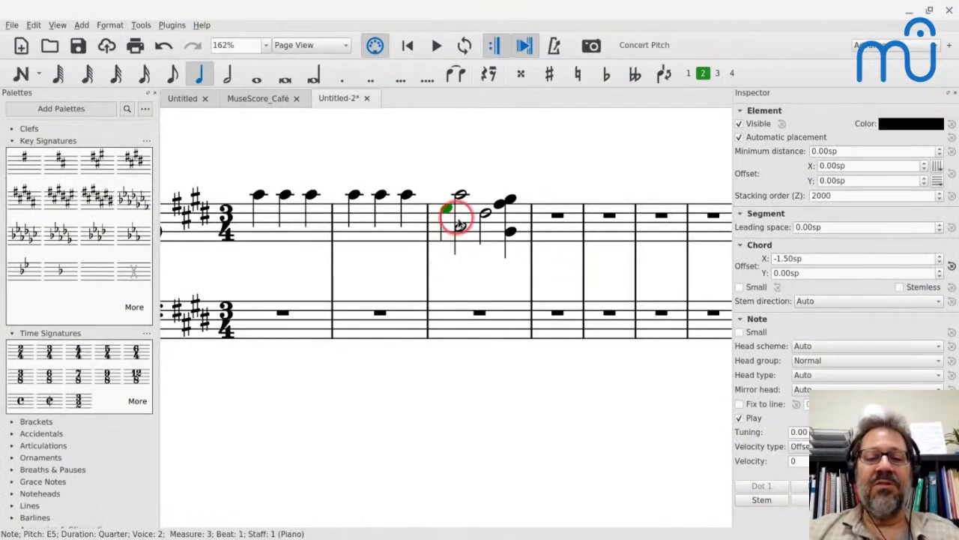
Set the actual duration of measure 3 to 19/4 in its measure properties.
right_click(468, 218)
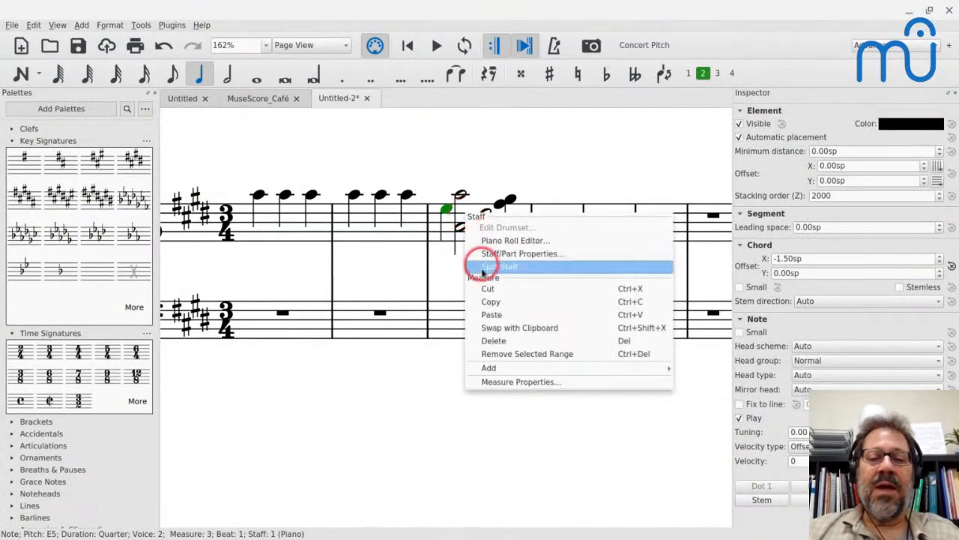
left_click(489, 386)
left_click(365, 279)
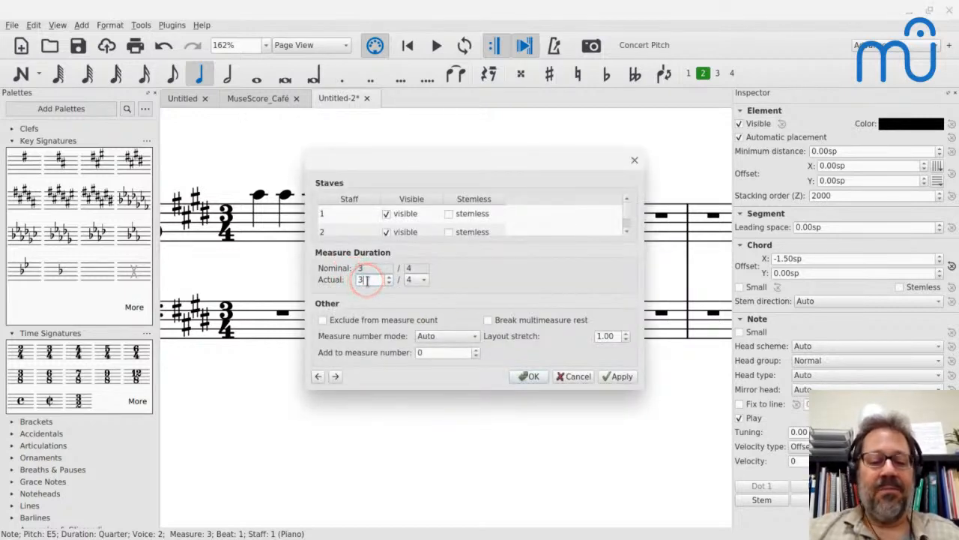
key("ctrl+a")
type("10")
key("BackSpace")
type("9")
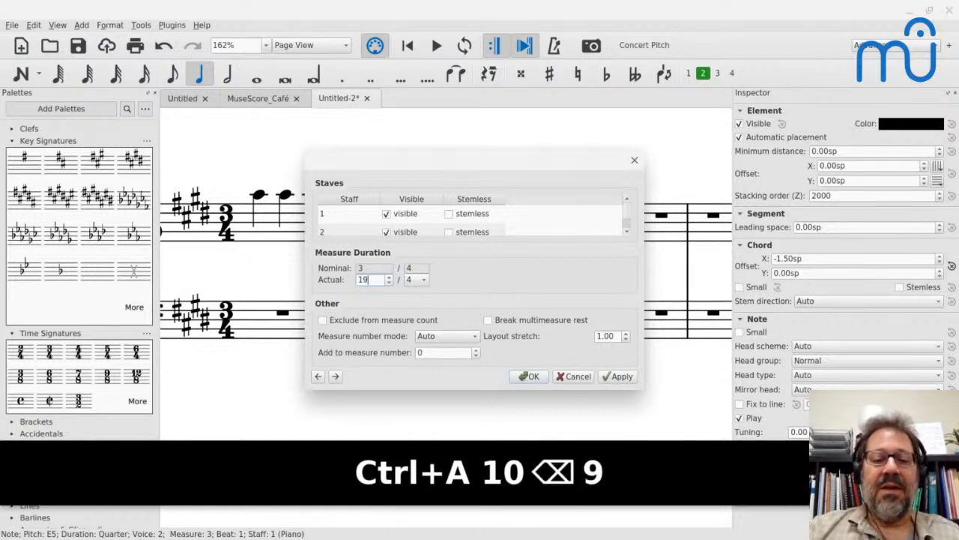
left_click(523, 378)
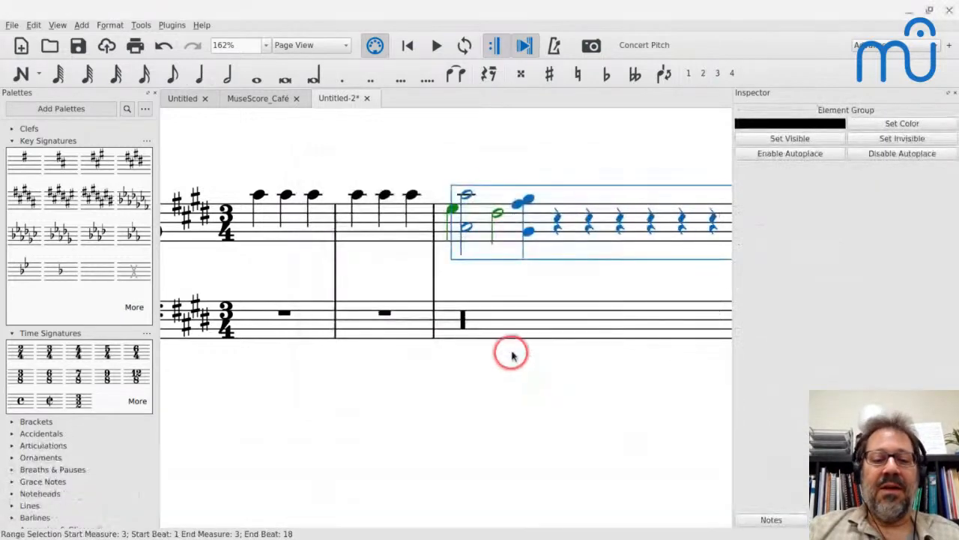
Inspect the end of the lengthened measure 3 and undo its duration change.
scroll(503, 302, "right", 10)
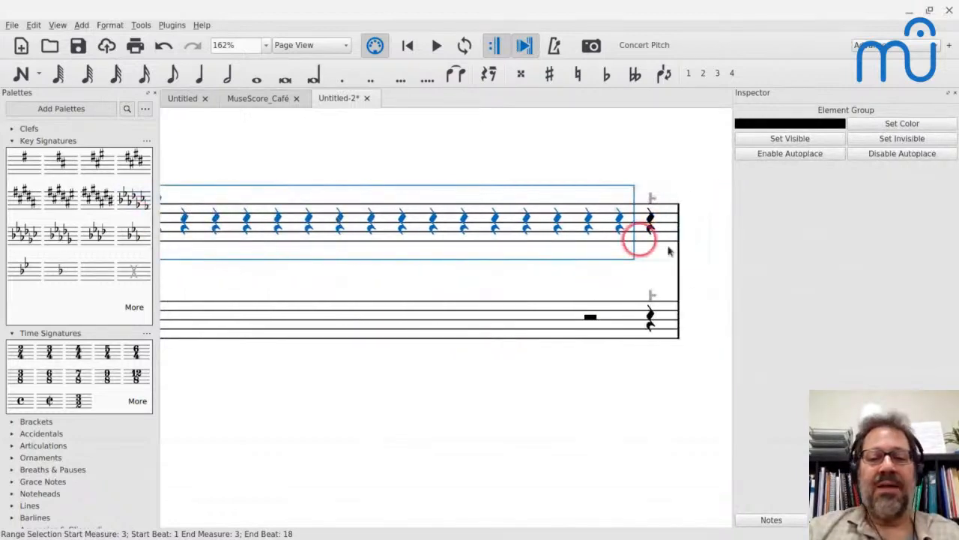
scroll(626, 206, "down", 4)
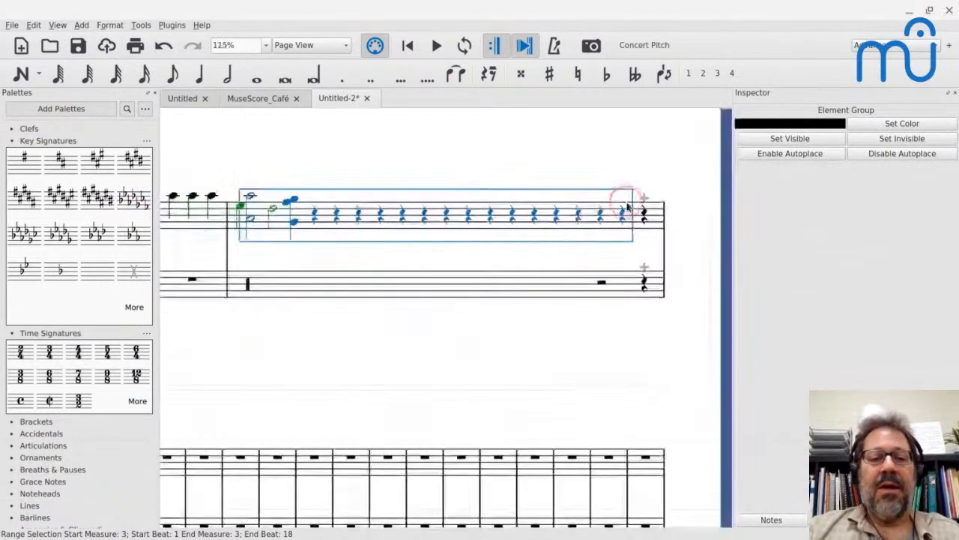
key("ctrl+z")
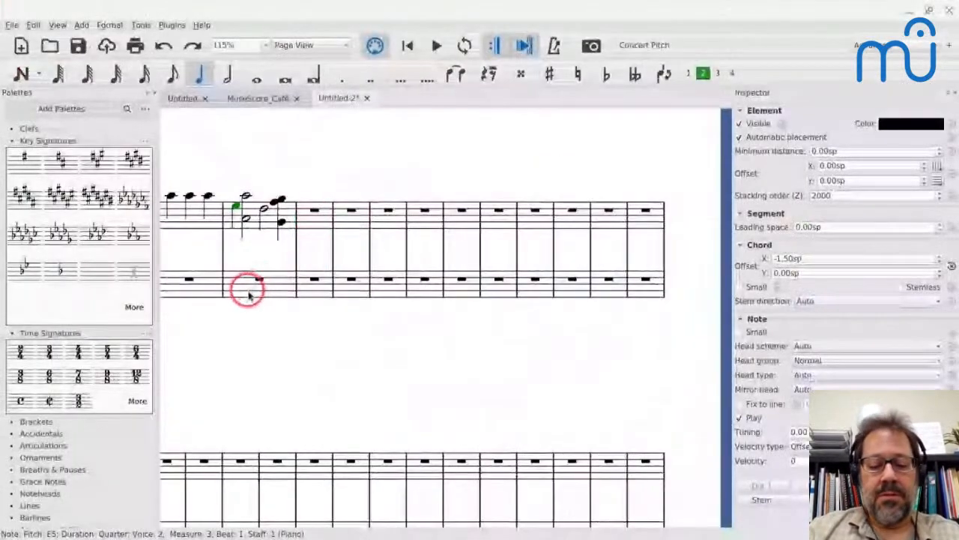
Enter a dotted half-note chord of B♯3 and F♯4 on beat 1 of bass measure 3, following the PDF.
left_click(240, 279)
key("n")
key("6")
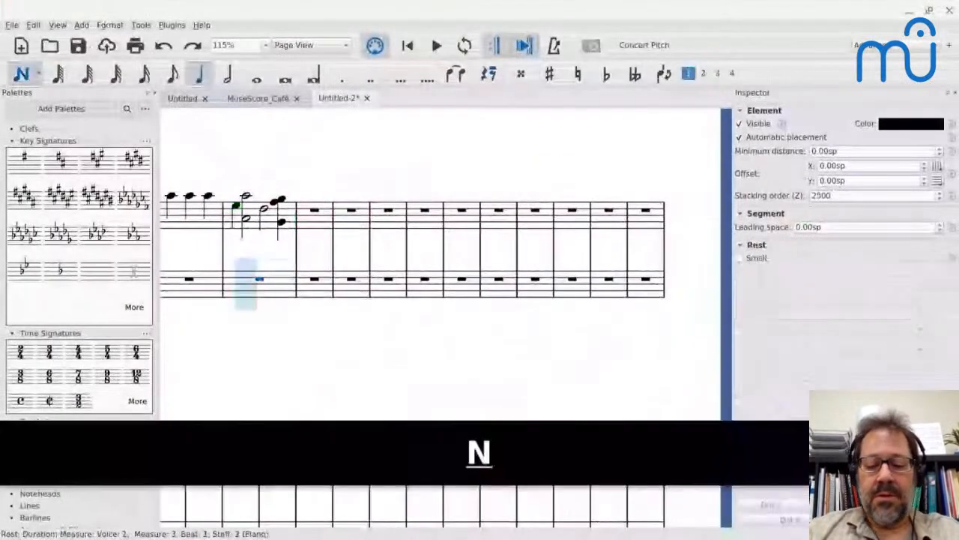
key("period")
key("b")
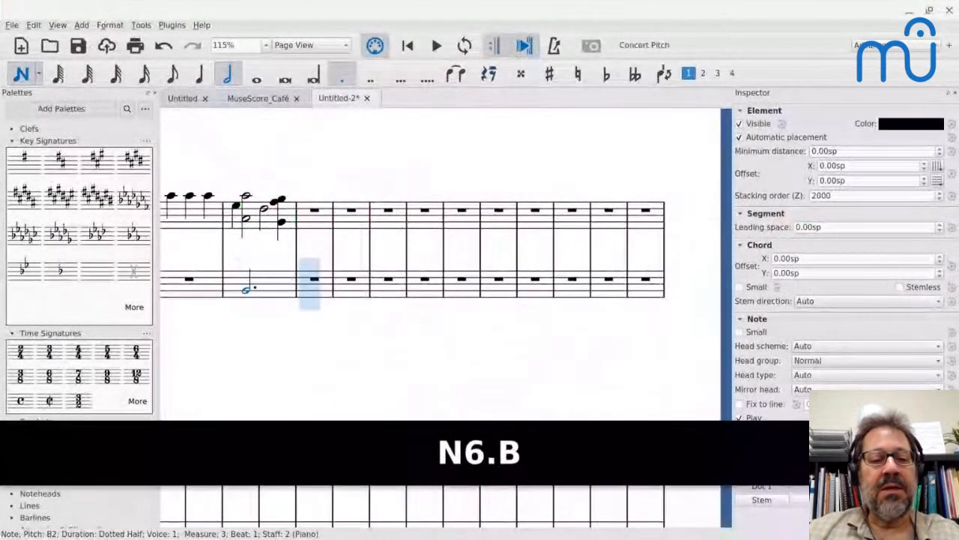
key("ctrl+Up")
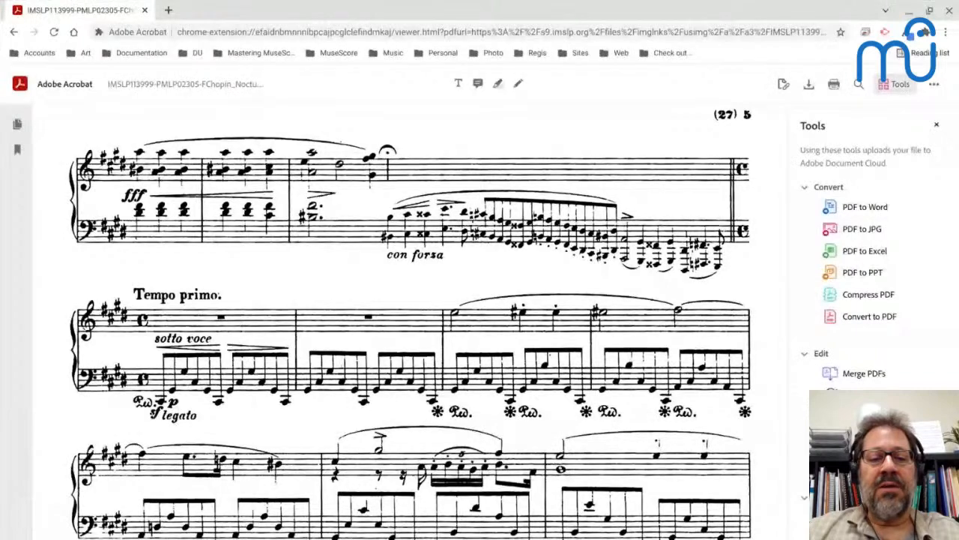
Fill bass measure 4 with quarter notes B♯2, C♯3 and C double-sharp 3, undoing a mistaken D entry.
key("alt+Tab")
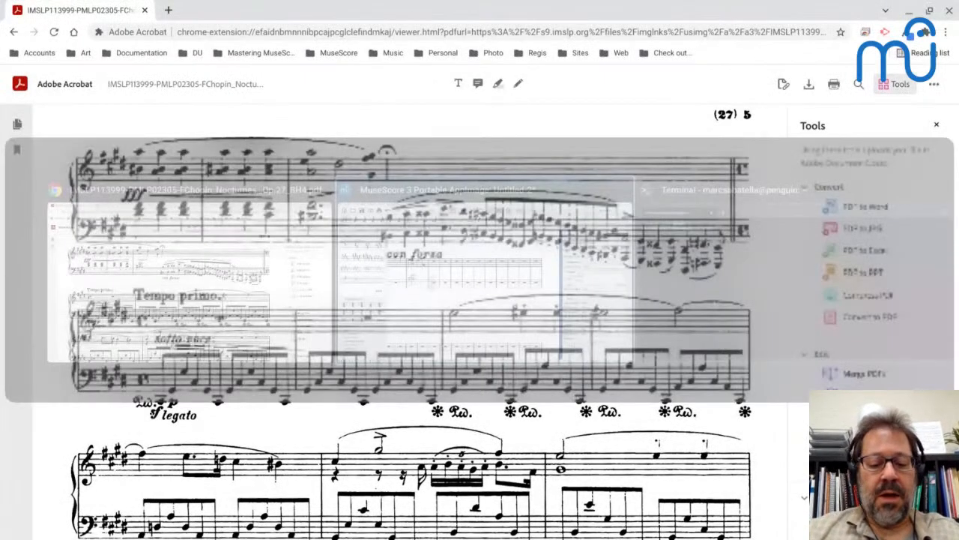
key("alt+Tab")
key("alt+Tab")
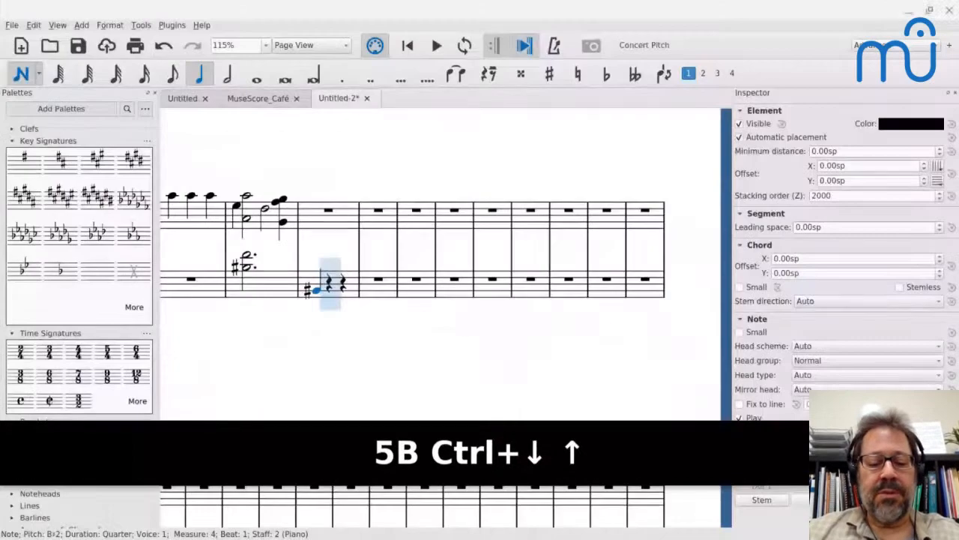
key("c")
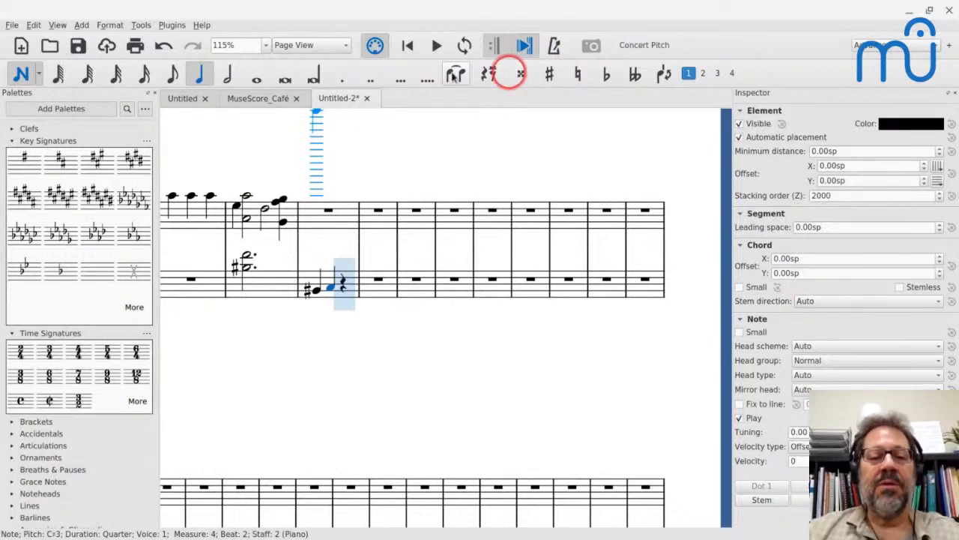
key("d")
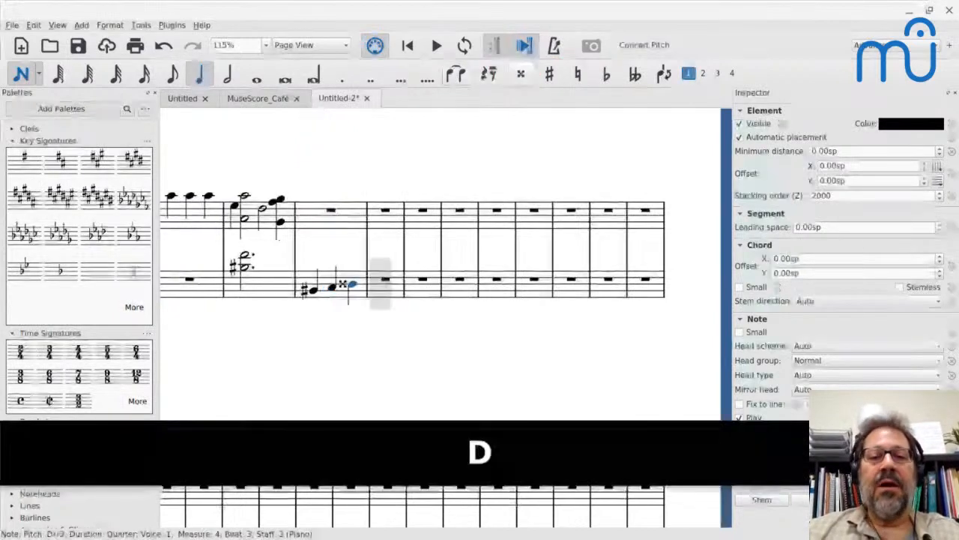
key("ctrl+z")
key("c")
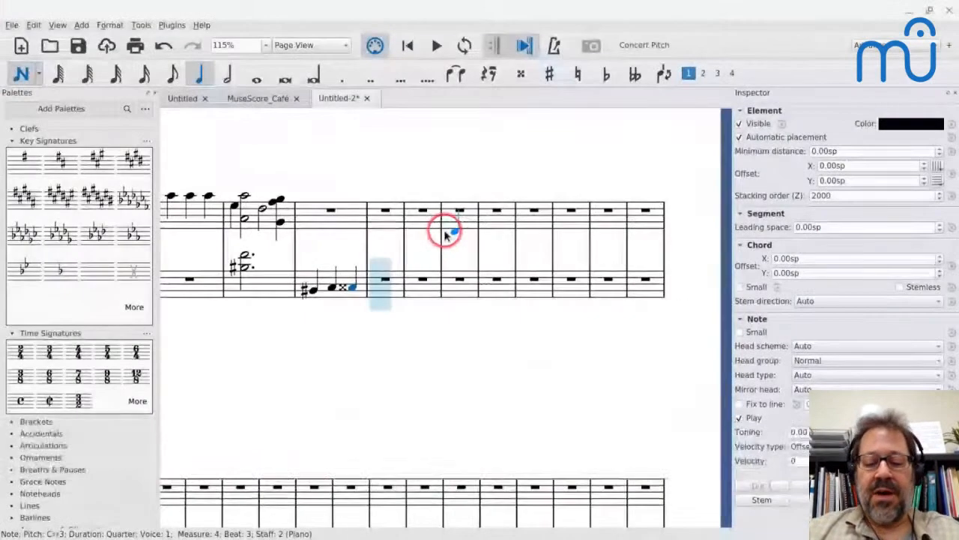
Enter a dotted quarter-note E3 followed by an eighth-note D♯3 in bass measure 5.
key("5")
key("period")
key("e")
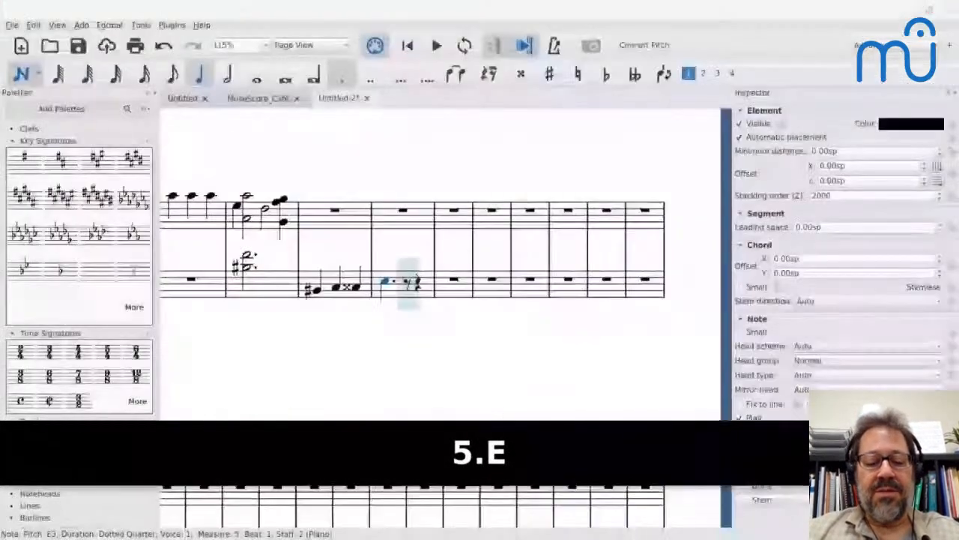
key("4")
key("d")
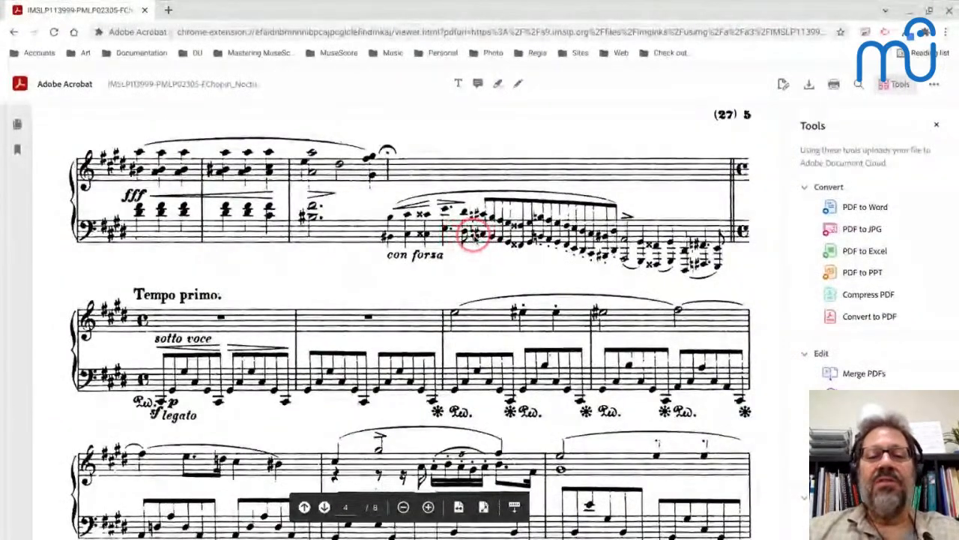
Enlarge the cadenza in the PDF, switch back to MuseScore, collapse the Time Signatures palette and expand the Accidentals palette.
scroll(475, 237, "up", 1)
scroll(475, 240, "up", 1)
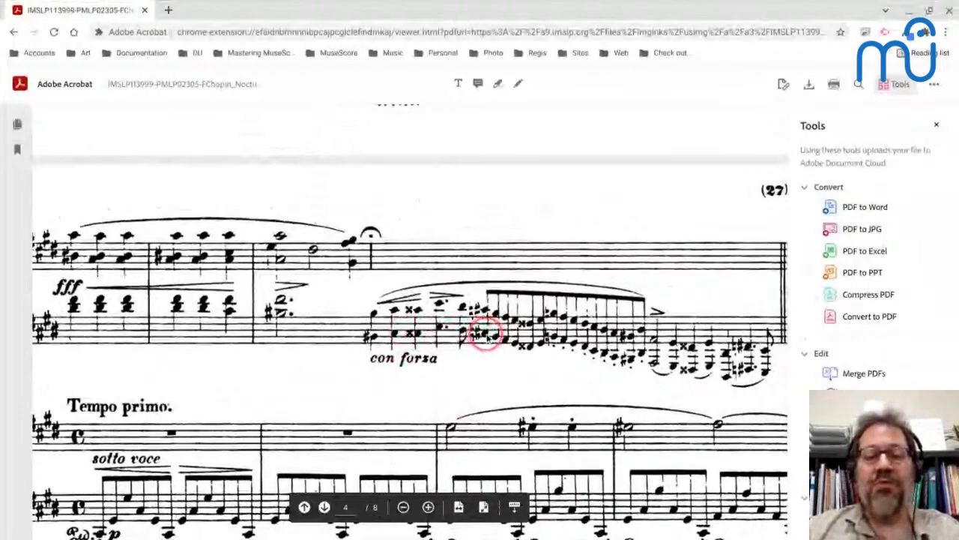
key("alt+Tab")
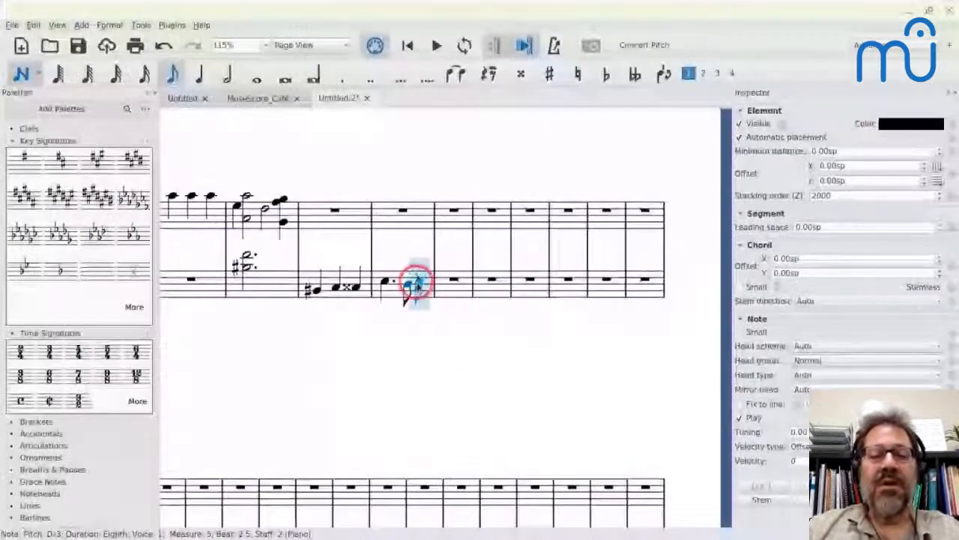
left_click(11, 333)
left_click(11, 358)
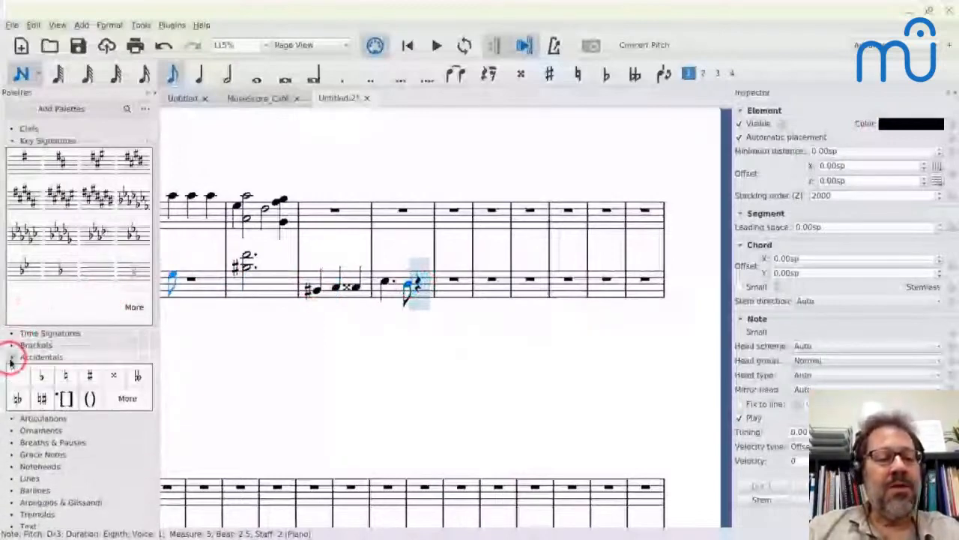
Enter an eighth-note C♯3 on beat 3 of bass measure 5 and add a natural-sharp accidental to it.
left_click_drag(43, 398, 384, 270)
key("c")
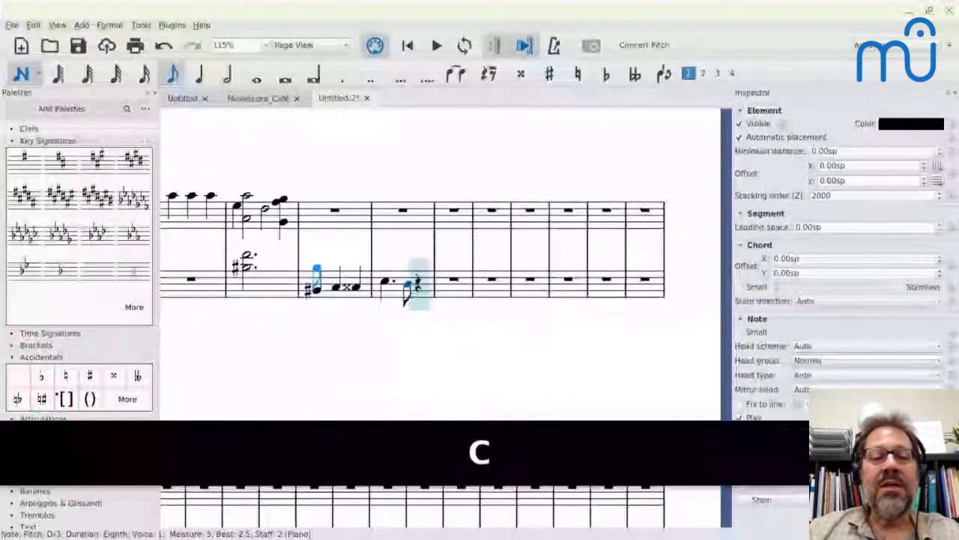
key("4")
key("c")
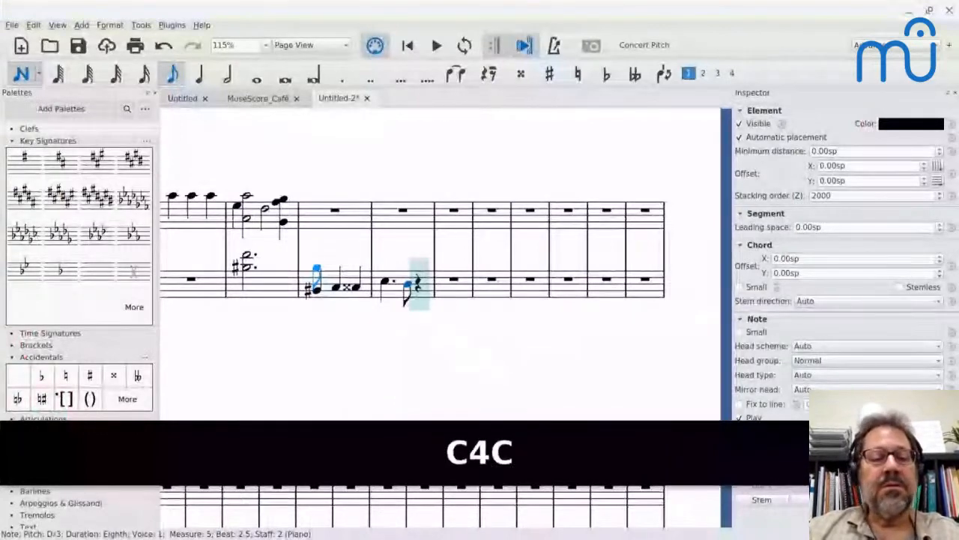
key("alt+Tab")
key("alt+Tab")
key("c")
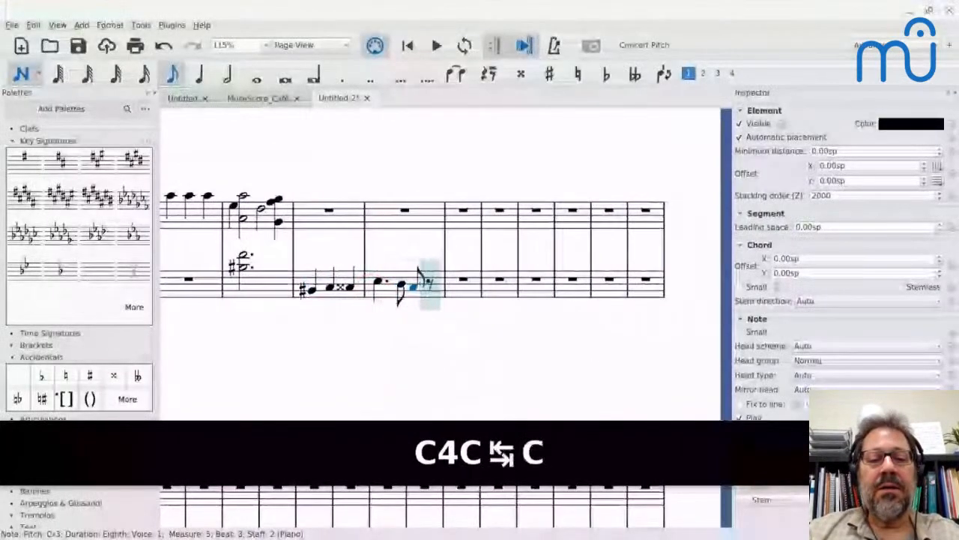
left_click(43, 398)
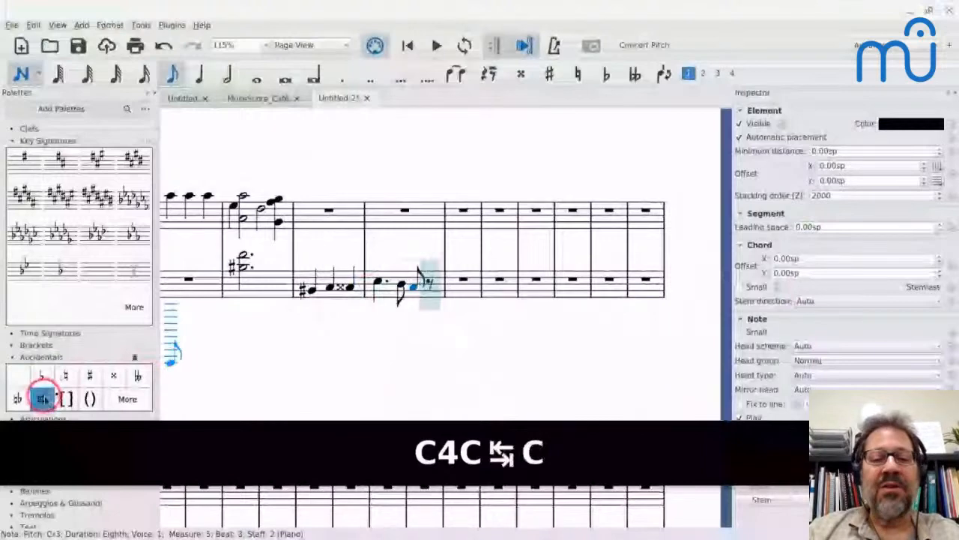
left_click(439, 279)
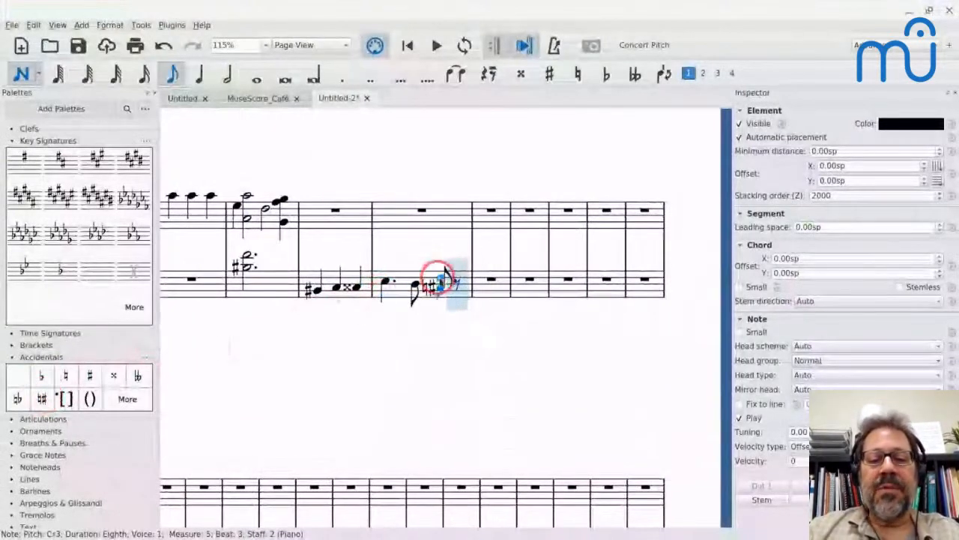
Check the PDF and continue the bass line with eighth notes B2, A2 and G♯2 into measure 6.
key("alt+Tab")
key("alt+Tab")
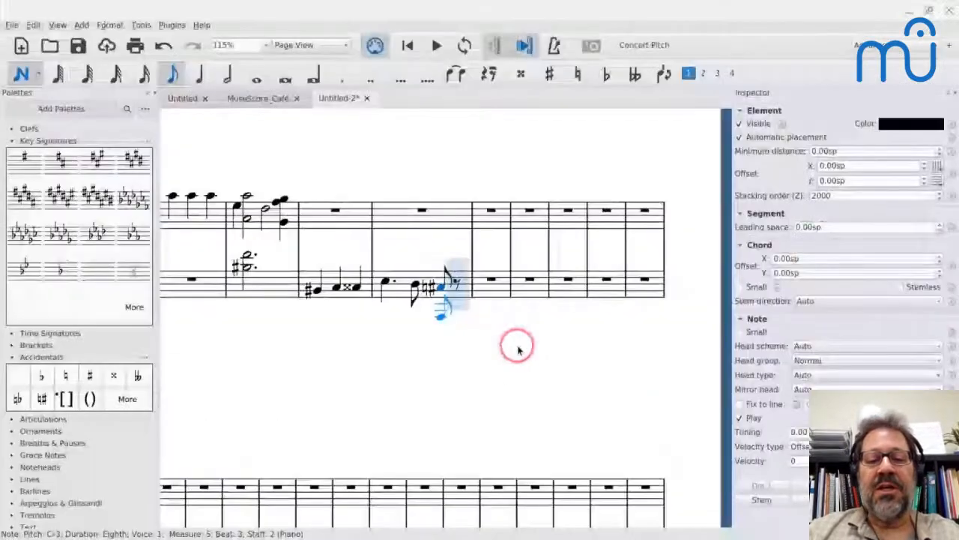
key("b")
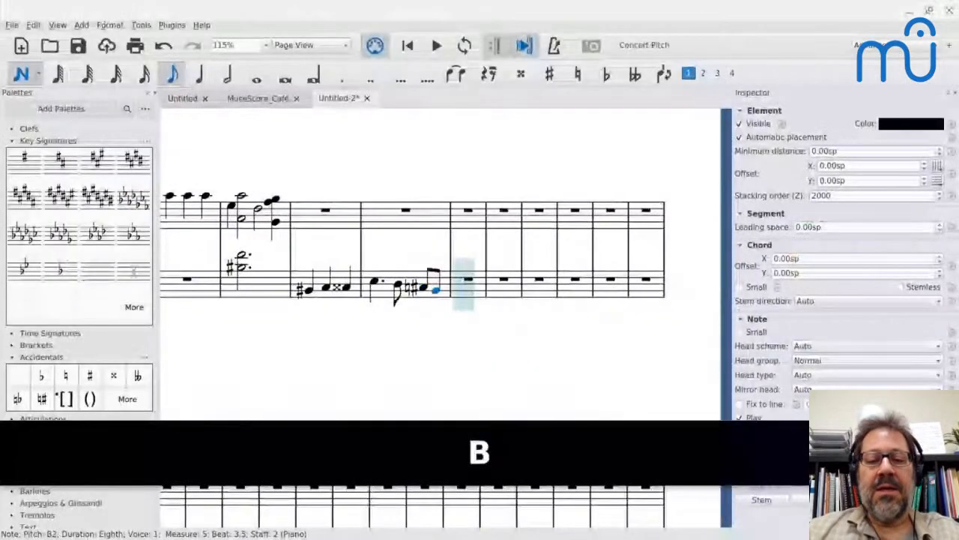
key("a")
key("g")
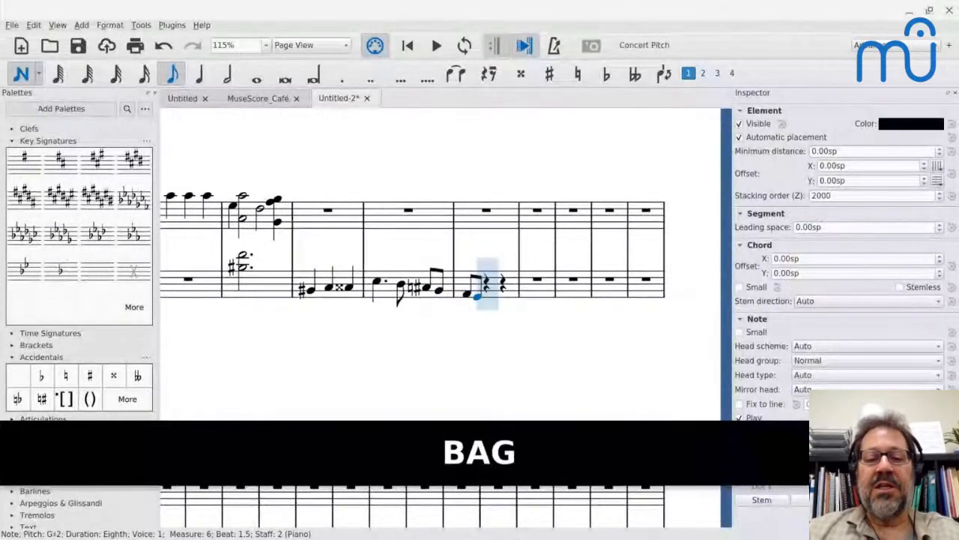
Enter an eighth-note F double-sharp 2 on beat 2 of bass measure 6 and leave note input.
key("alt+Tab")
key("alt+Tab")
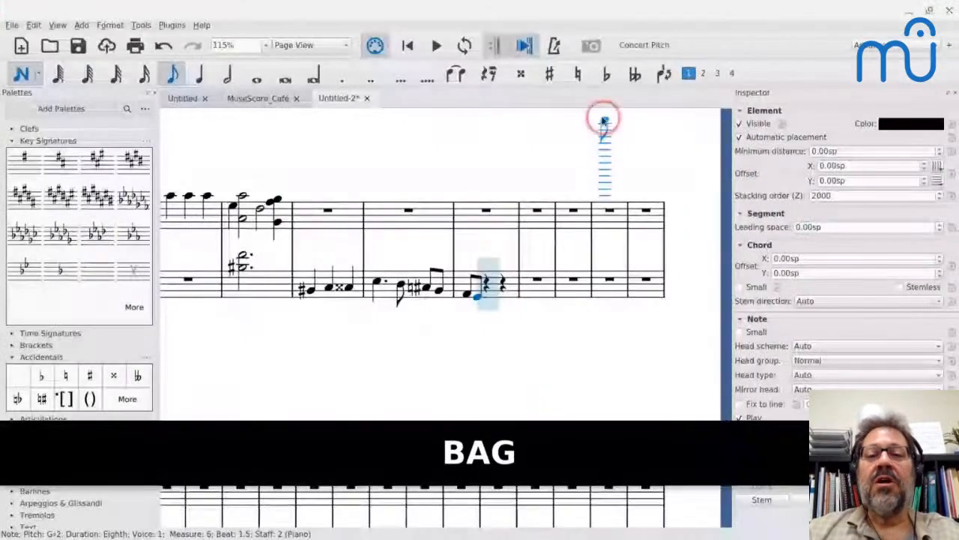
left_click(520, 73)
key("f")
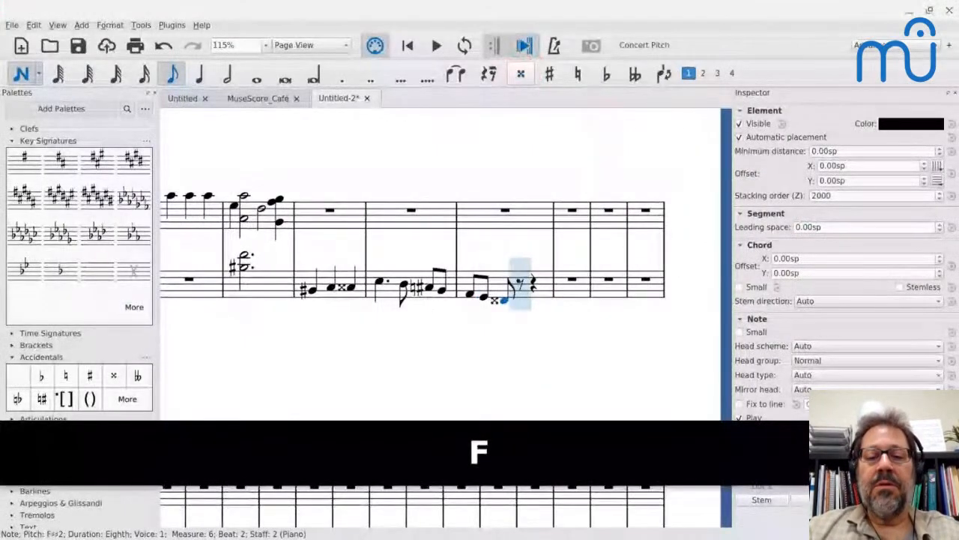
key("Escape")
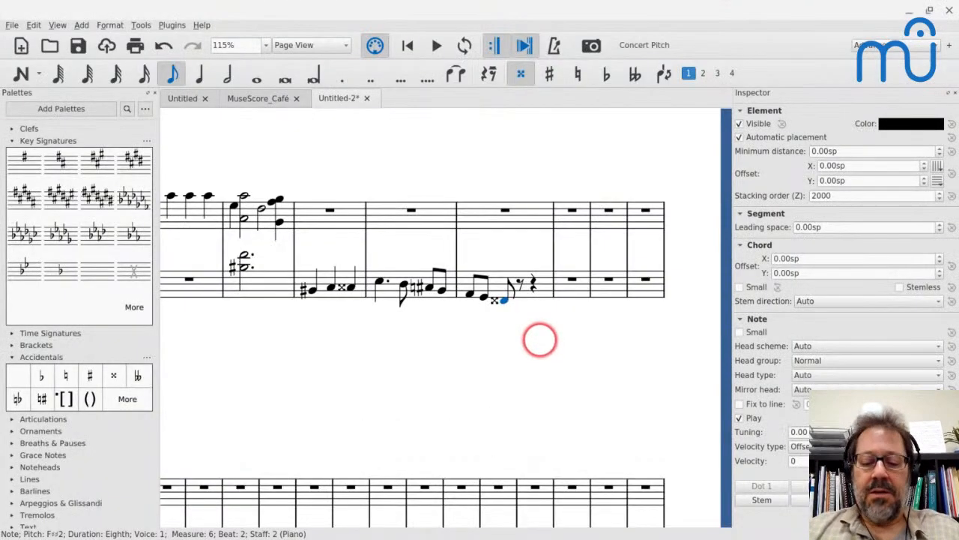
Resume note input after the F double-sharp and enter bass eighth notes G, B, A, G, F, E, D and C through measure 7 beat 3.
key("n")
key("Right")
key("g")
key("b")
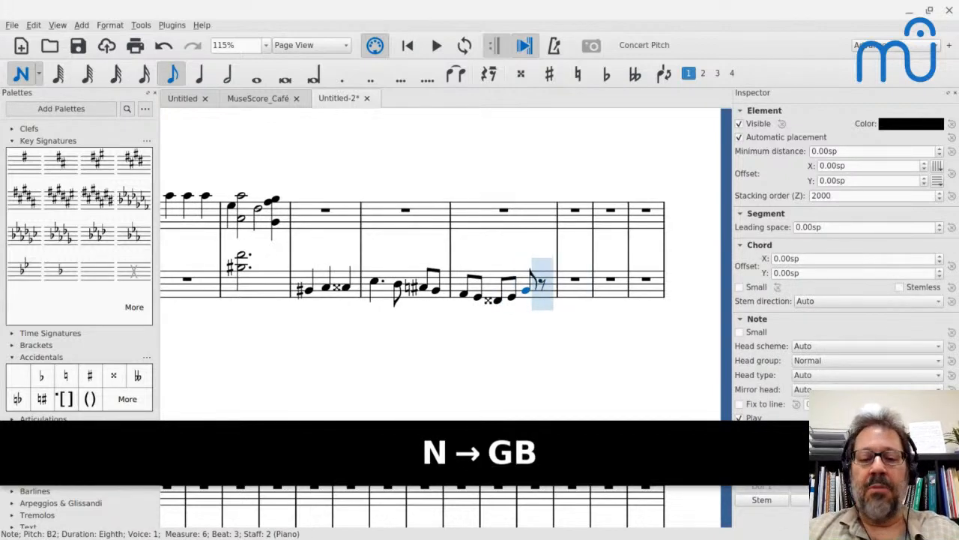
key("a")
key("g")
key("f")
key("e")
key("d")
key("c")
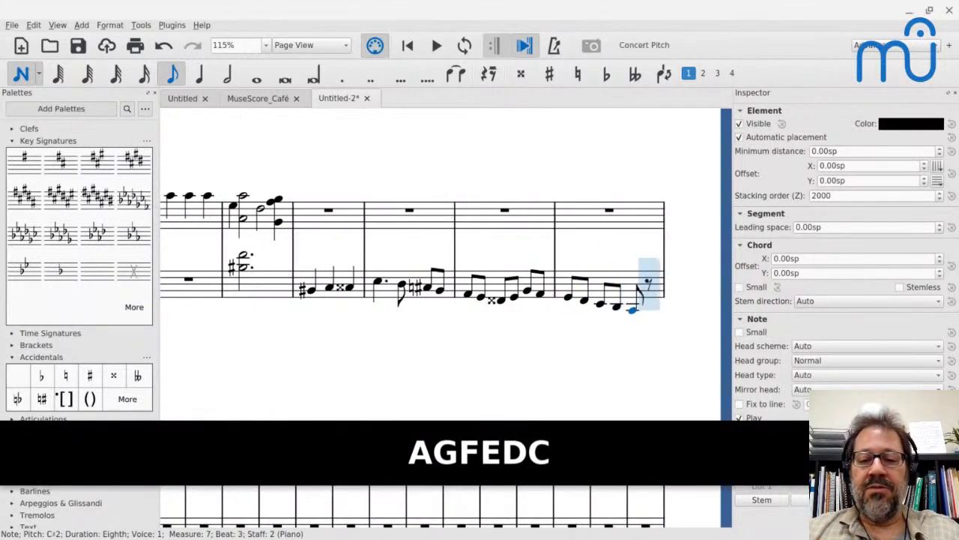
Enter eighth notes B♯1 at the end of bass measure 7 and D♯2 at the start of measure 8, ending note input.
key("b")
key("Down")
key("Up")
key("Up")
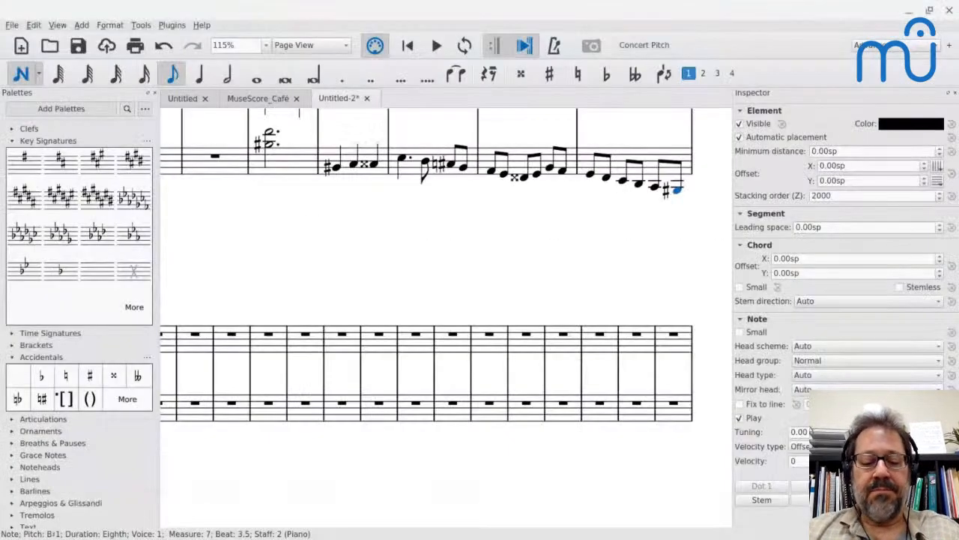
key("d")
key("Escape")
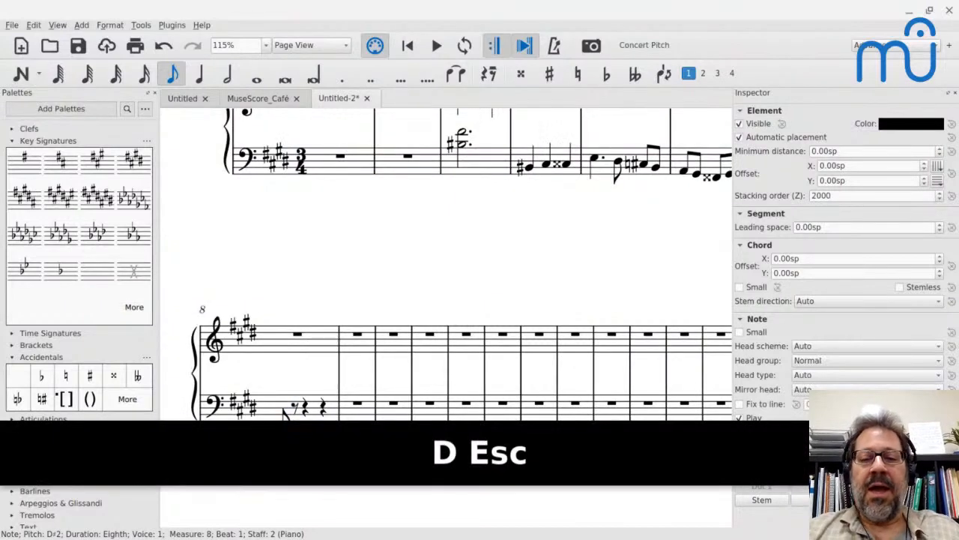
Select the bass run from measure 4 beat 1 through the D♯ in measure 8 and add a note an octave above each.
scroll(540, 336, "down", 3)
scroll(449, 337, "down", 1)
key("shift+Left")
key("shift+Left")
key("shift+Left")
key("shift+Left")
key("shift+Left")
key("shift+Left")
key("shift+Left")
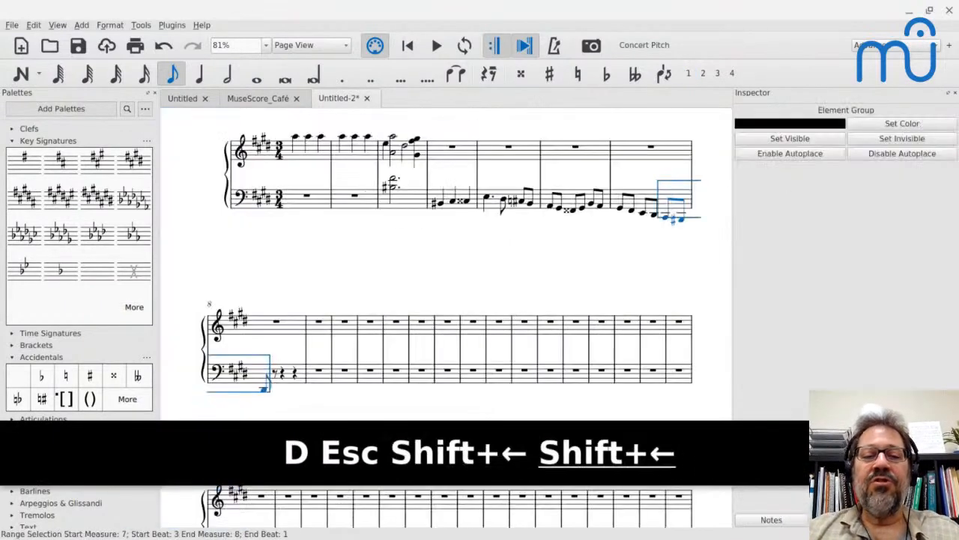
key("shift+Left")
key("shift+Left")
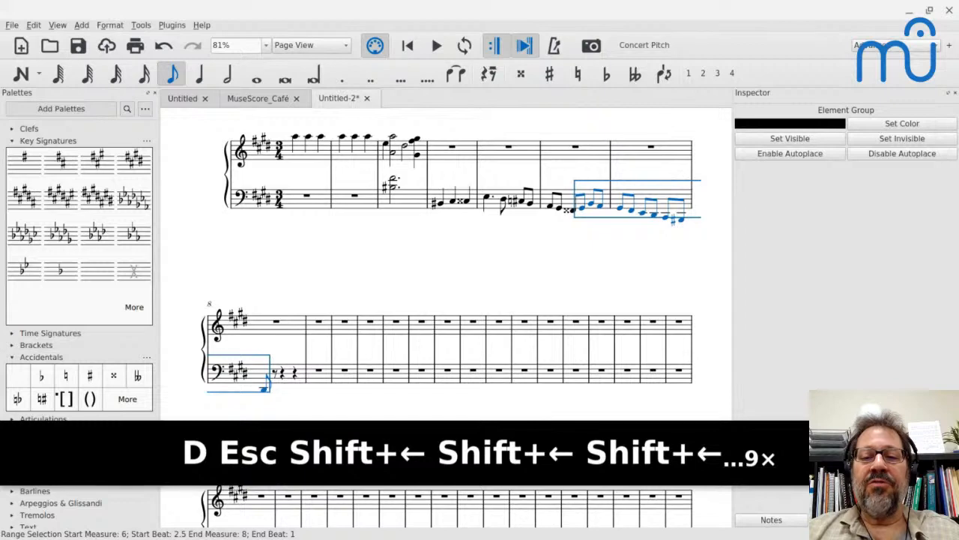
key("shift+Left")
key("shift+Left")
key("shift+Left")
key("shift+Left")
key("shift+Left")
key("shift+Left")
key("shift+Left")
key("shift+Left")
key("shift+Left")
key("shift+Left")
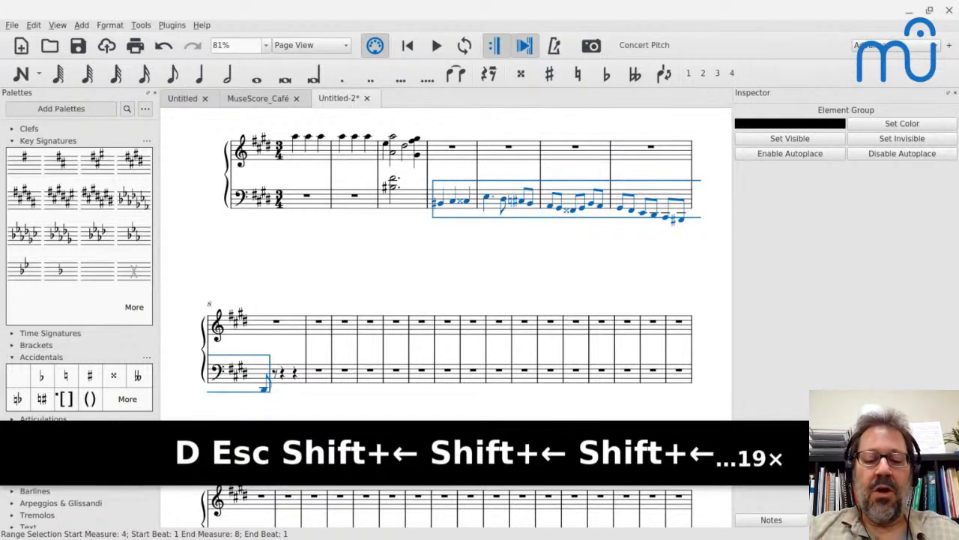
key("alt+8")
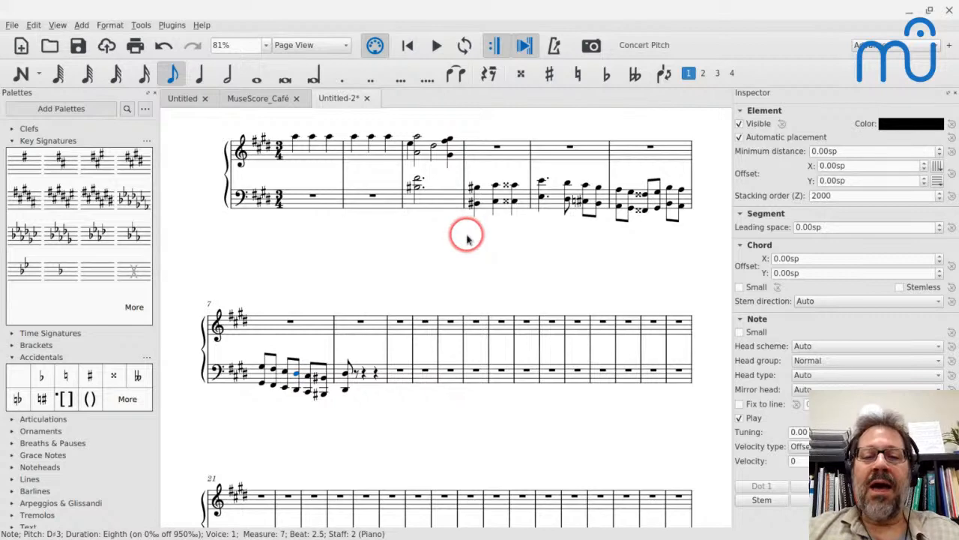
Compare the bass run with the cadenza in the PDF, and join measures 3 through 12 into a single measure.
key("alt+Tab")
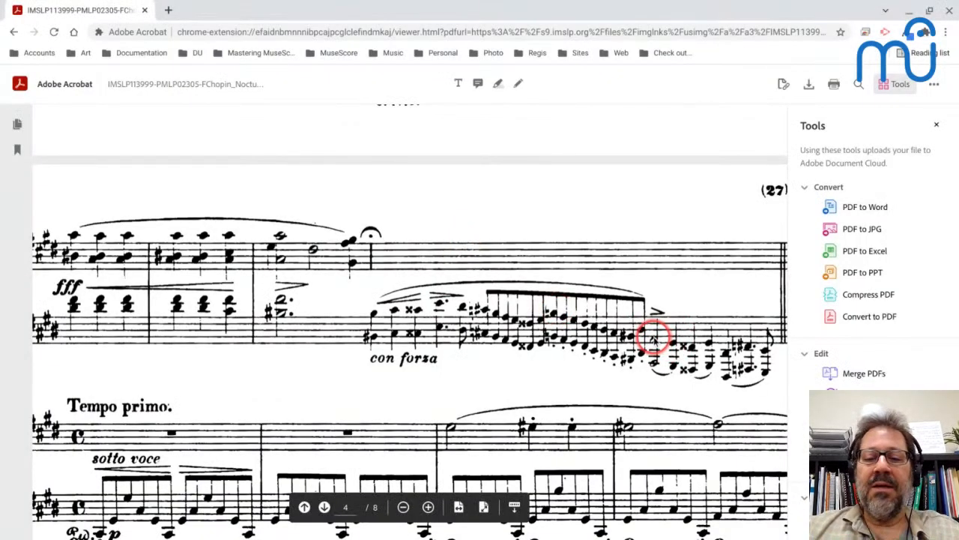
key("alt+Tab")
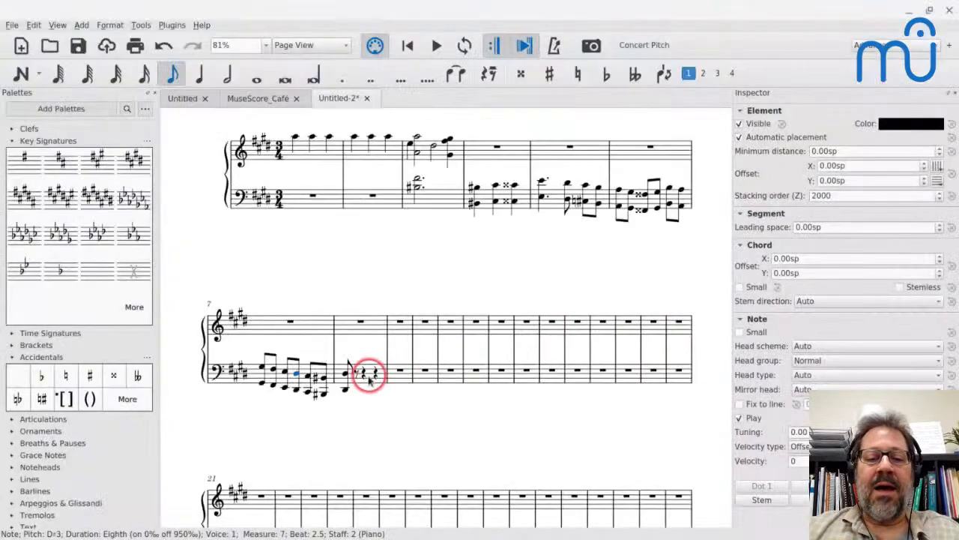
key("alt+Tab")
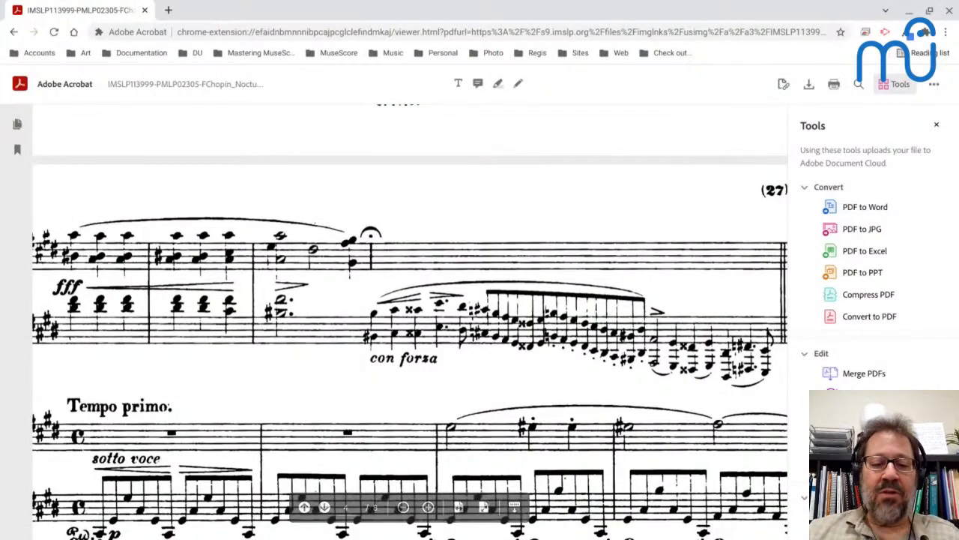
key("alt+Tab")
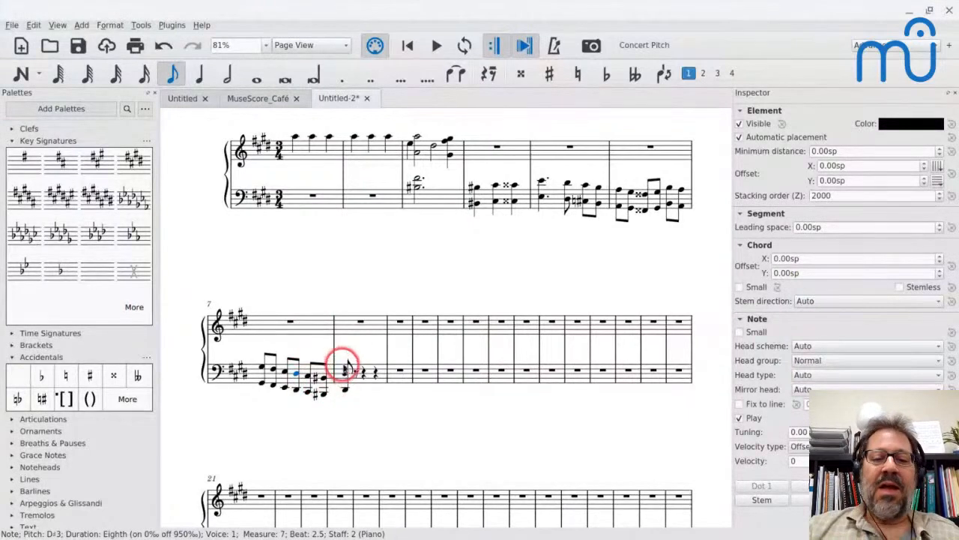
key("alt+Tab")
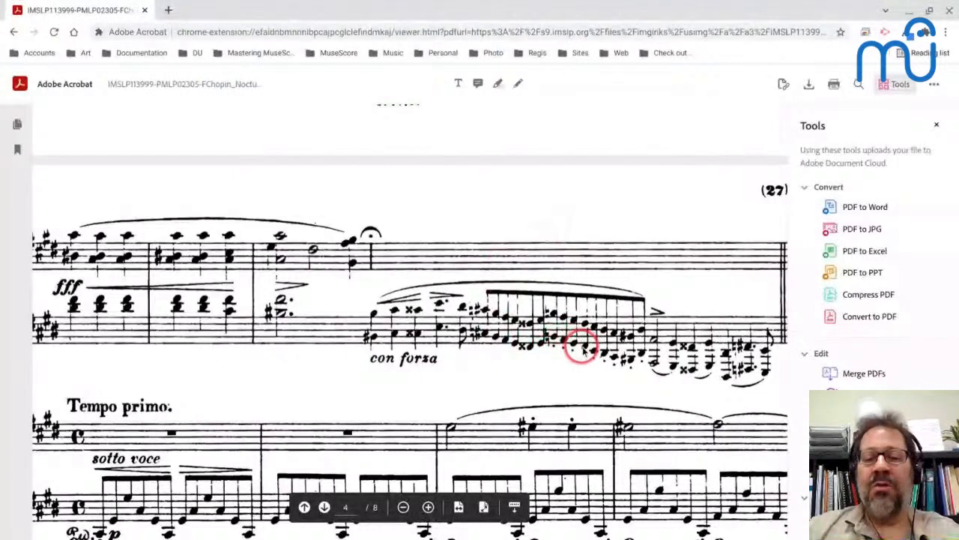
key("alt+Tab")
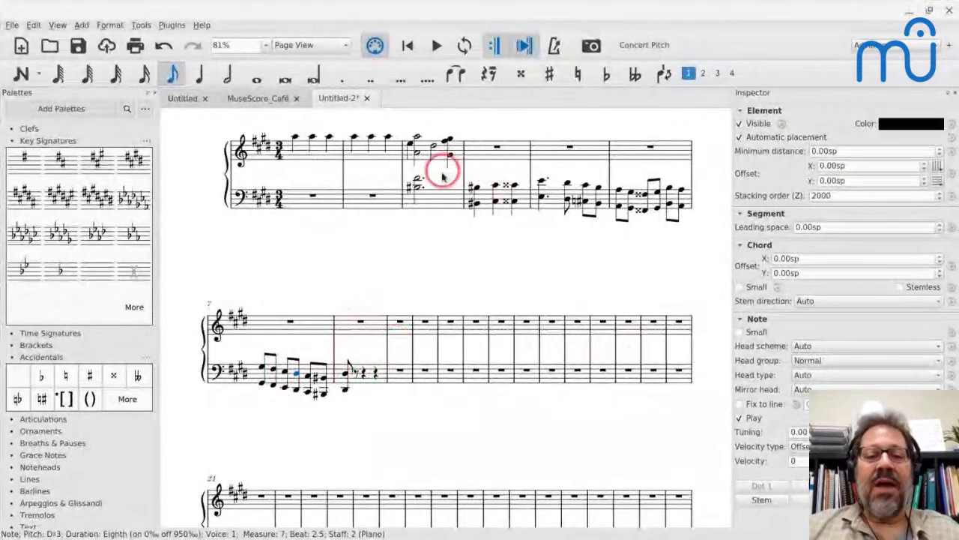
left_click(434, 200)
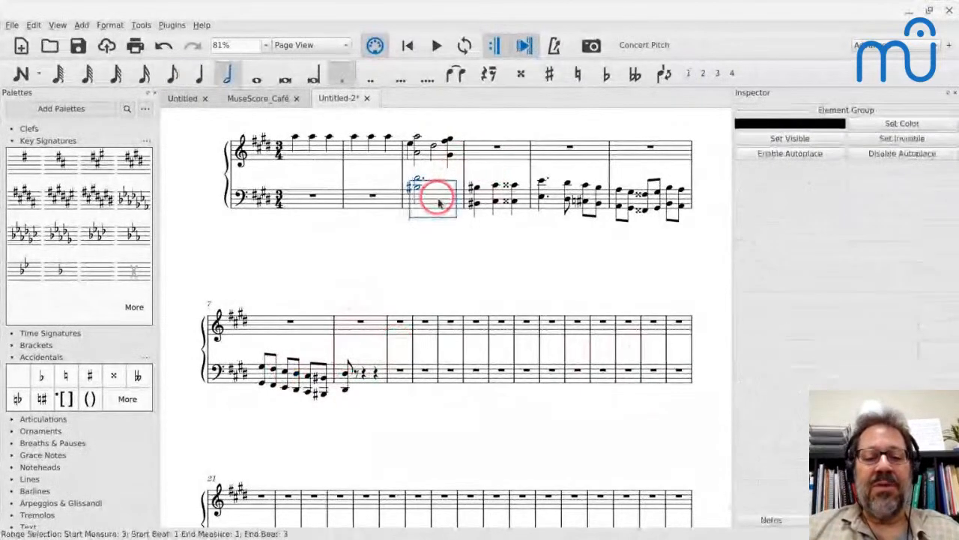
left_click(475, 375, "shift")
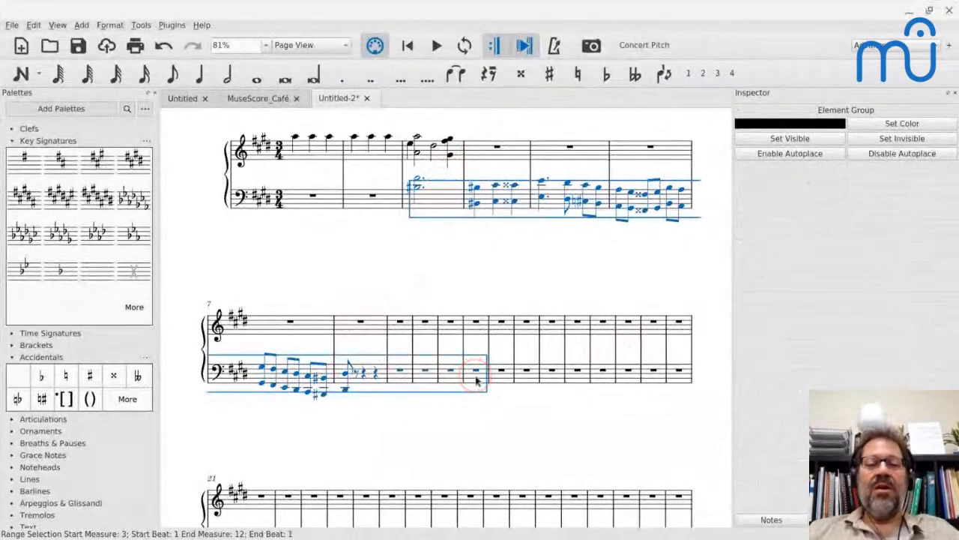
left_click(139, 25)
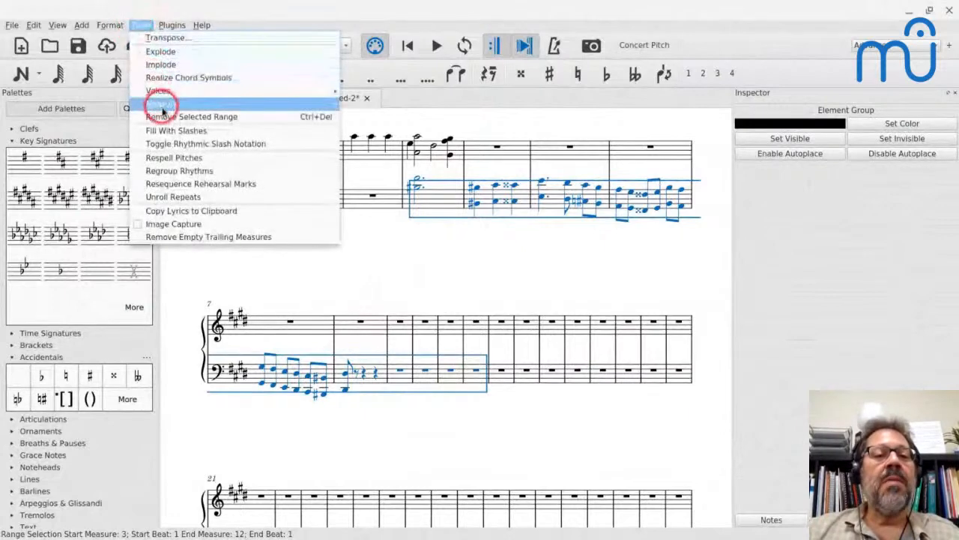
mouse_move(159, 102)
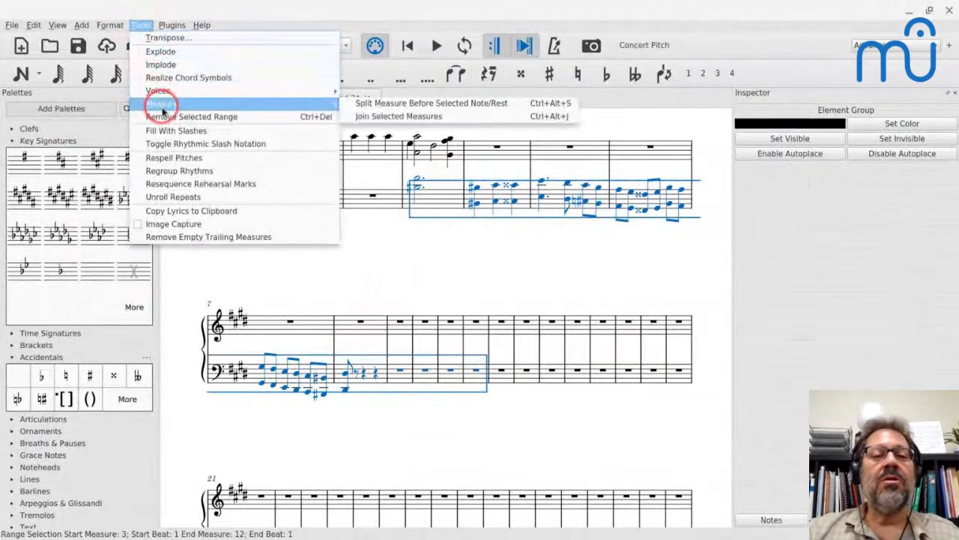
left_click(441, 120)
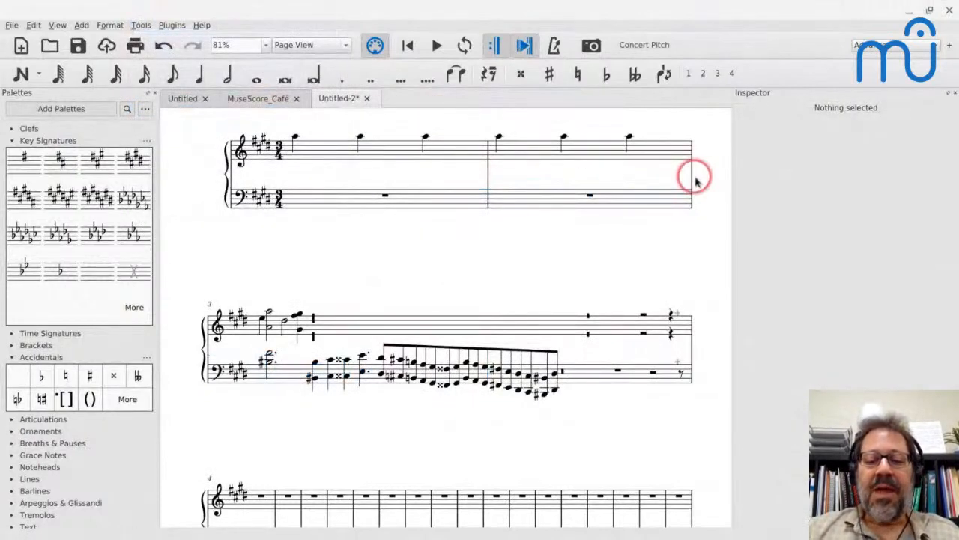
Check the PDF and enter a half-note A1 in the bass at the rest right after the octave run.
left_click(563, 371)
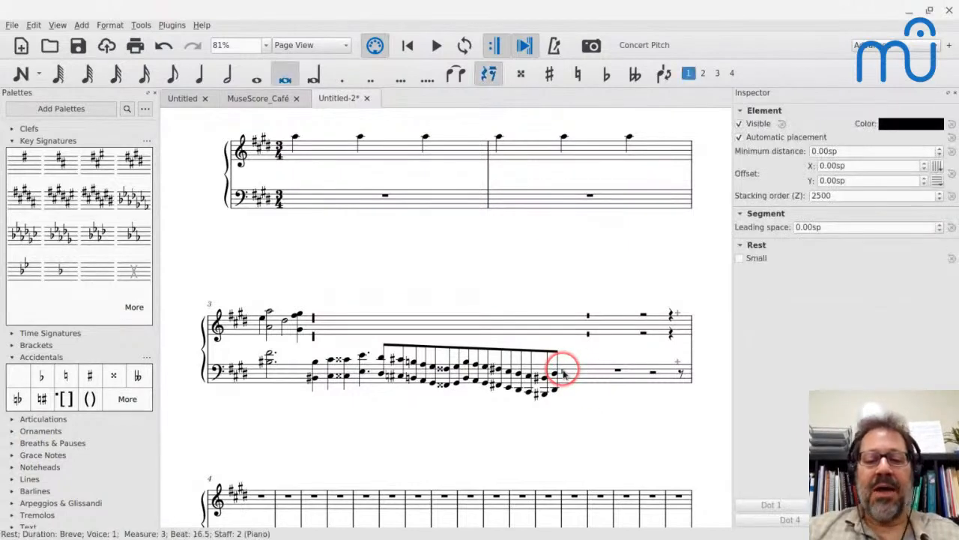
key("alt+Tab")
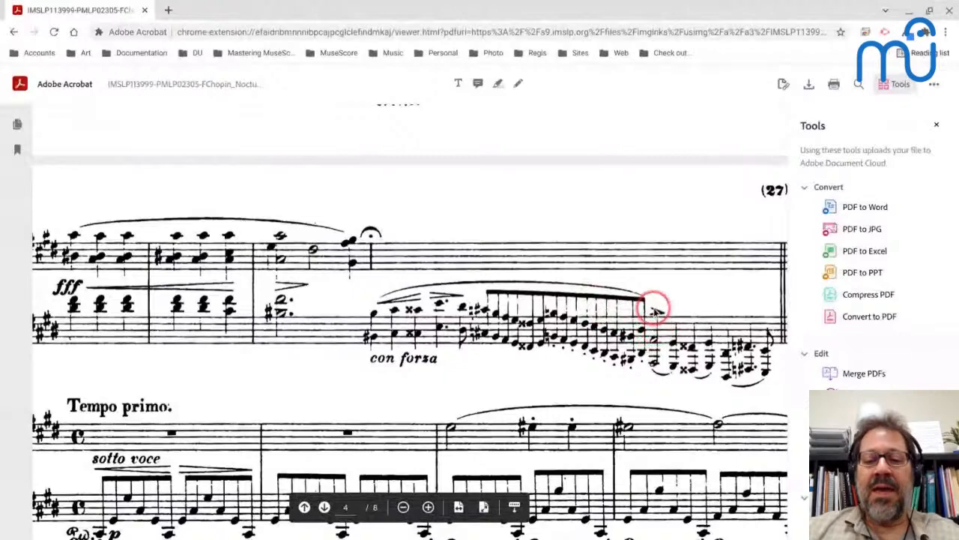
key("alt+Tab")
key("6")
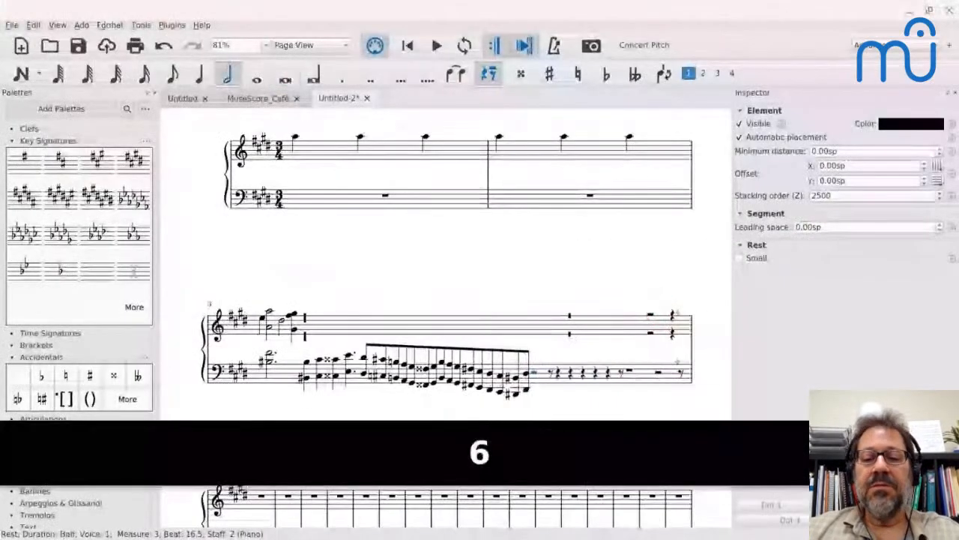
key("a")
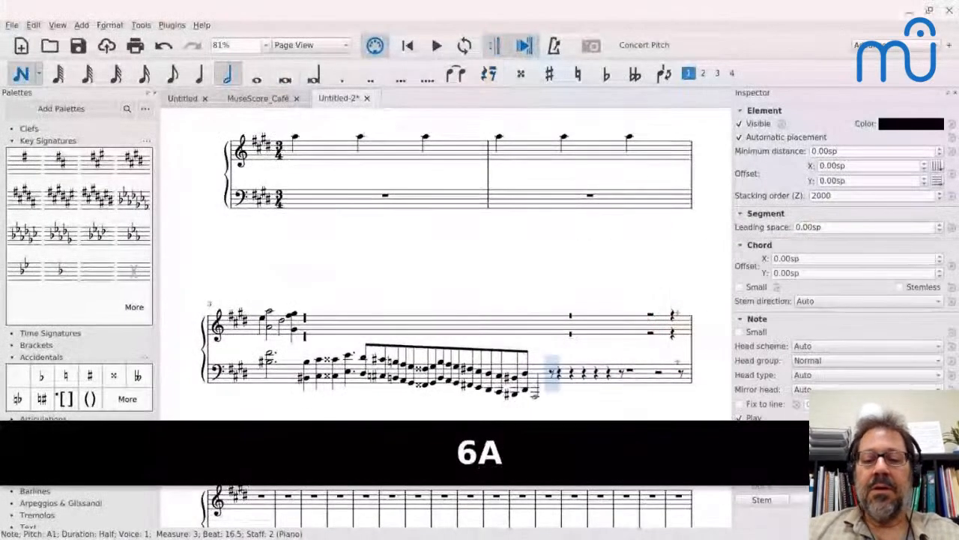
Check the PDF and continue the bass with quarter notes G♯1 and F double-sharp 1 after the half-note A.
key("alt+Tab")
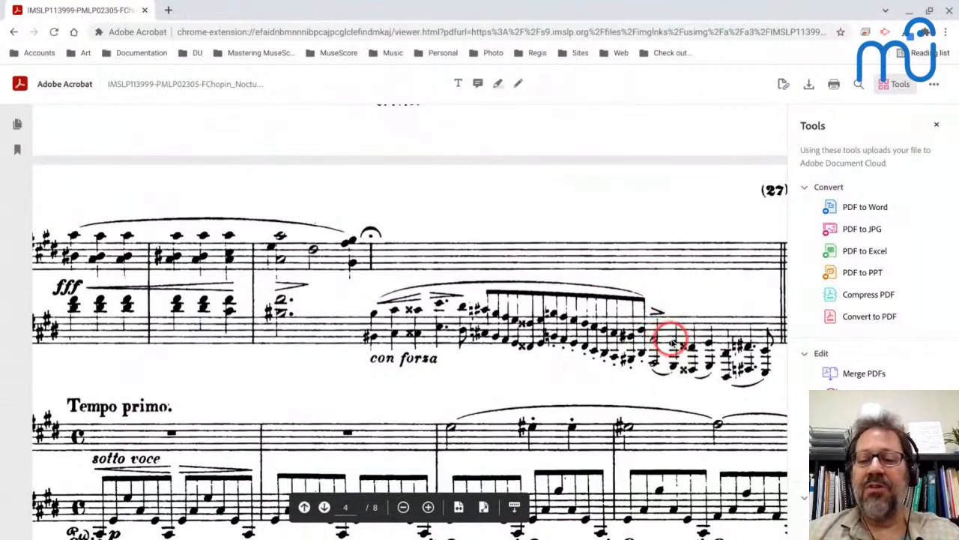
key("alt+Tab")
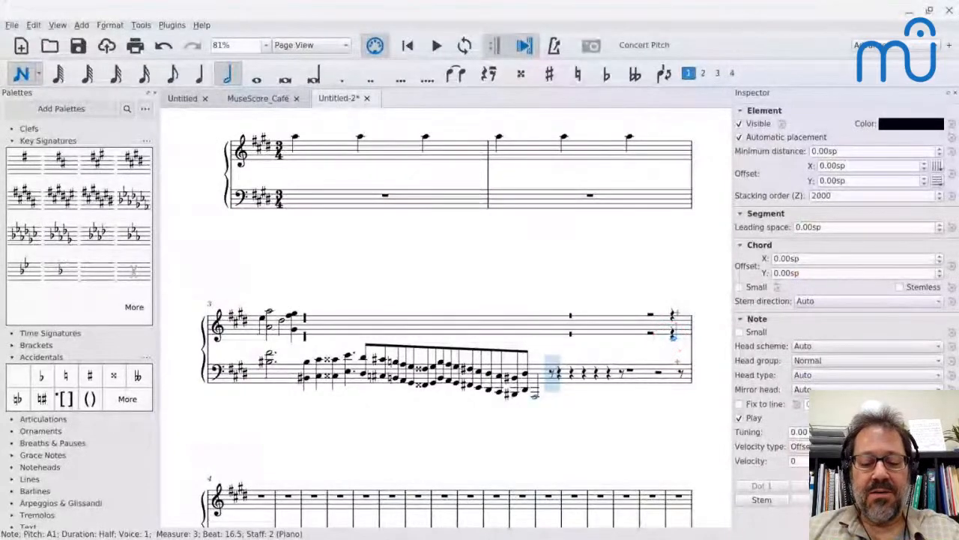
key("alt+Tab")
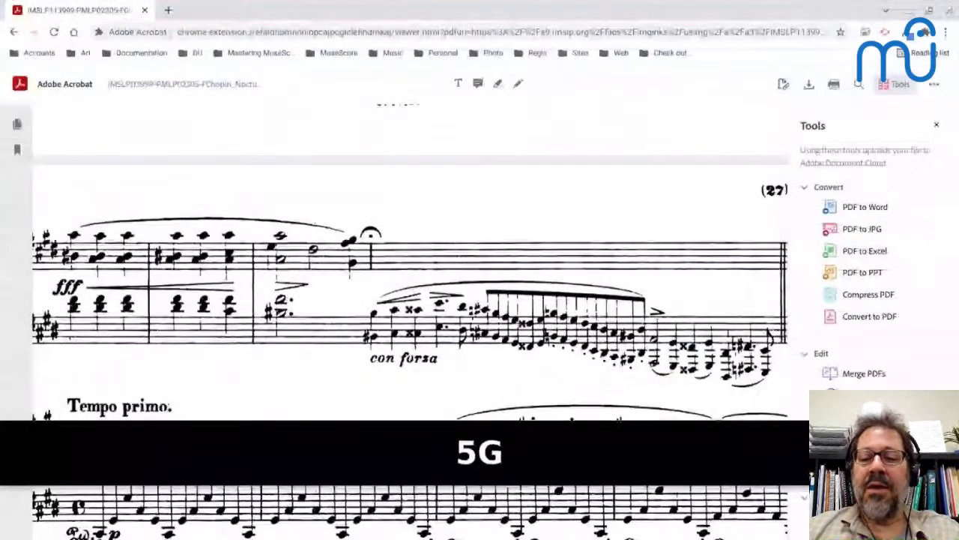
key("alt+Tab")
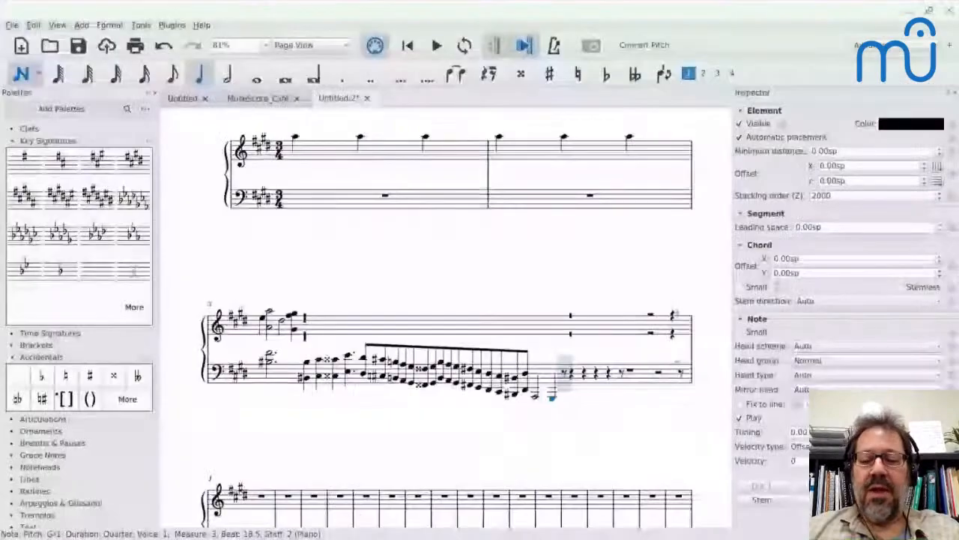
key("f")
key("Up")
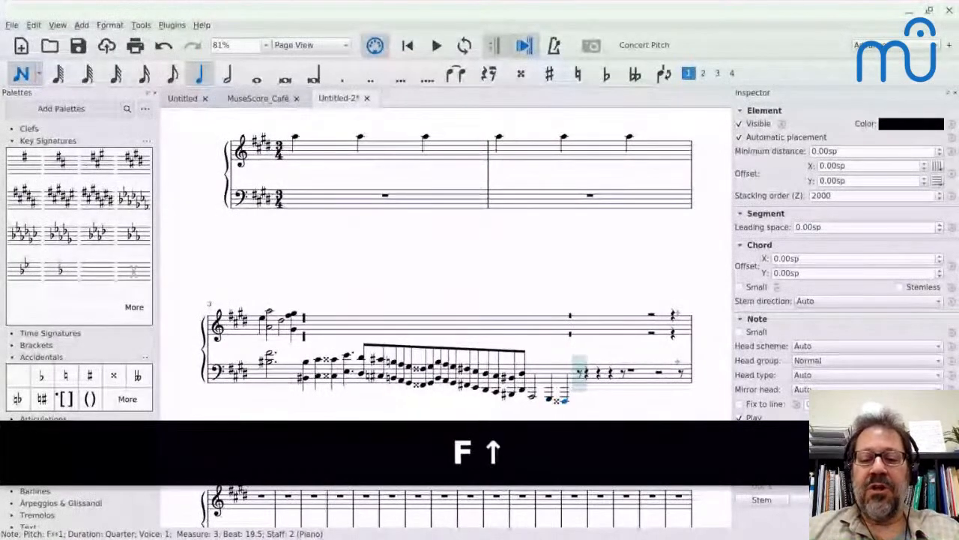
Consult the PDF and add quarter notes G♯1 and D♯1 to the bass line.
key("alt+Tab")
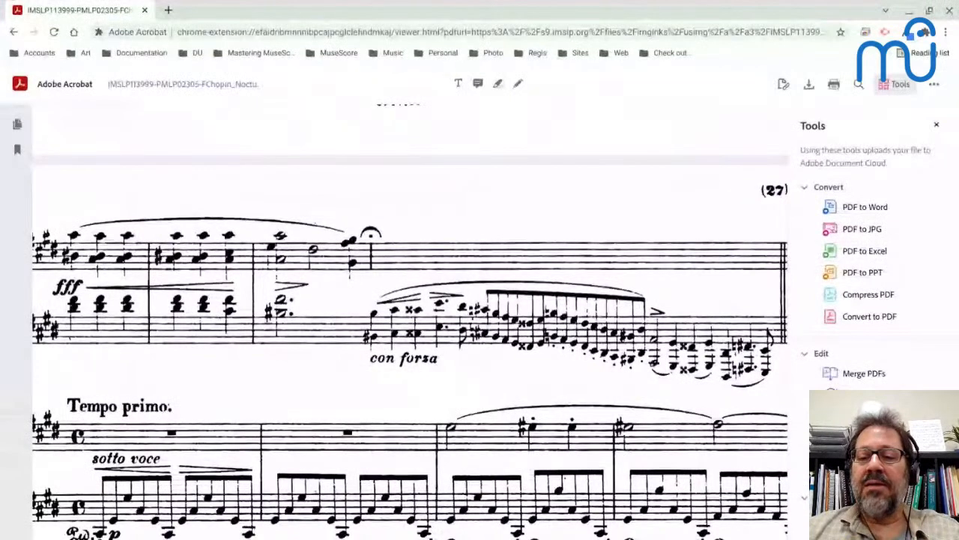
key("alt+Tab")
key("g")
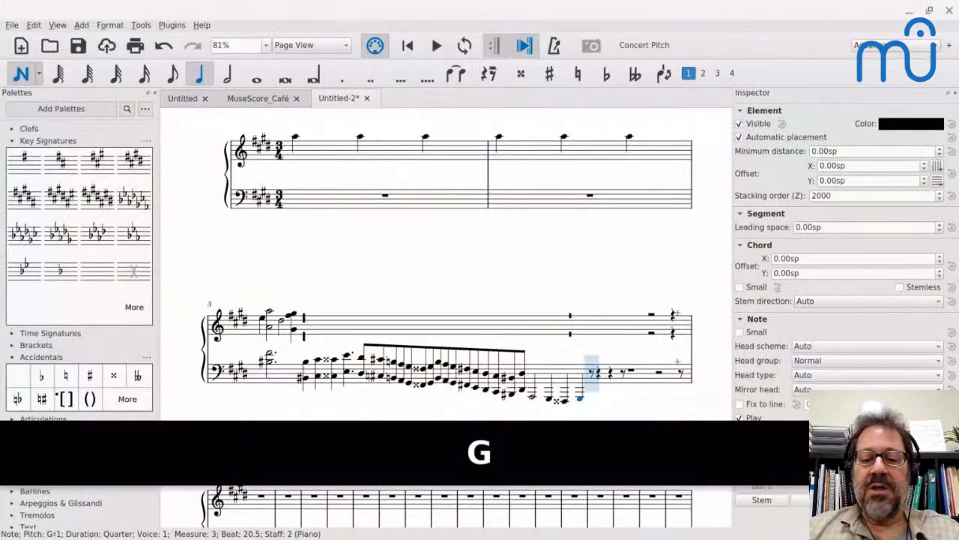
key("d")
key("alt+Tab")
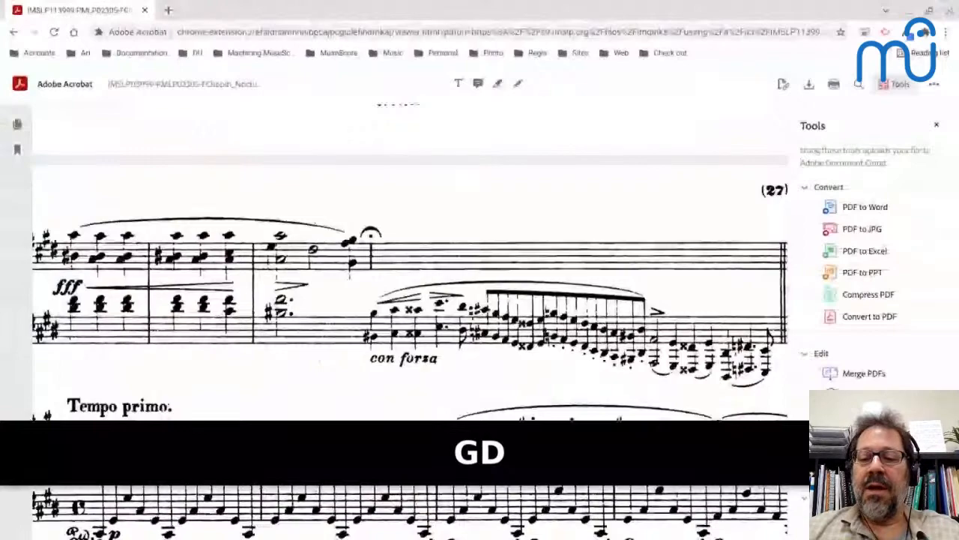
key("alt+Tab")
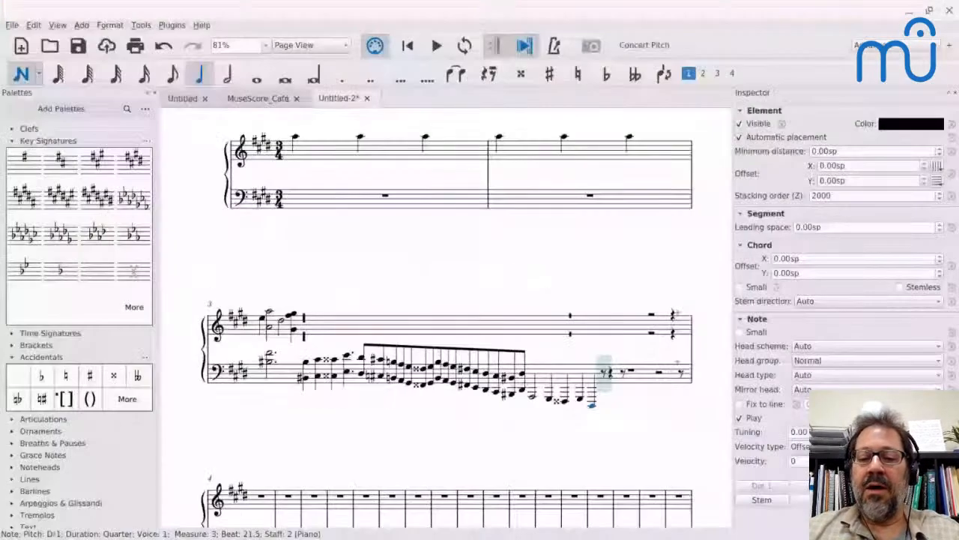
Check the PDF and enter a dotted-quarter F♯1 after the D♯, giving it a natural-sharp accidental.
key("alt+Tab")
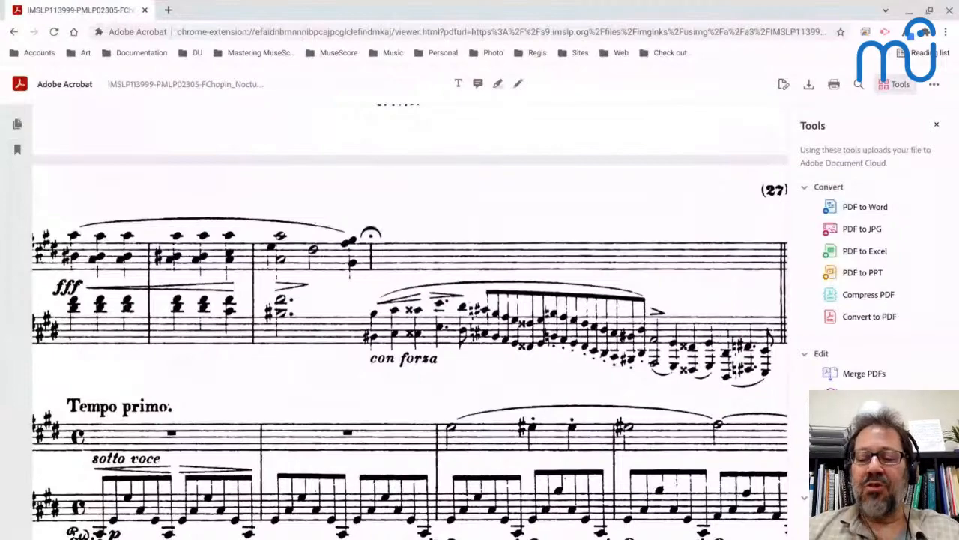
key("alt+Tab")
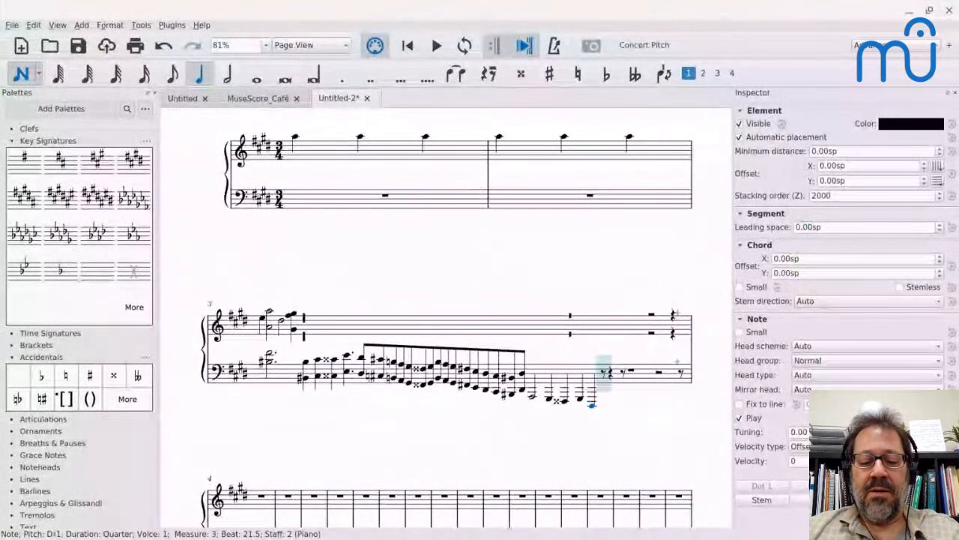
key("5")
key("period")
key("f")
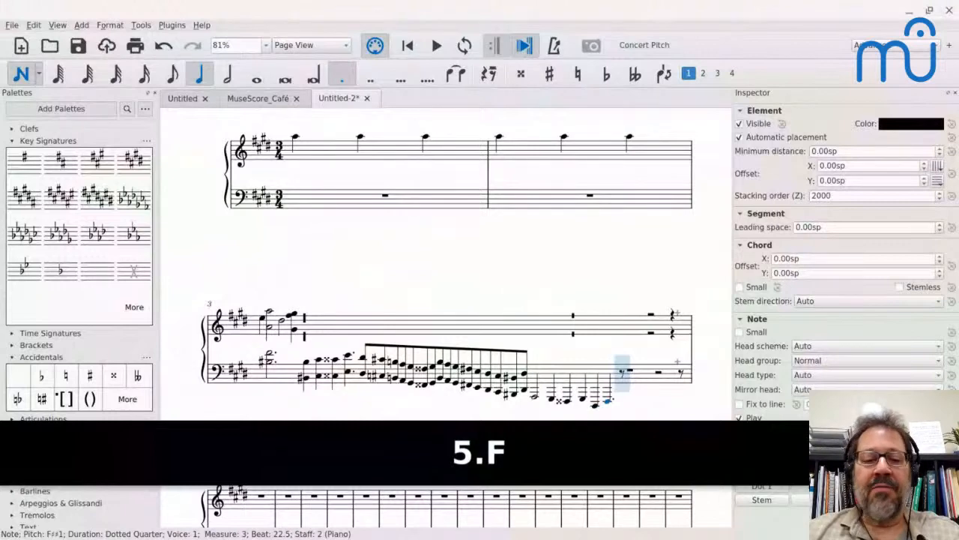
left_click(41, 398)
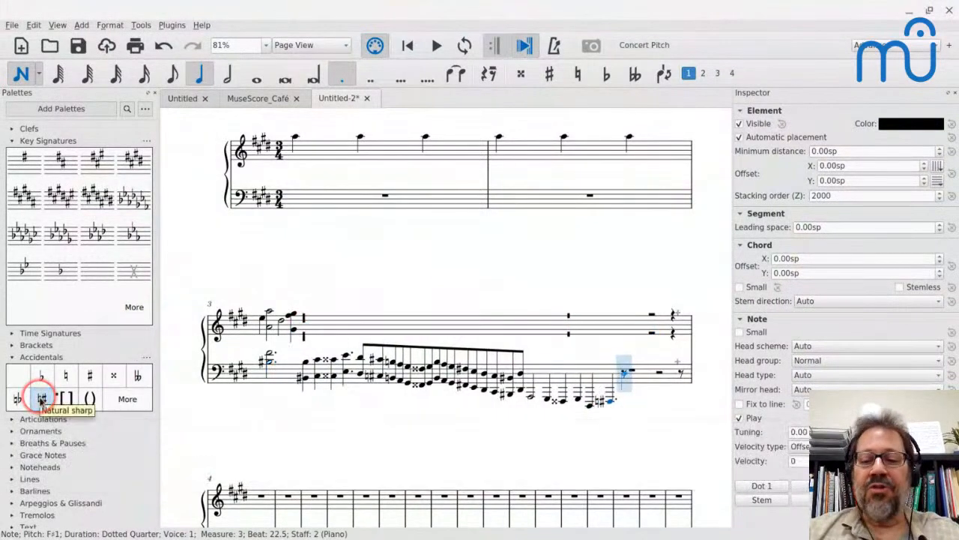
Check the PDF, enter a closing eighth-note E in the bass, and leave note input.
key("alt+Tab")
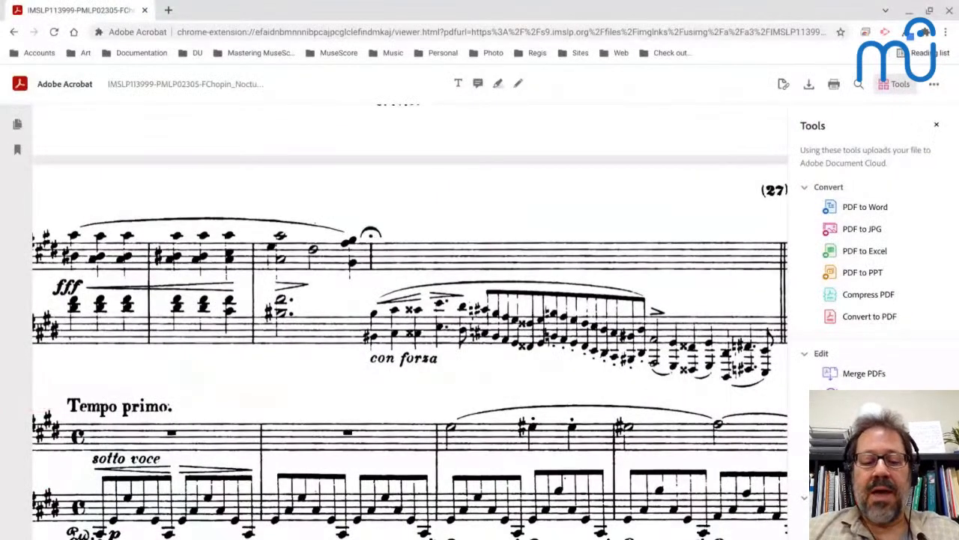
key("alt+Tab")
key("4")
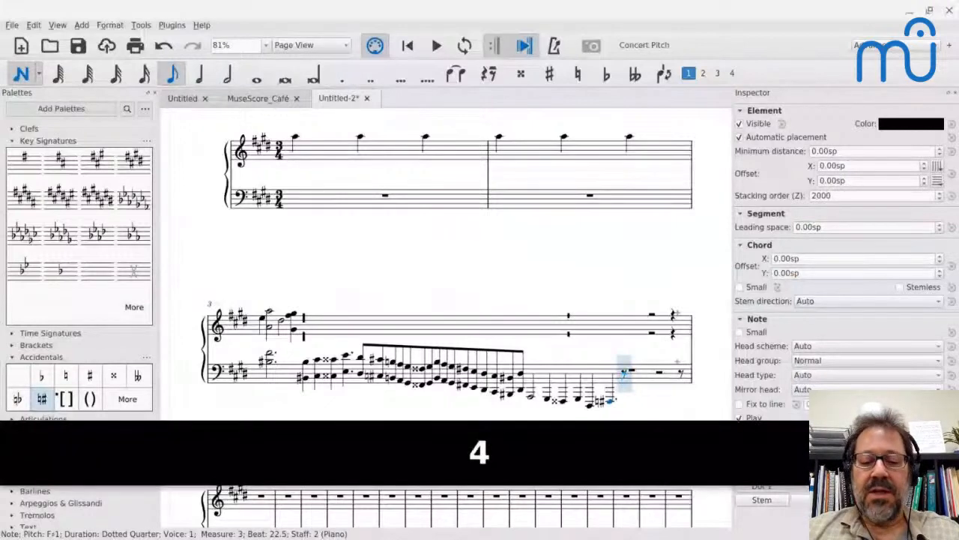
key("e")
key("Escape")
Add the octave above to the closing bass notes of measure 3, from the half-note A through the final eighth-note E.
key("shift+Left")
key("shift+Left")
key("shift+Left")
key("shift+Left")
key("shift+Left")
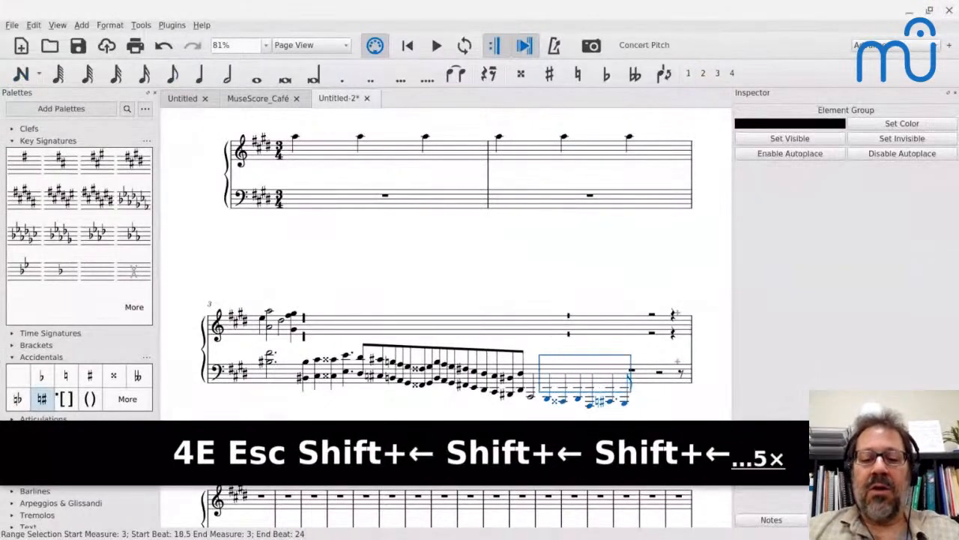
key("alt+8")
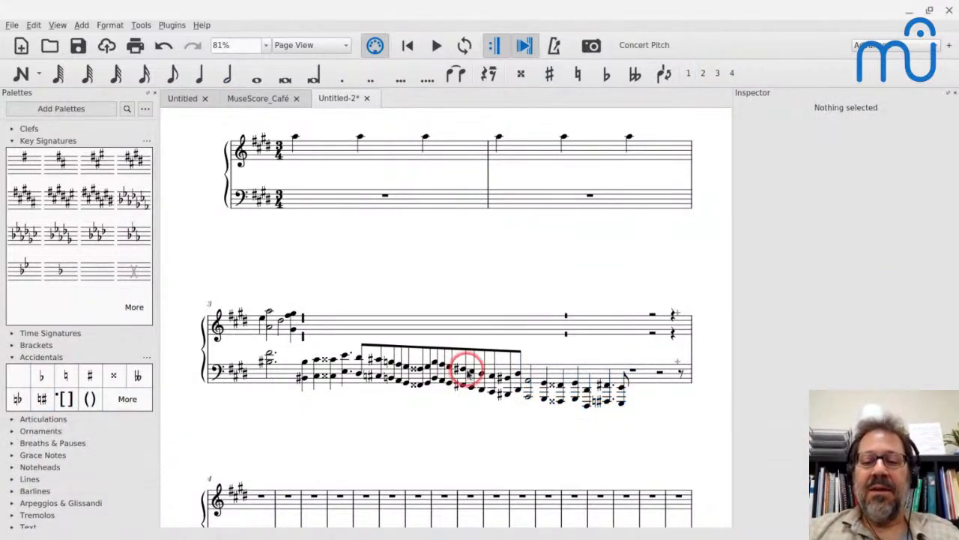
Play back measure 3 from its opening dotted-half bass chord to check the cadenza, and stop playback.
left_click(624, 386)
left_click(267, 357)
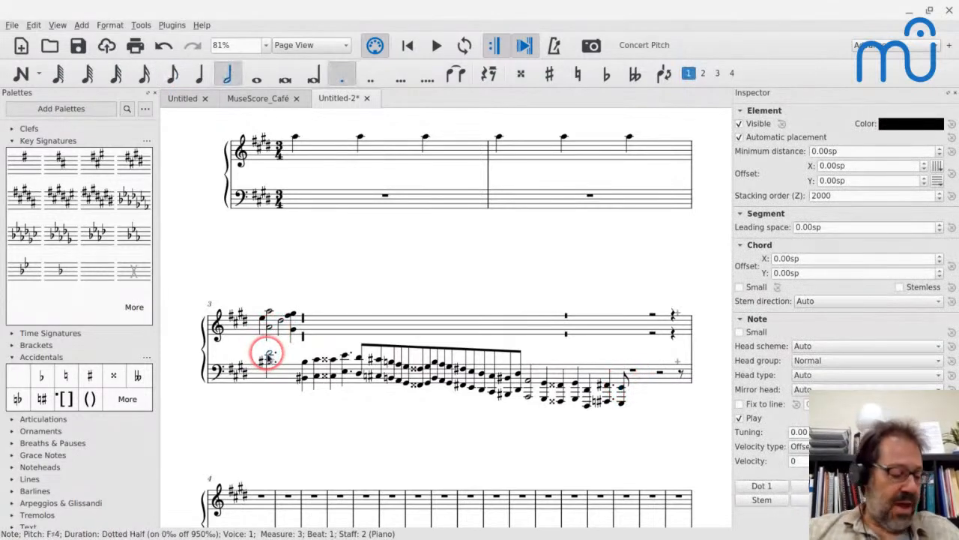
key("space")
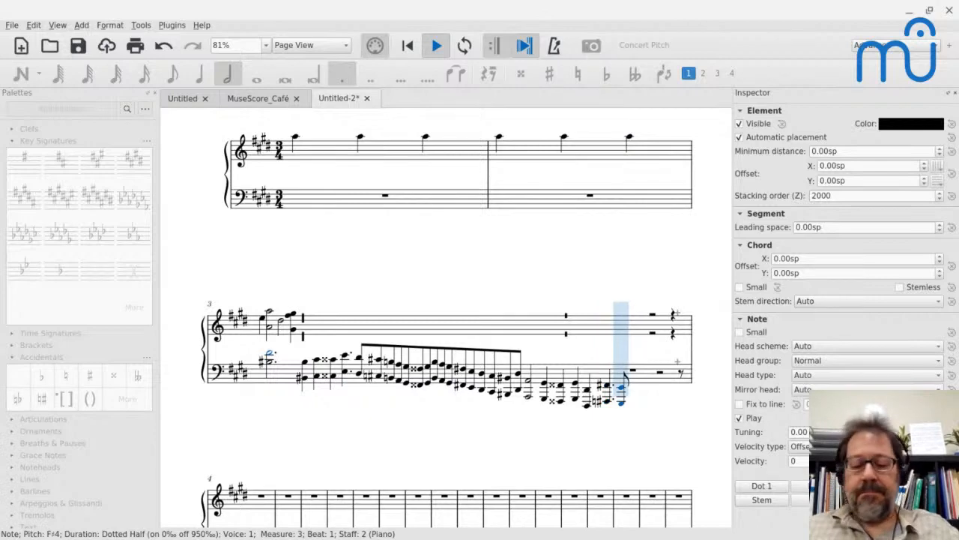
key("space")
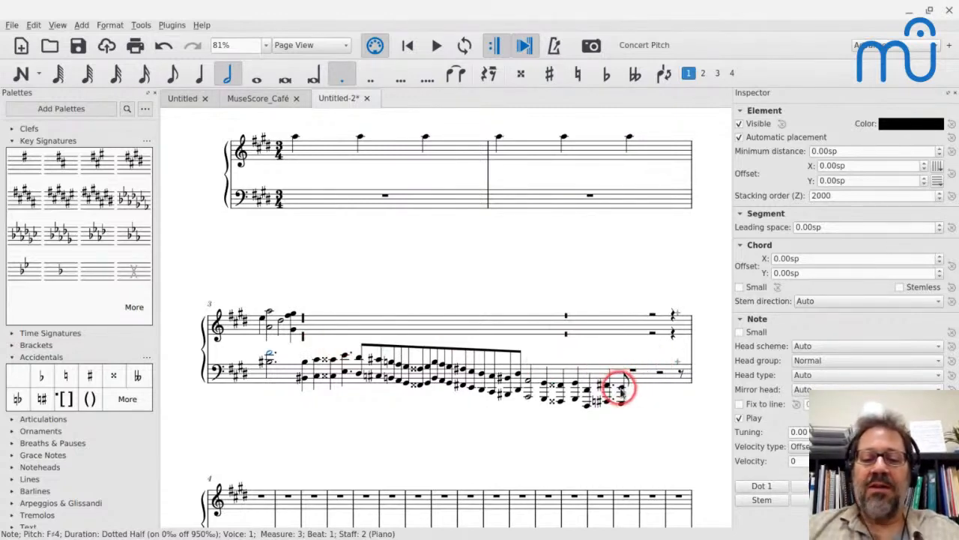
Check the PDF and split measure 3 before the whole rest that follows the final eighth-note E in the bass.
key("alt+Tab")
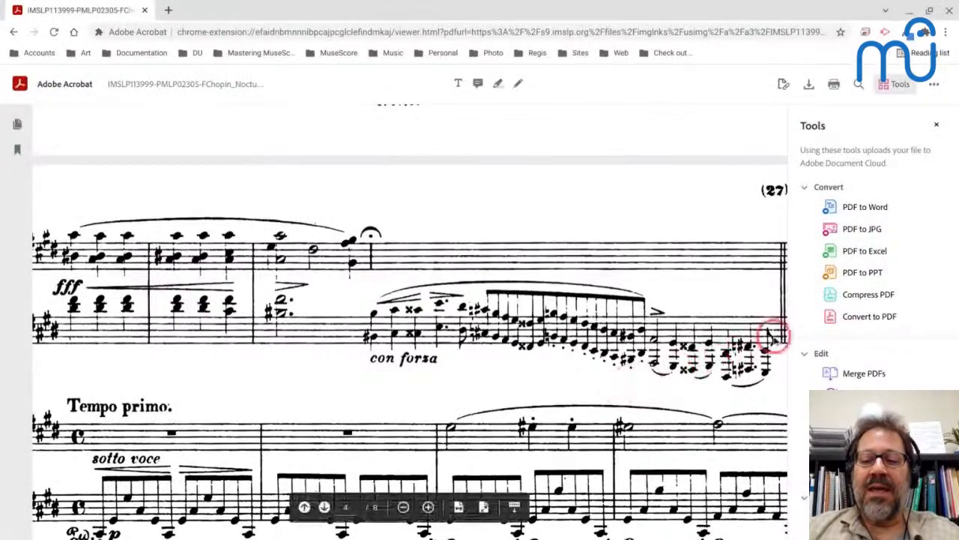
key("alt+Tab")
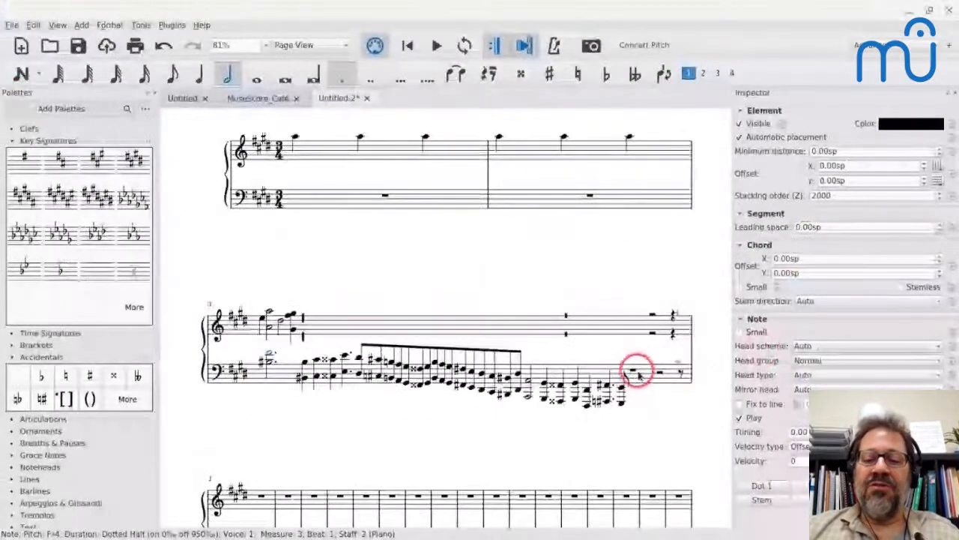
left_click(630, 371)
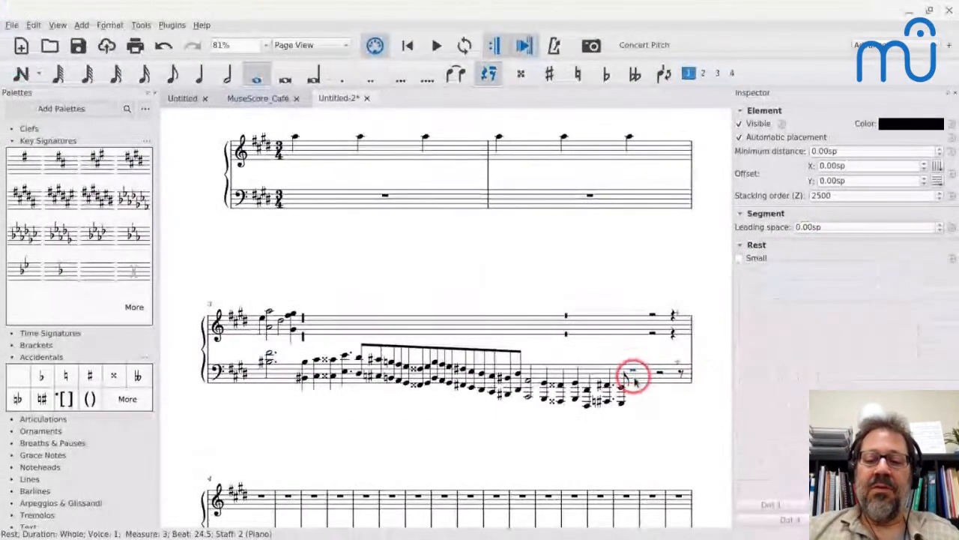
left_click(139, 25)
mouse_move(148, 103)
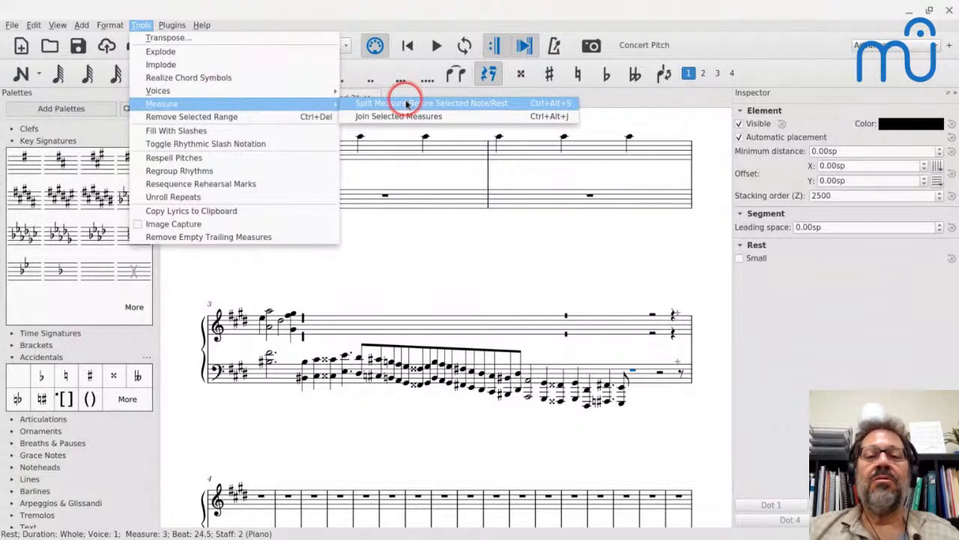
left_click(460, 105)
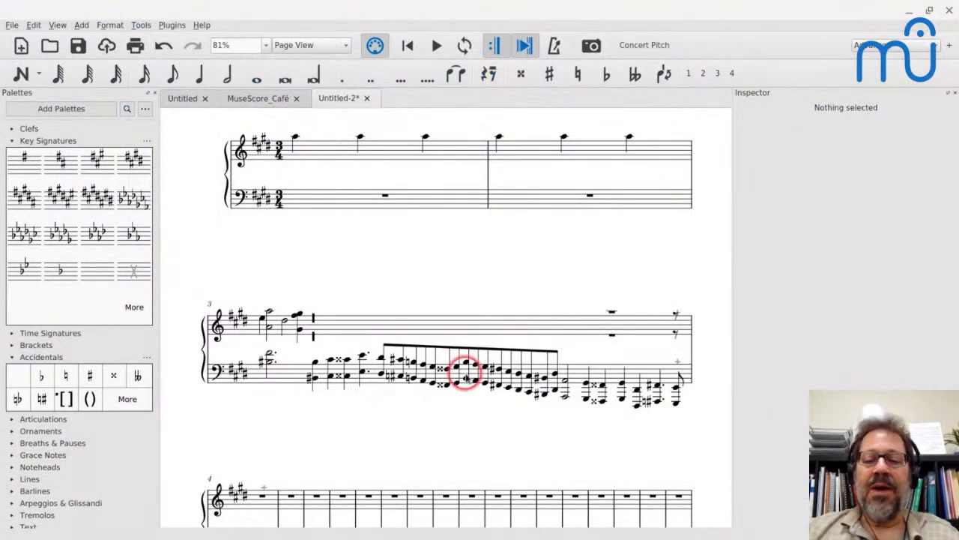
Change the barline at the end of measure 3 to a double barline.
left_click(691, 345)
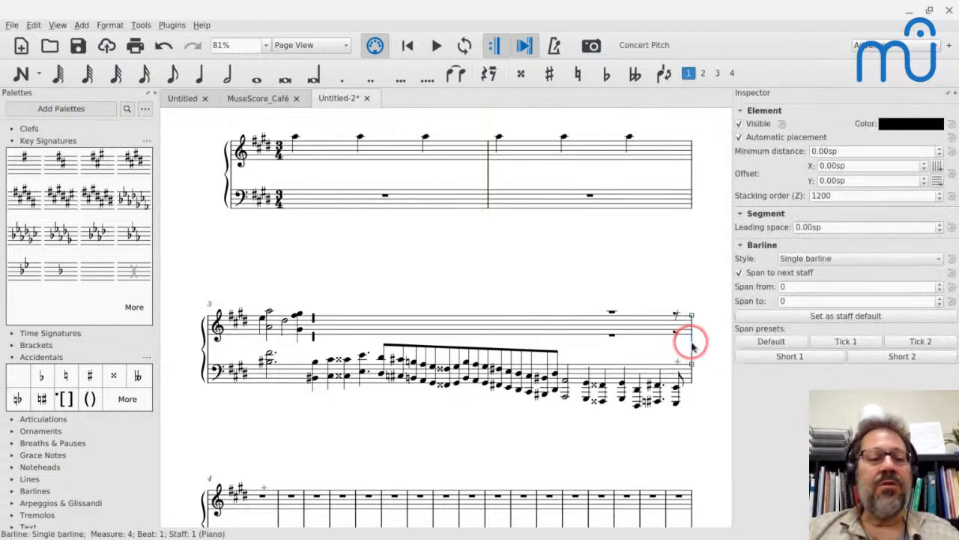
left_click(11, 140)
left_click(11, 177)
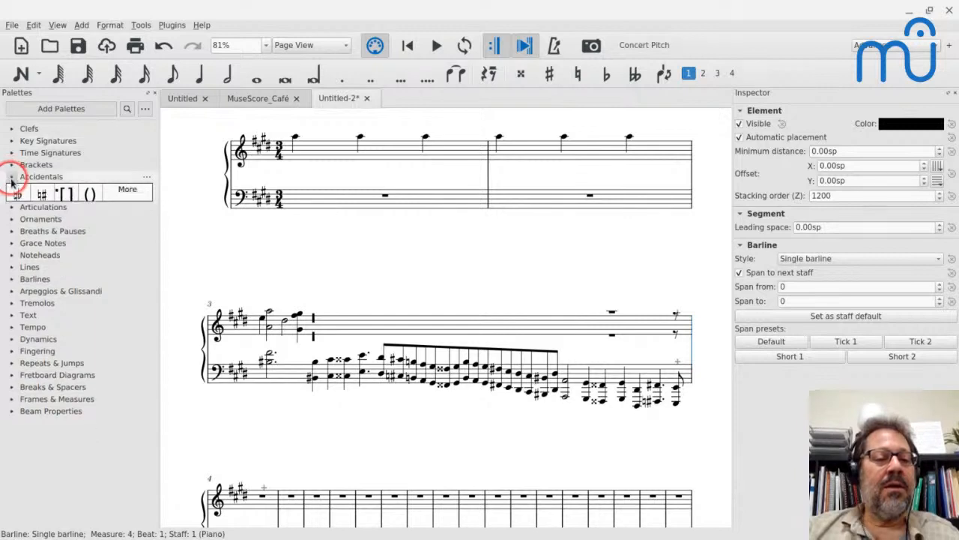
left_click(18, 261)
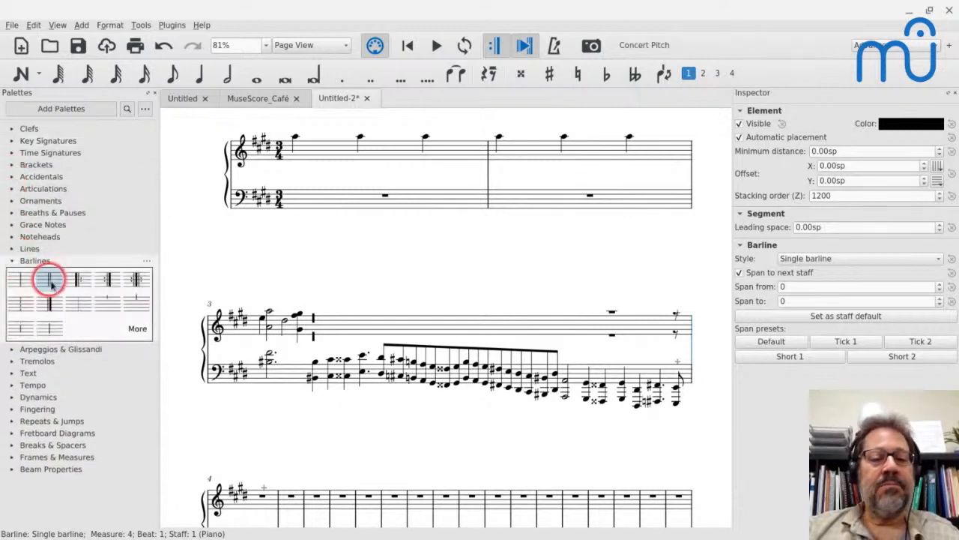
left_click(48, 279)
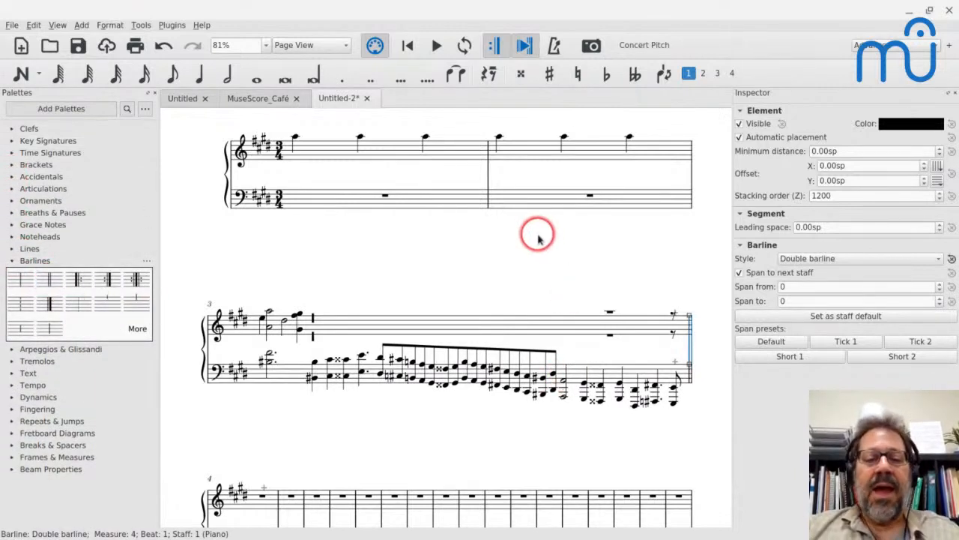
Check the PDF and make all the rests after the last treble chord in measure 3 invisible.
key("alt+Tab")
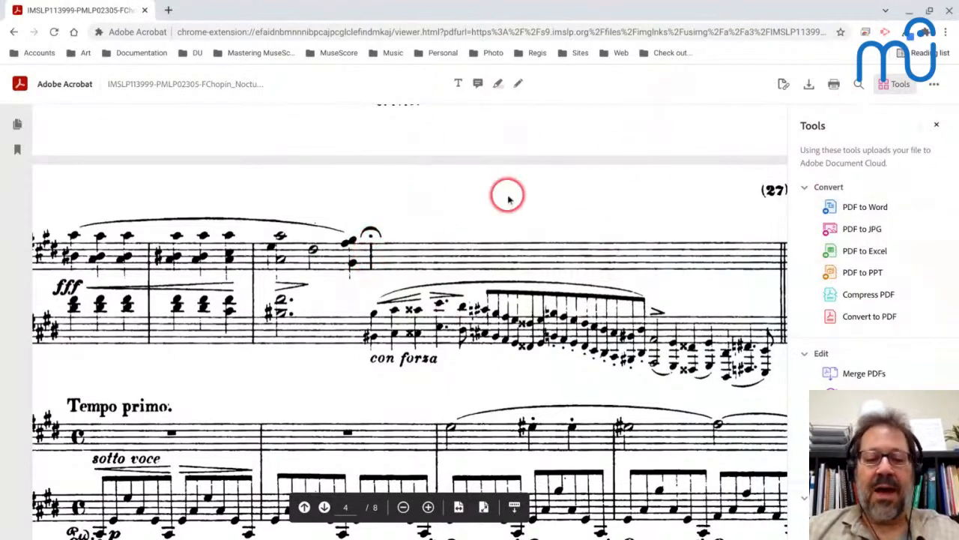
key("alt+Tab")
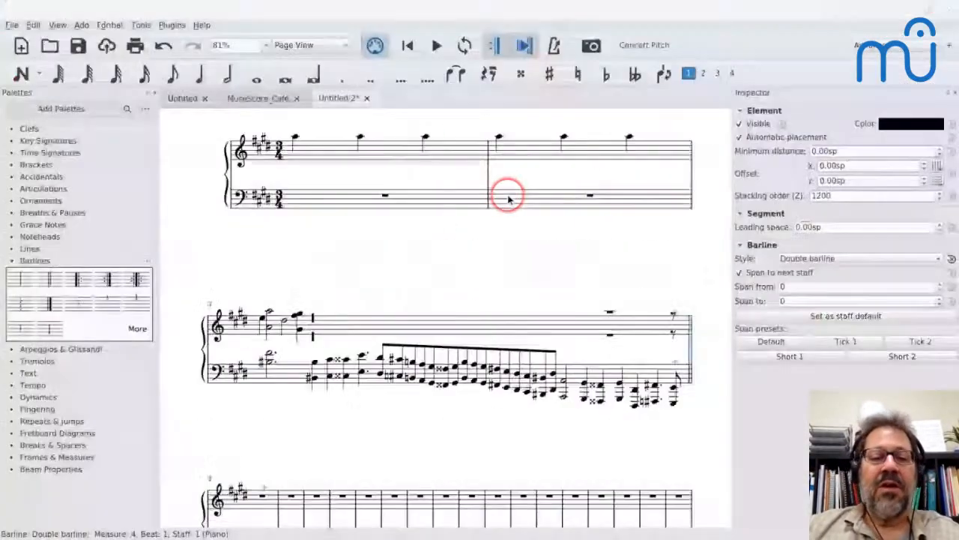
left_click(314, 320)
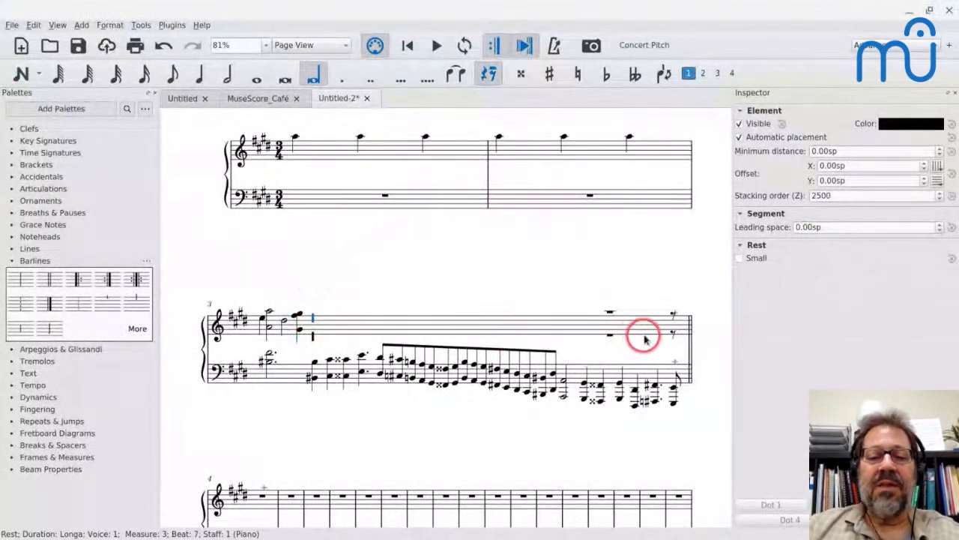
key("shift+Right")
key("shift+Right")
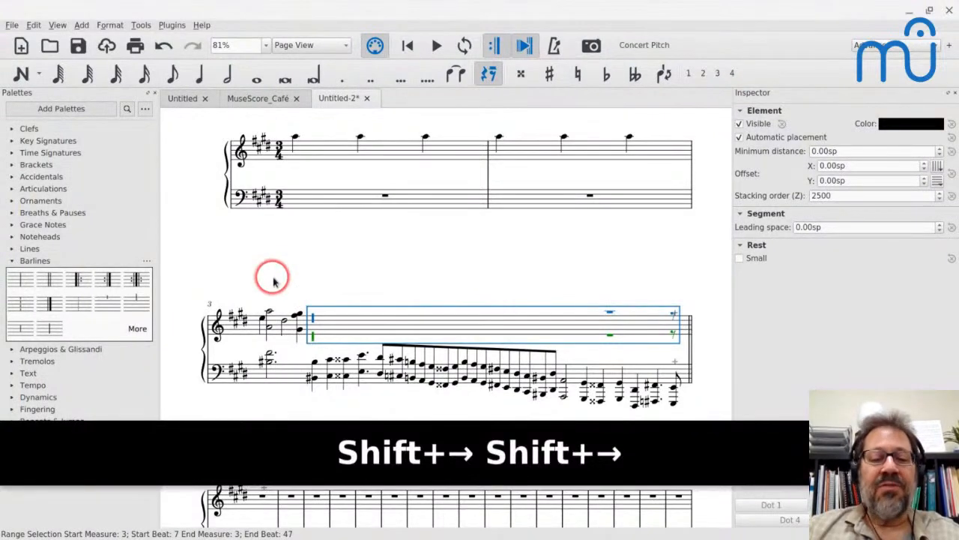
key("v")
left_click(424, 297)
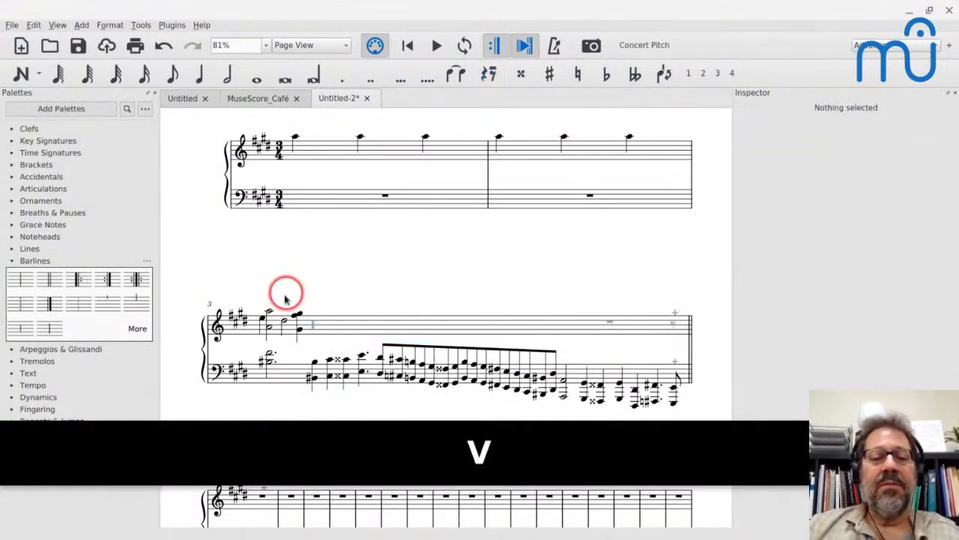
Select the hidden longa rest in the treble of measure 3 and save the score as cadenza.mscz.
left_click(315, 327)
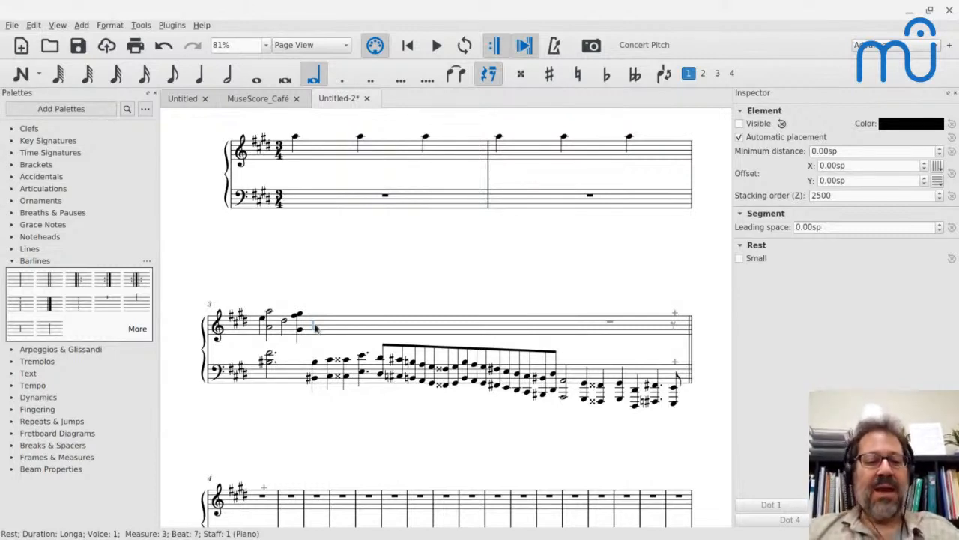
left_click(60, 278)
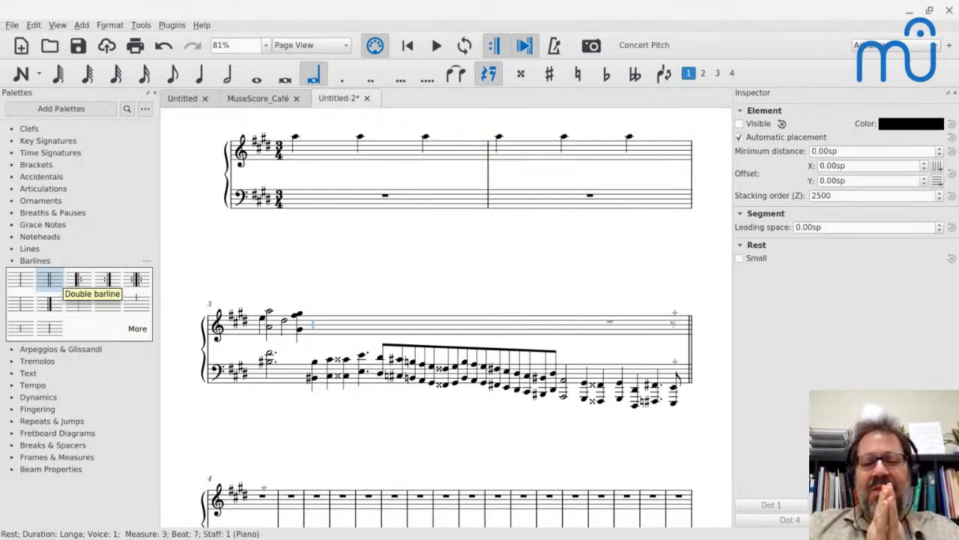
key("ctrl+s")
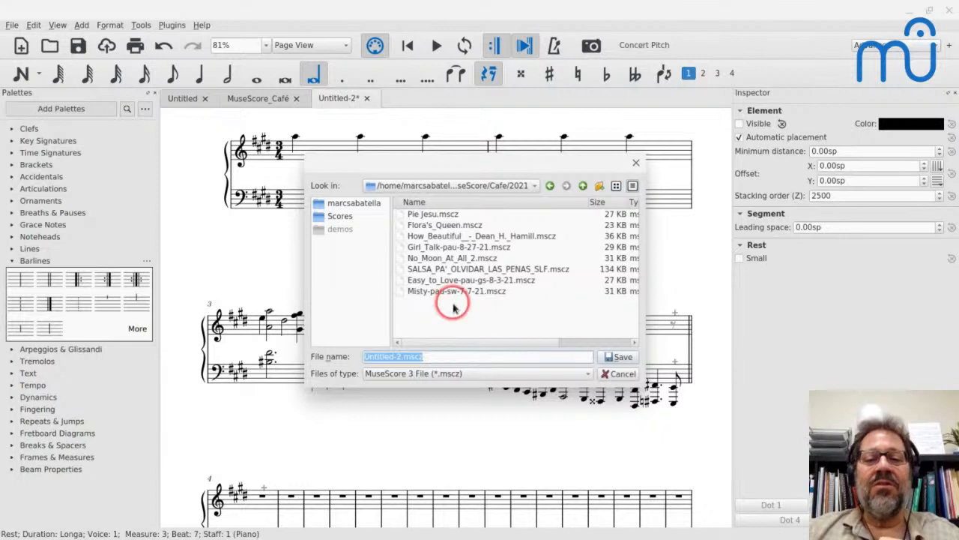
key("Home")
key("ctrl+shift+Right")
key("shift+Right")
key("shift+Right")
type("cadenza")
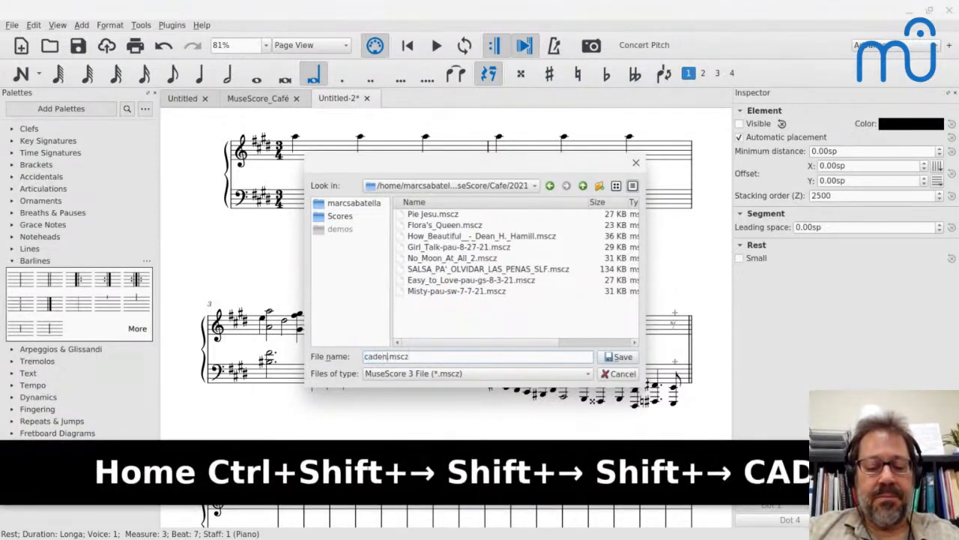
key("Return")
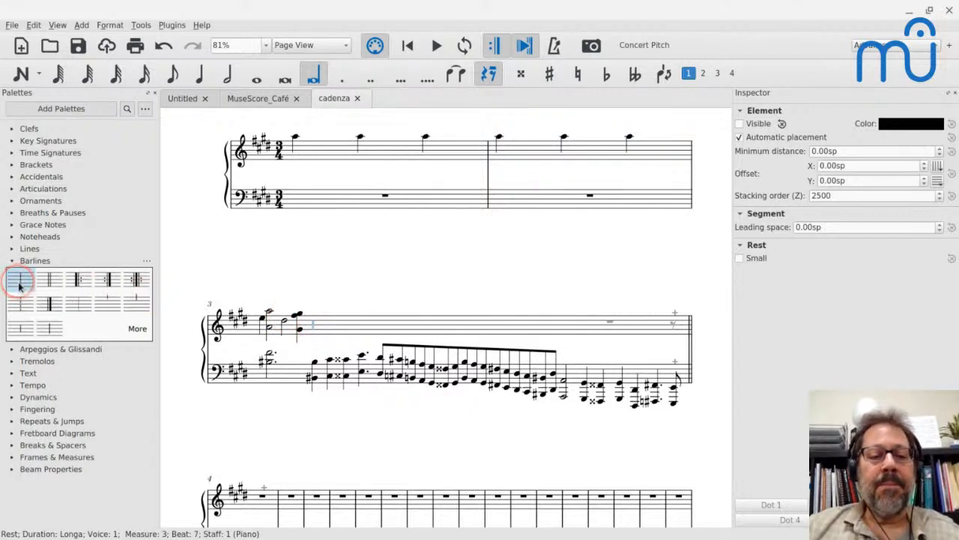
Try splitting measure 3 with a single barline at the hidden longa rest, inspect the resulting measures, and undo it.
left_click_drag(20, 285, 313, 328)
left_click(346, 269)
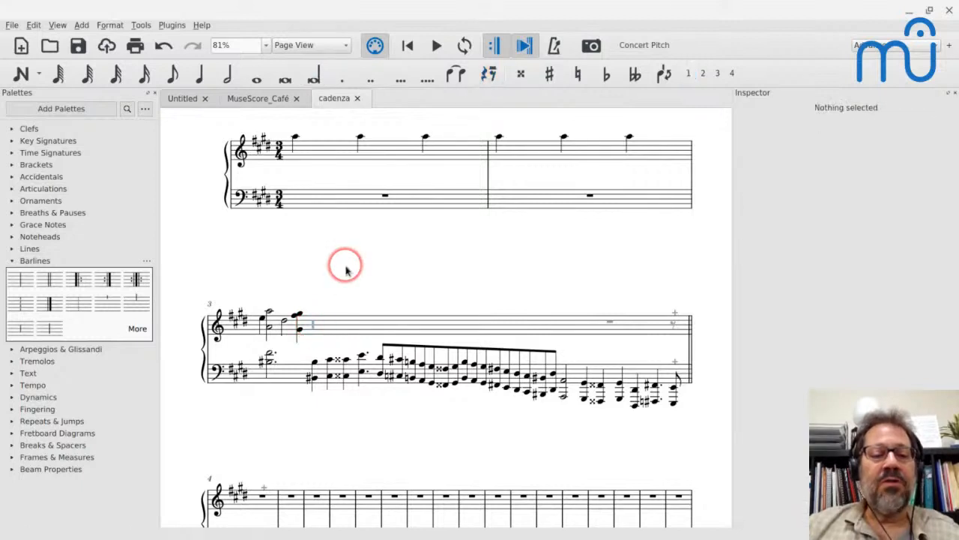
scroll(347, 270, "down", 2)
left_click(309, 247)
left_click(25, 284)
left_click(24, 283)
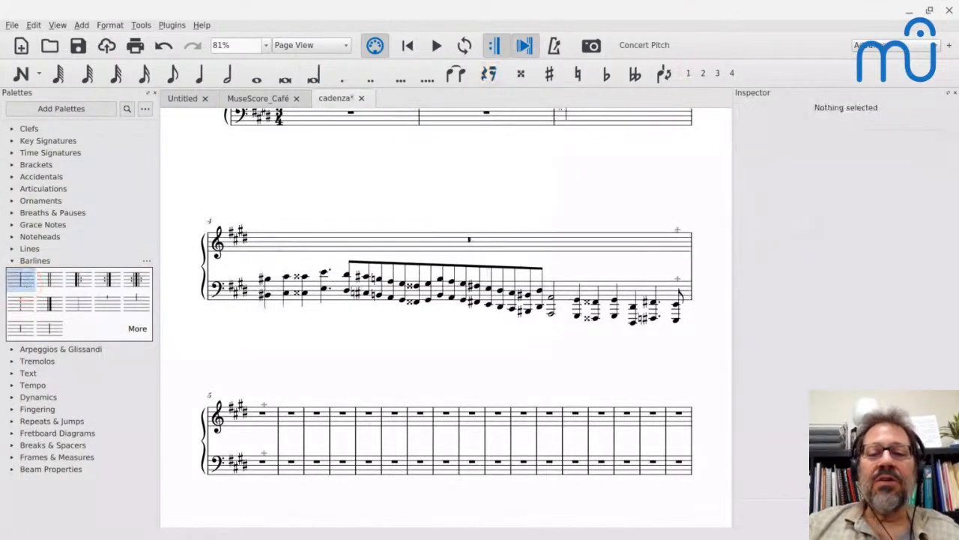
scroll(332, 193, "up", 8)
scroll(335, 197, "down", 2)
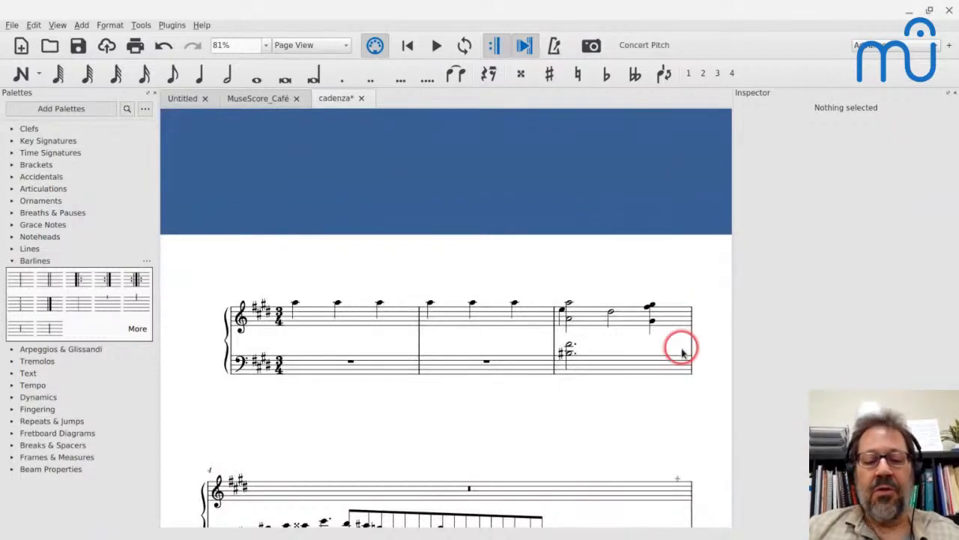
key("ctrl+z")
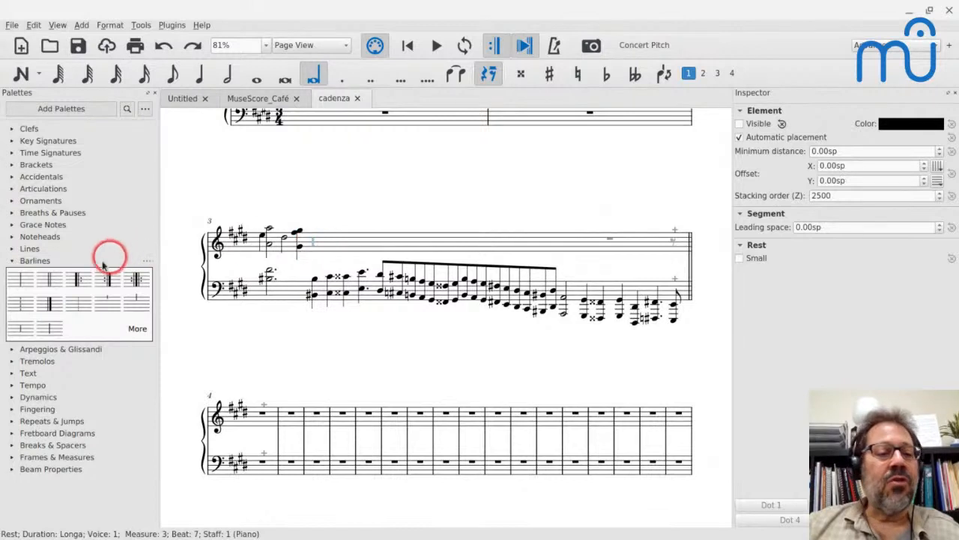
Add a mid-measure single barline before the hidden longa rest, on the treble staff only, without splitting measure 3.
left_click(28, 280)
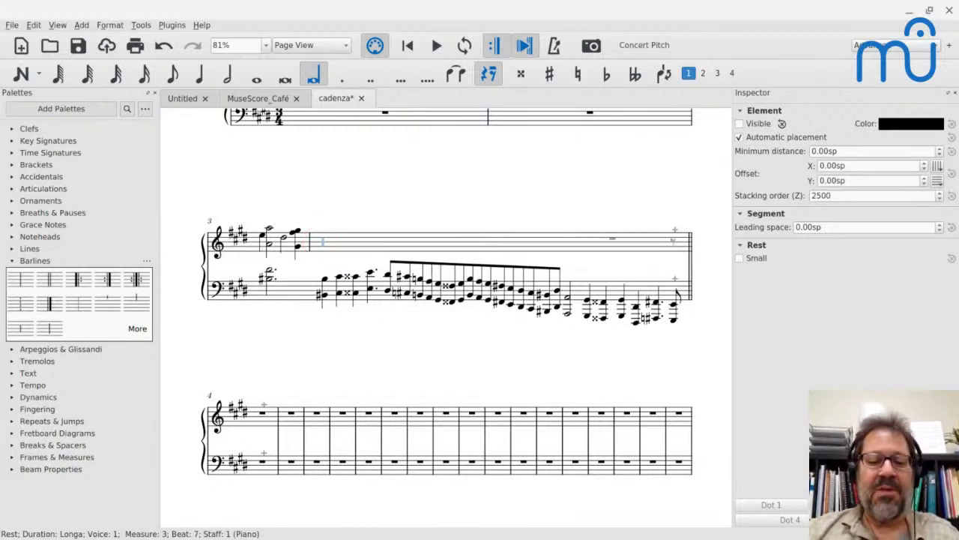
key("ctrl+z")
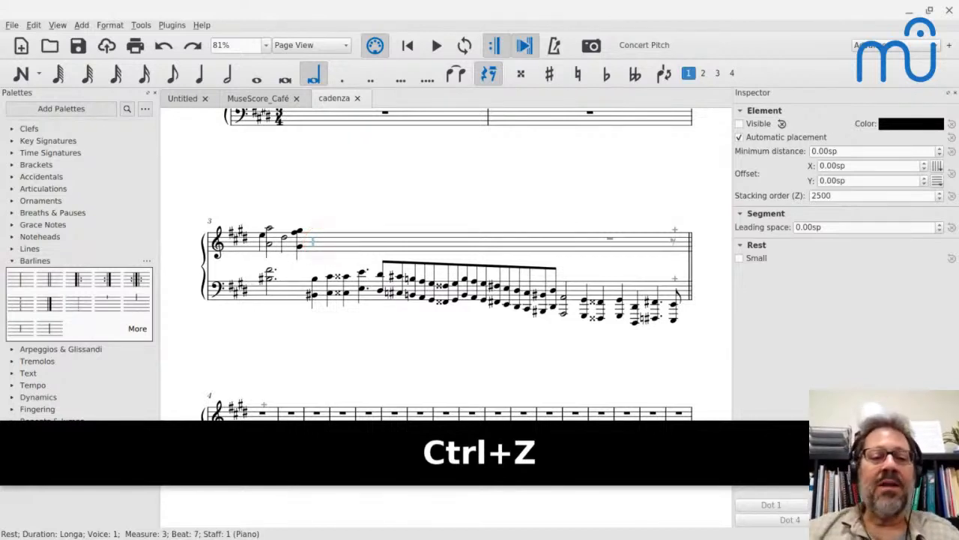
left_click(312, 242)
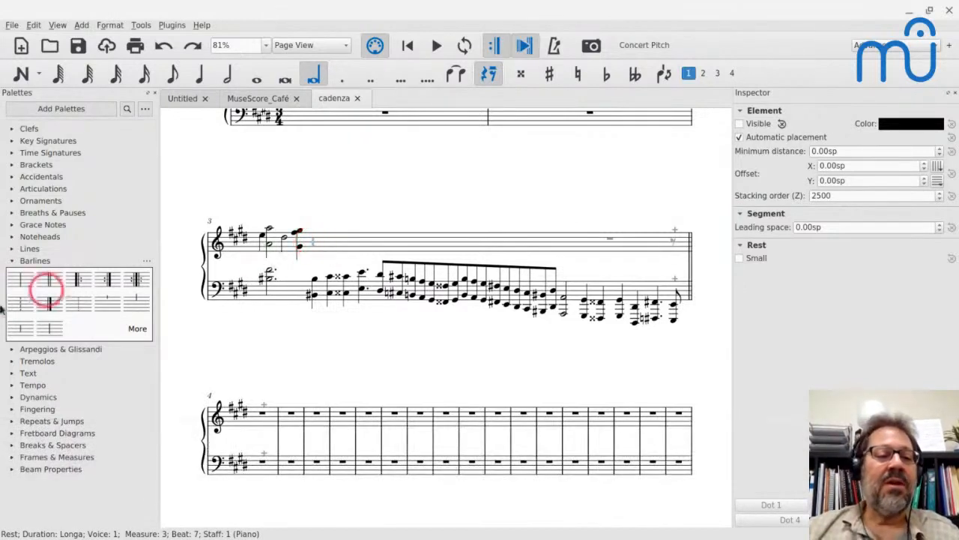
left_click(20, 280)
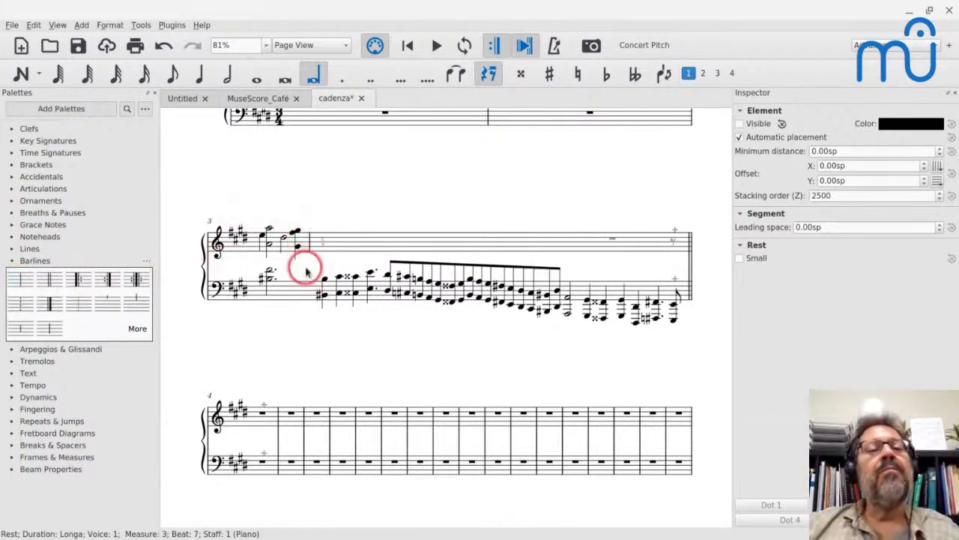
Select the treble staff of measure 3 to check how far the measure extends around the new barline.
left_click(257, 238)
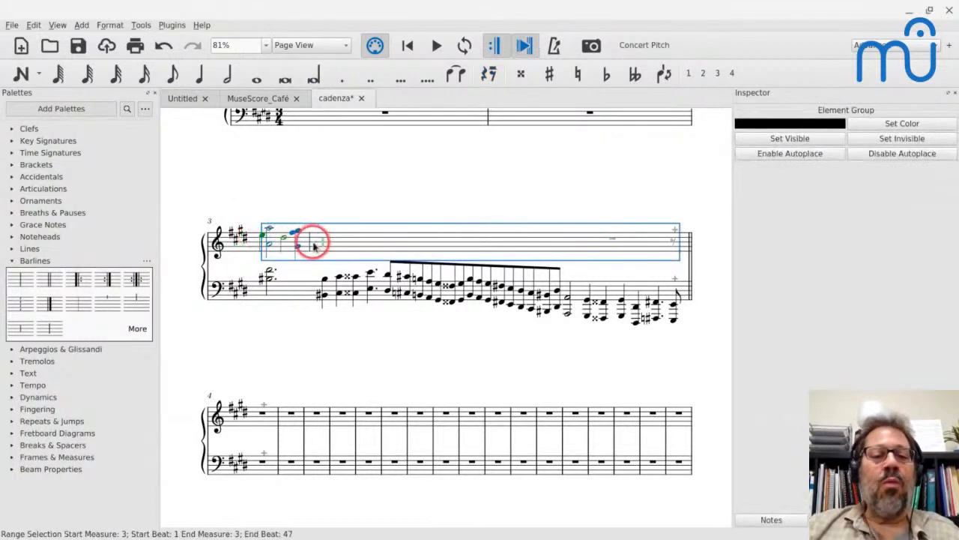
key("Escape")
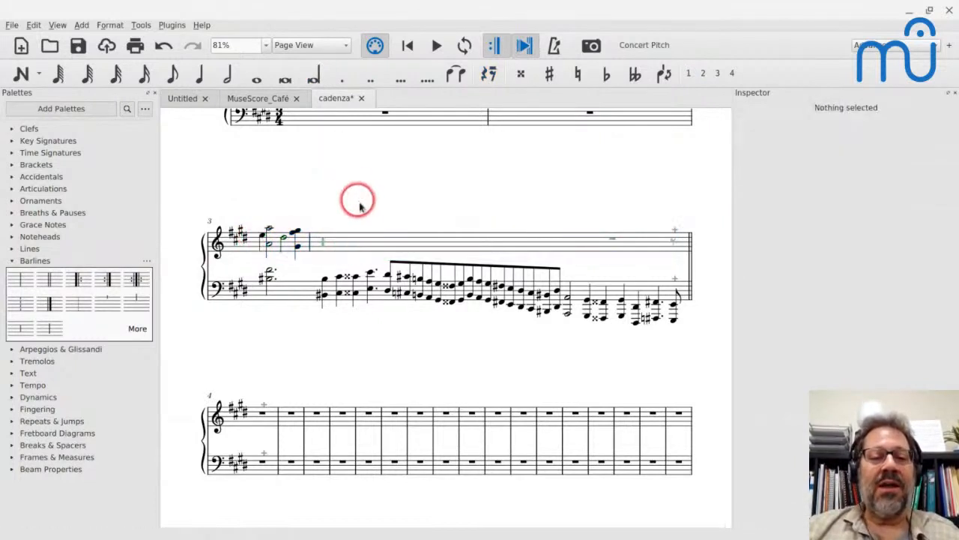
left_click(388, 247)
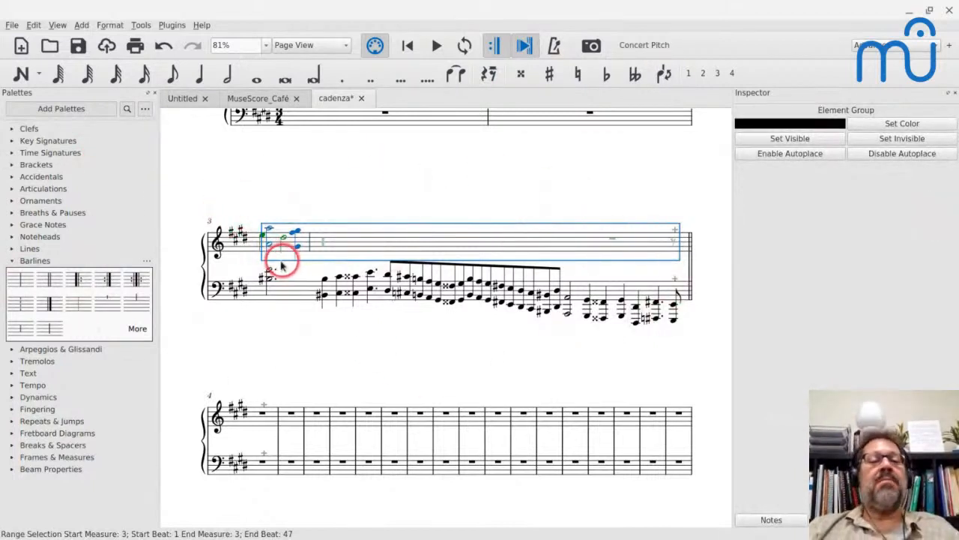
Compare the mid-measure treble barline in measure 3 with the matching barline in the Chopin PDF.
left_click(308, 251)
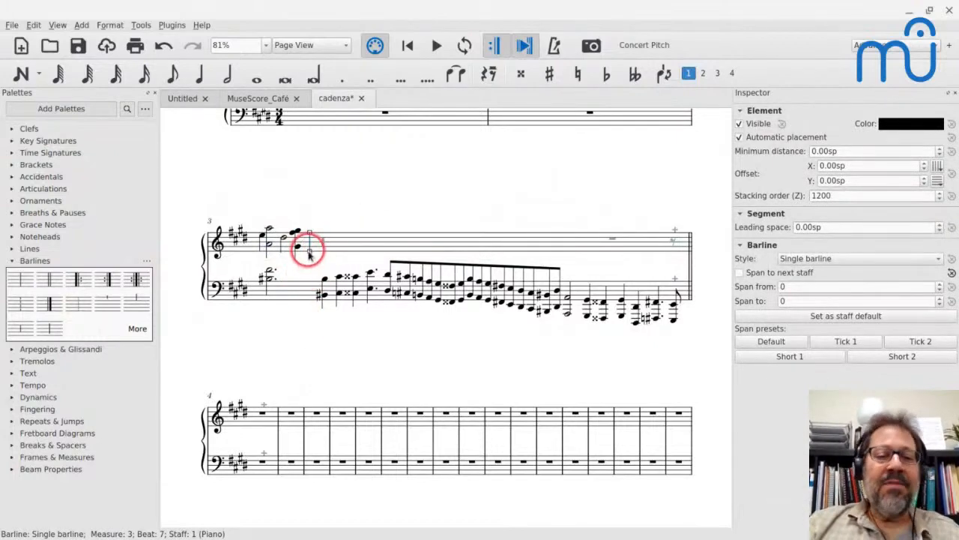
key("alt+Tab")
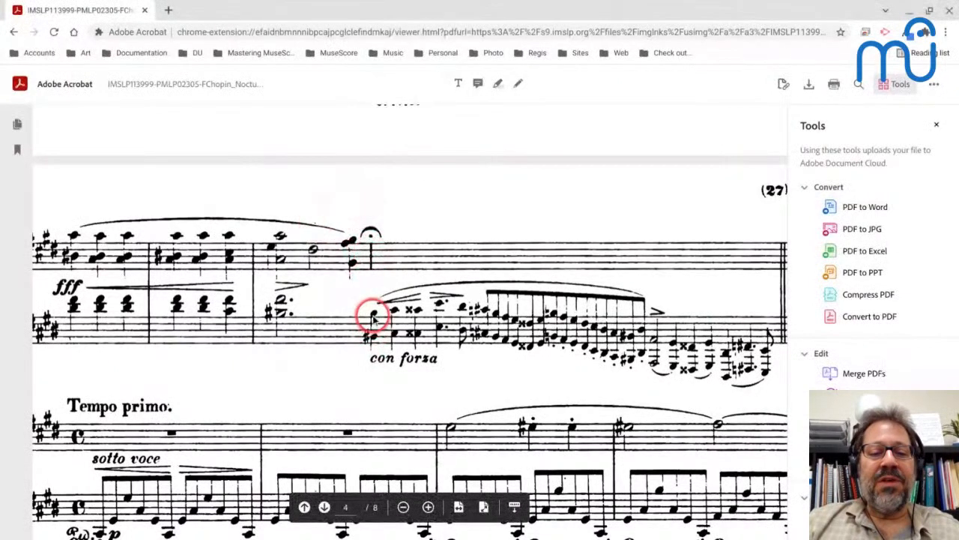
key("alt+Tab")
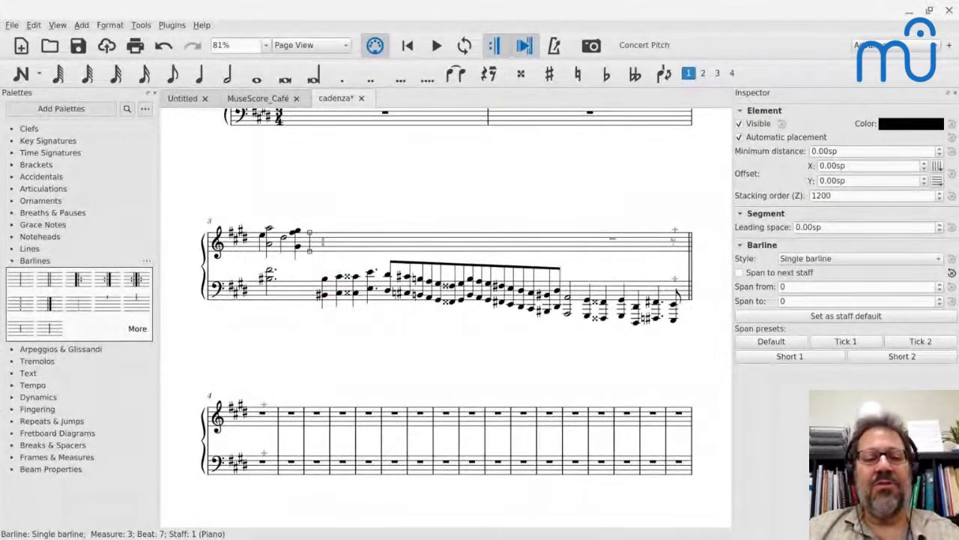
Switch to the streaming studio, share the entire screen with system audio, and update the stream.
key("alt+Tab")
key("alt+Tab")
key("alt+Tab")
key("alt+Tab")
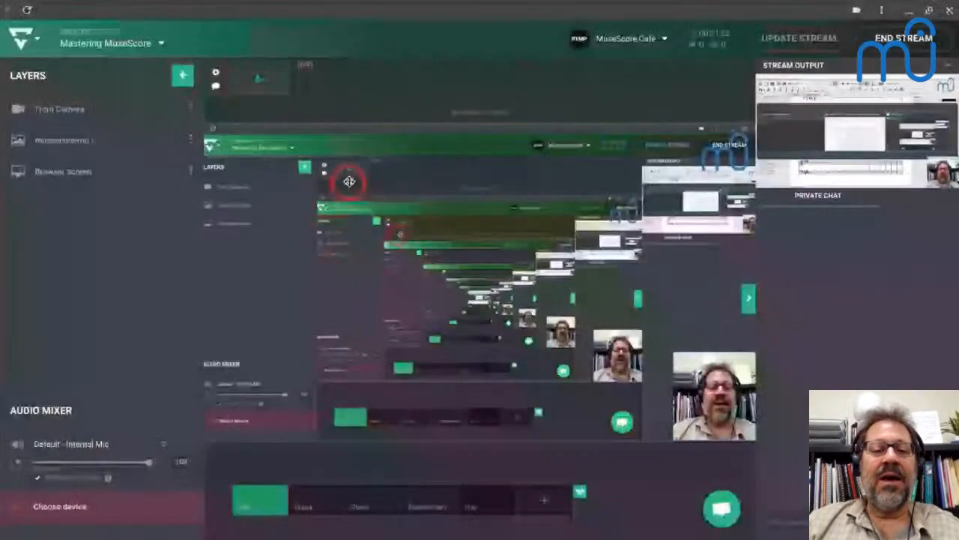
left_click(42, 514)
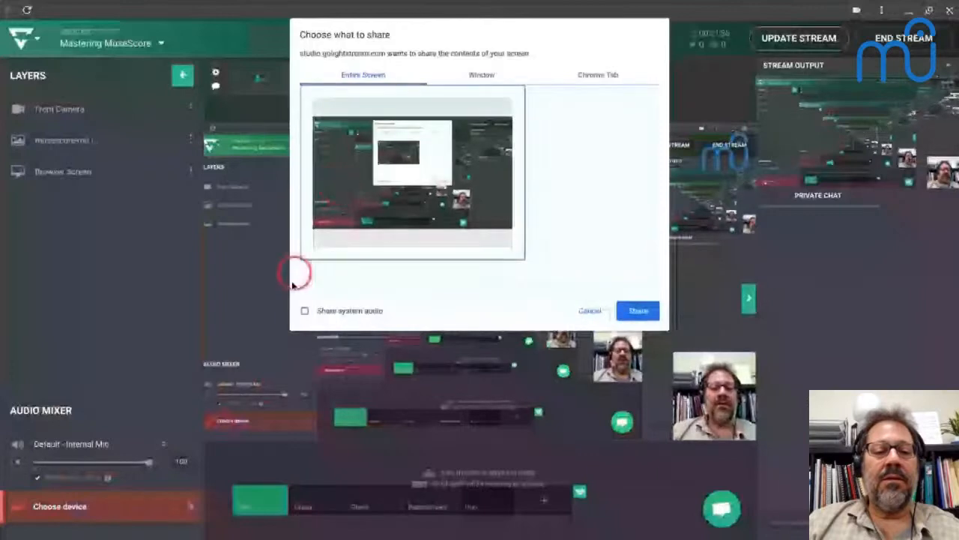
left_click(304, 310)
left_click(637, 312)
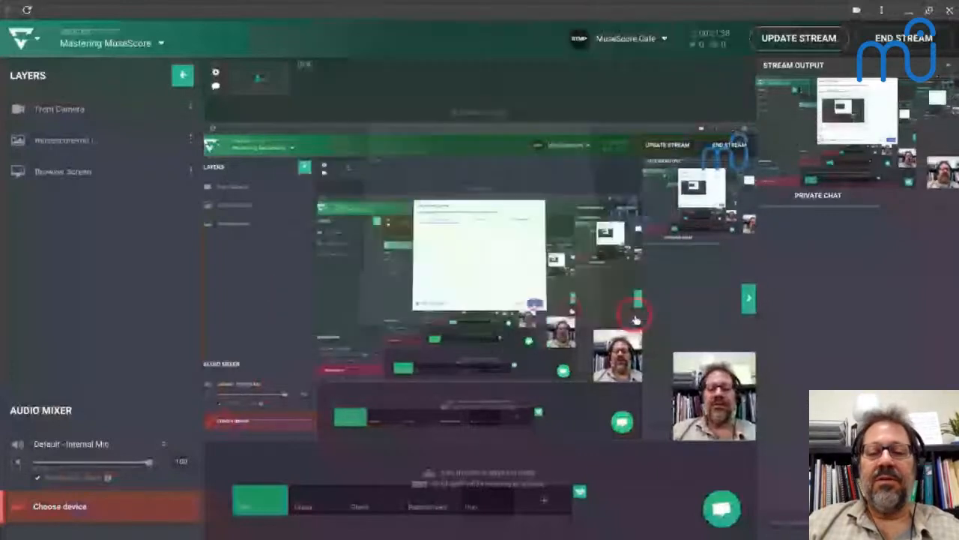
left_click(814, 39)
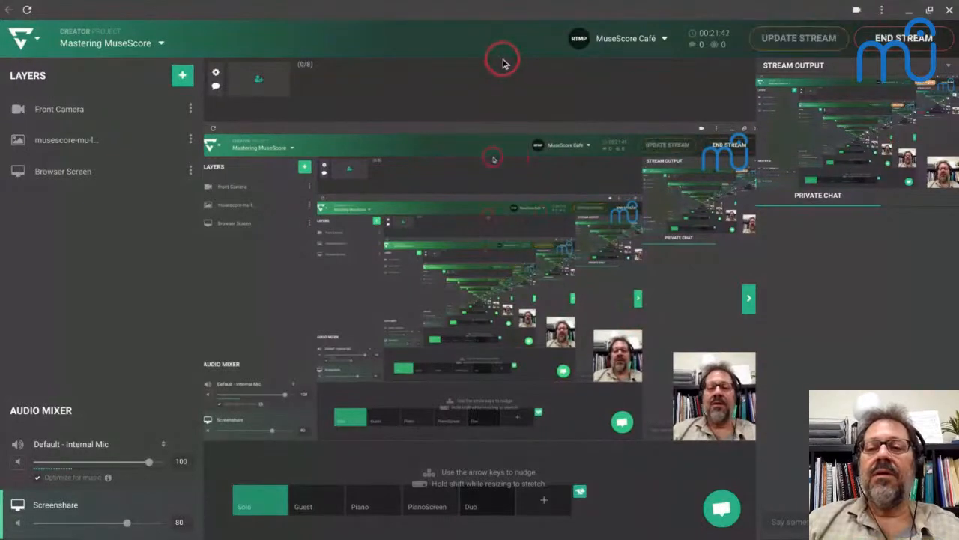
Switch back to MuseScore and play the score from the first treble chord of measure 3.
key("alt+Tab")
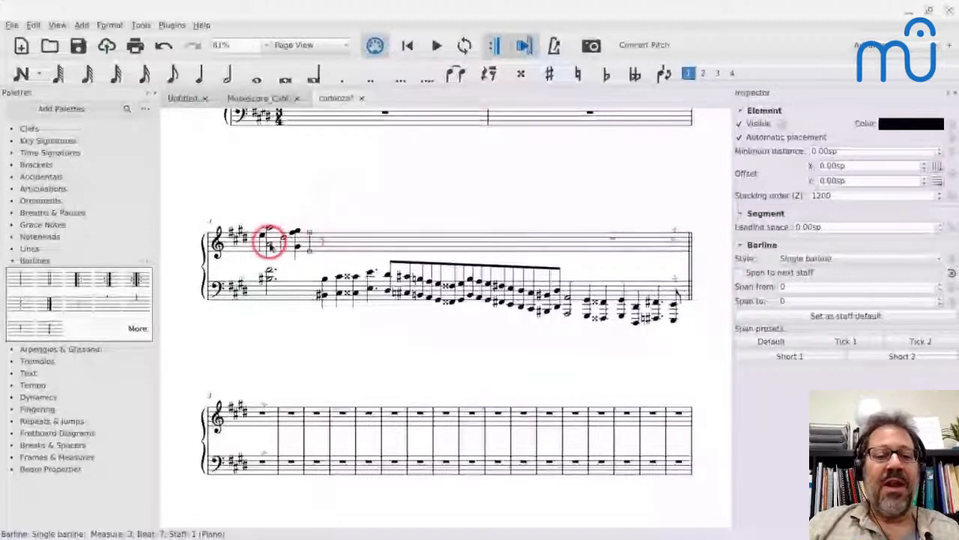
left_click(269, 232)
key("space")
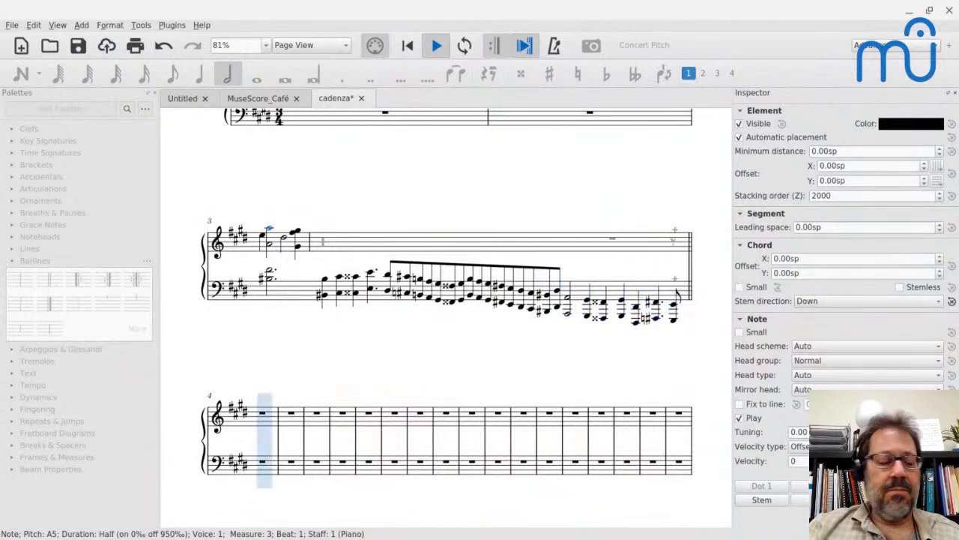
key("space")
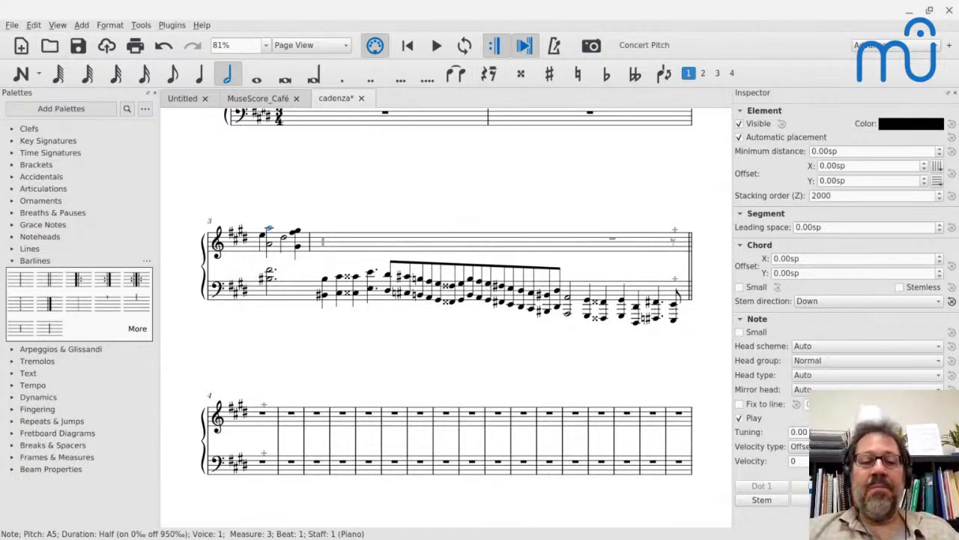
Compare the spacing between the mid-measure barline and the first bass cadenza note with the Chopin PDF.
left_click(309, 247)
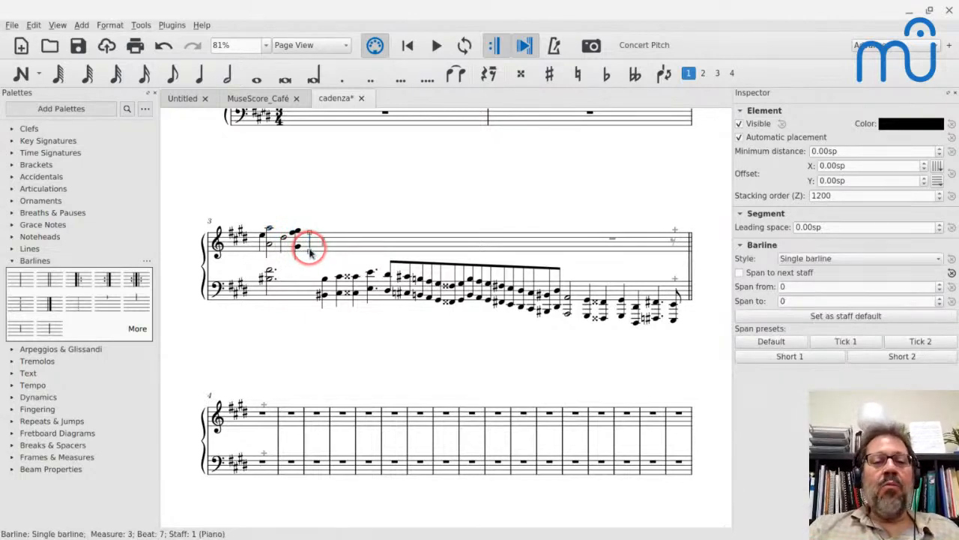
left_click(326, 281)
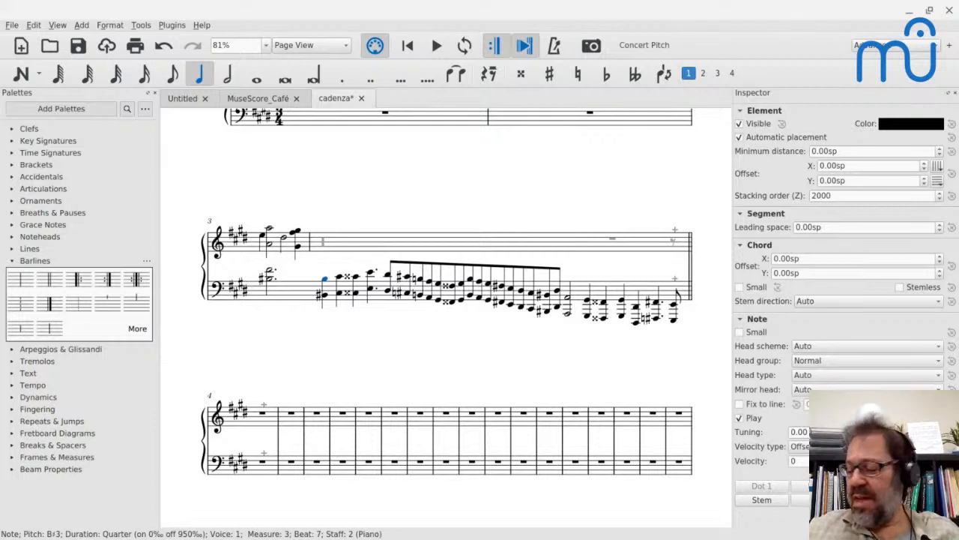
left_click(324, 277)
left_click(316, 237)
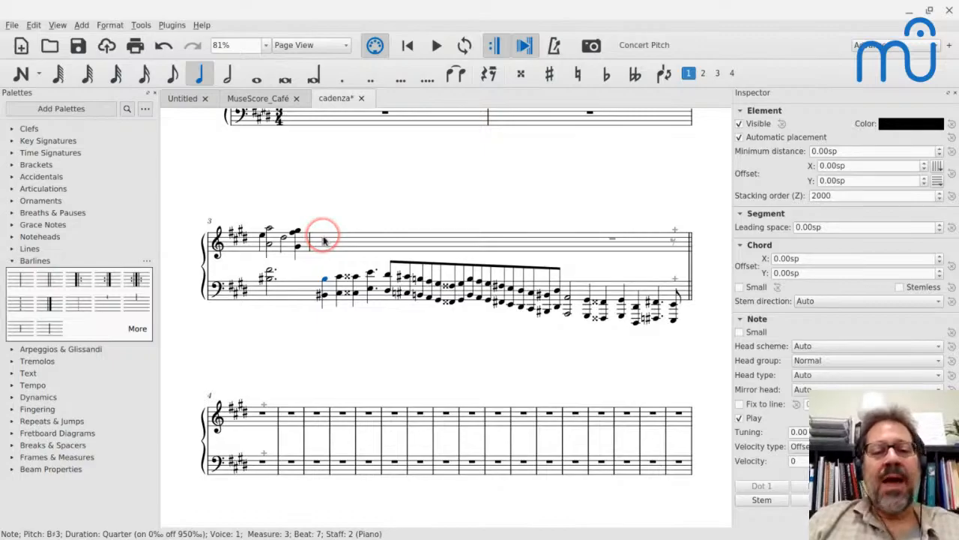
key("alt+Tab")
key("alt+Tab")
key("alt+Tab")
key("alt+Tab")
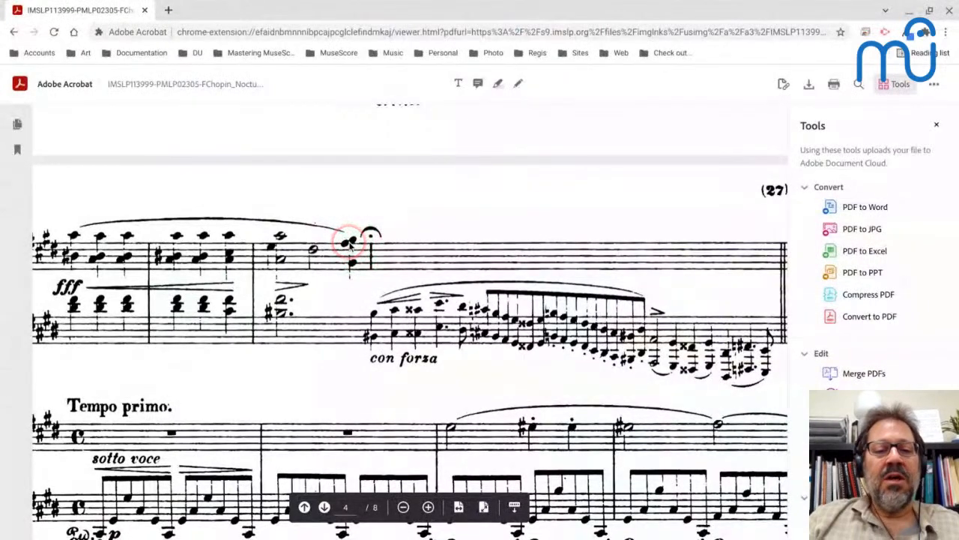
key("alt+Tab")
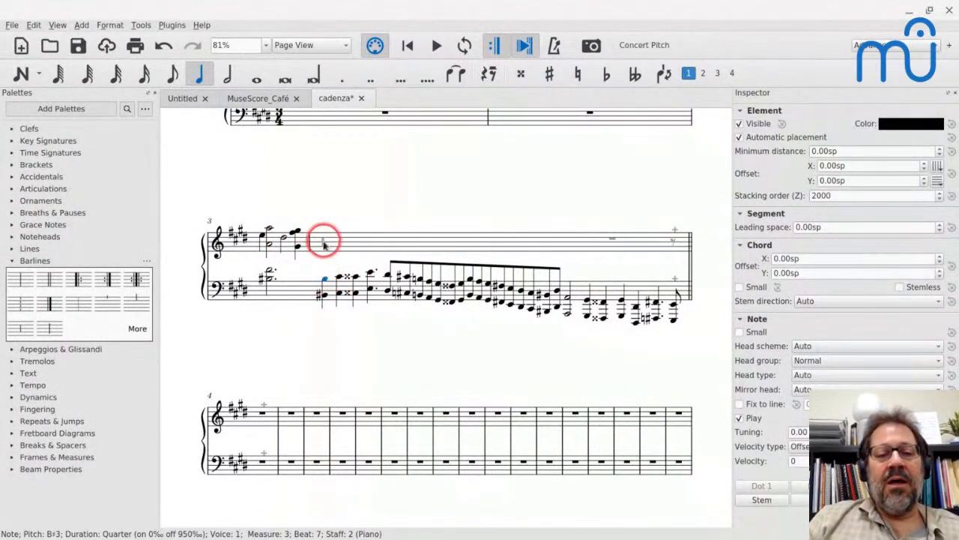
Set the leading space of the hidden longa rest in measure 3 to -3.00sp.
left_click(322, 240)
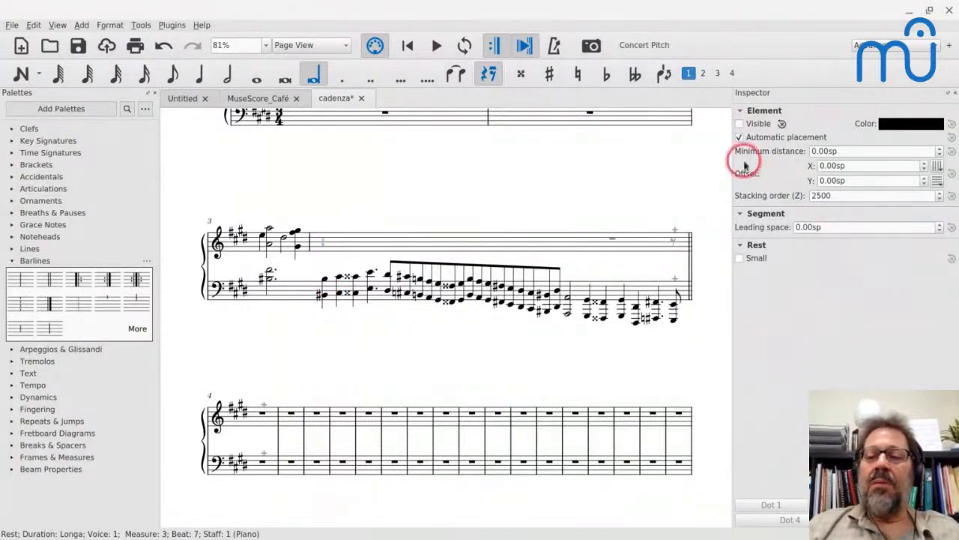
left_click(834, 227)
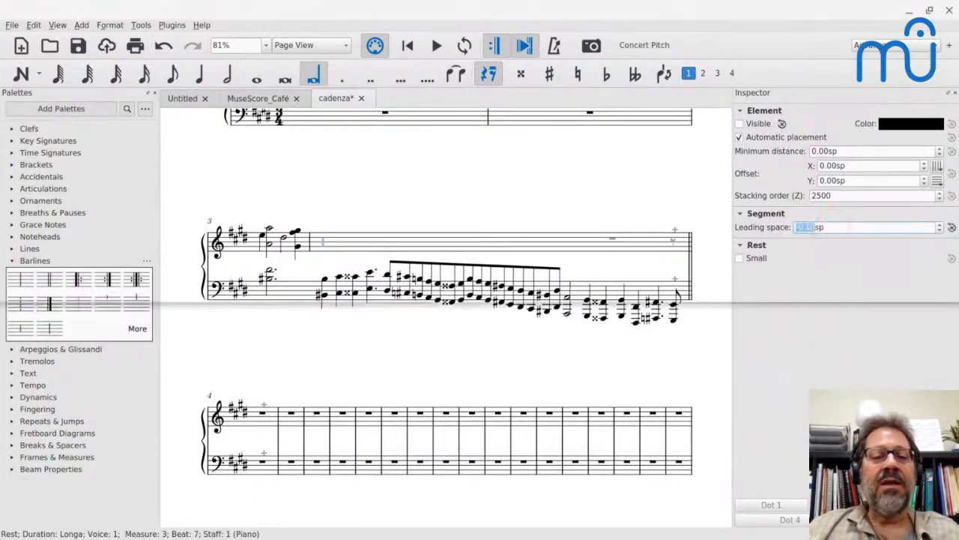
key("Down")
key("Down")
key("Down")
key("Down")
key("Down")
key("Down")
key("Down")
key("Down")
key("Down")
key("Down")
key("Down")
key("Down")
key("Down")
key("Down")
key("Down")
key("Down")
key("Down")
key("Down")
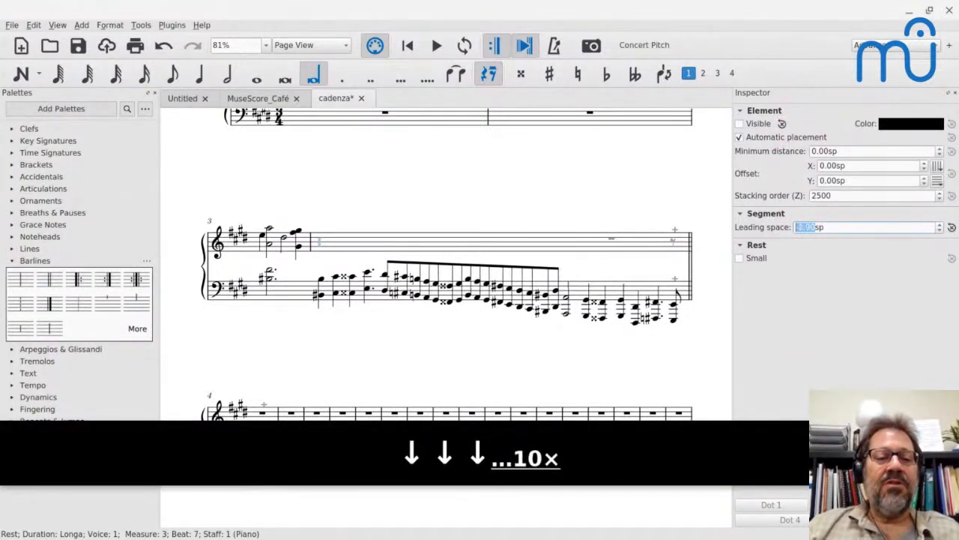
key("Down")
key("Down")
key("Down")
key("Down")
key("Down")
key("Down")
key("Down")
key("Down")
key("Down")
key("Down")
key("Down")
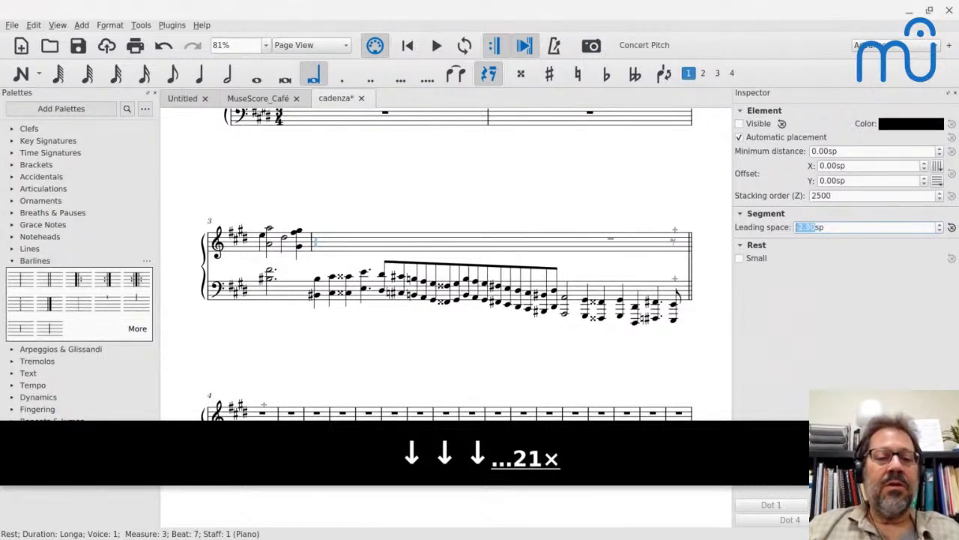
key("Down")
key("Down")
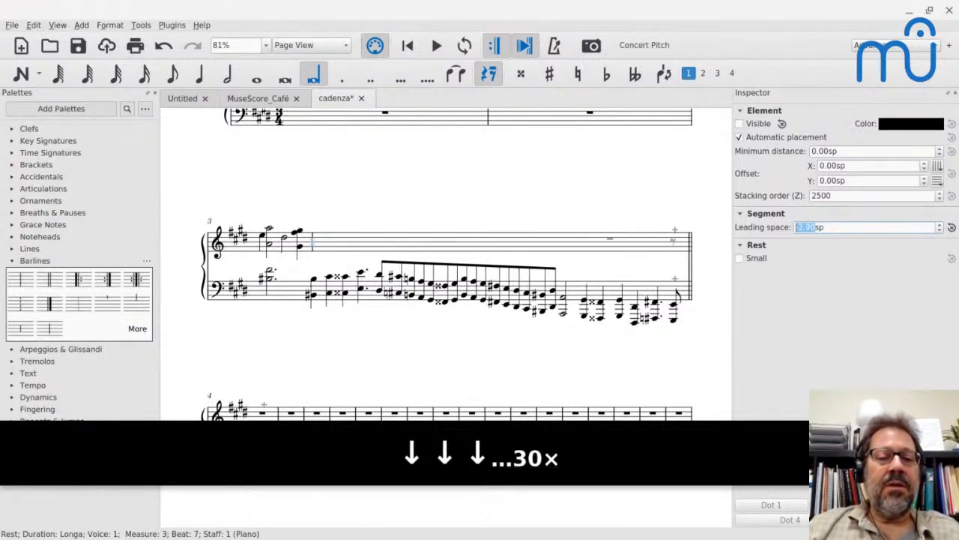
key("Up")
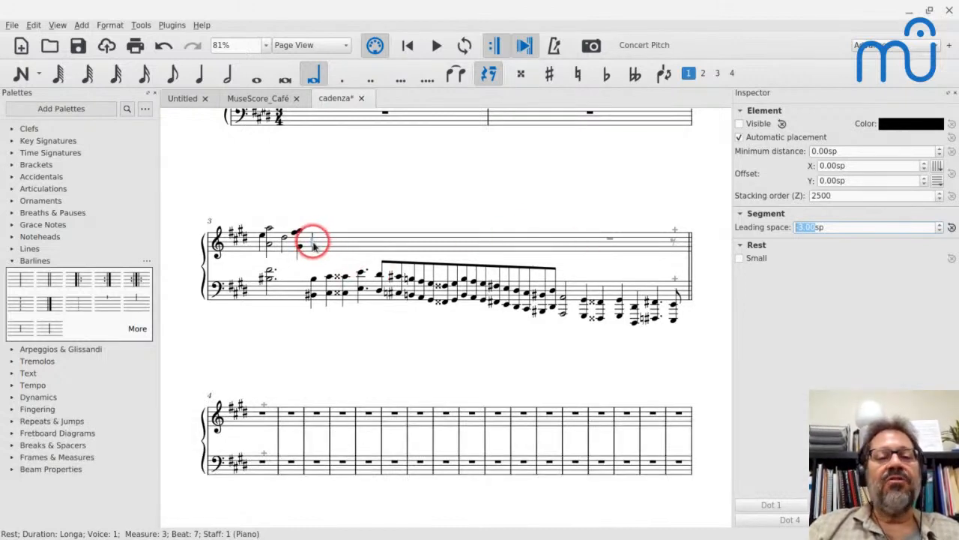
Save and close the cadenza score, and reopen it from the 2021 folder.
left_click(337, 184)
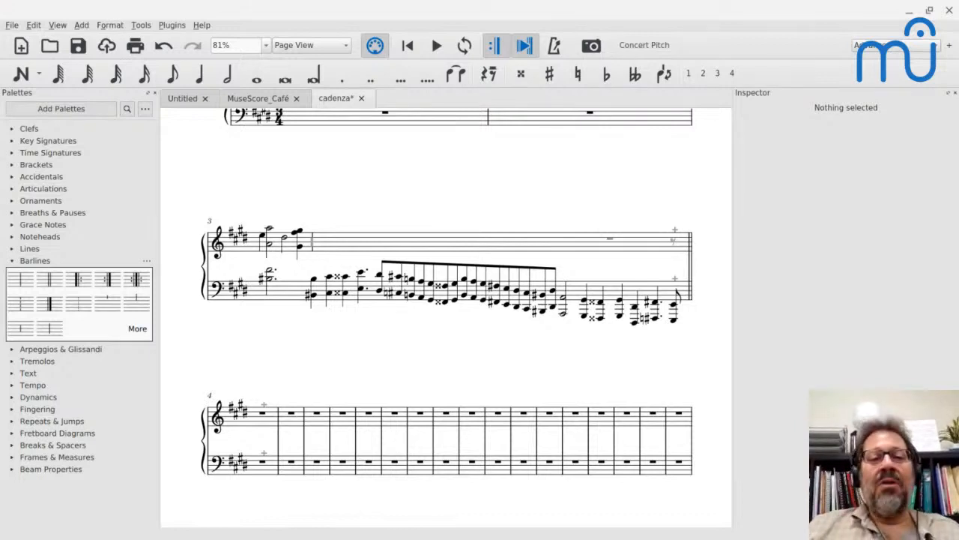
key("ctrl+s")
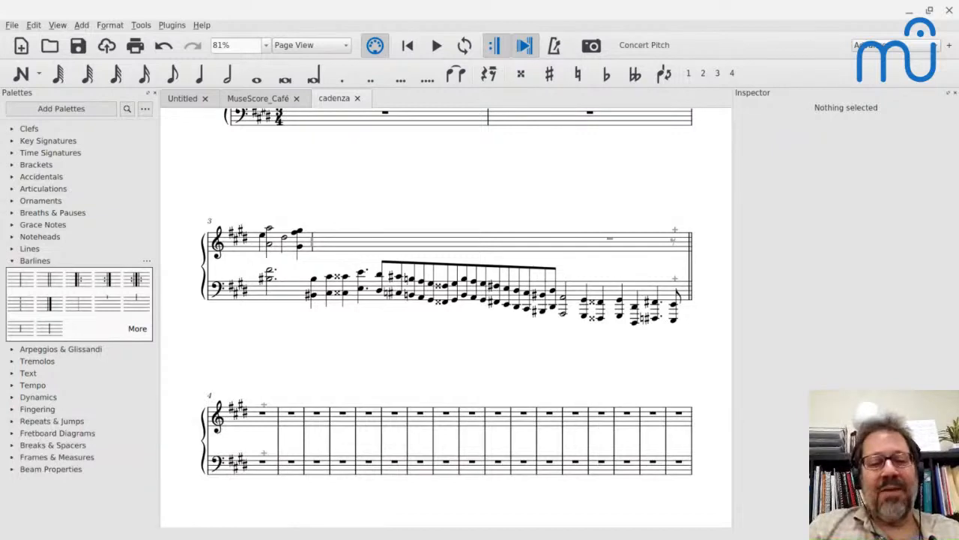
key("ctrl+w")
key("ctrl+o")
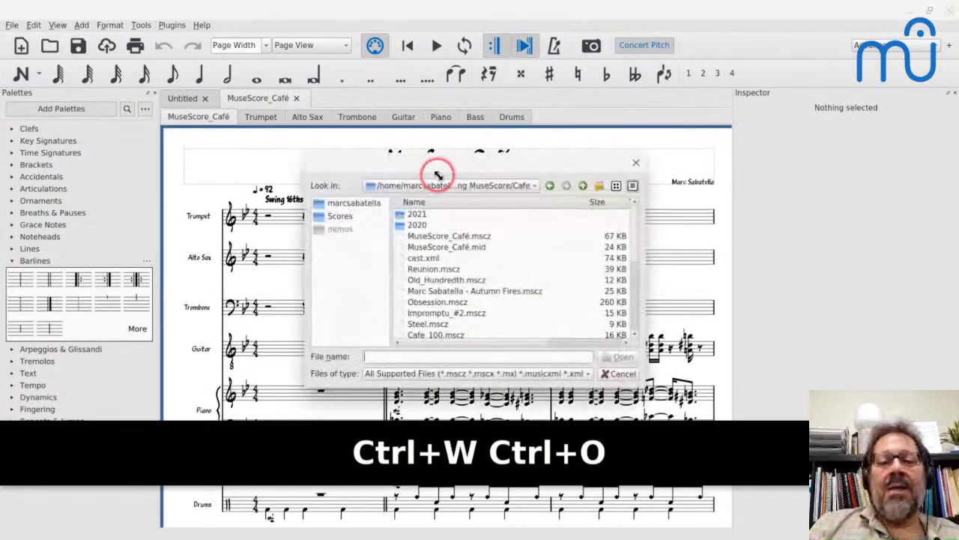
left_click(411, 218)
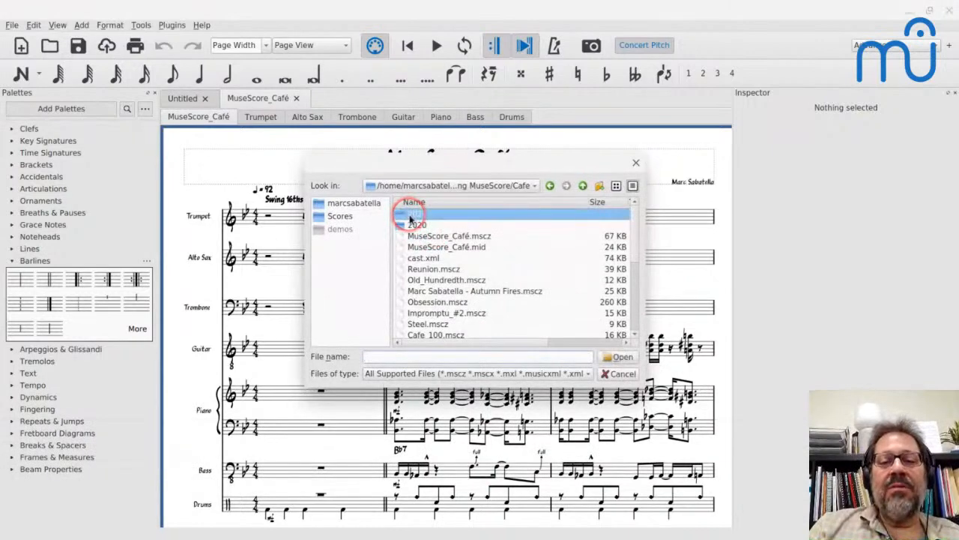
double_click(410, 218)
double_click(409, 218)
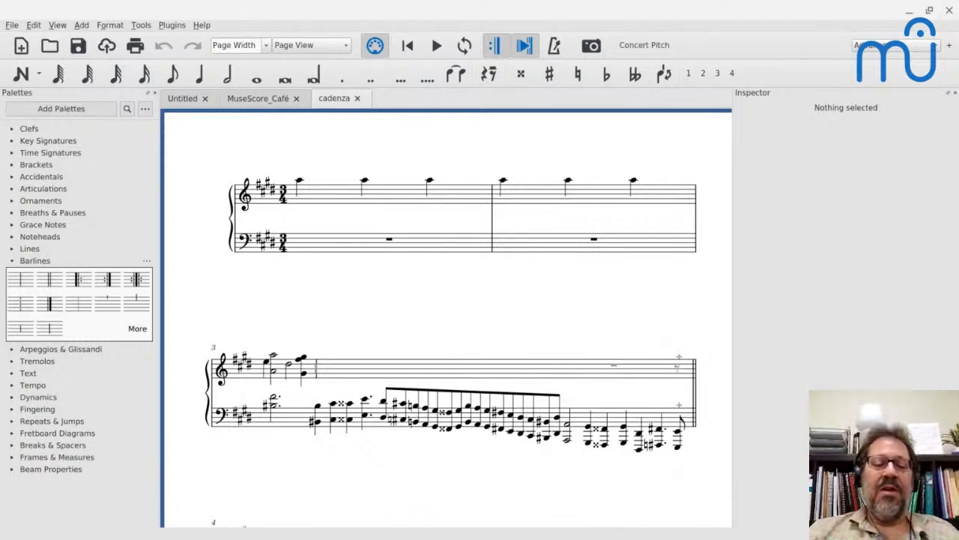
Try to add a fermata articulation to the mid-measure treble barline in measure 3.
left_click(316, 363)
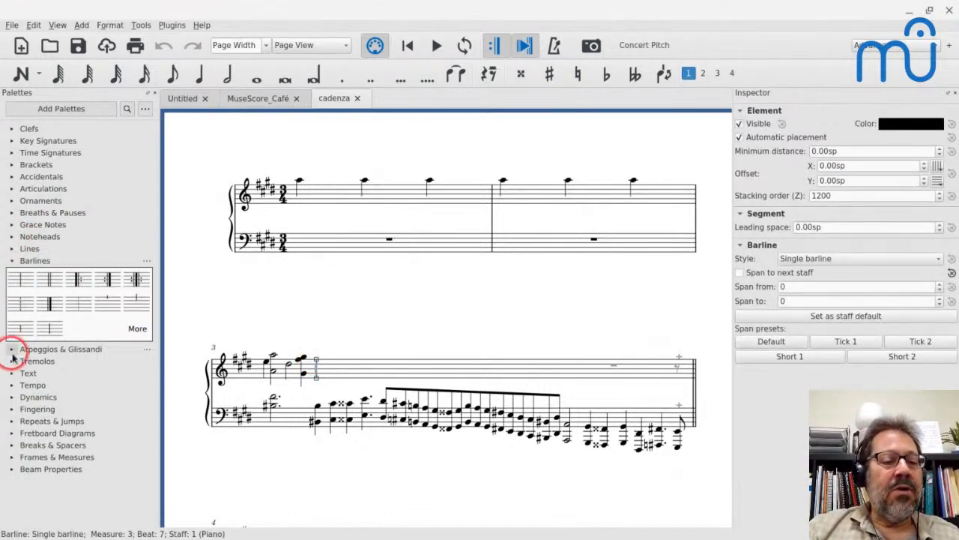
left_click(18, 188)
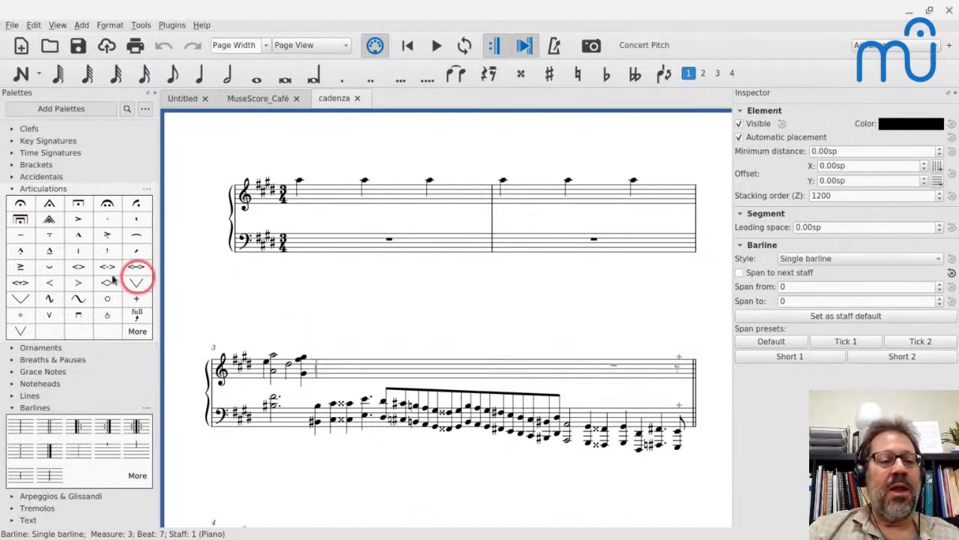
left_click(20, 204)
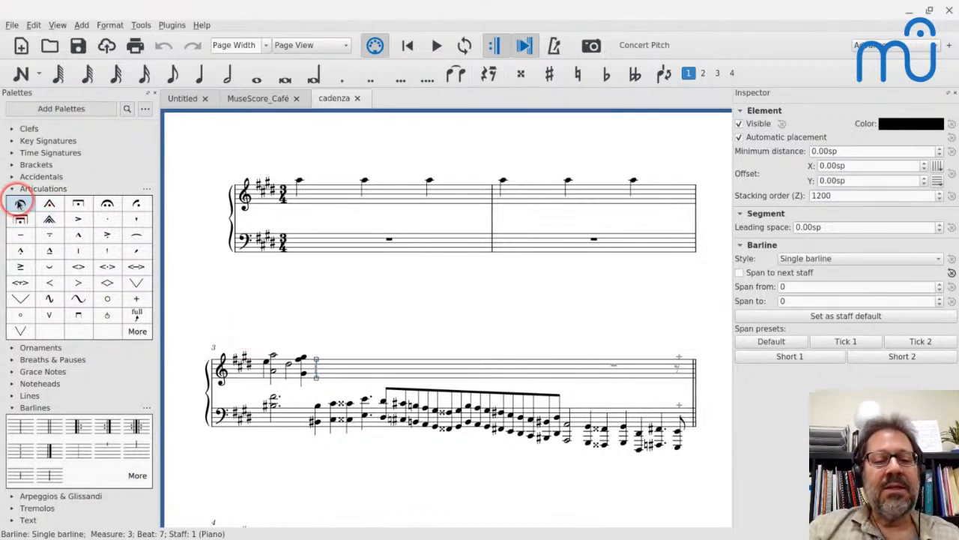
left_click(332, 269)
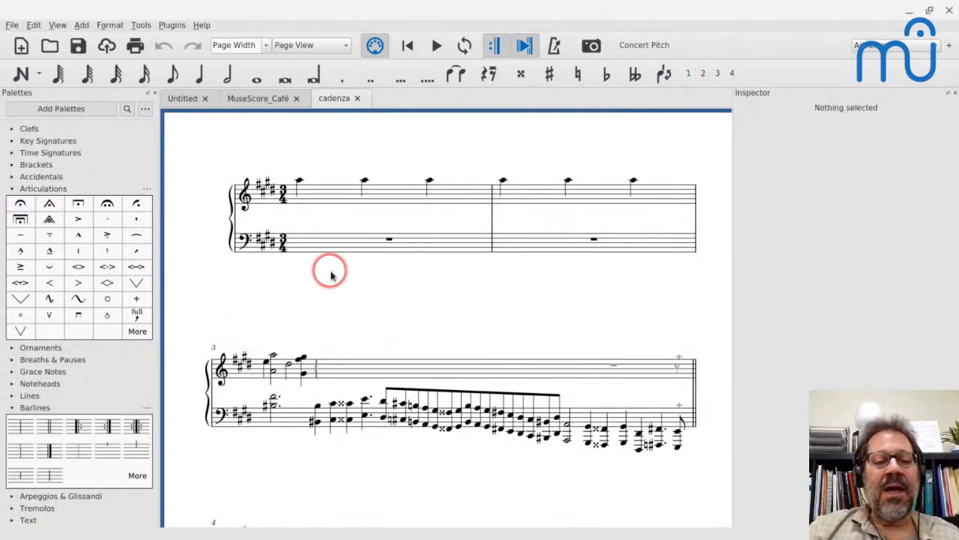
left_click(316, 362)
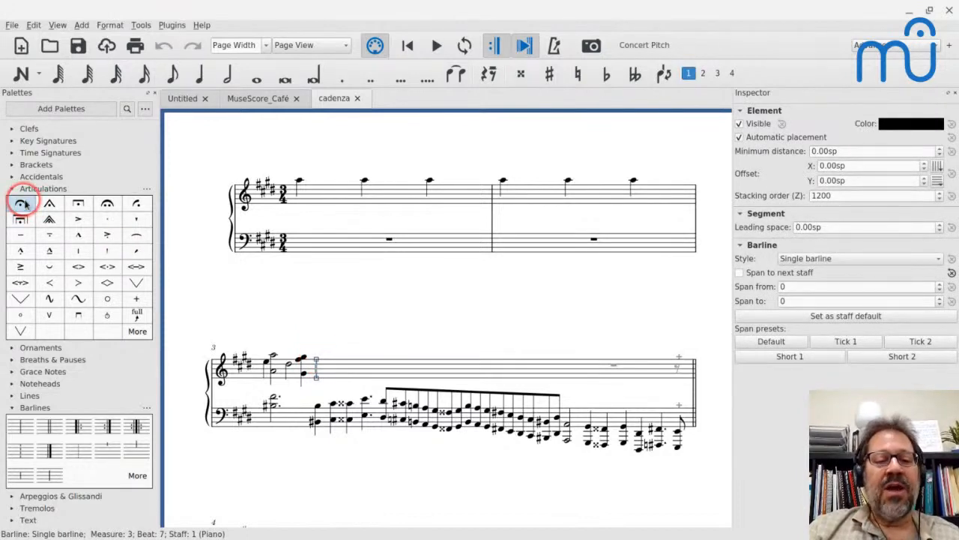
left_click(323, 268)
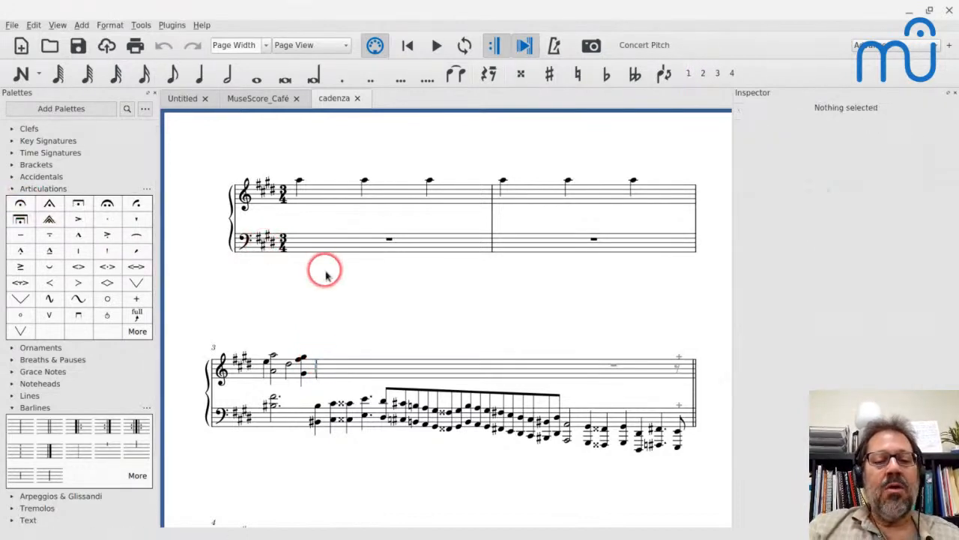
Try to add the "Fermata above" symbol from the master palette's Symbols to the mid-measure treble barline in measure 3.
left_click(316, 364)
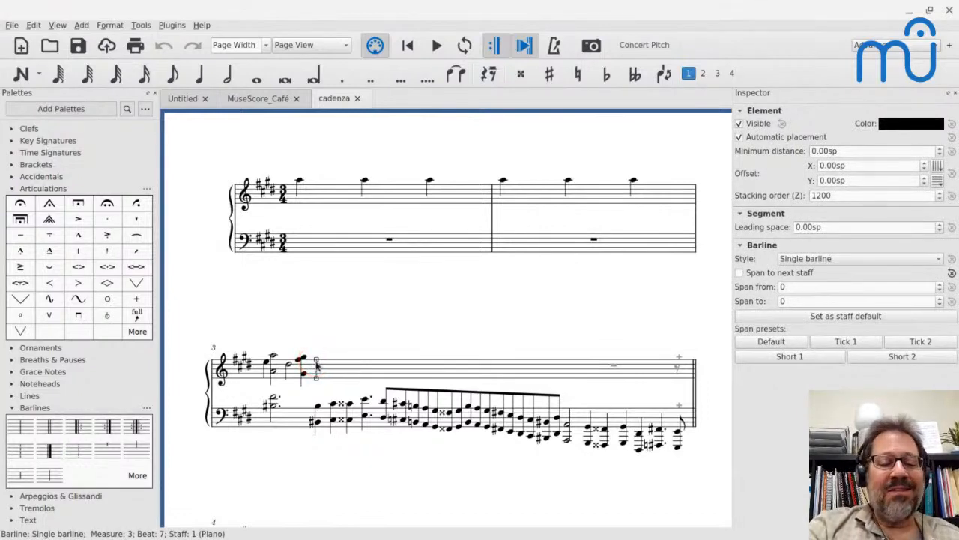
key("z")
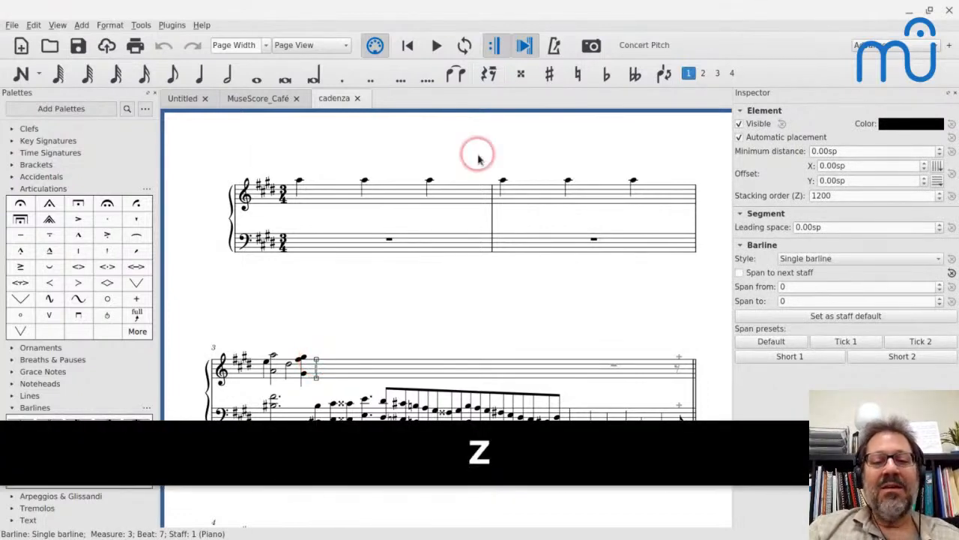
left_click_drag(430, 12, 546, 21)
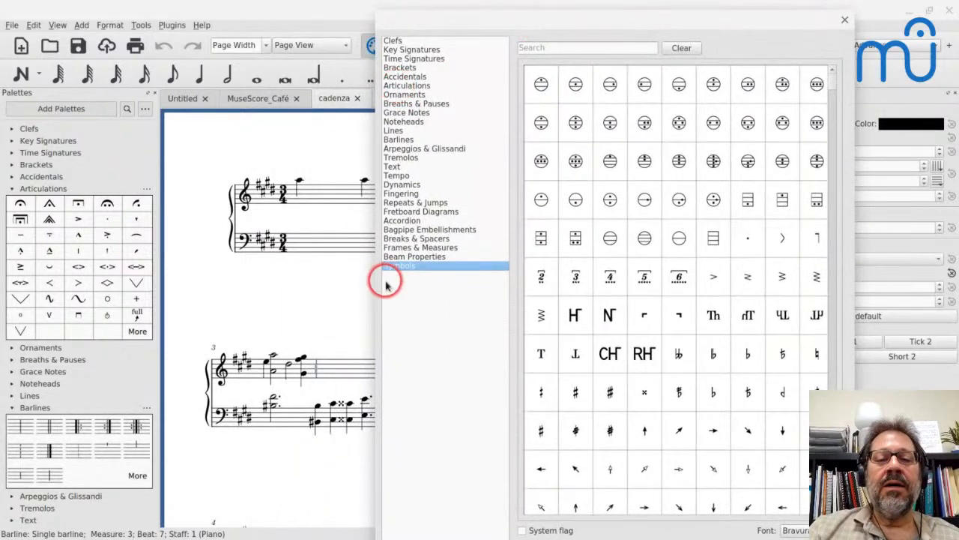
left_click(585, 48)
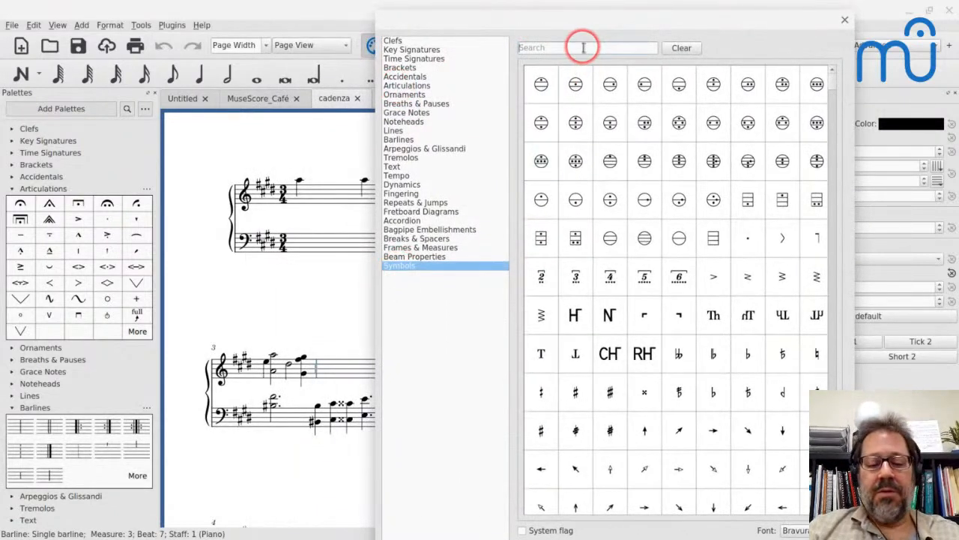
type("ferma")
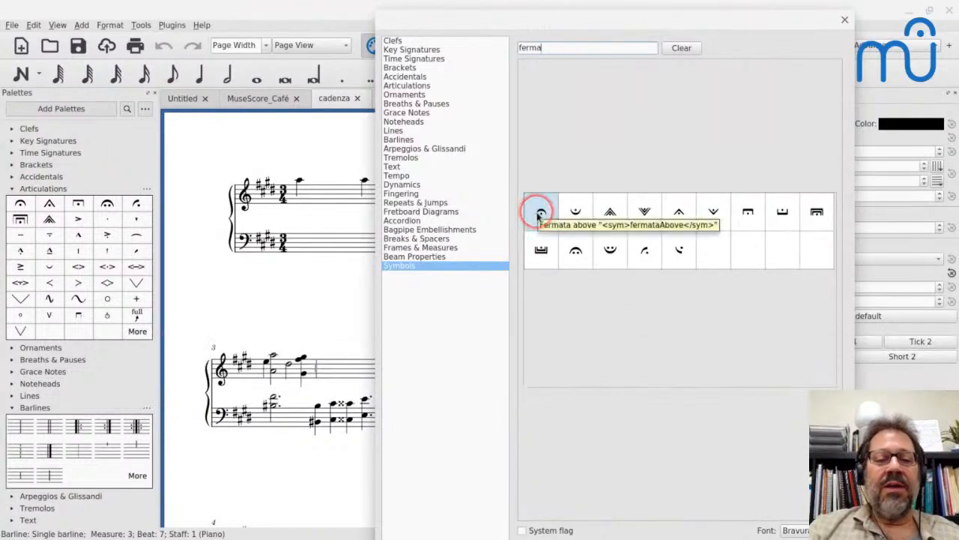
left_click(538, 216)
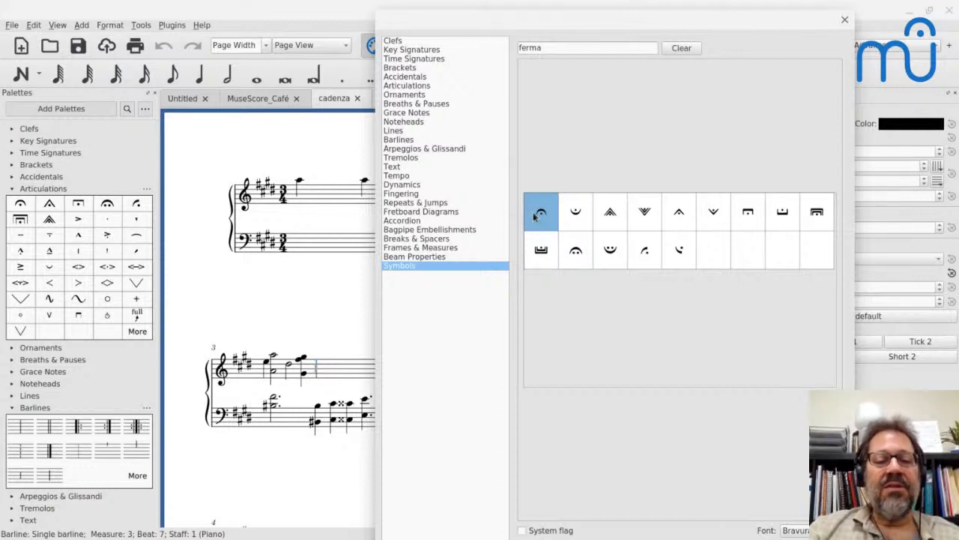
left_click(845, 20)
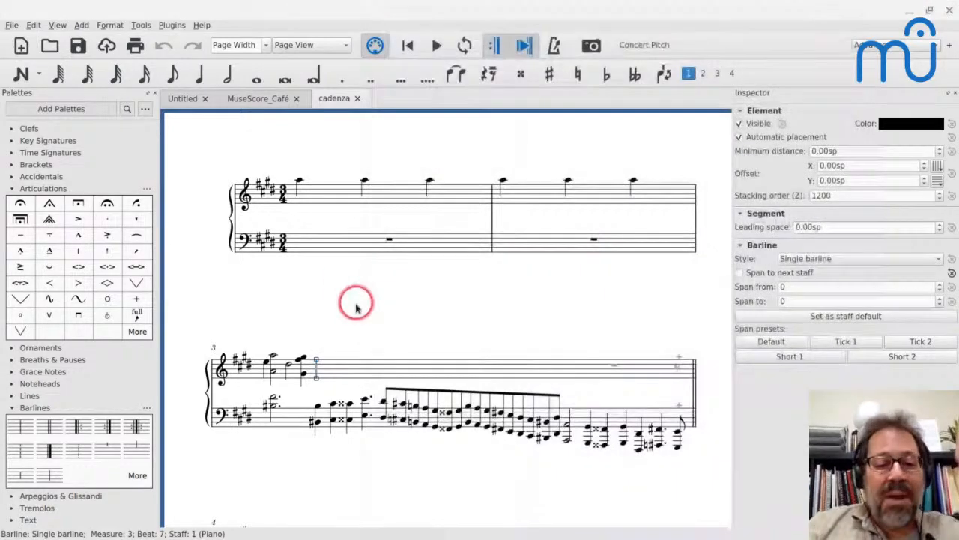
Attach a fermata above to the hidden treble longa rest beside the mid-measure barline in measure 3.
left_click(301, 360)
key("Right")
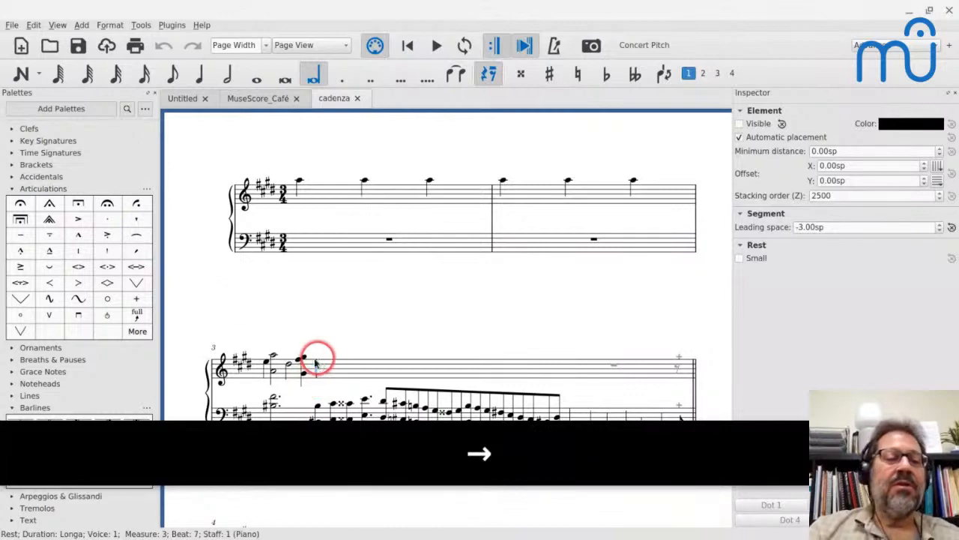
left_click(18, 207)
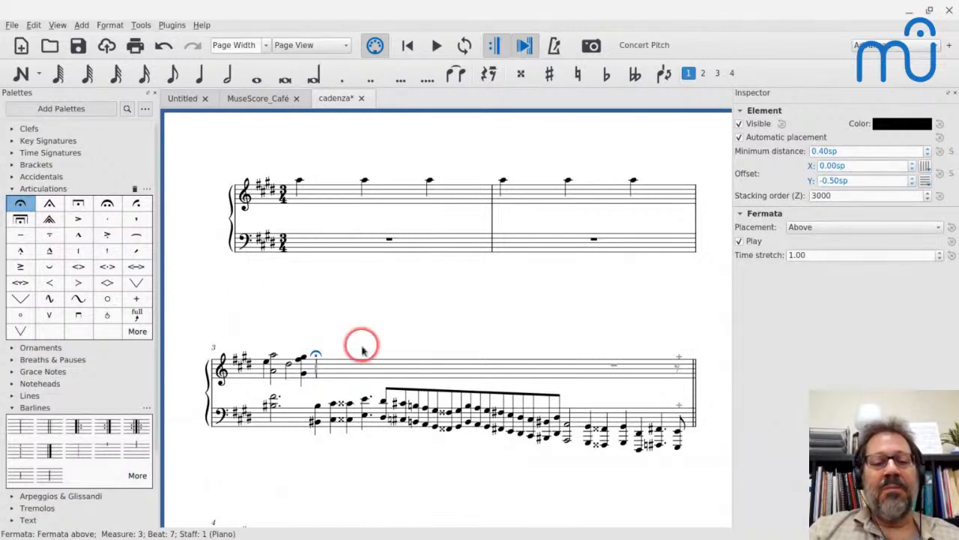
left_click(374, 302)
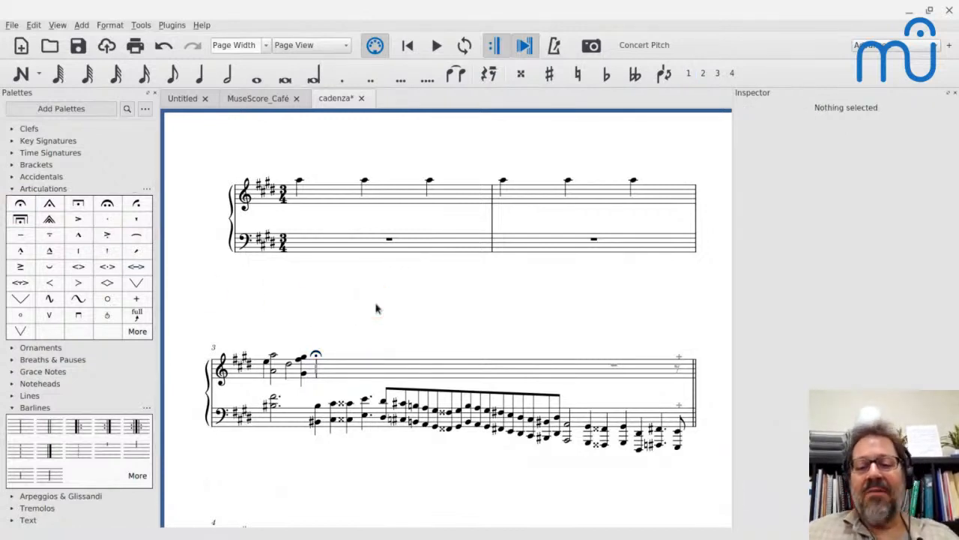
Compare the fermata and the layout of the cadenza system with the Chopin PDF.
key("alt+Tab")
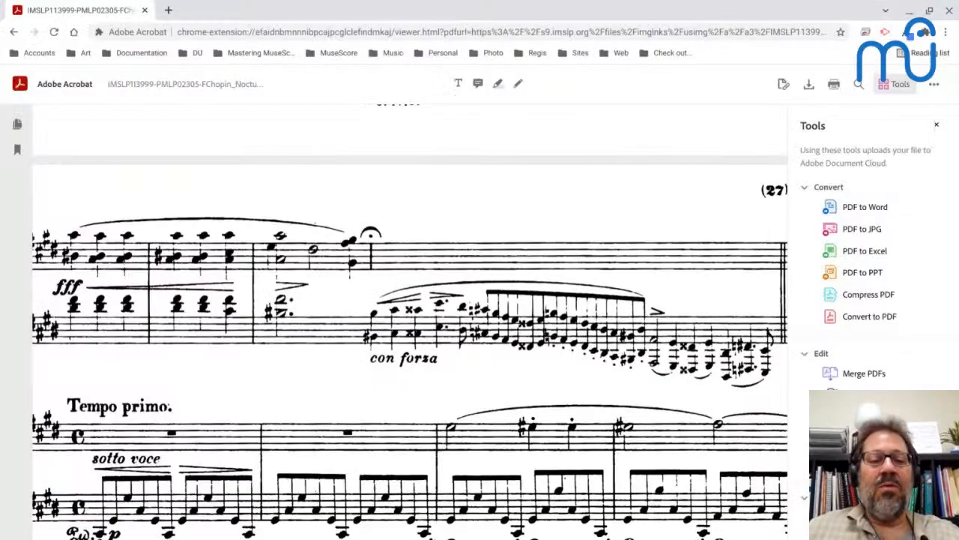
scroll(410, 322, "left", 1)
scroll(410, 322, "down", 1)
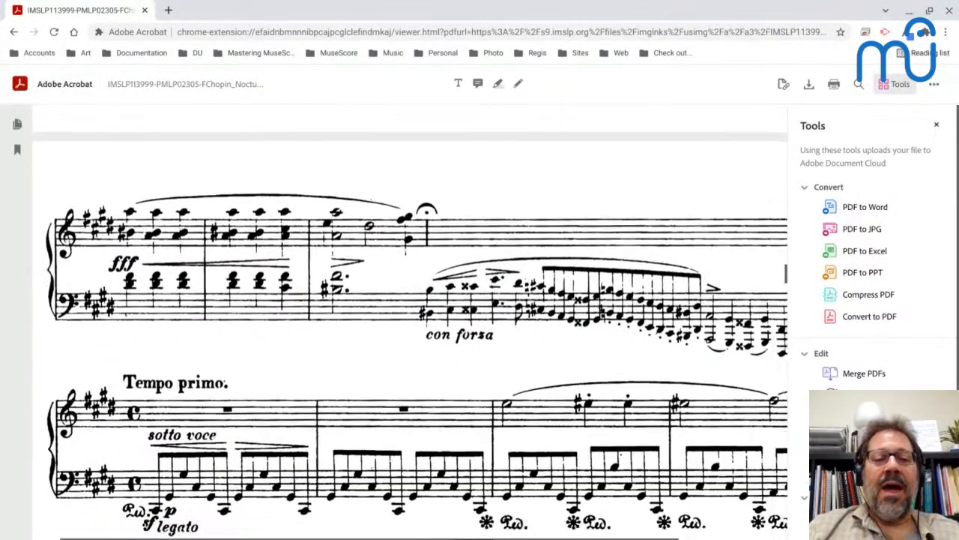
scroll(187, 298, "up", 2)
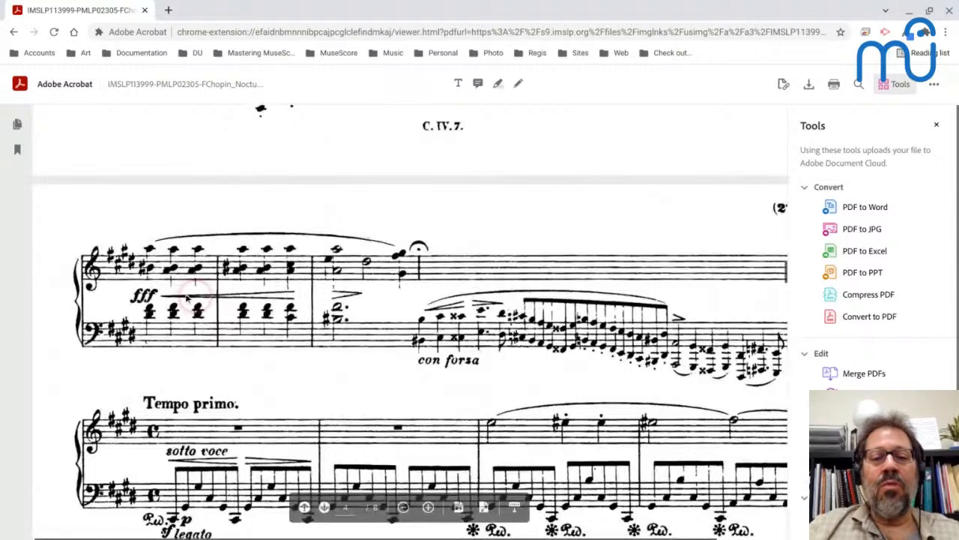
key("alt+Tab")
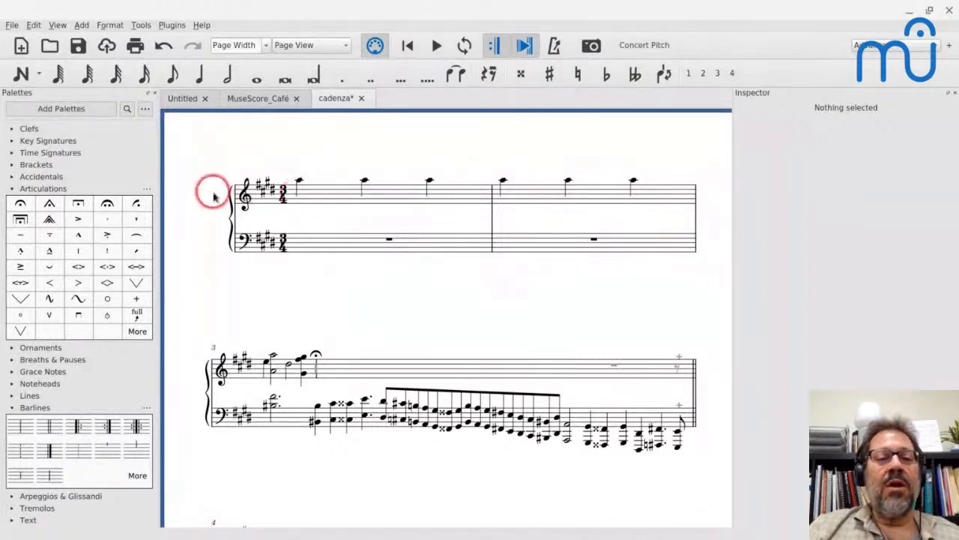
Insert two empty measures before measure 1 and add a system break after the second one.
left_click(332, 195)
key("super+period")
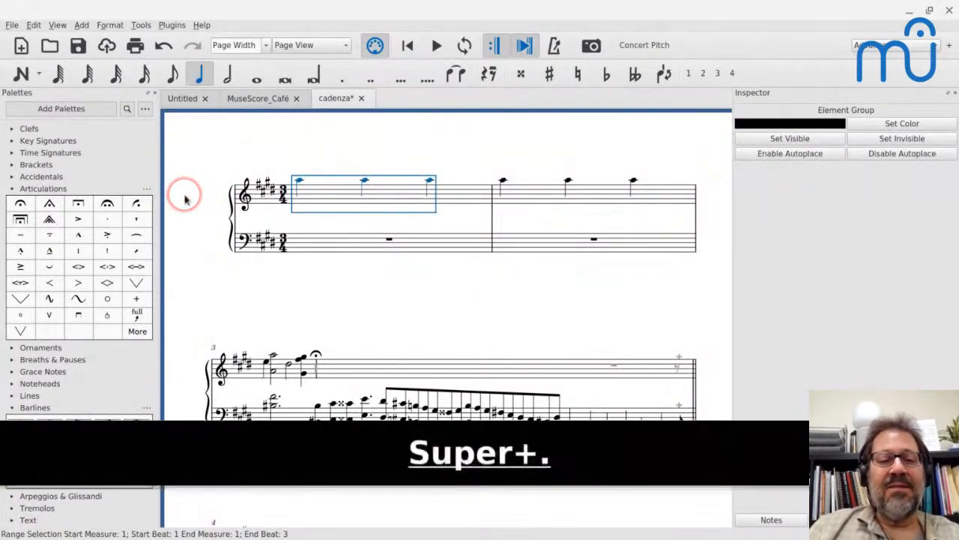
key("super+period")
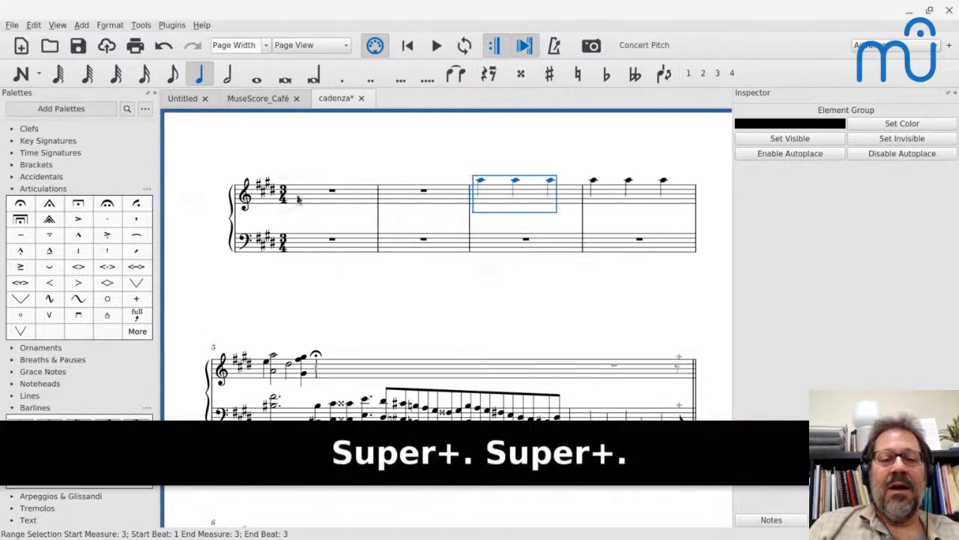
left_click(439, 193)
key("Return")
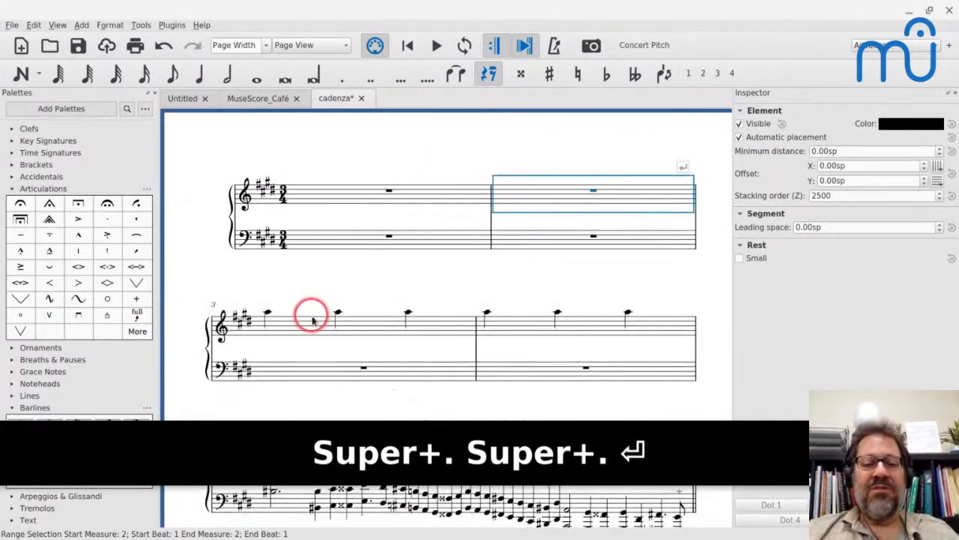
scroll(311, 317, "down", 3)
scroll(312, 317, "right", 1)
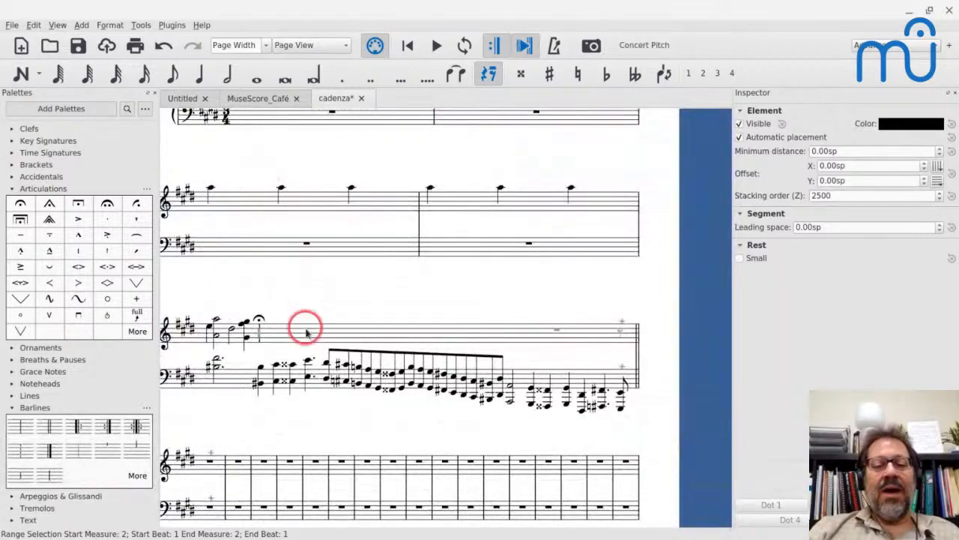
Check the cadenza's note size in the Chopin PDF, and make all the bass cadenza chords in measure 5 small.
key("alt+Tab")
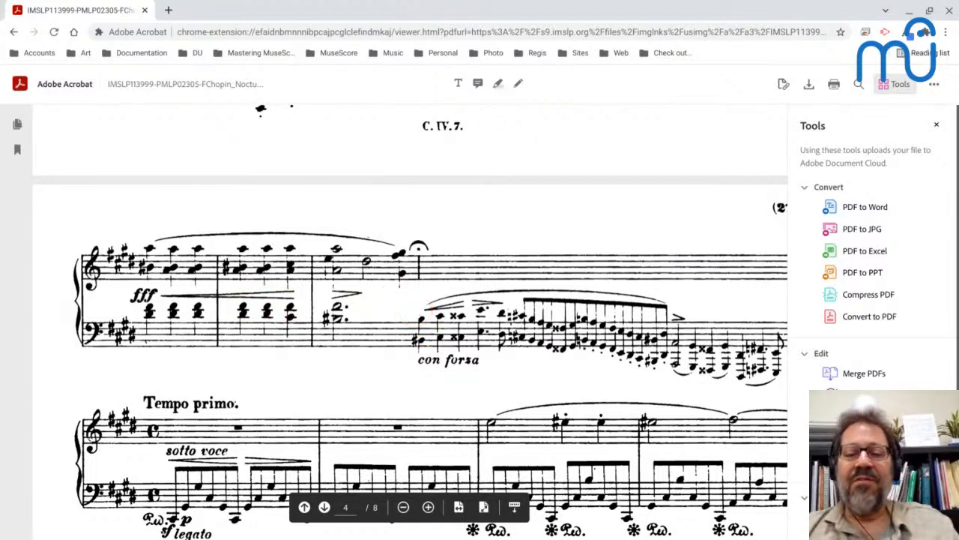
key("alt+Tab")
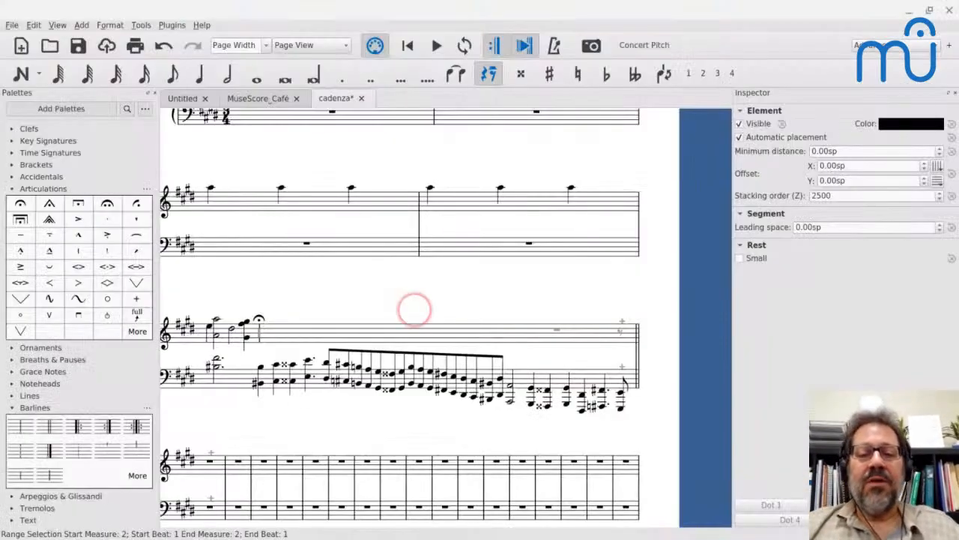
left_click(260, 371)
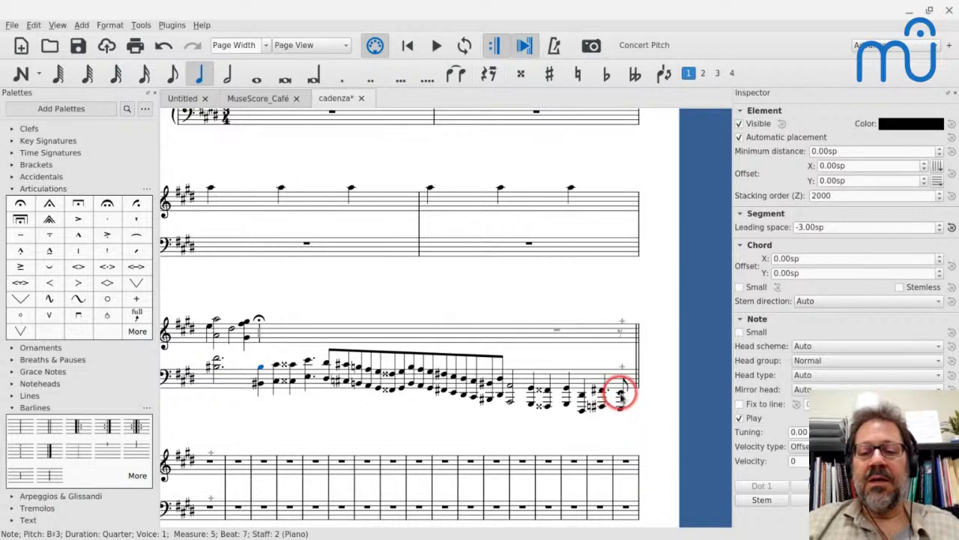
left_click(621, 398, "shift")
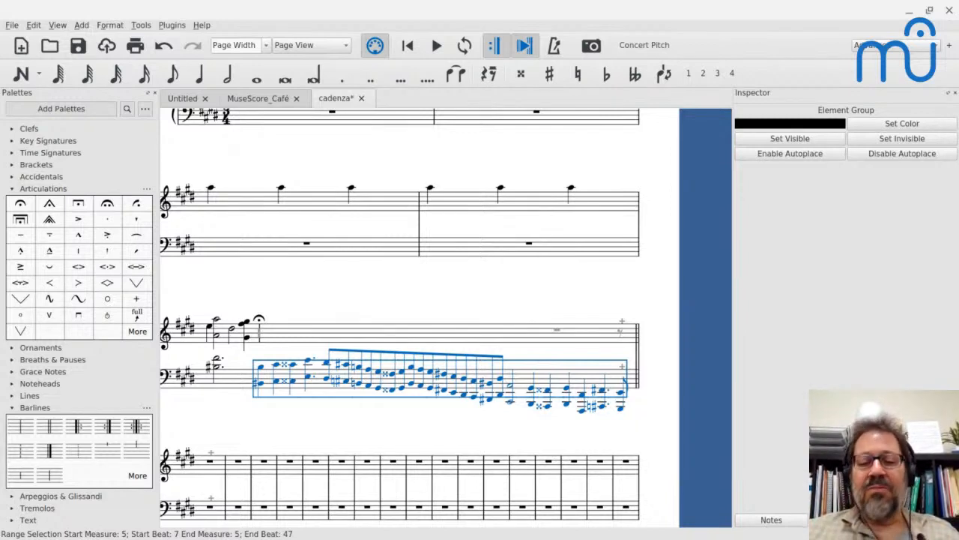
left_click(341, 346)
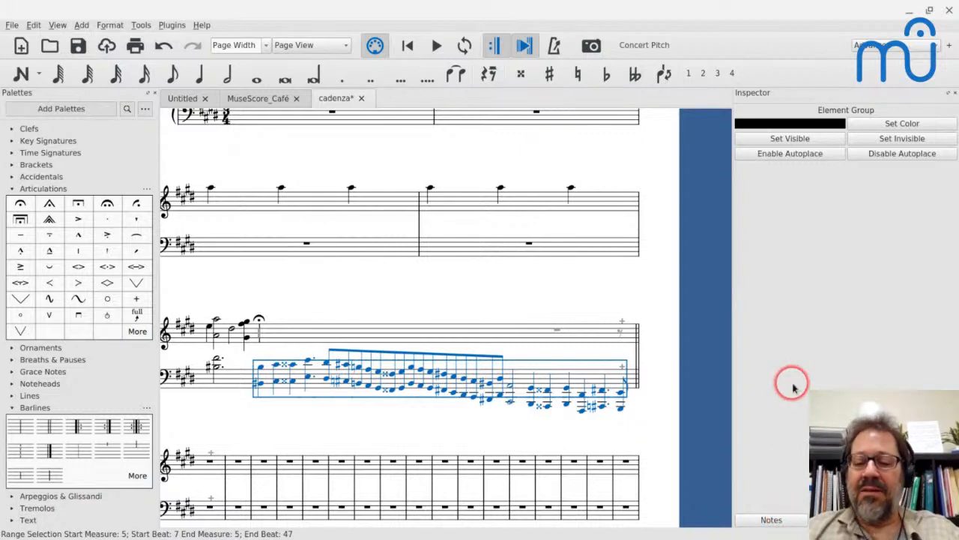
left_click(768, 519)
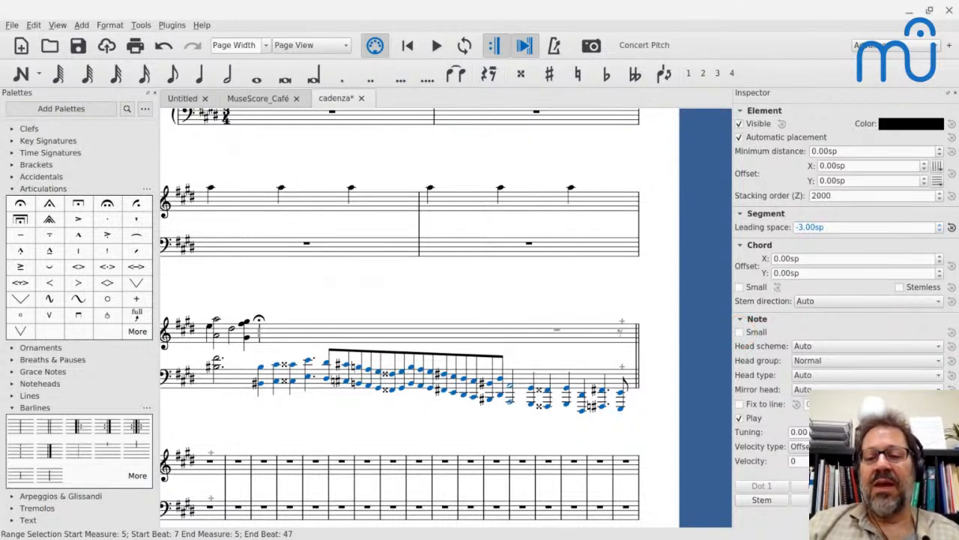
left_click(741, 289)
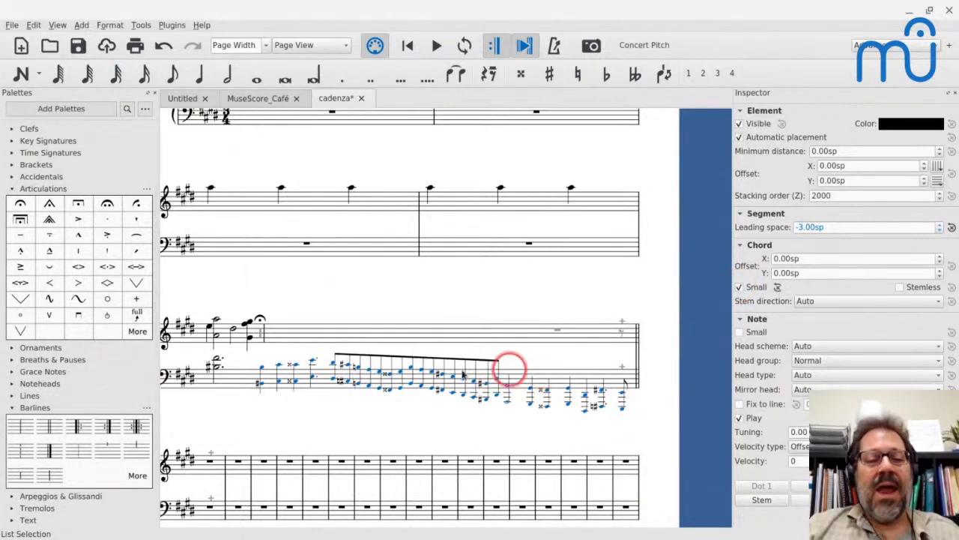
Reduce the layout stretch of measures 3 to 5 to 0.80 and add a system break at the double barline ending measure 5.
scroll(272, 340, "left", 2)
scroll(272, 340, "down", 1)
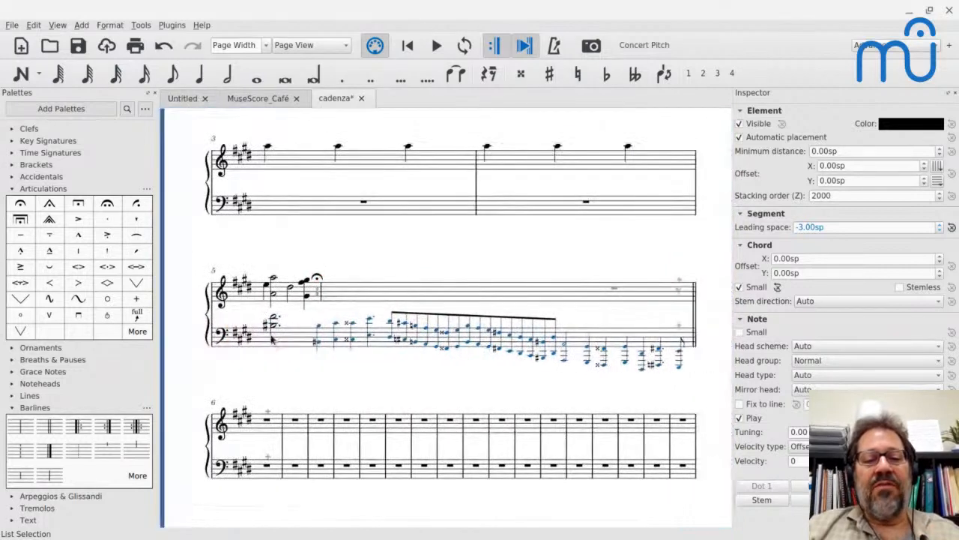
scroll(272, 339, "down", 2)
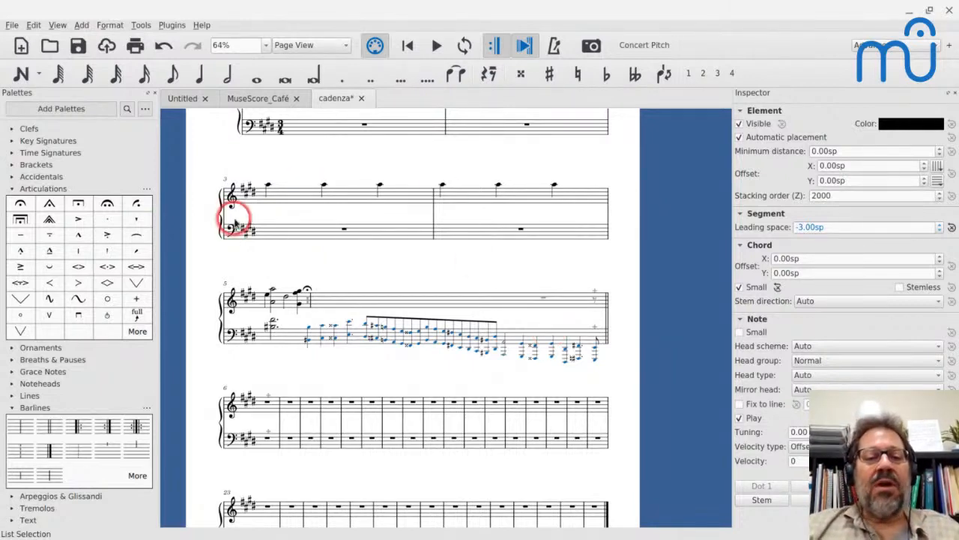
left_click(283, 199)
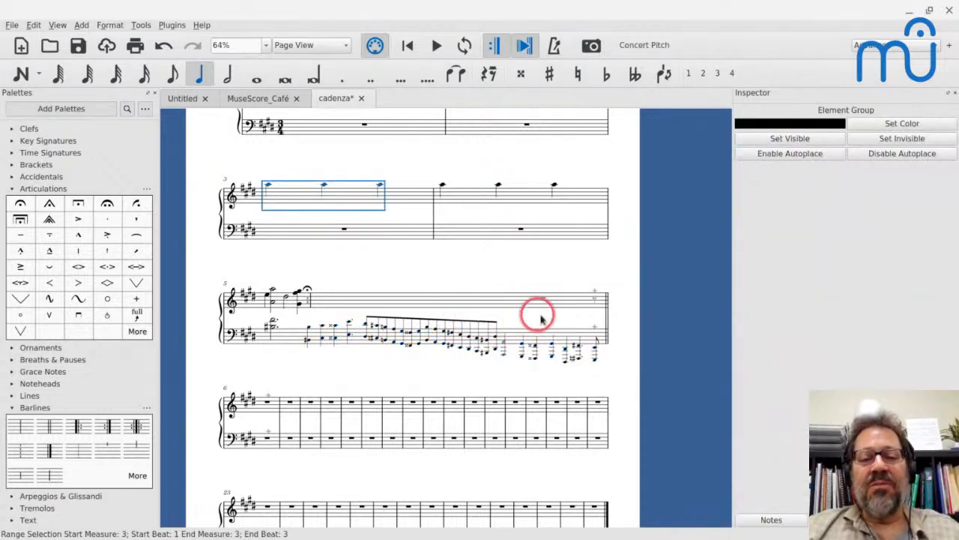
left_click(563, 309, "shift")
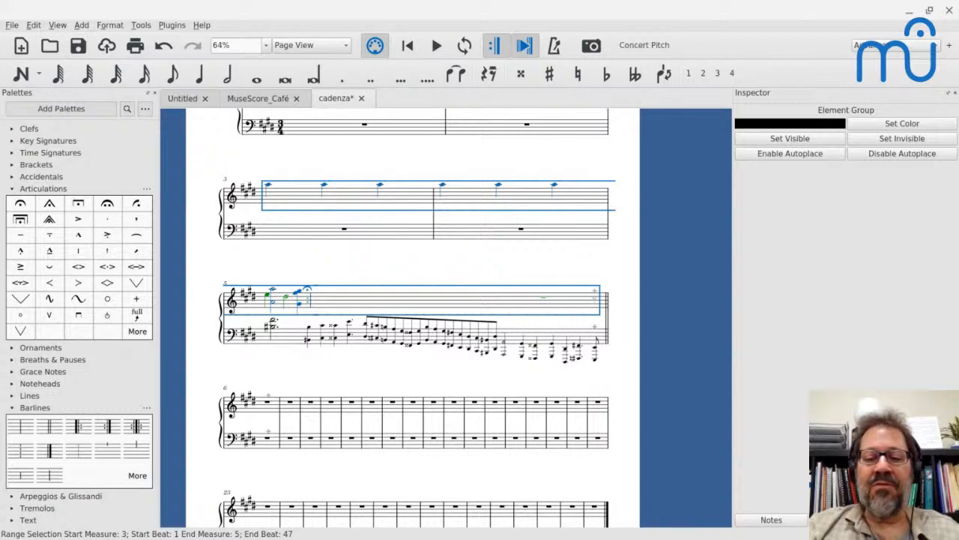
key("shift+bracketleft")
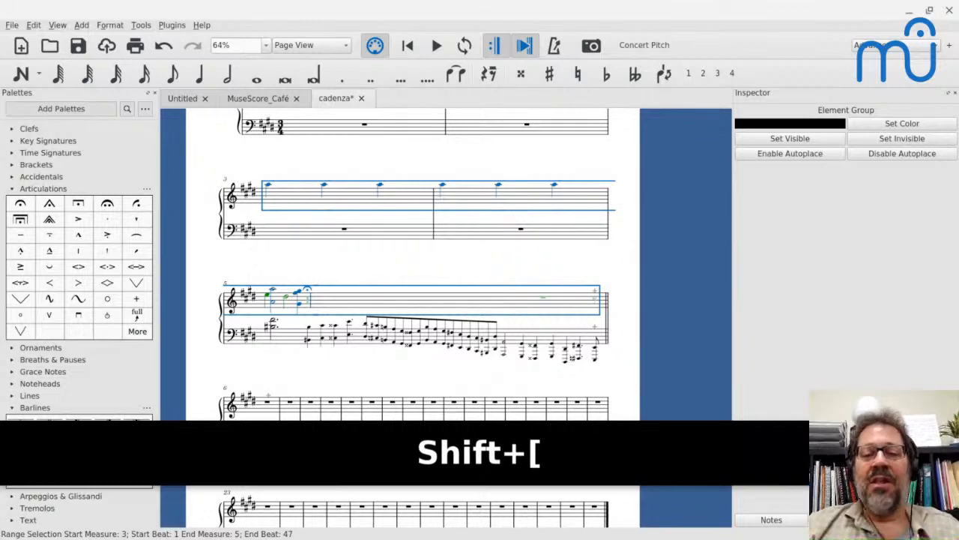
left_click(563, 242)
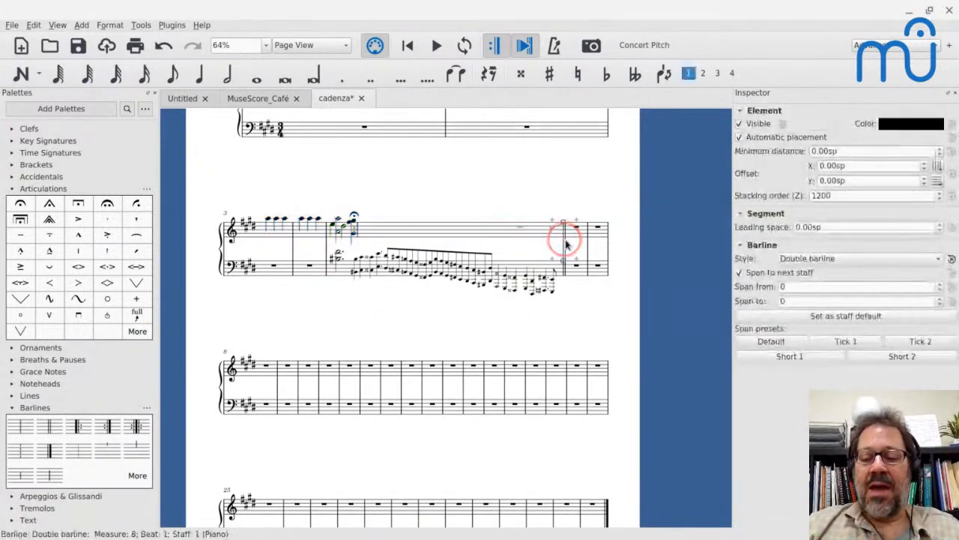
key("Return")
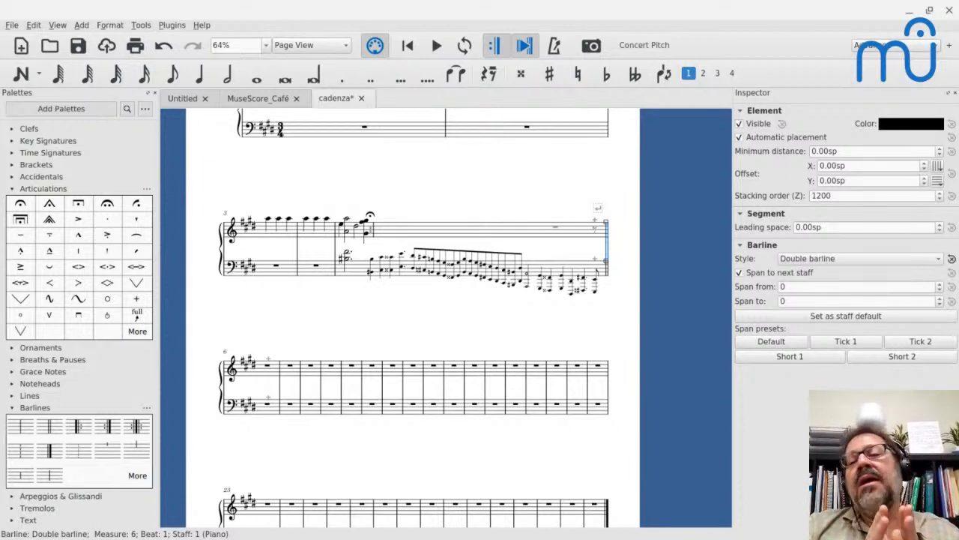
Check the layout stretch in measure 5's properties and leave them unchanged.
right_click(483, 226)
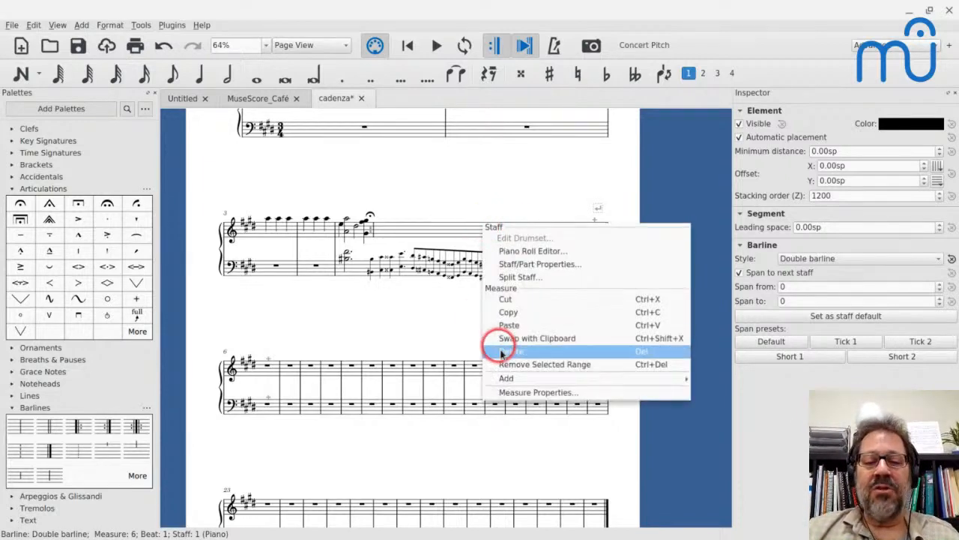
left_click(511, 391)
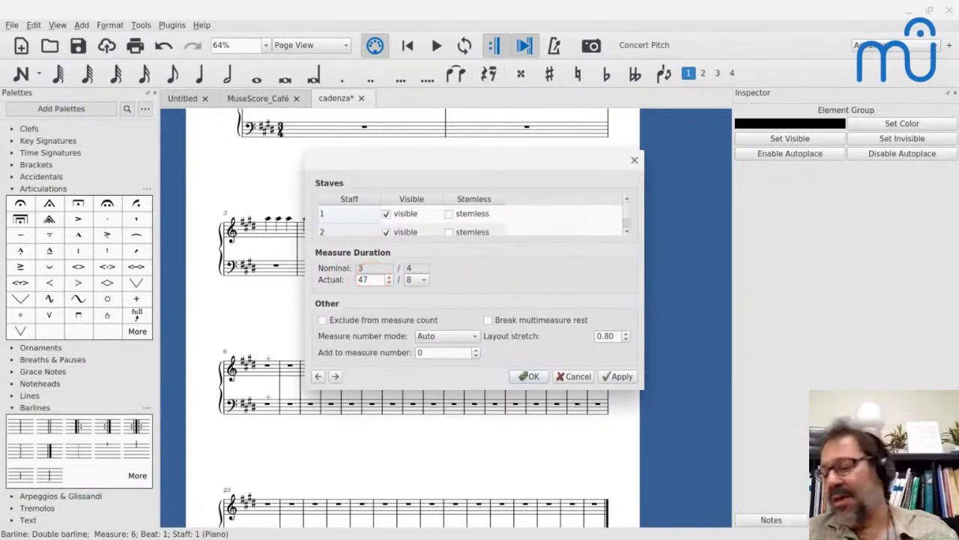
left_click(580, 376)
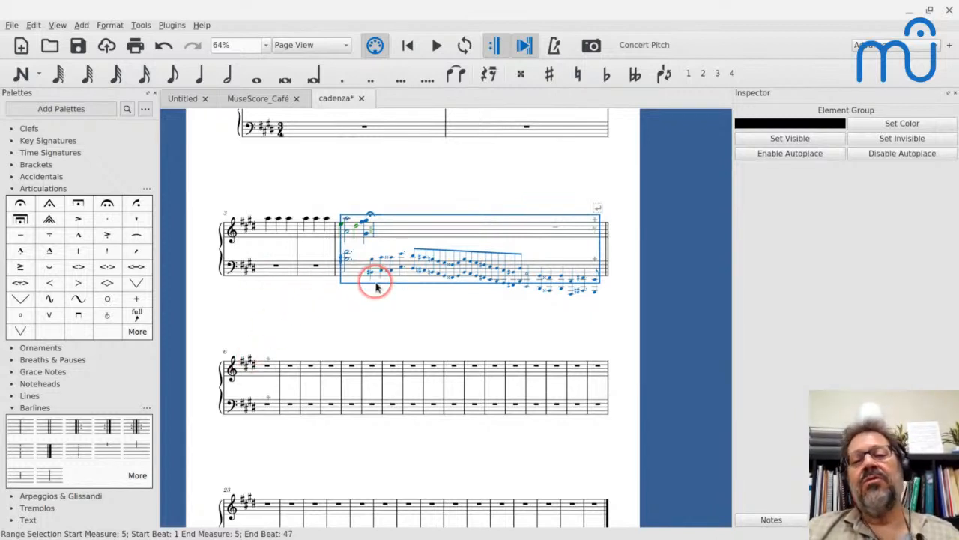
Examine the available commands for splitting and joining measures.
left_click(140, 24)
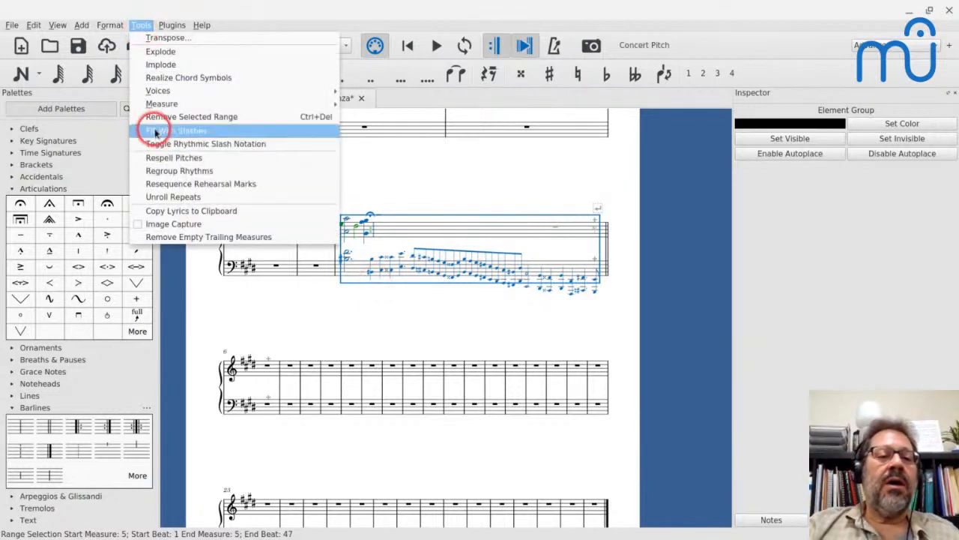
mouse_move(152, 103)
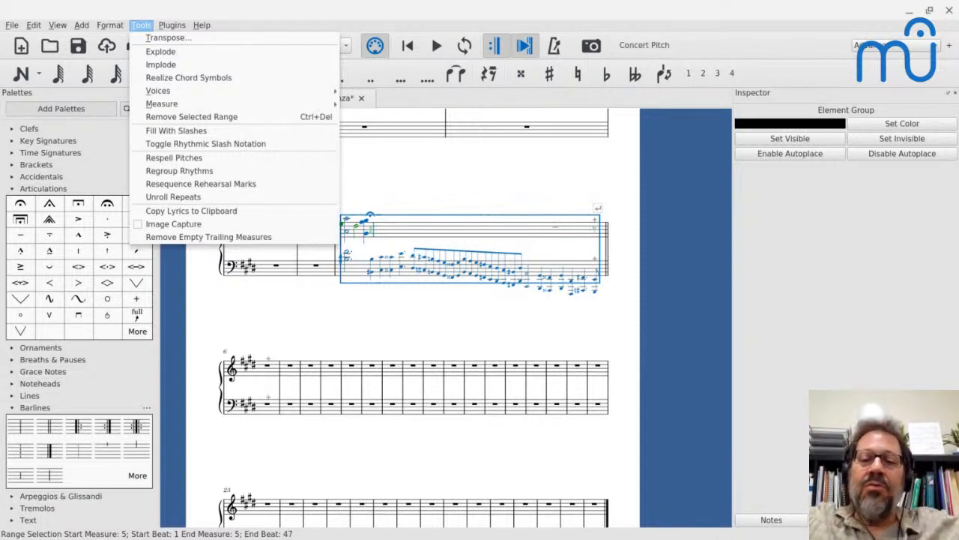
mouse_move(300, 103)
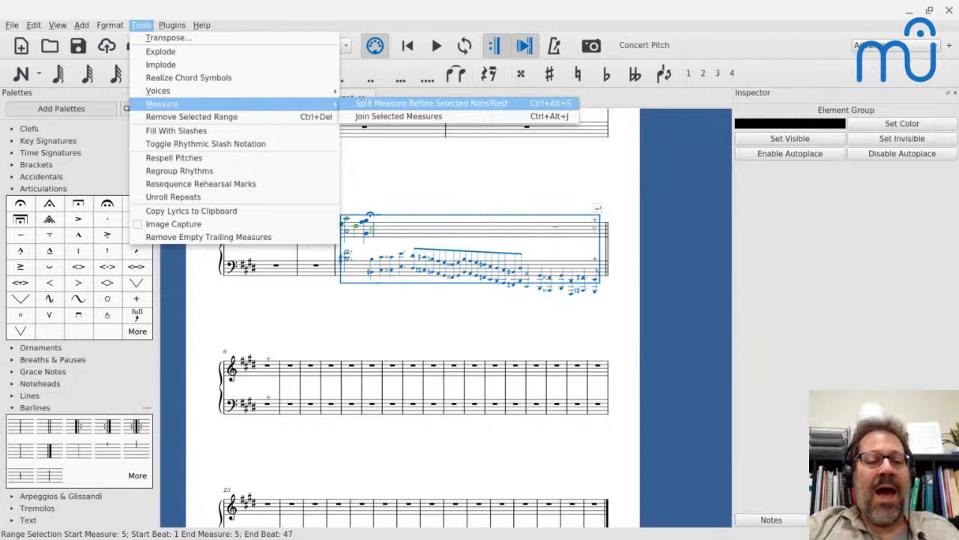
left_click(269, 368)
Enter the quarter notes C, D, E and F in the treble staff, starting at the beginning of measure 7.
scroll(270, 367, "up", 5)
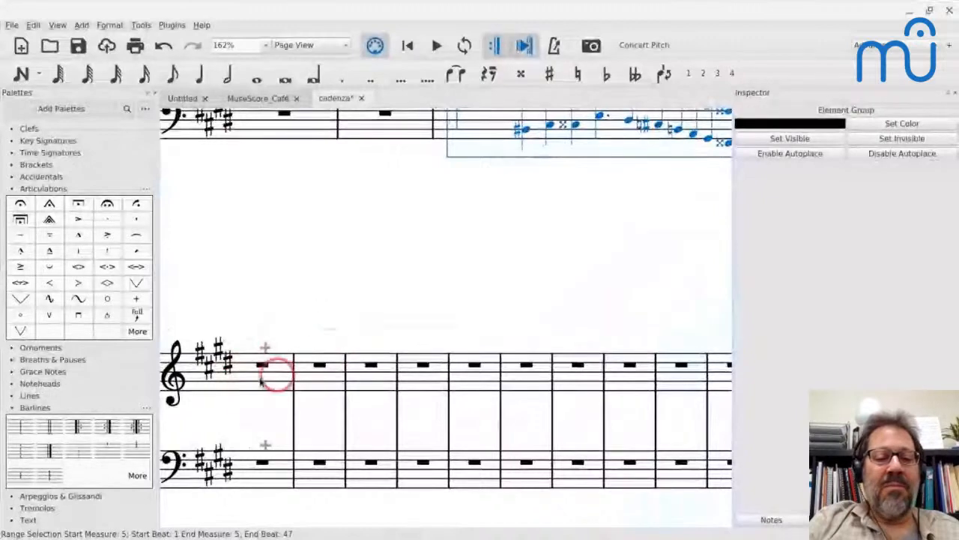
left_click(317, 386)
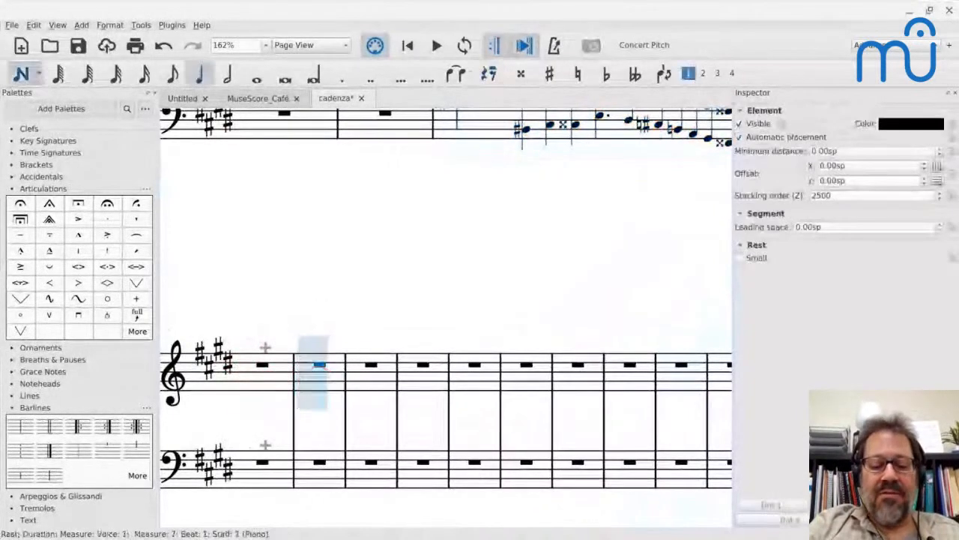
key("n")
key("c")
key("d")
key("e")
key("f")
key("Escape")
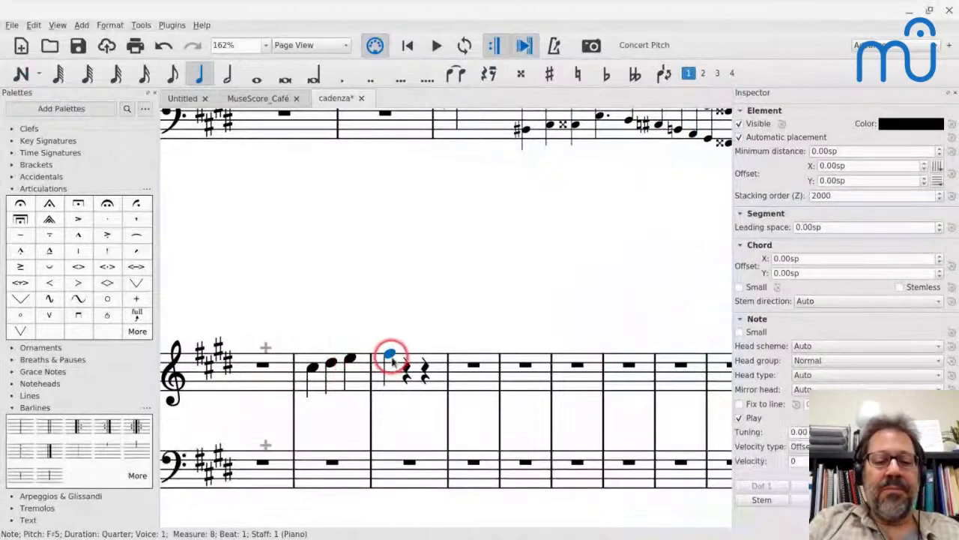
Try to join measures with only the treble staff of measure 8 selected.
left_click_drag(399, 364, 432, 382)
key("ctrl+alt+j")
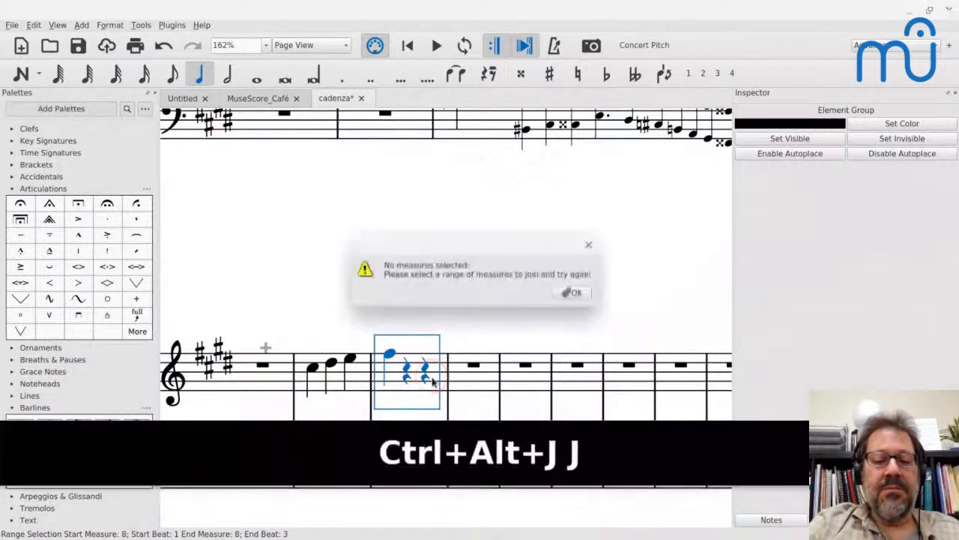
key("shift+Left")
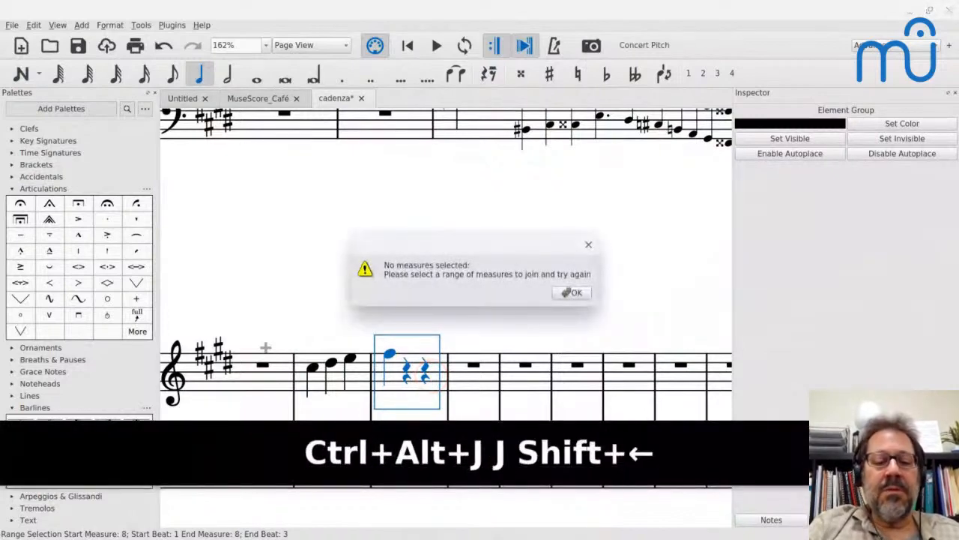
key("Escape")
key("Escape")
key("Left")
key("Left")
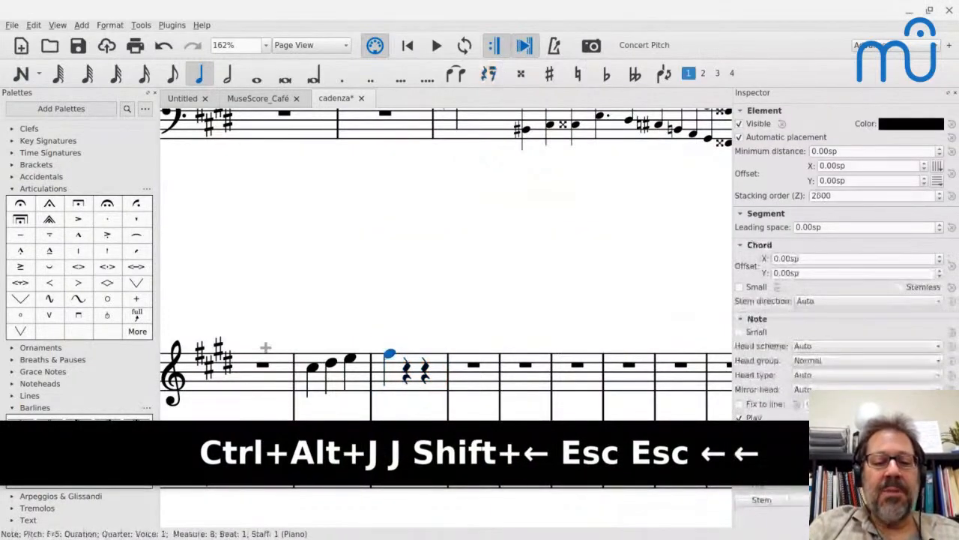
Join measures 7 and 8 into one measure and remove the half rest's time from its end.
left_click(312, 367, "shift")
key("shift+Right")
key("shift+Right")
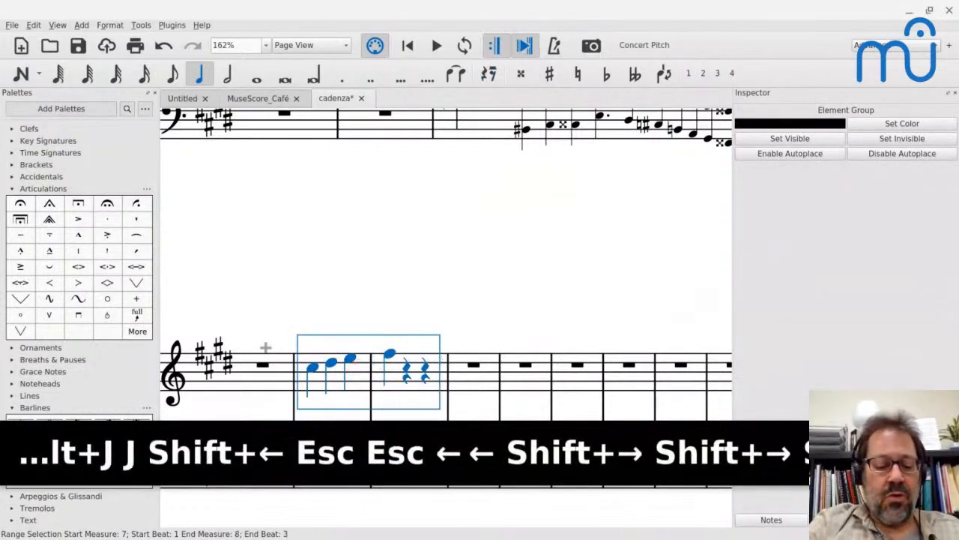
key("ctrl+alt+j")
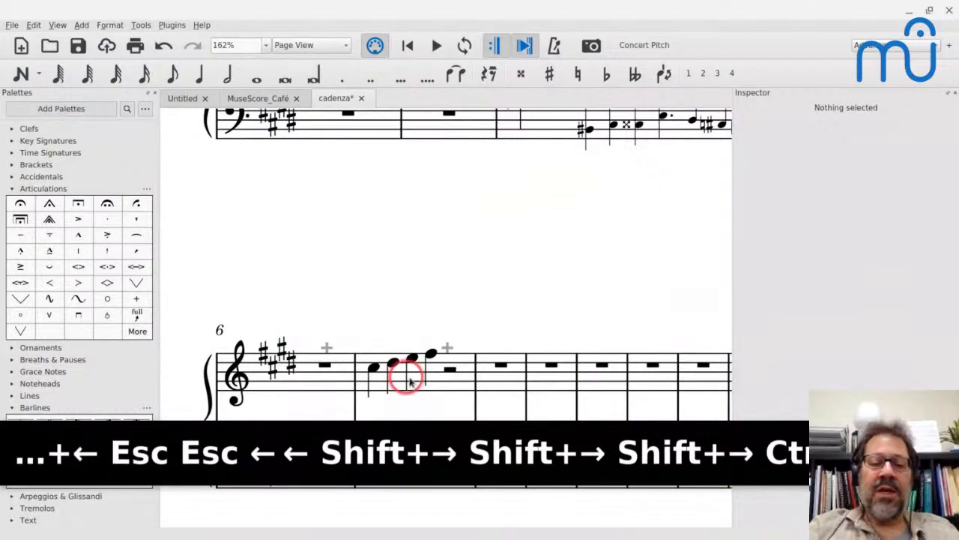
left_click(448, 369)
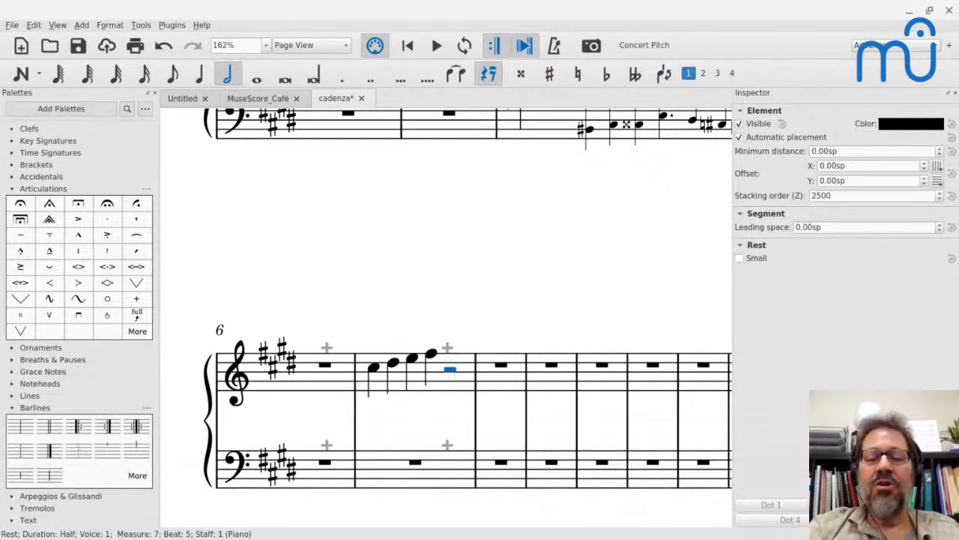
key("ctrl+BackSpace")
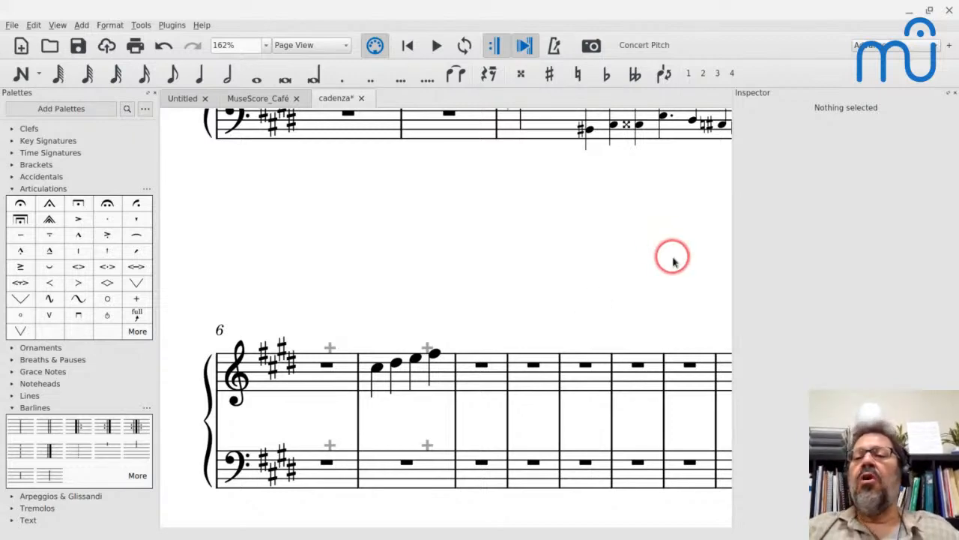
Select the upper note of the first beamed eighth-note chord in the bass cadenza of measure 5.
scroll(402, 239, "up", 5)
scroll(400, 232, "right", 5)
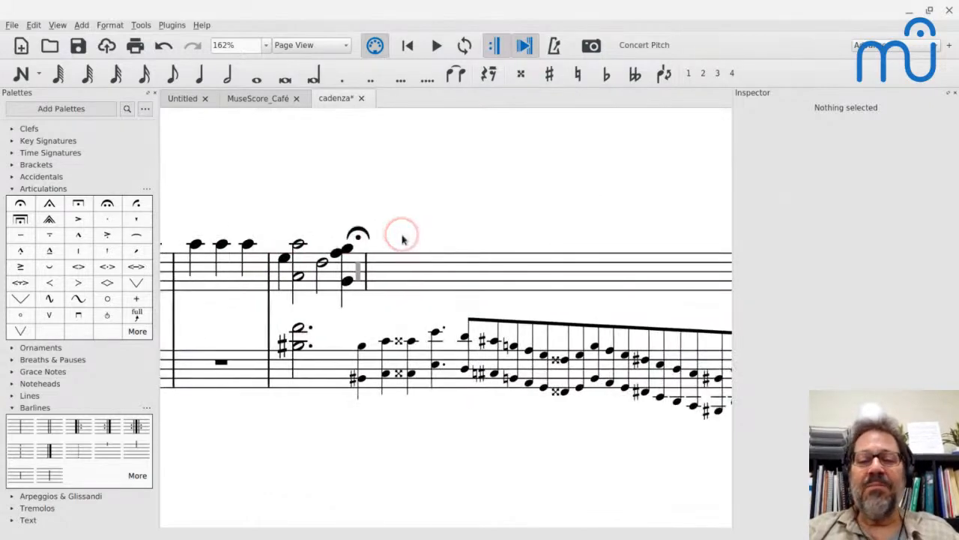
left_click(464, 338)
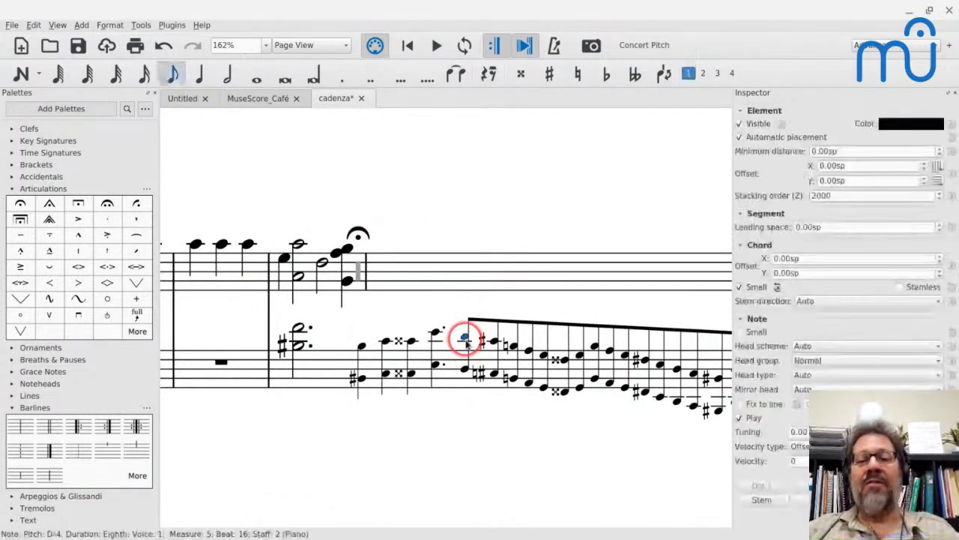
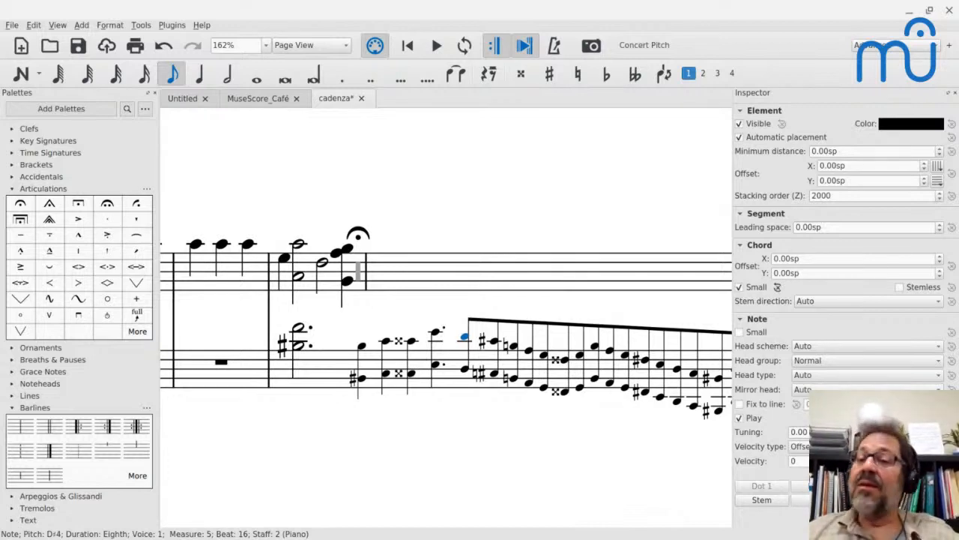
Set the leading space of the invisible rest beneath the fermata in measure 5 to -1.80sp and save the score.
left_click(359, 275)
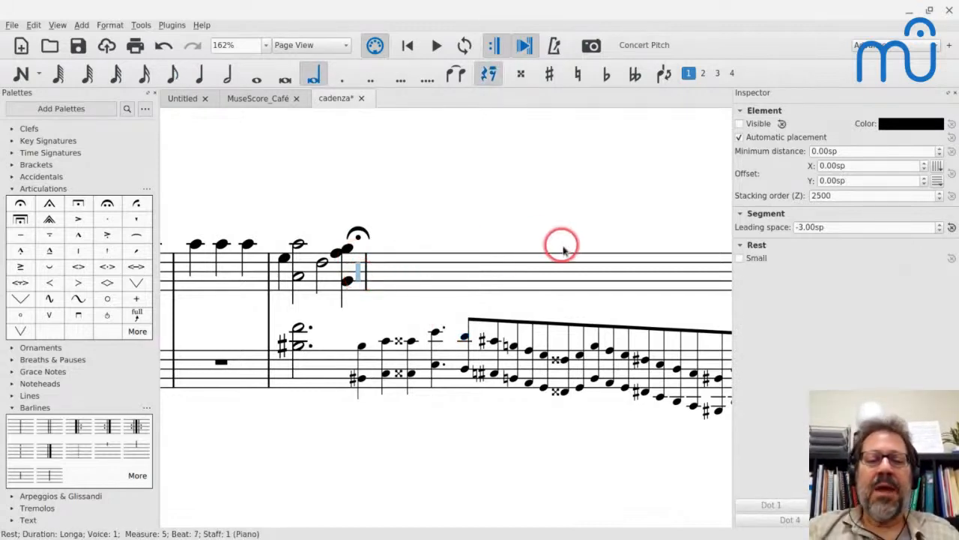
scroll(384, 292, "down", 5)
left_click(370, 275)
scroll(373, 279, "up", 5)
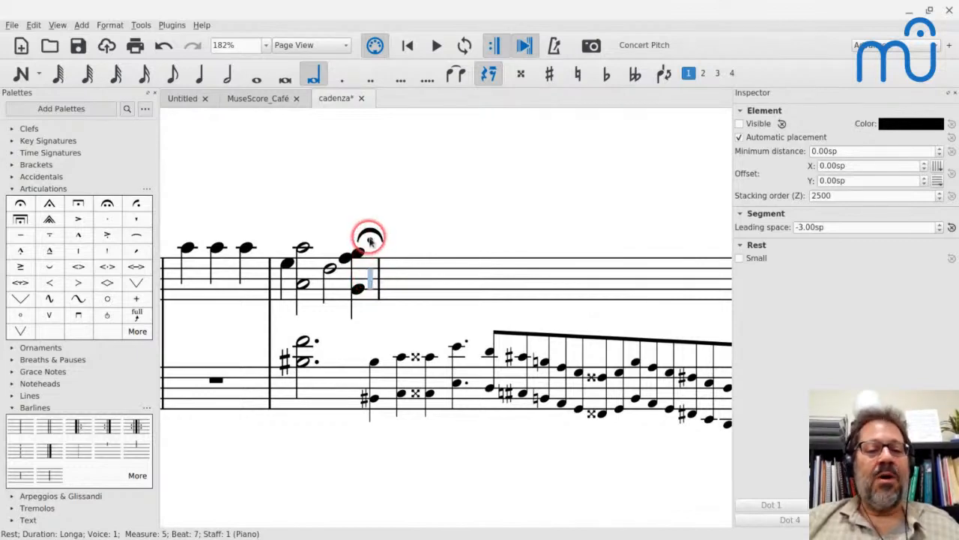
left_click(862, 227)
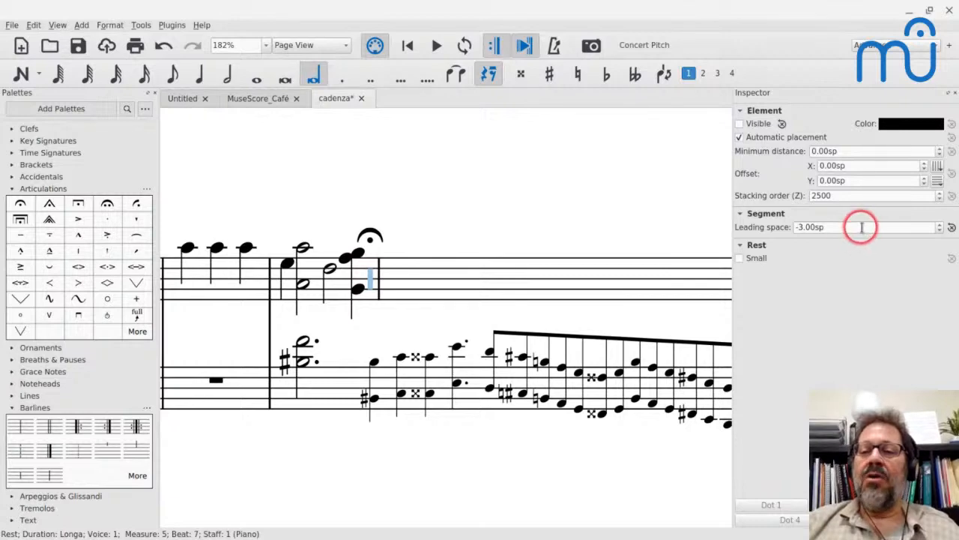
key("Up")
key("Up")
key("Up")
key("Up")
key("Up")
key("Up")
key("Up")
key("Up")
key("Up")
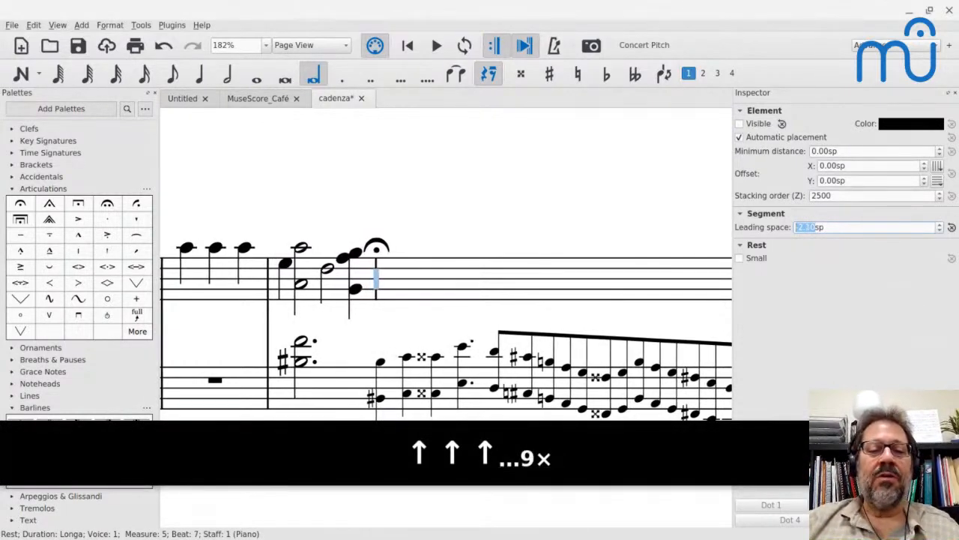
key("Up")
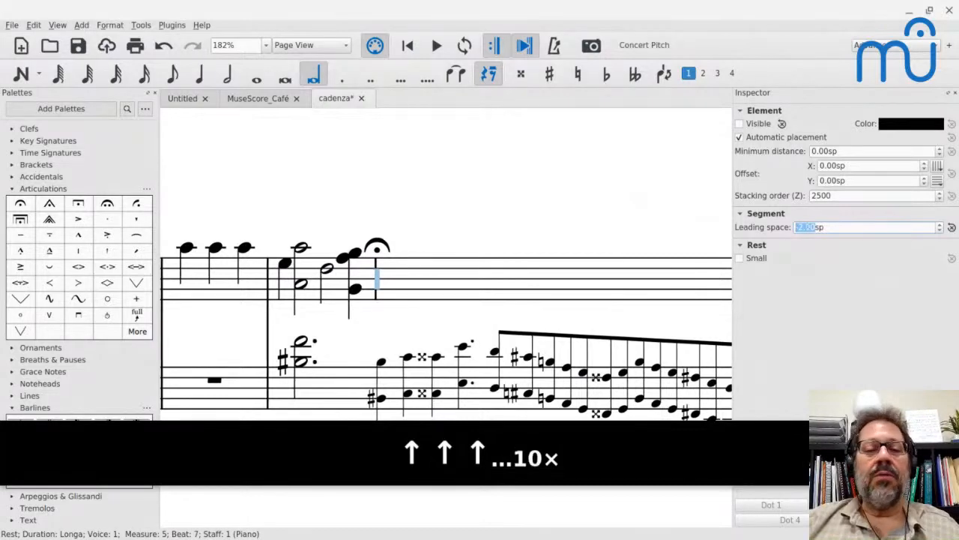
key("Down")
key("Down")
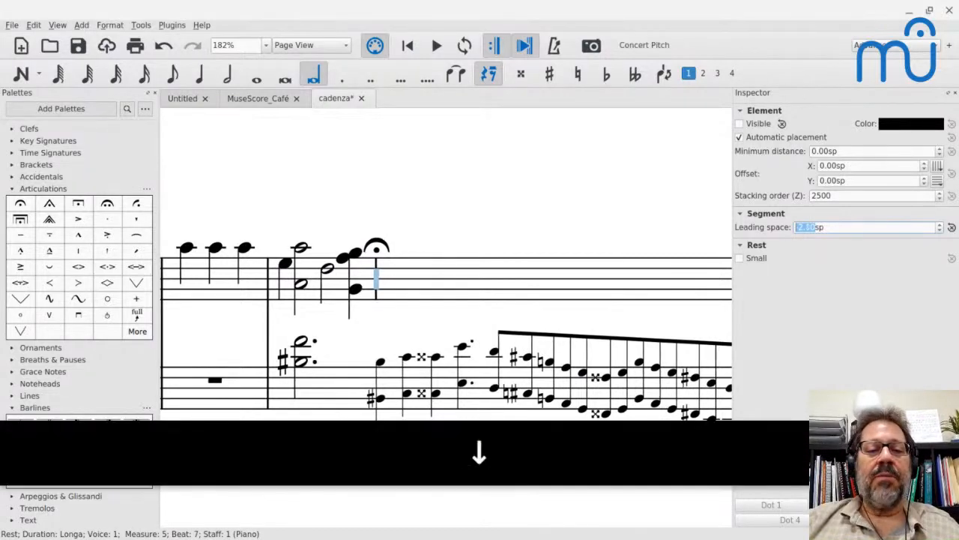
key("Up")
key("Up")
key("Up")
key("Up")
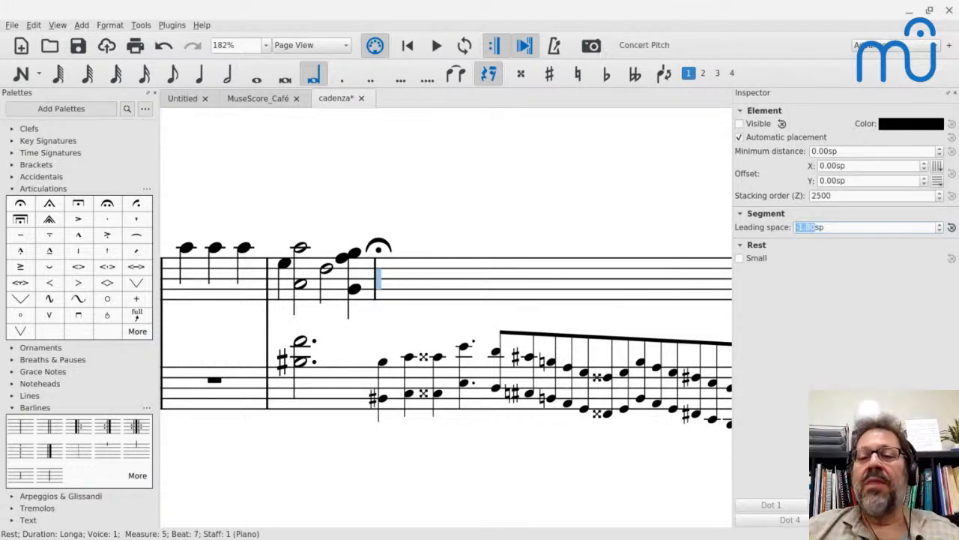
key("Escape")
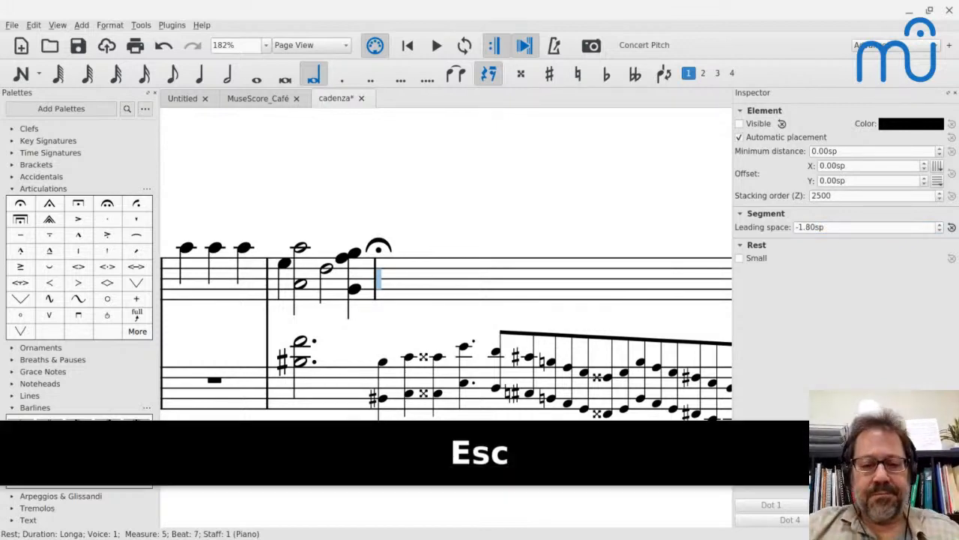
scroll(551, 215, "down", 4)
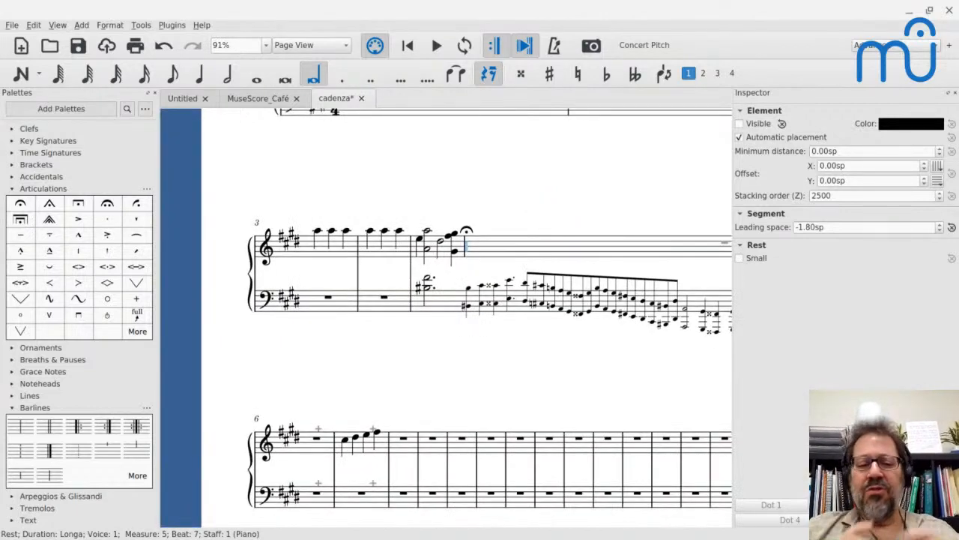
key("ctrl+s")
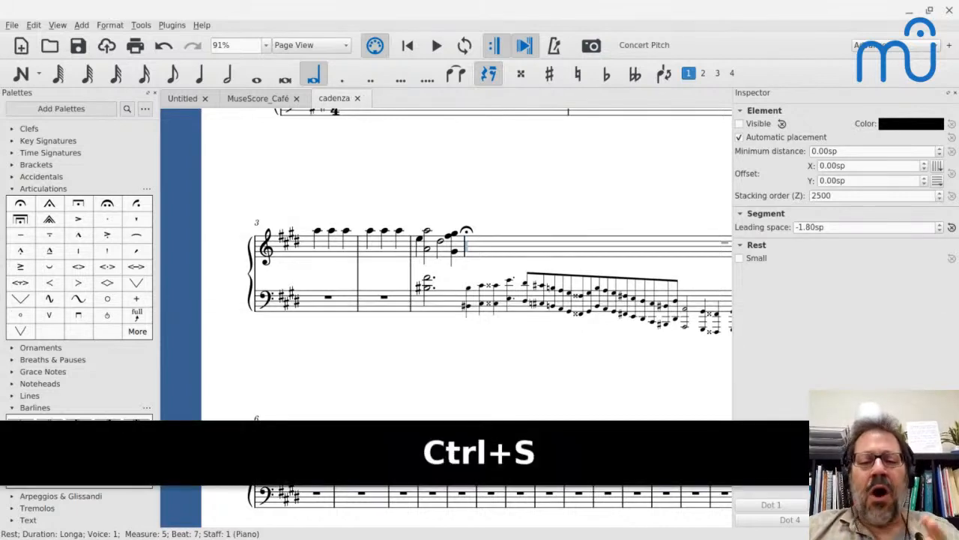
Enter the quarter notes D, F and E in the bass staff from the start of measure 9.
scroll(382, 322, "down", 5)
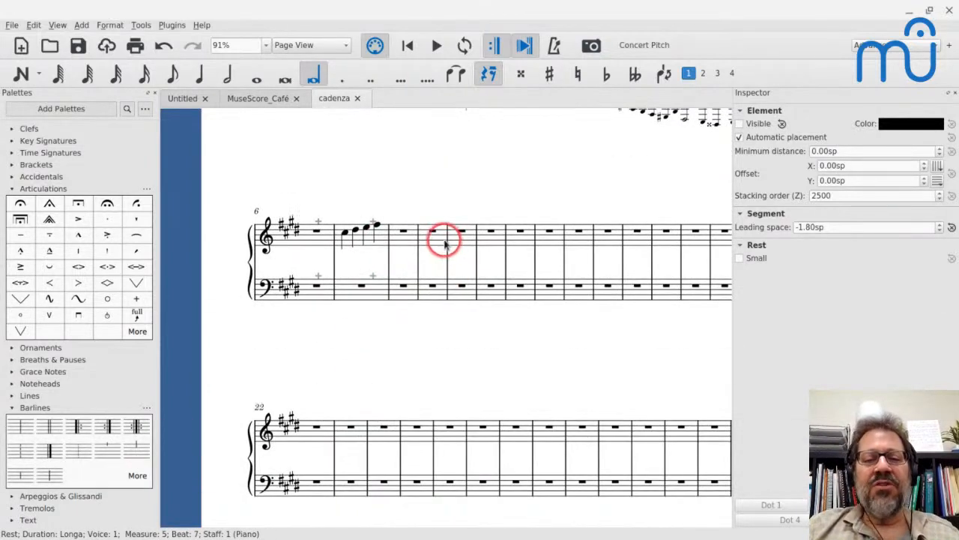
scroll(431, 236, "up", 2)
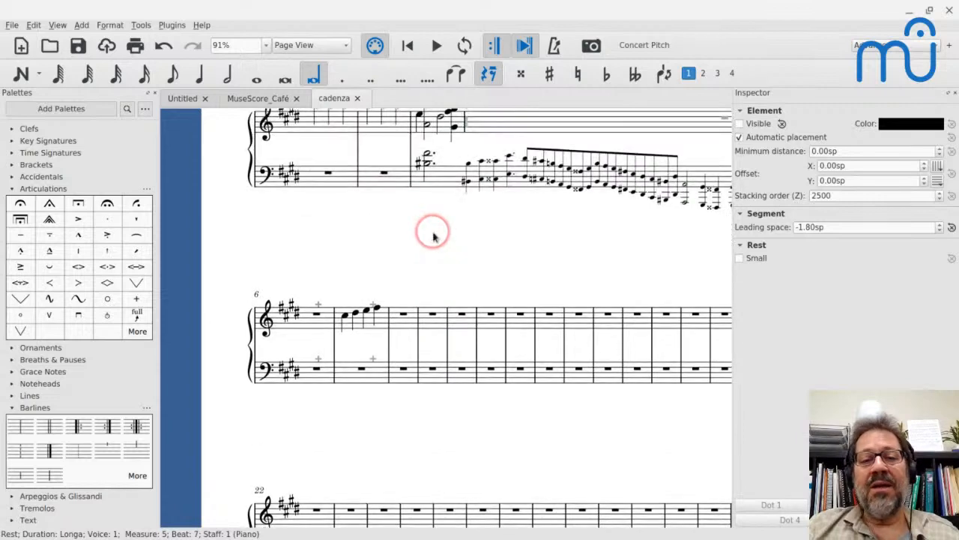
scroll(432, 236, "up", 2)
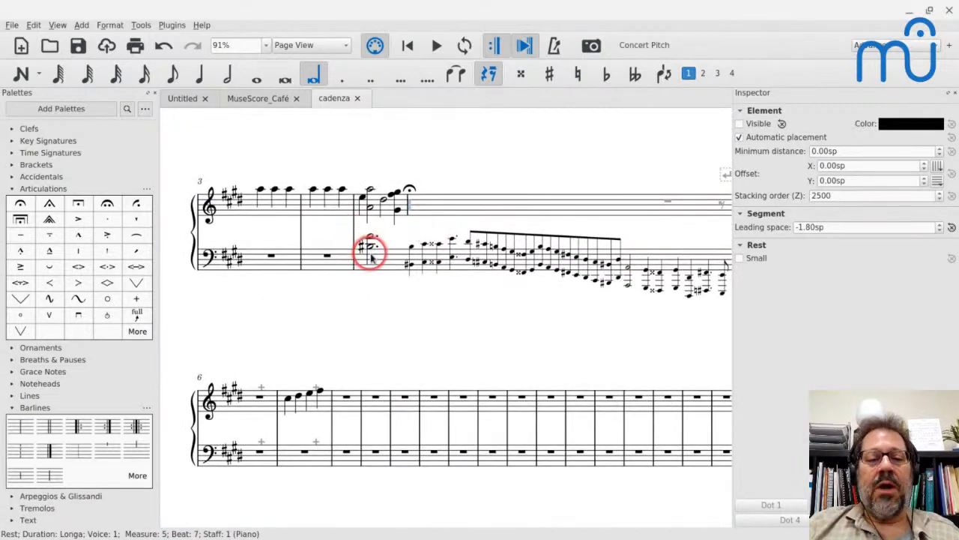
left_click(378, 456)
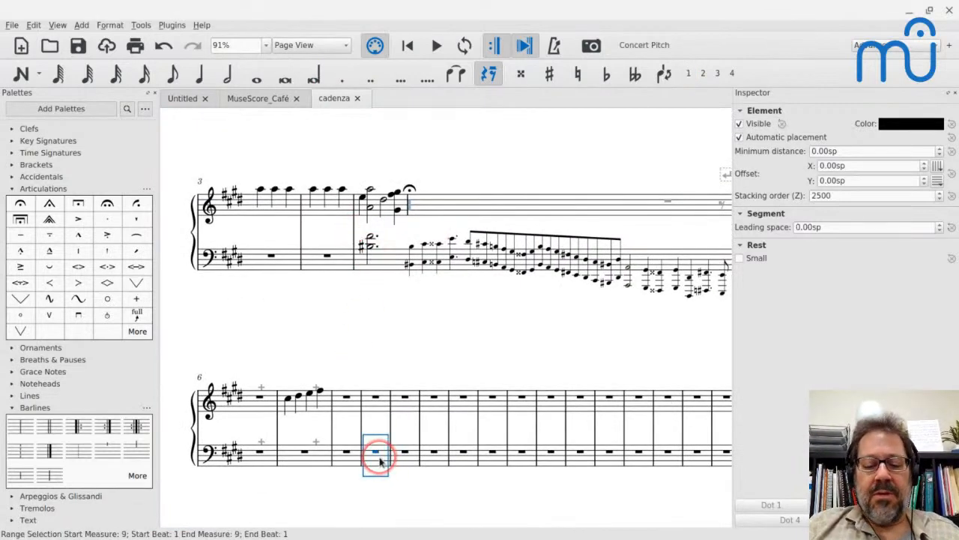
key("n")
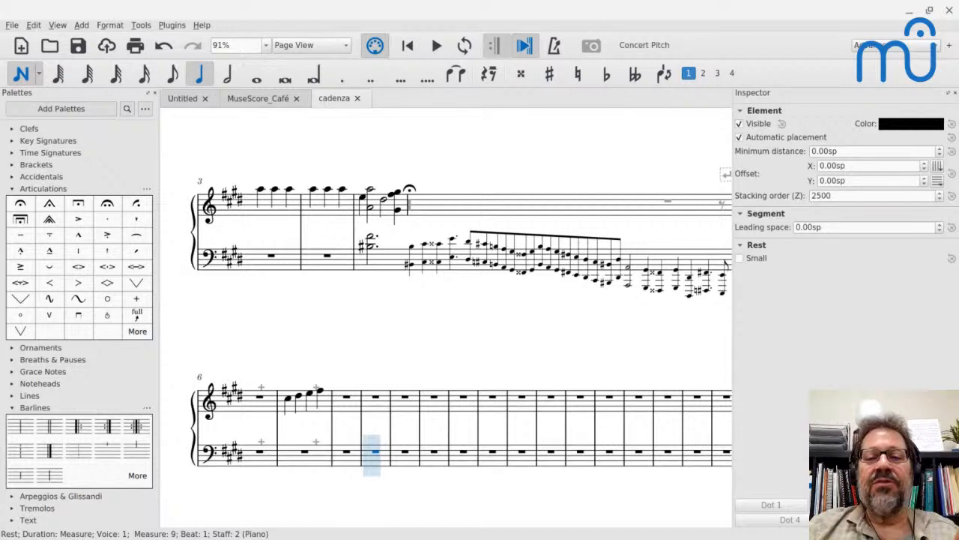
scroll(519, 182, "right", 3)
scroll(519, 182, "down", 1)
key("Escape")
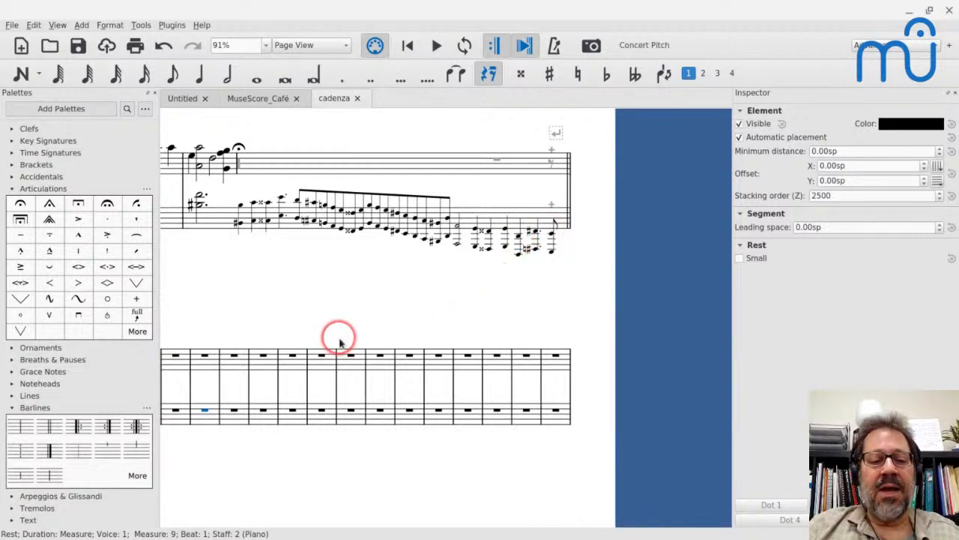
key("n")
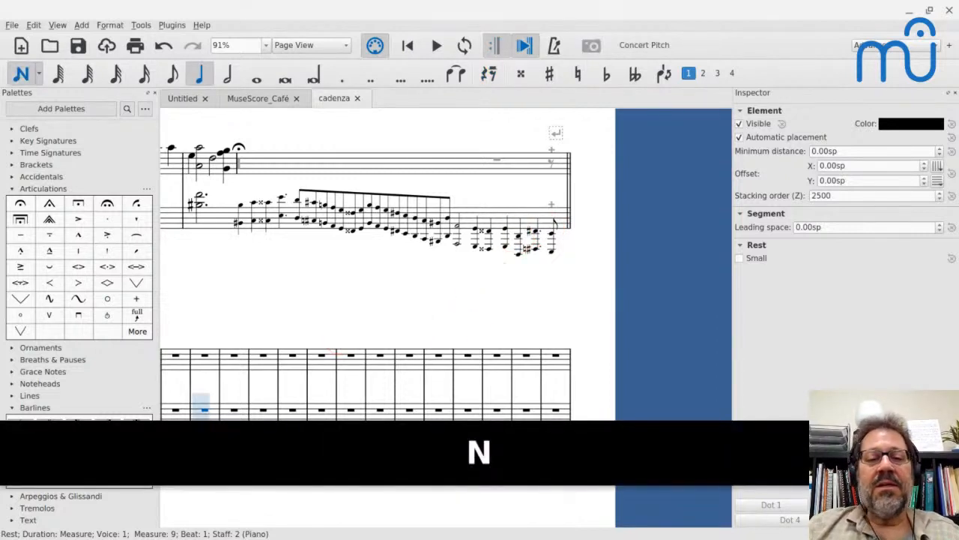
key("d")
key("f")
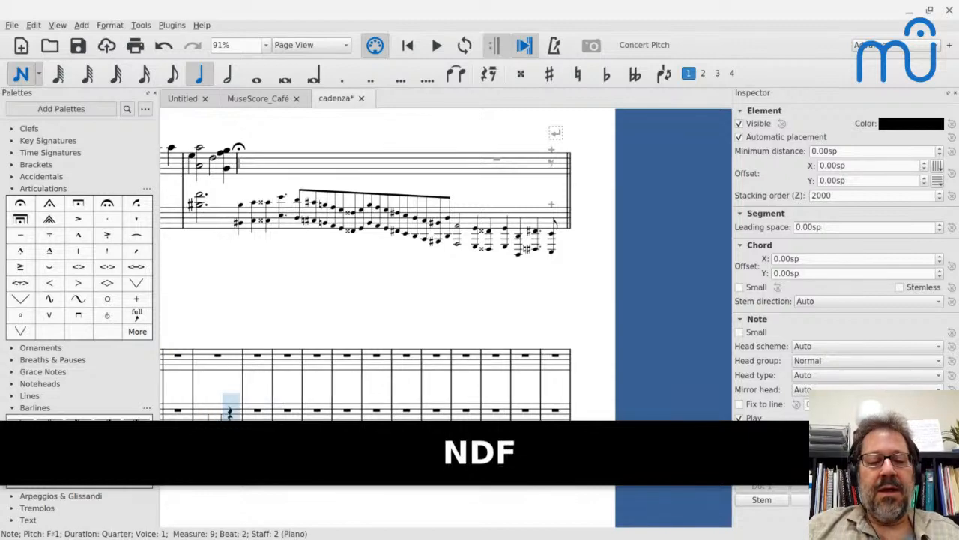
key("e")
key("Escape")
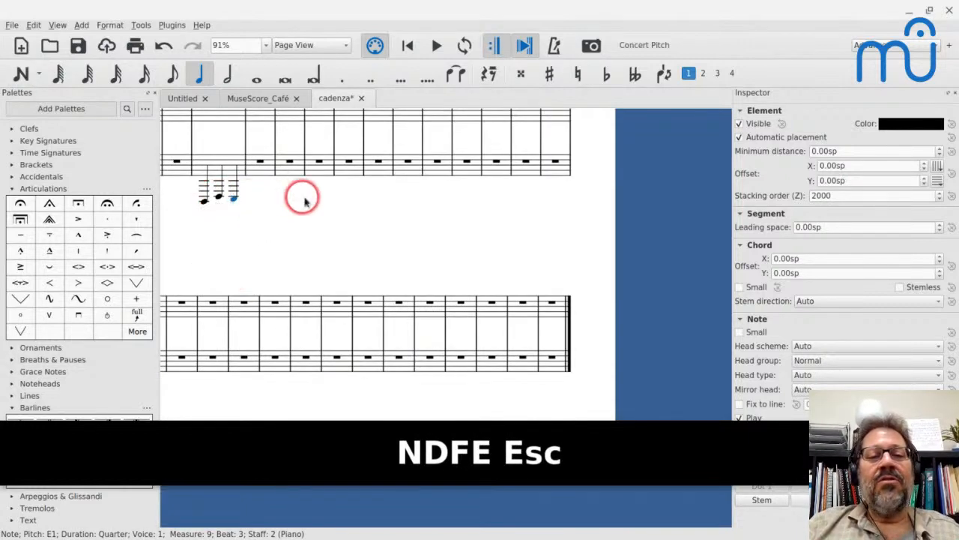
Change the second bass note of measure 9, the F, to a dotted quarter.
scroll(307, 199, "up", 3)
scroll(308, 201, "up", 1)
scroll(308, 200, "left", 3)
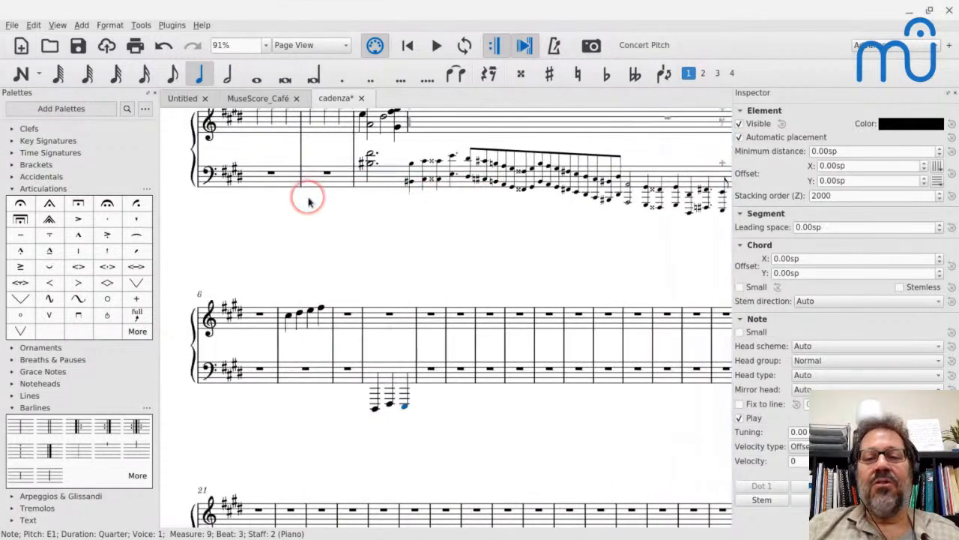
left_click(390, 406)
key("period")
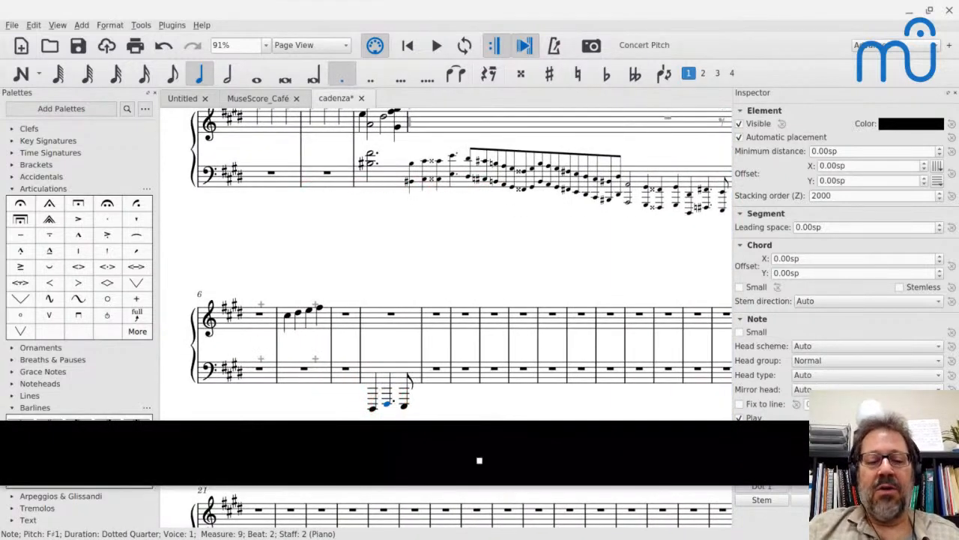
Raise the three bass notes of measure 9 by one octave and clear the selection.
left_click(373, 407)
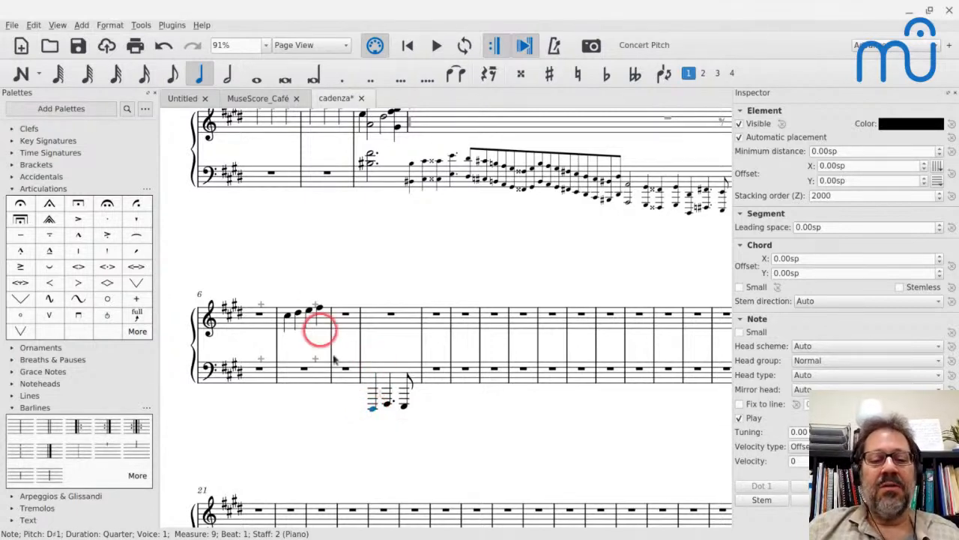
key("shift+Right")
key("shift+Right")
key("ctrl+Up")
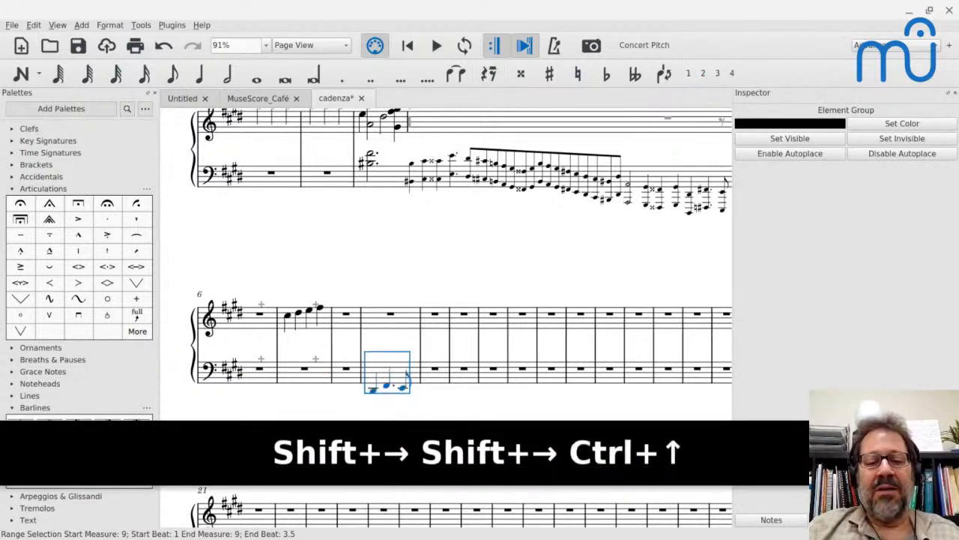
key("Escape")
In Insert mode, add eighth notes C, B, E, D, G, F, E, A, B, C and D before measure 9's first bass note.
scroll(322, 356, "down", 3)
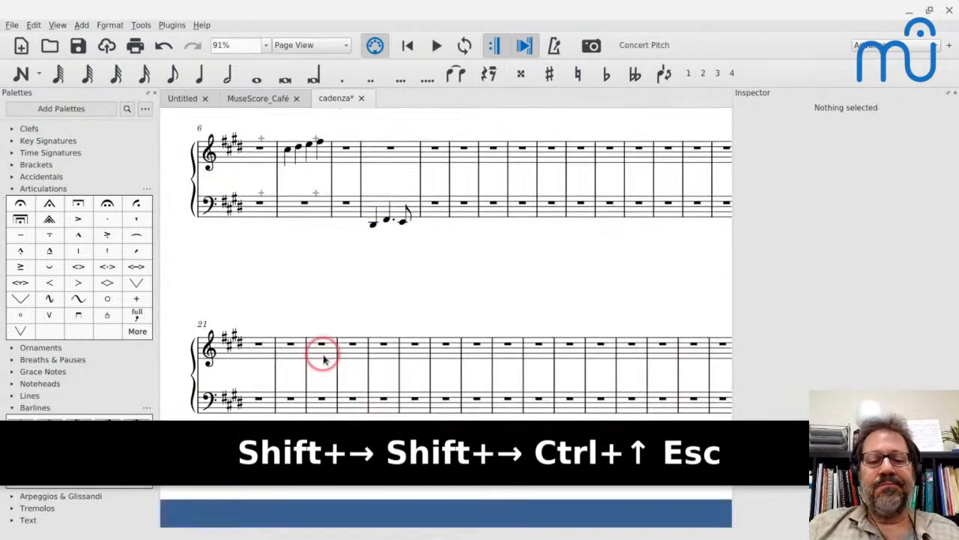
left_click(373, 223)
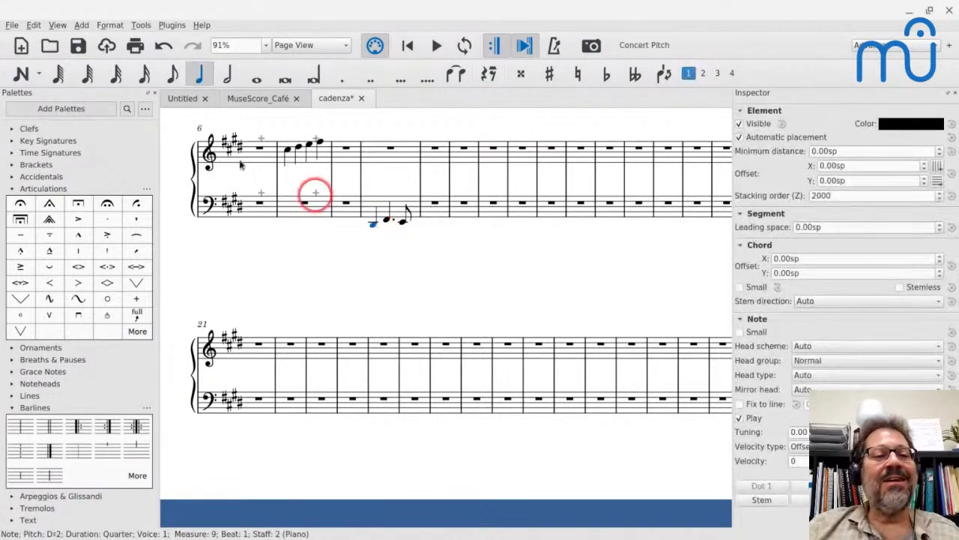
left_click(39, 73)
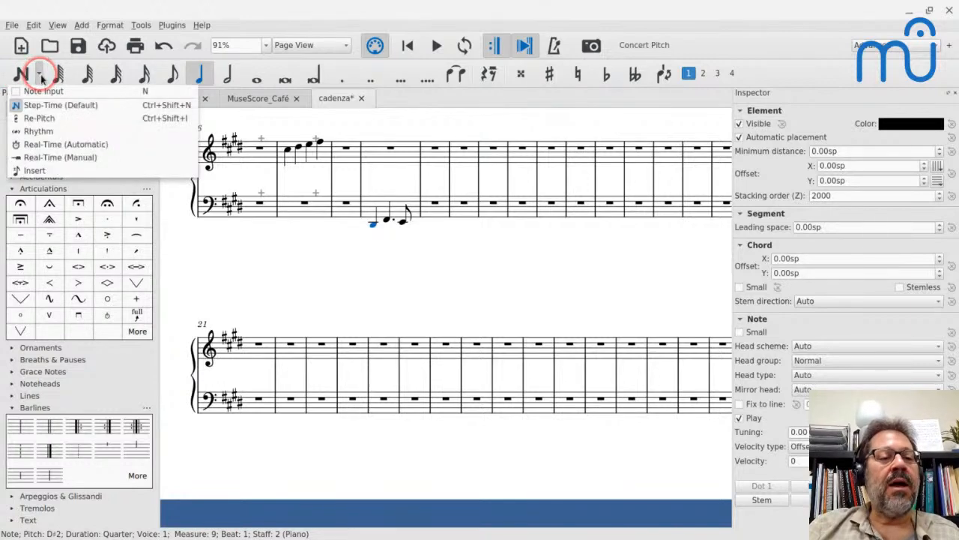
left_click(38, 172)
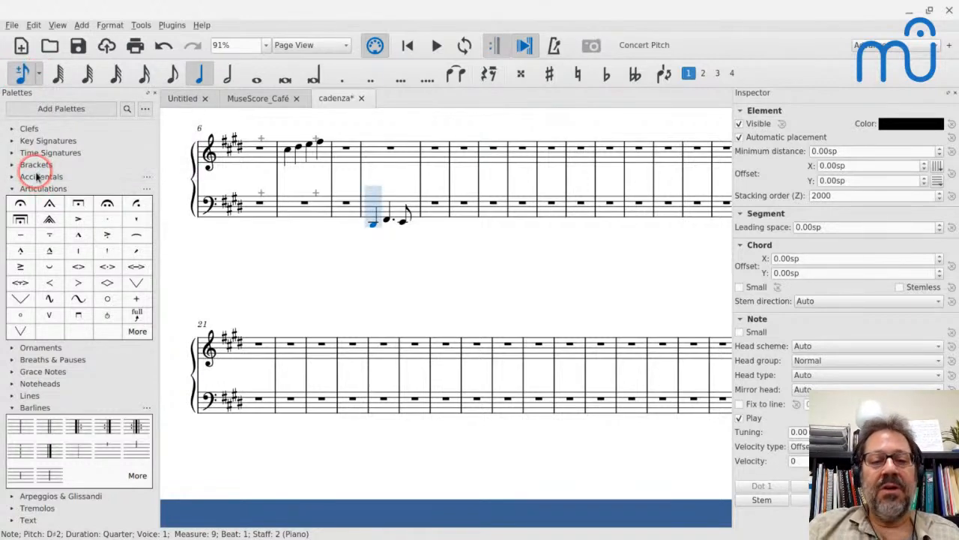
key("4")
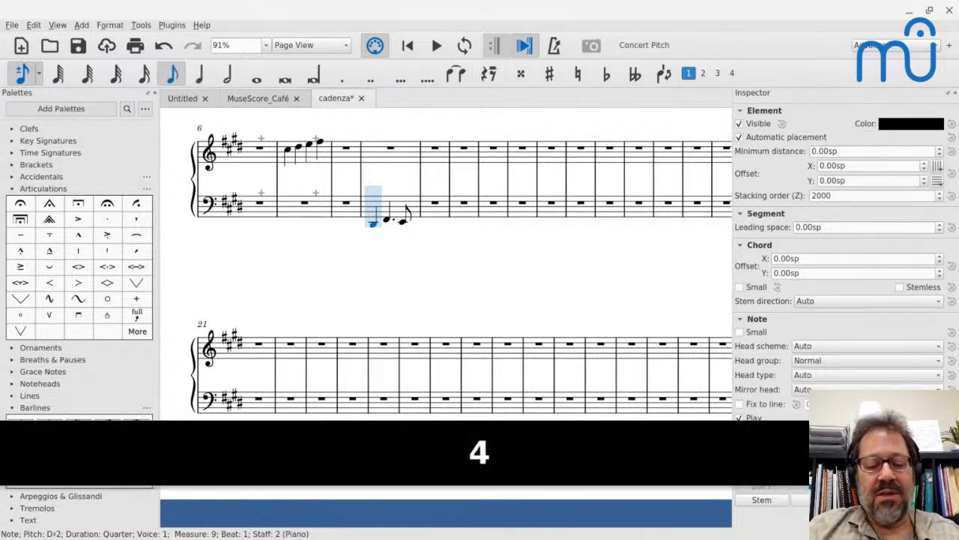
key("c")
key("b")
key("e")
key("d")
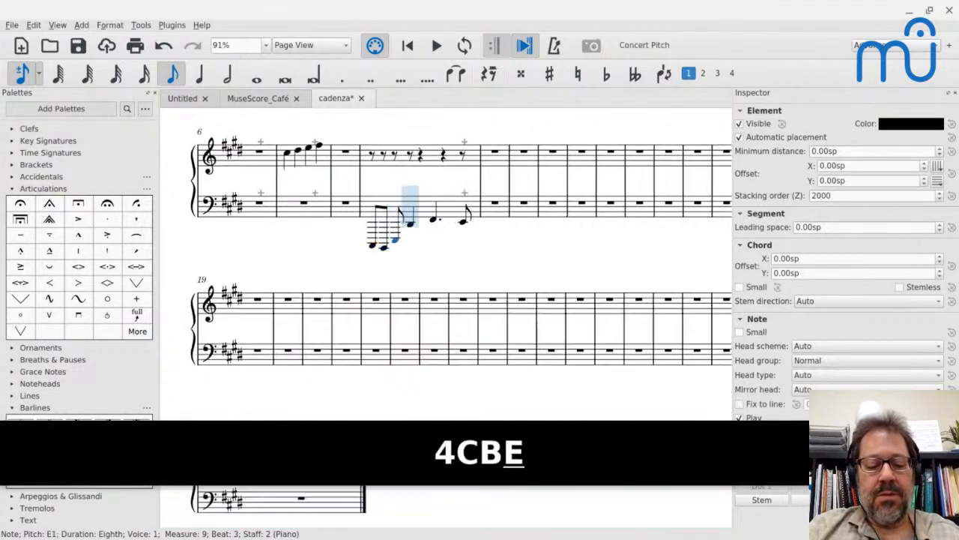
key("g")
key("f")
key("e")
key("a")
key("b")
key("c")
key("d")
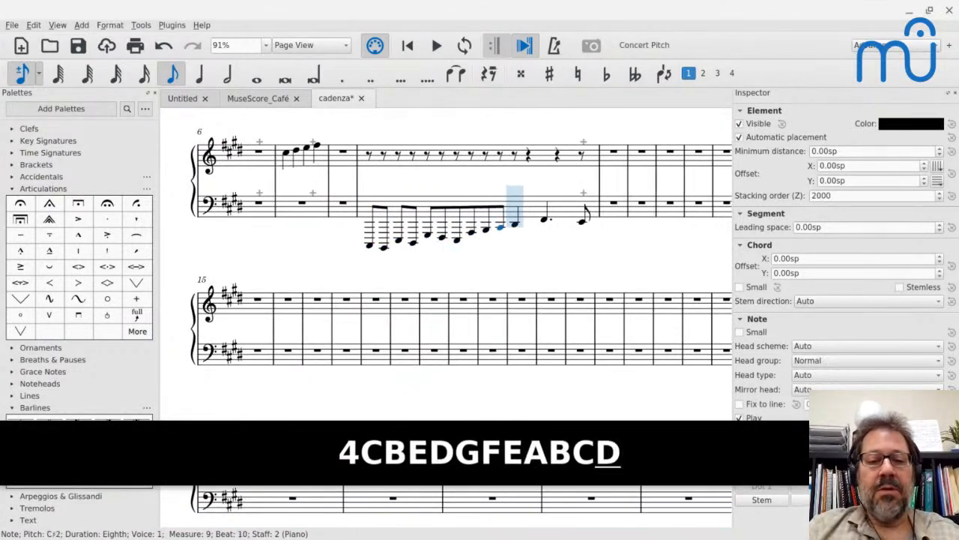
Insert eighth notes E, D, E, E, E, F, C and D before the quarter-note D in measure 9's bass, ending note input.
key("e")
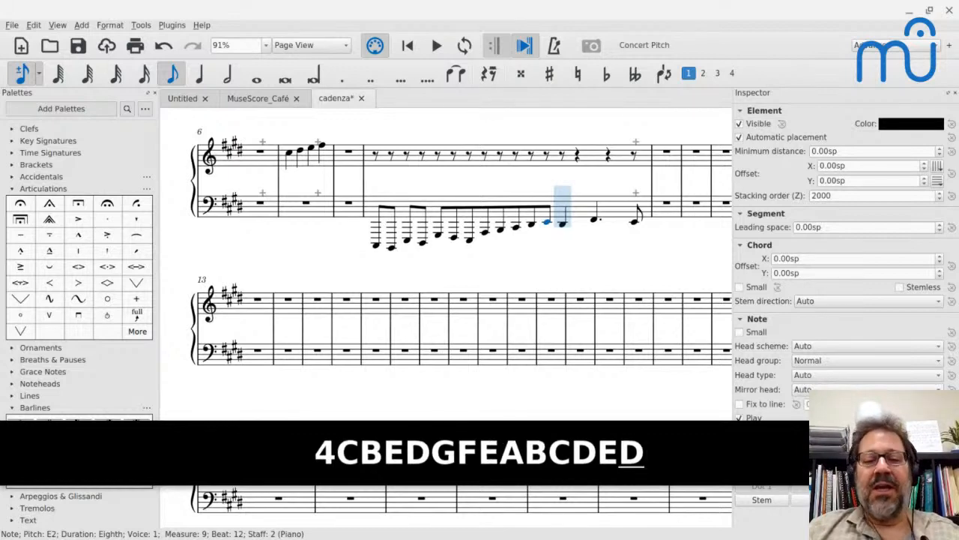
key("d")
key("e")
key("e")
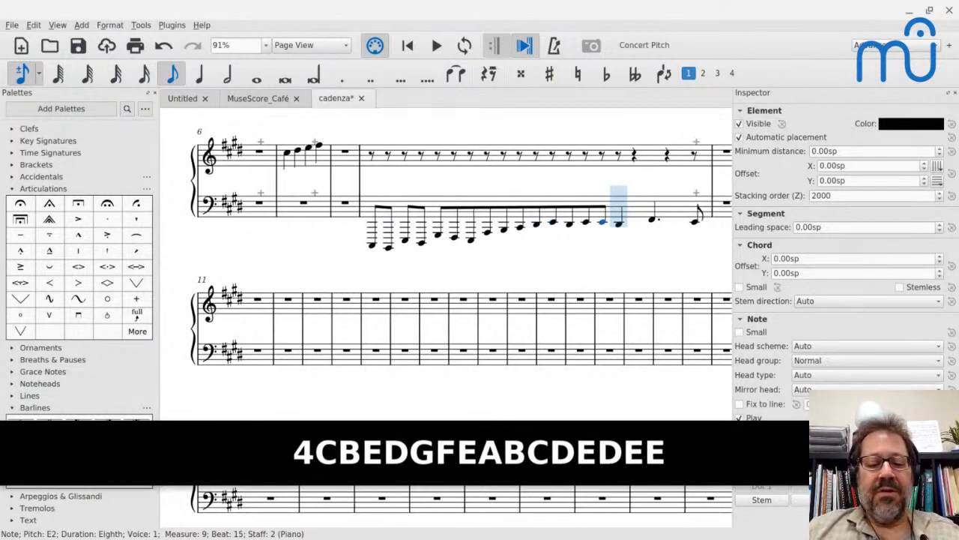
key("e")
key("f")
key("c")
key("d")
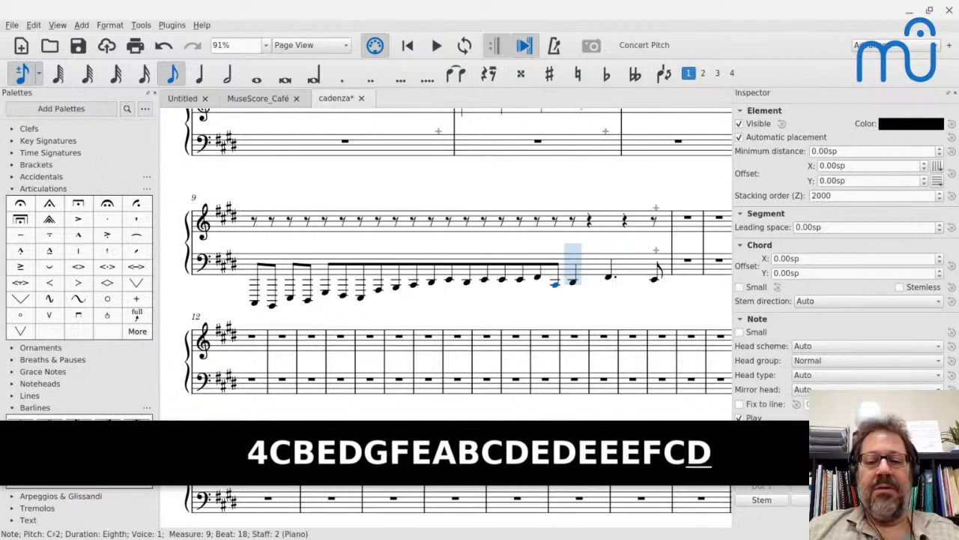
key("Escape")
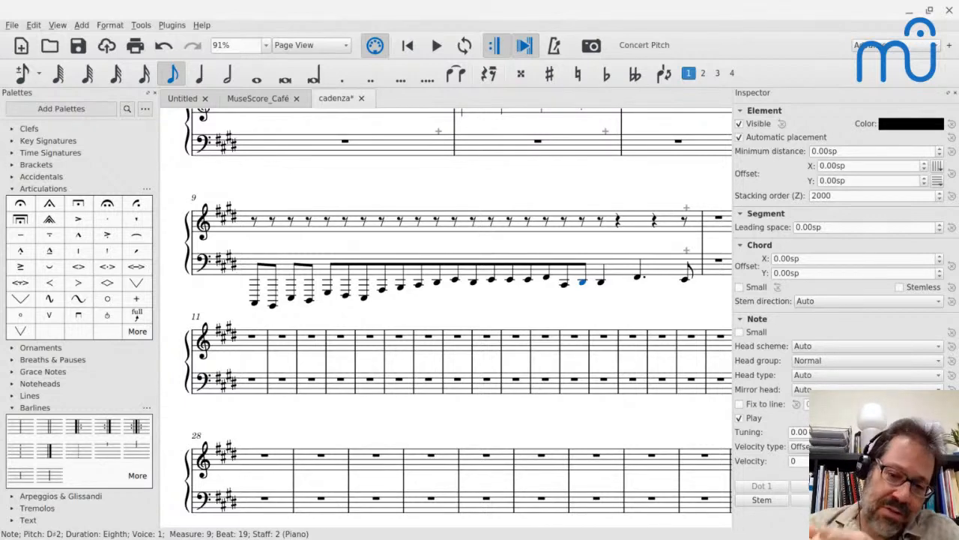
In Step Time mode, enter a quarter-note D, a dotted-quarter F and an eighth-note E in measure 13's bass.
left_click(39, 73)
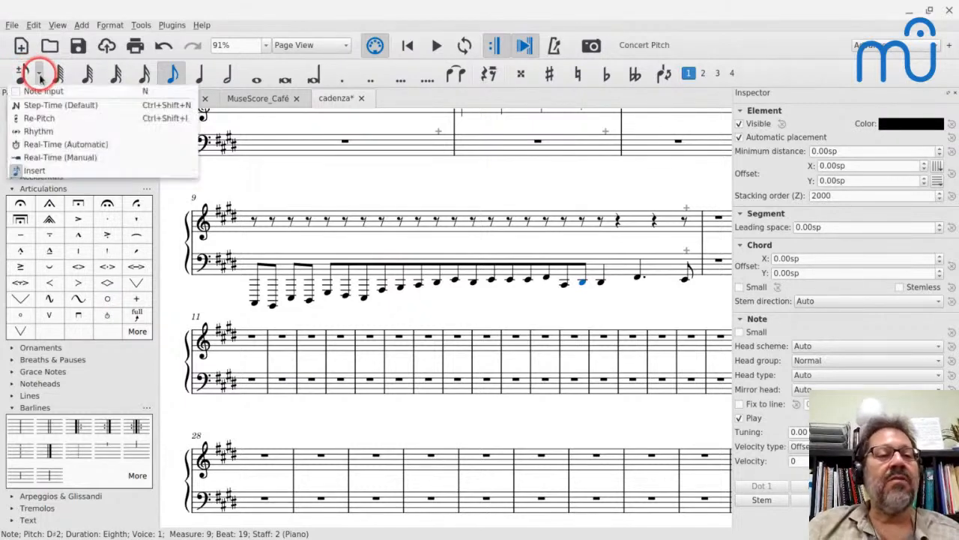
left_click(55, 109)
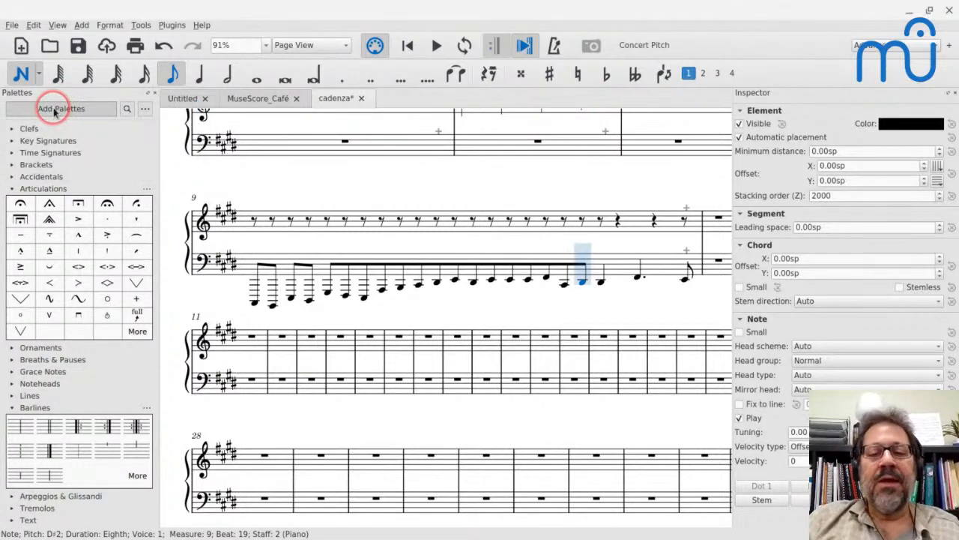
key("Escape")
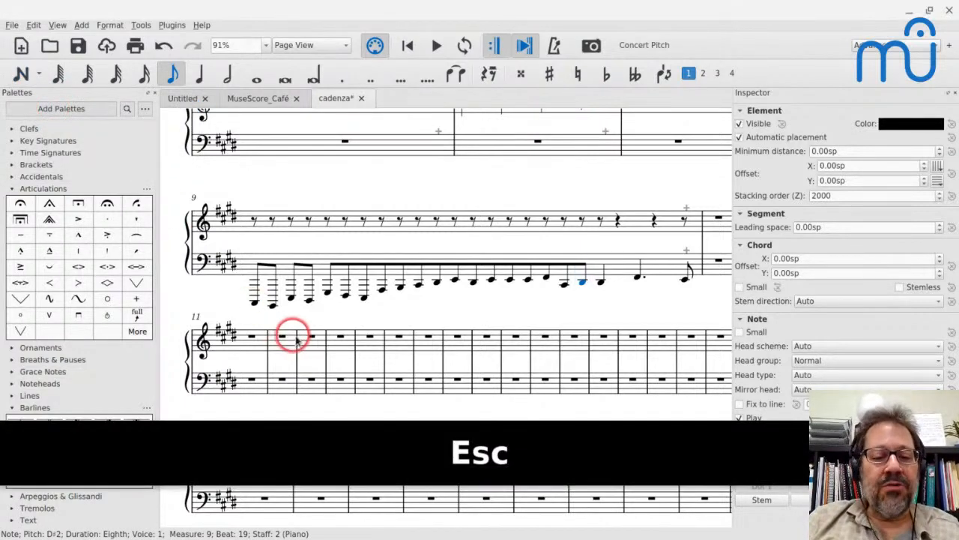
left_click(317, 371)
key("n")
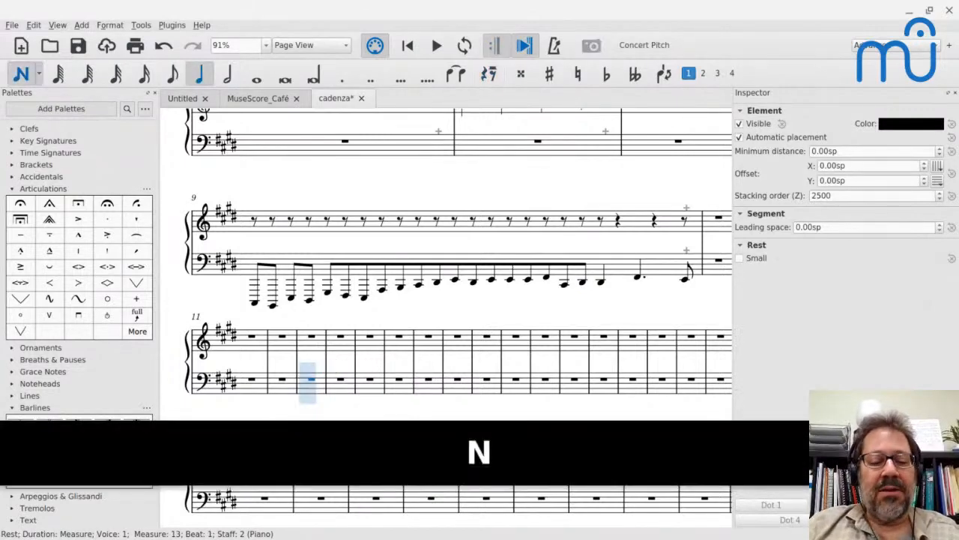
key("d")
key("5")
key("period")
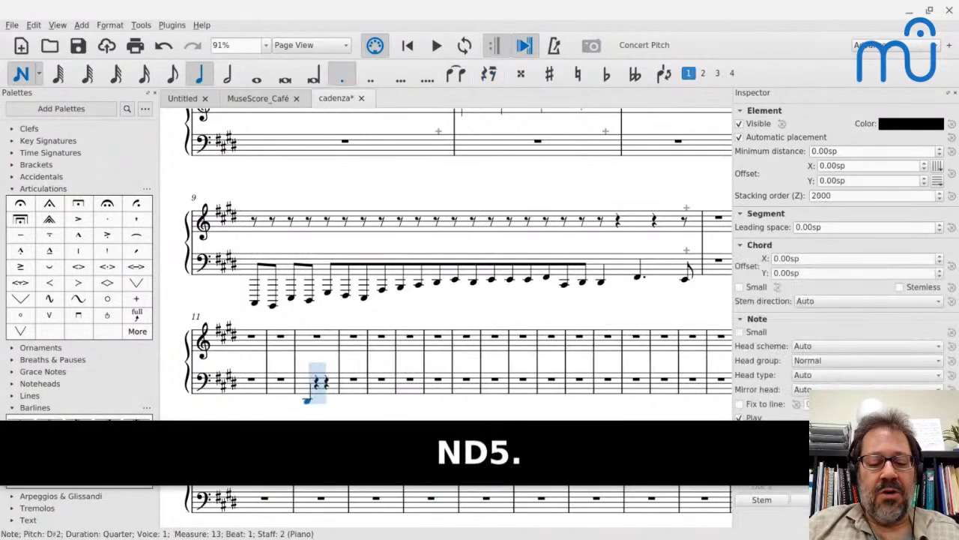
key("f")
key("4")
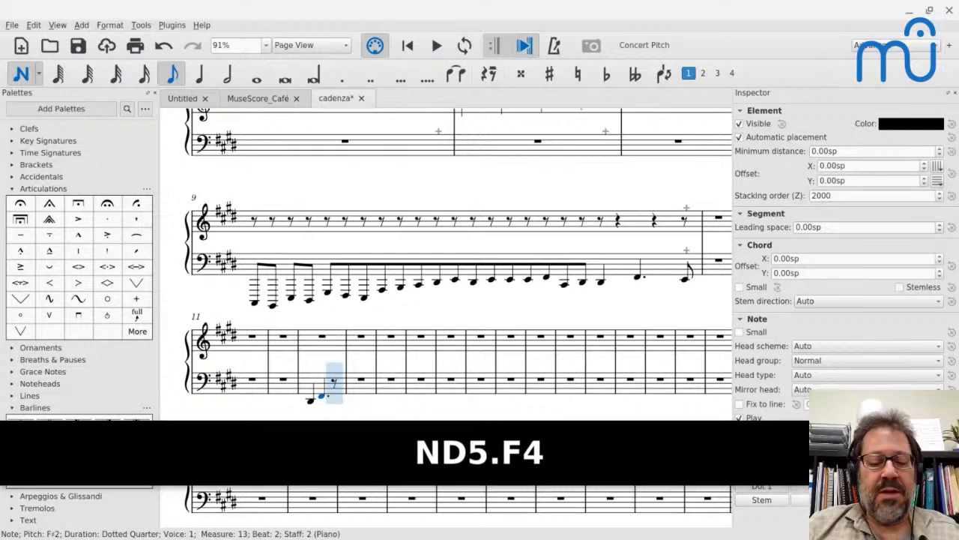
key("e")
Insert eighth notes C, D, E, F, E, D, C, D, E and F before measure 13's quarter-note D, ending note input.
key("Left")
key("Left")
key("Left")
key("Right")
key("Left")
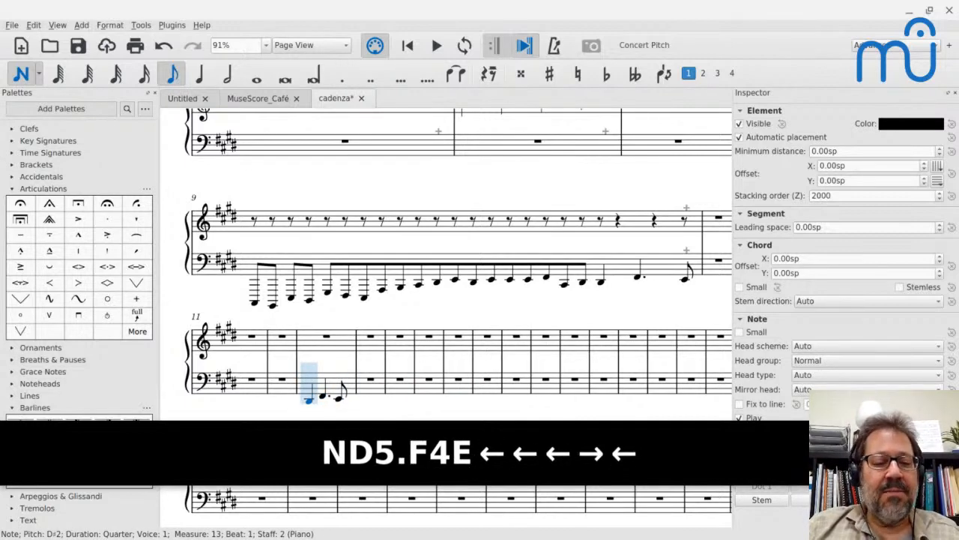
left_click(21, 74)
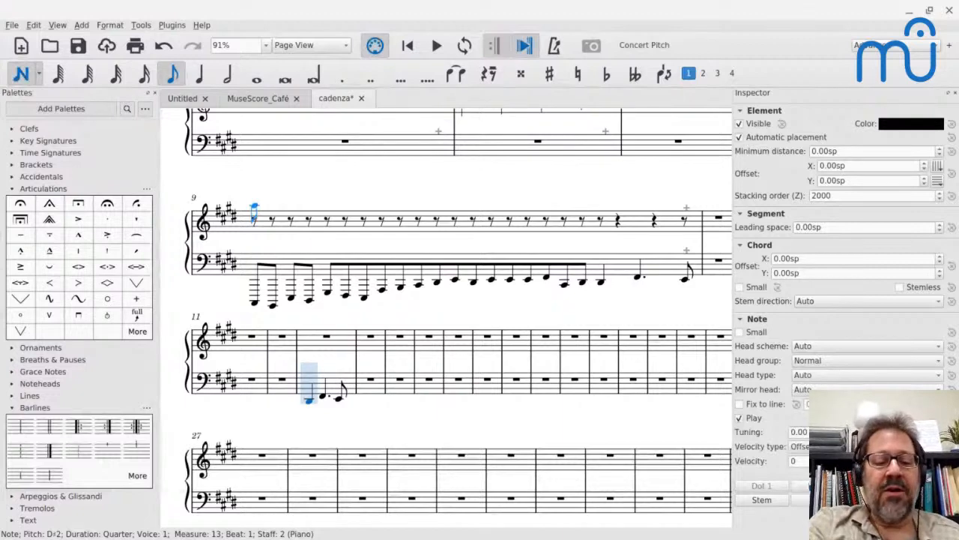
key("4")
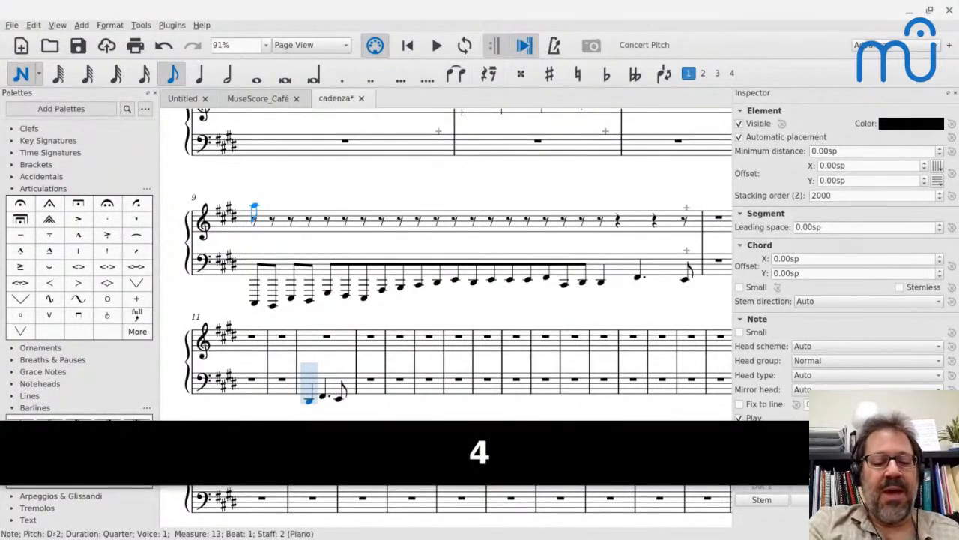
key("4")
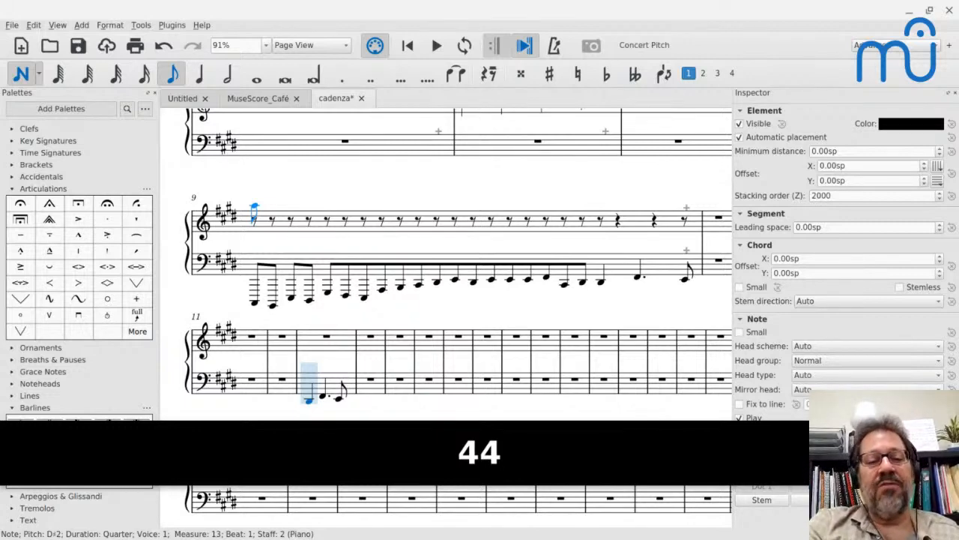
key("ctrl+shift+c")
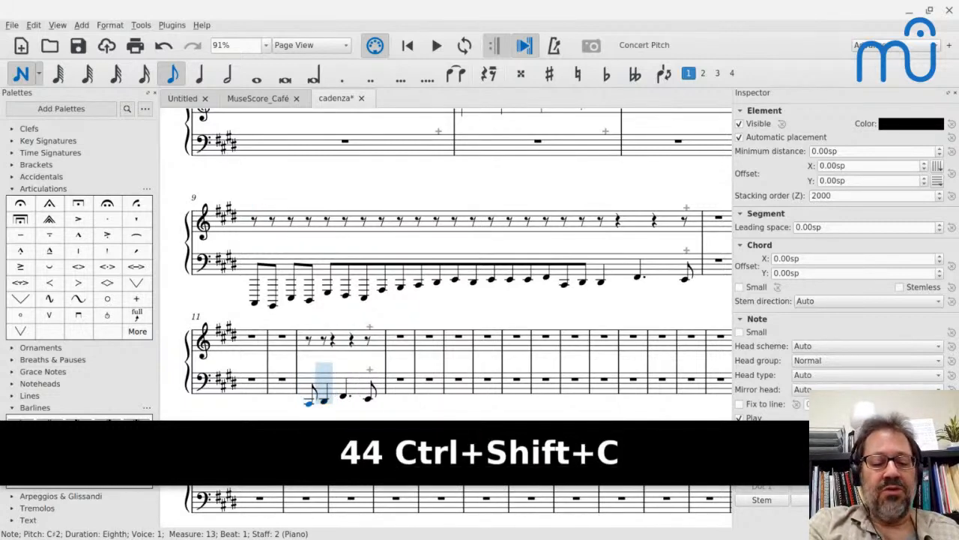
key("ctrl+shift+d")
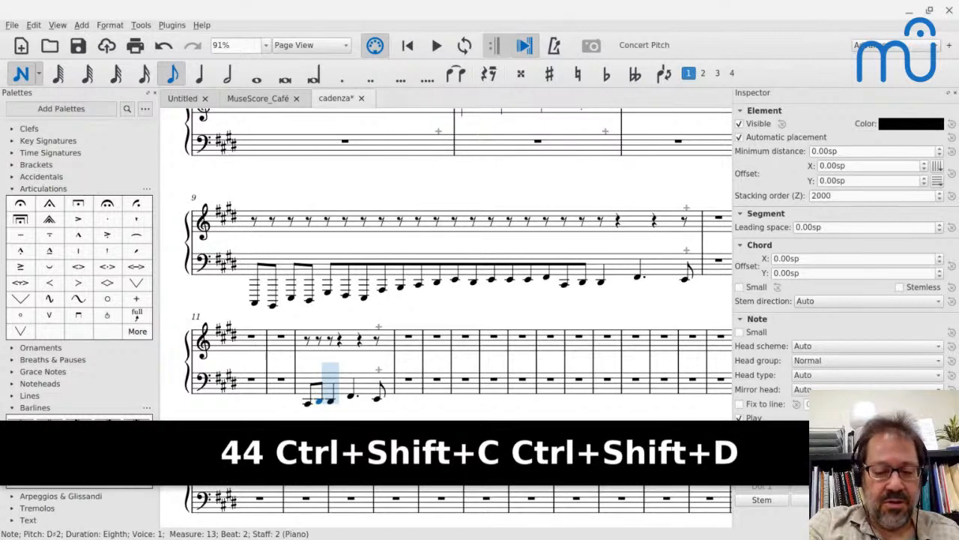
key("ctrl+shift+e")
key("ctrl+shift+f")
key("ctrl+shift+e")
key("ctrl+shift+d")
key("ctrl+shift+c")
key("ctrl+shift+d")
key("ctrl+shift+e")
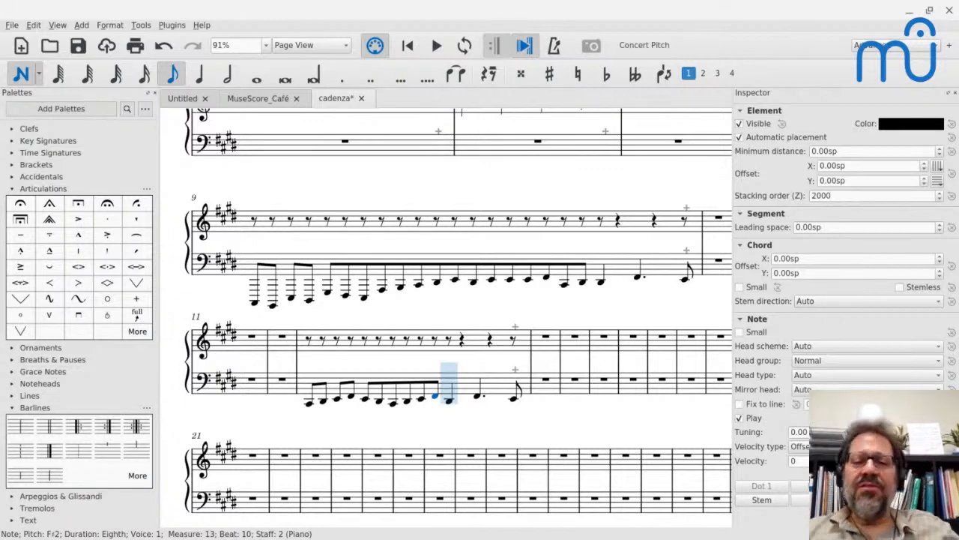
key("Escape")
Clear the selection in the cadenza score and open the Pie Jesu score.
scroll(306, 272, "up", 5)
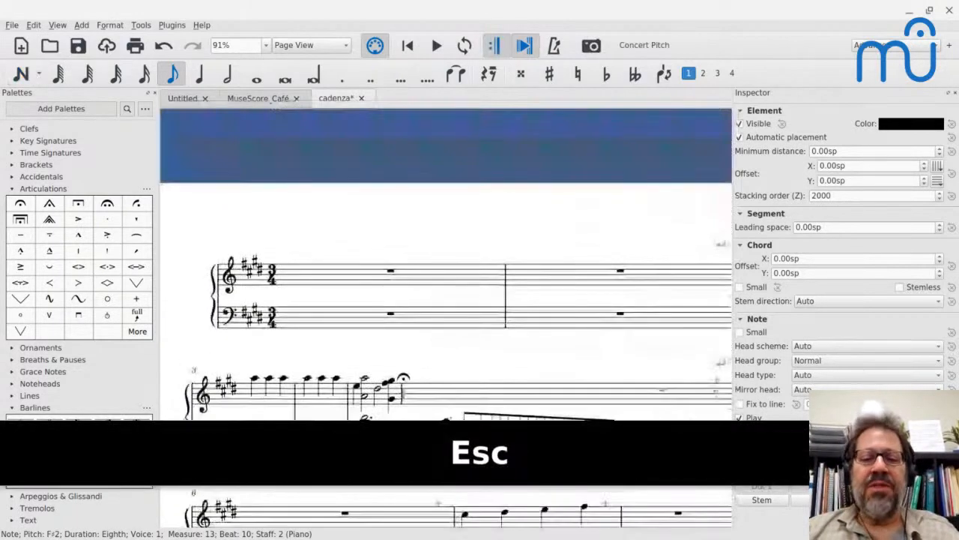
scroll(446, 262, "down", 3)
scroll(307, 274, "down", 1)
scroll(307, 274, "right", 3)
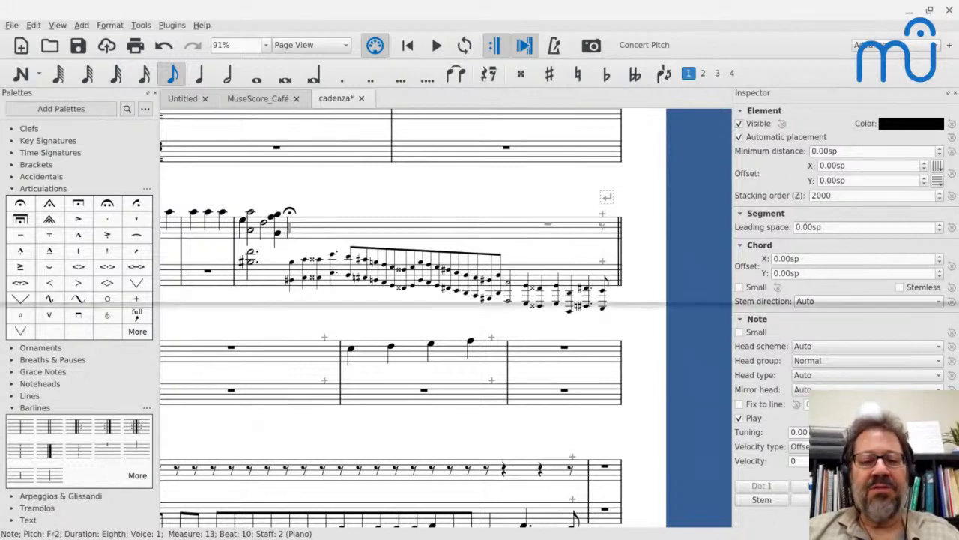
key("Escape")
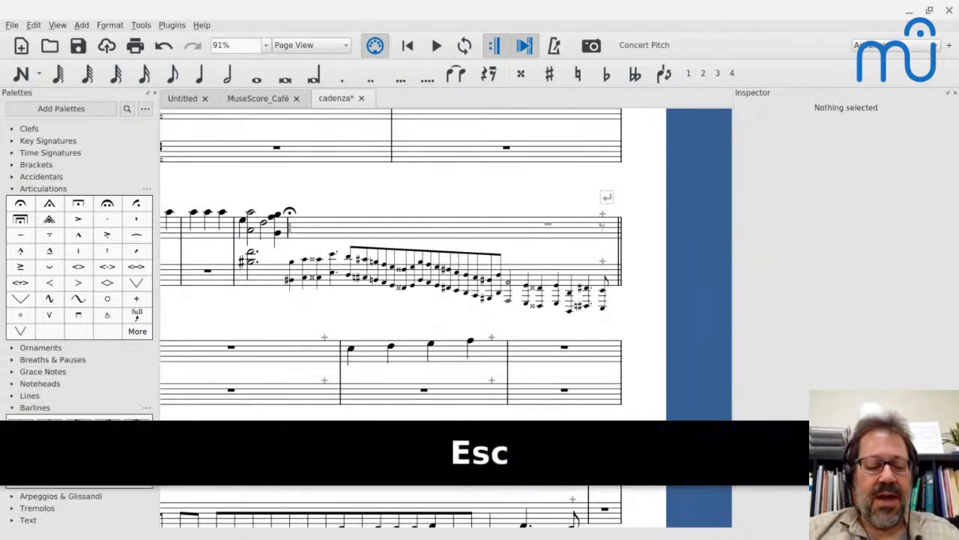
key("ctrl+o")
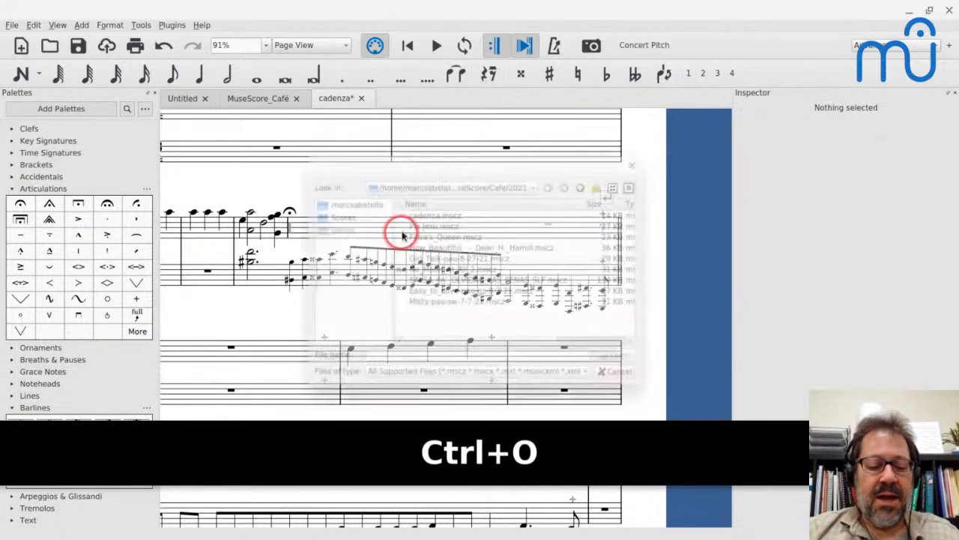
left_click(396, 217)
key("Return")
key("Return")
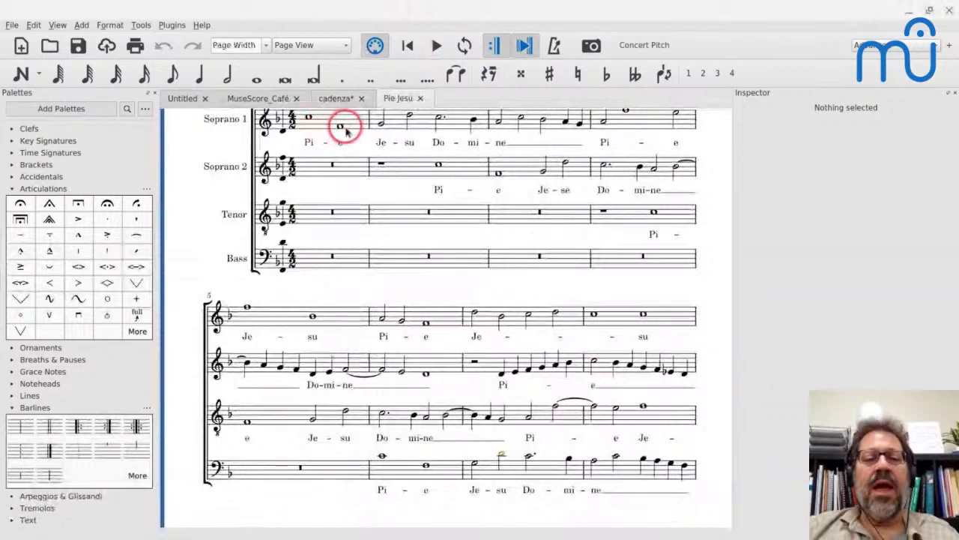
Join the first four measures of Pie Jesu into one measure, selecting them across all four voices.
scroll(345, 129, "up", 1)
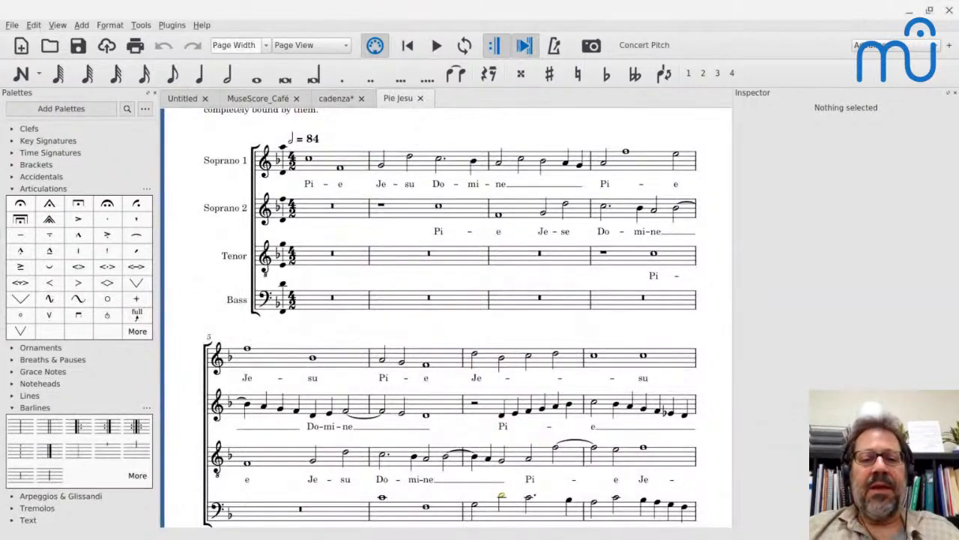
left_click(356, 162)
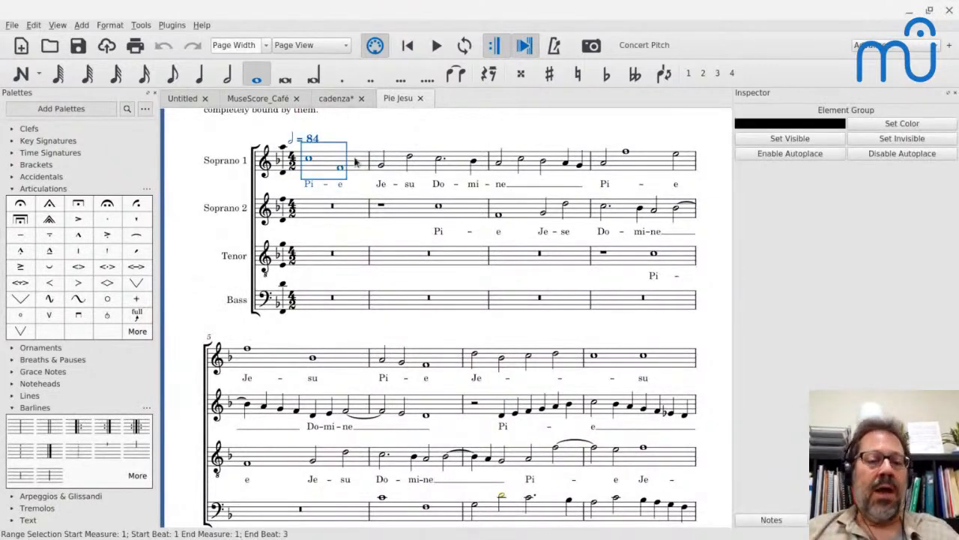
left_click(622, 302, "shift")
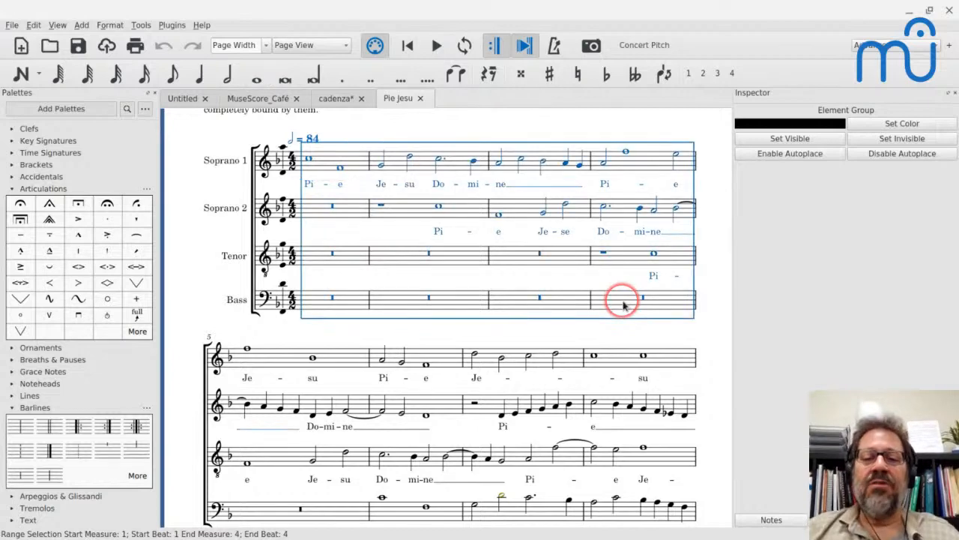
left_click(141, 24)
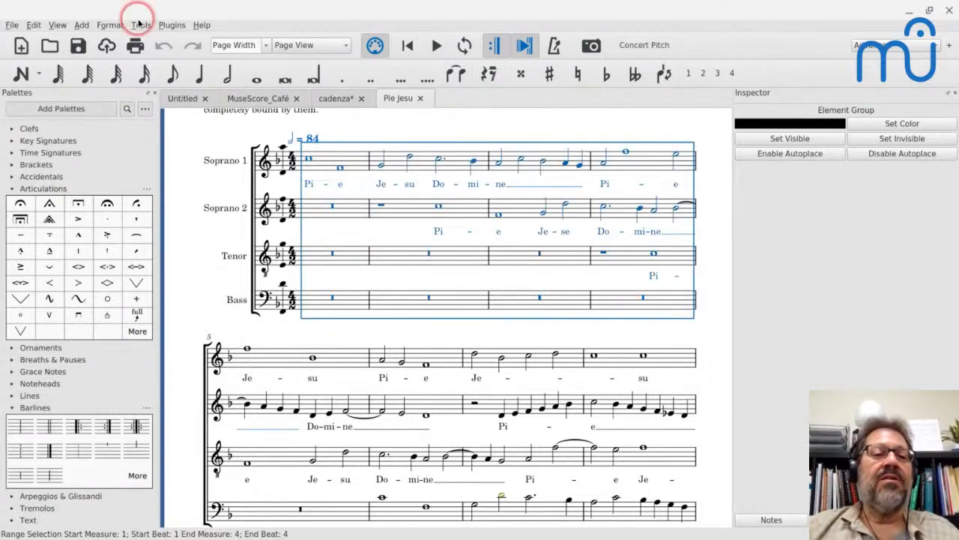
mouse_move(176, 93)
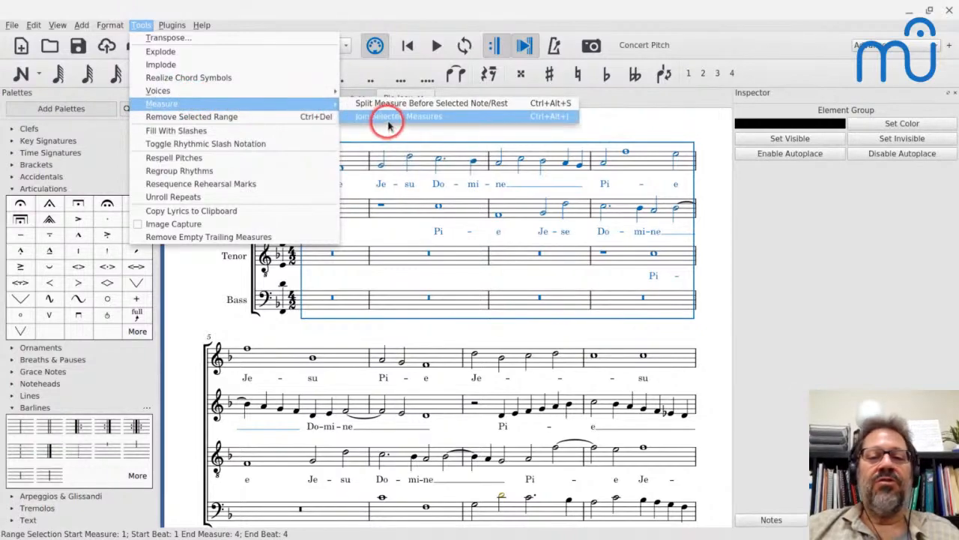
left_click(389, 127)
scroll(381, 188, "up", 3)
scroll(380, 195, "up", 2, "ctrl")
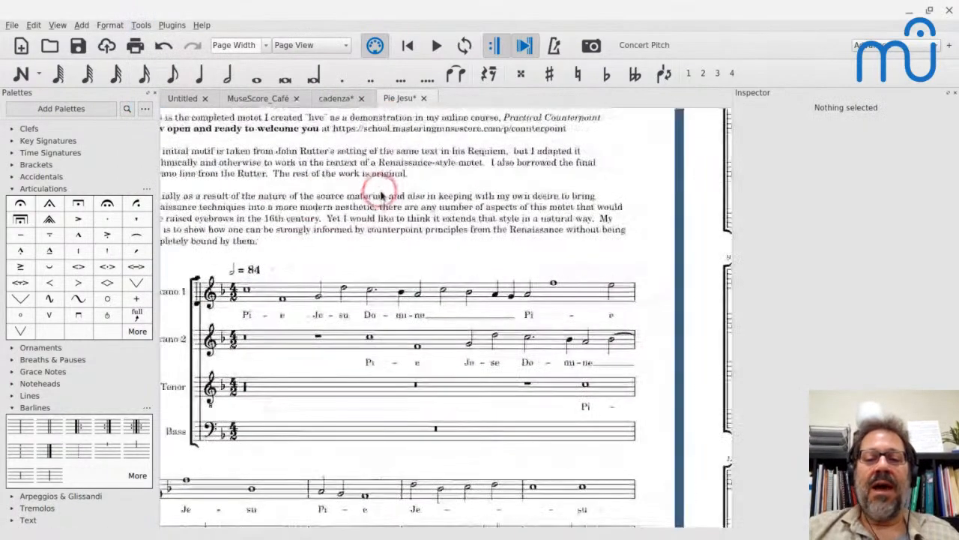
left_click(651, 327)
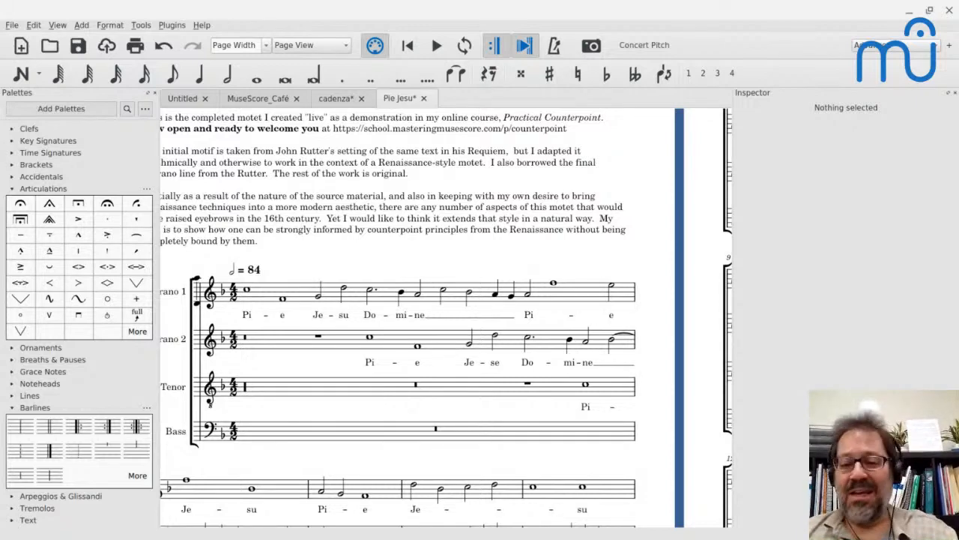
Undo the joining of Pie Jesu's measures and return to the cadenza score.
key("ctrl+z")
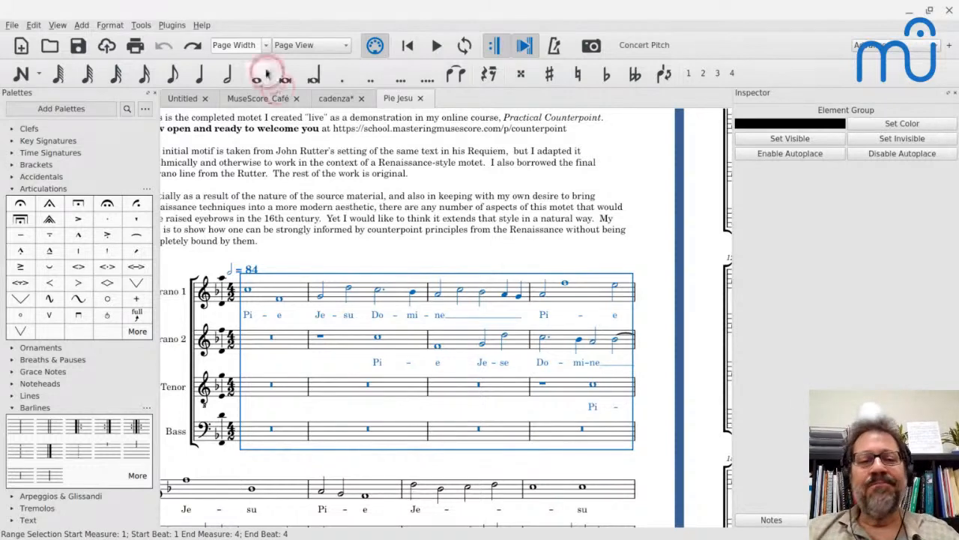
left_click(334, 98)
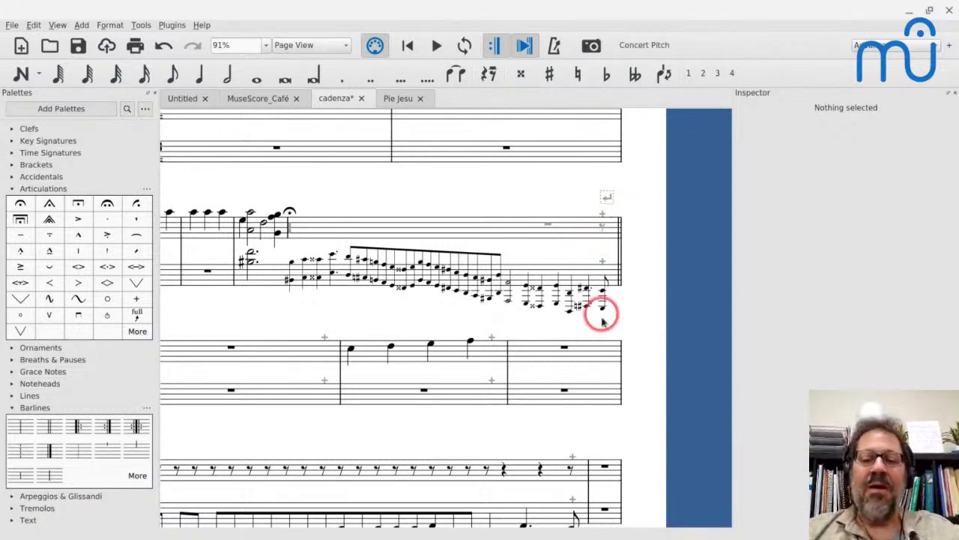
scroll(612, 249, "left", 5)
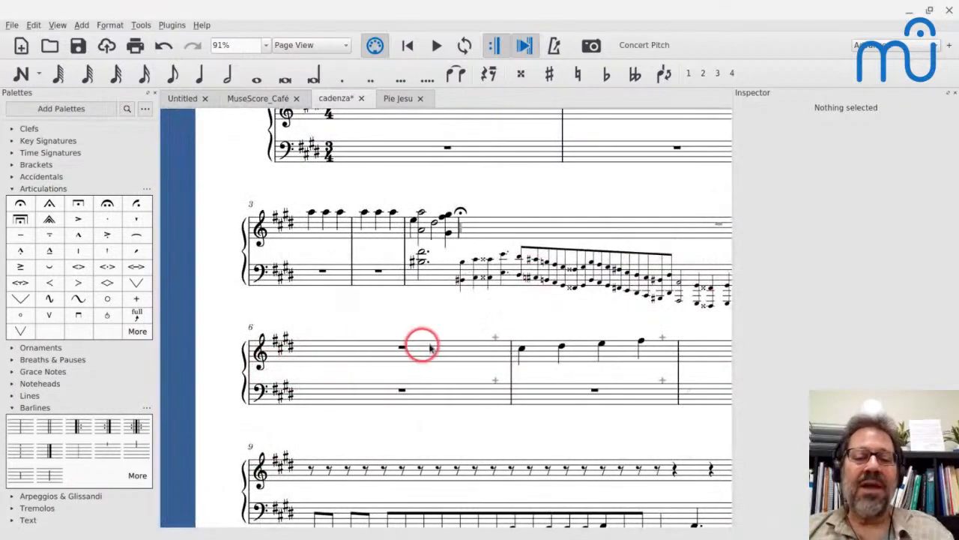
scroll(418, 365, "right", 8)
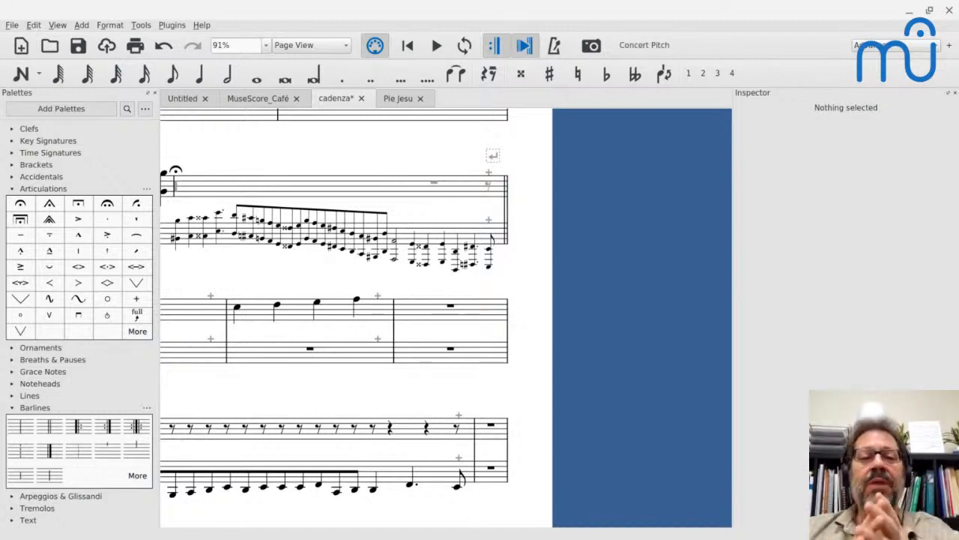
Switch to Pie Jesu and make the Soprano 2 barline between measures 2 and 3 span to the next staff.
left_click(385, 101)
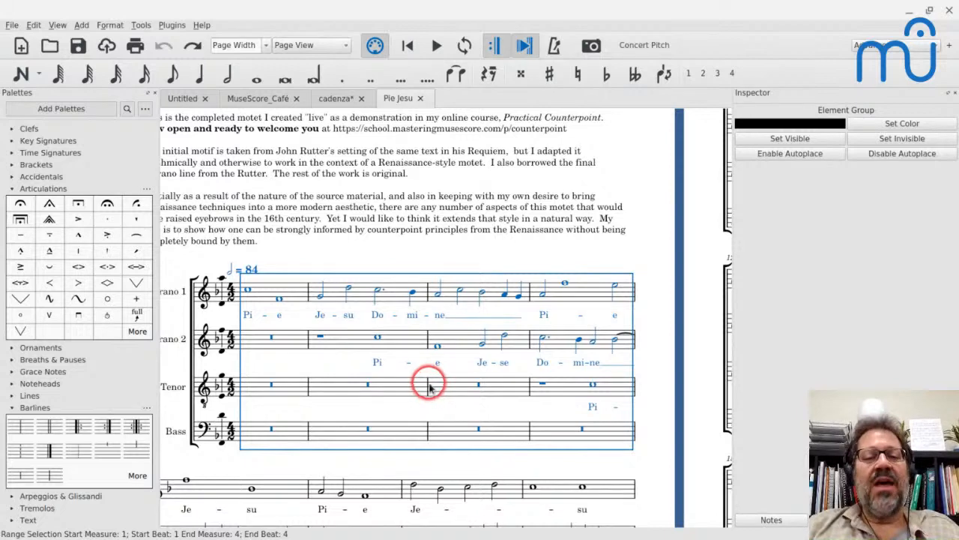
left_click(428, 341)
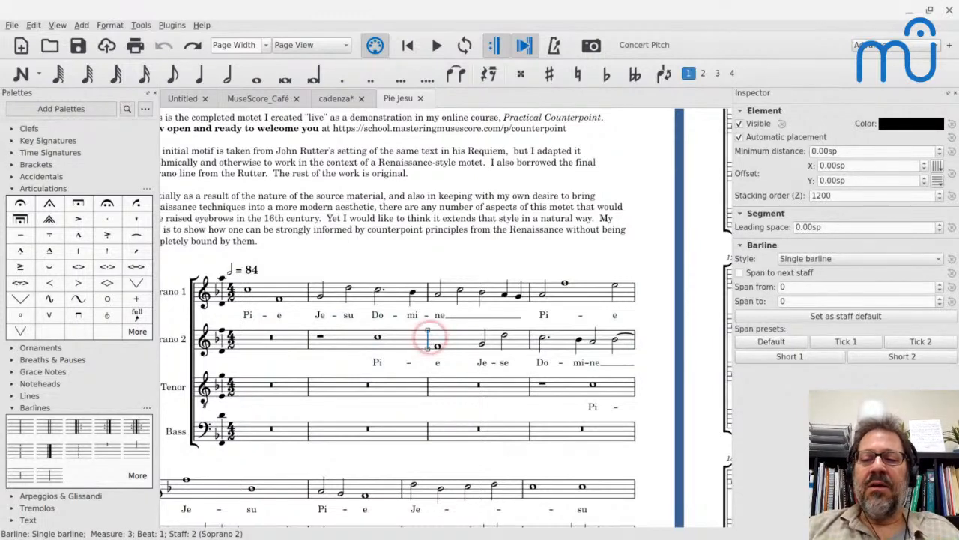
left_click(740, 275)
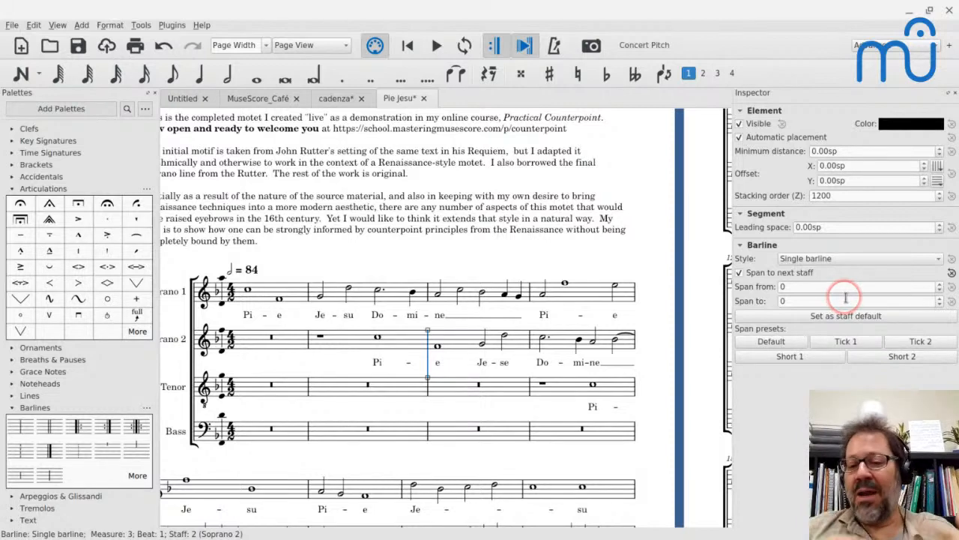
Set the starting span of the selected Soprano 2 barline to 8.
left_click(821, 288)
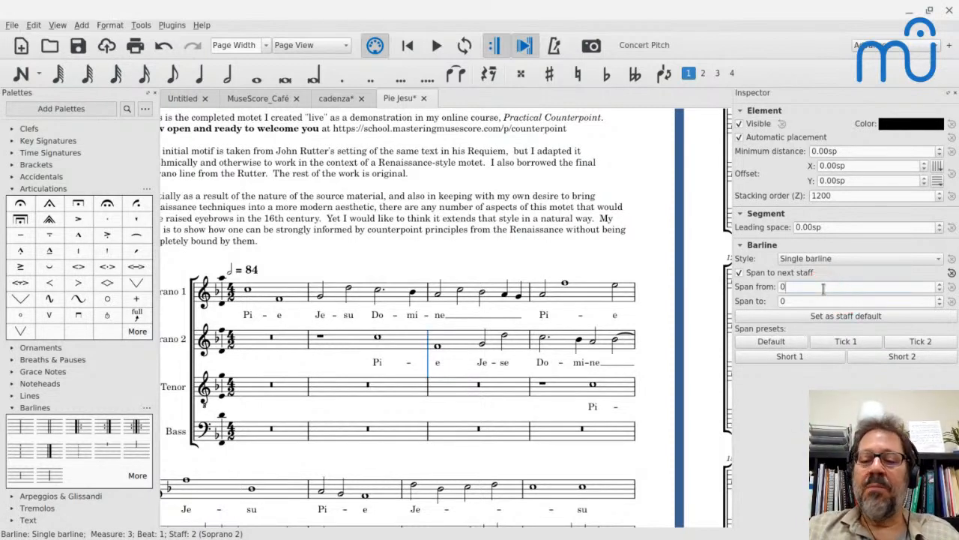
type("8")
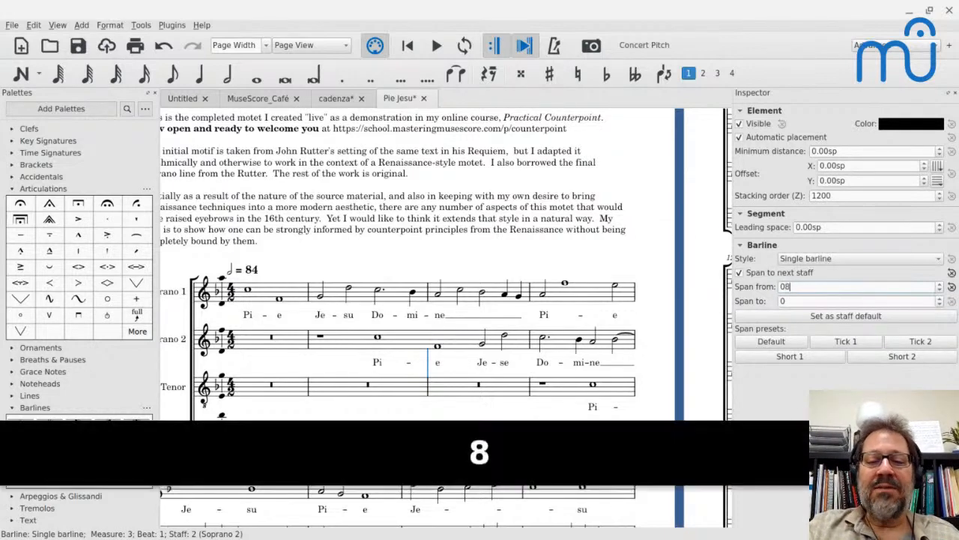
left_click(411, 336)
left_click(427, 351)
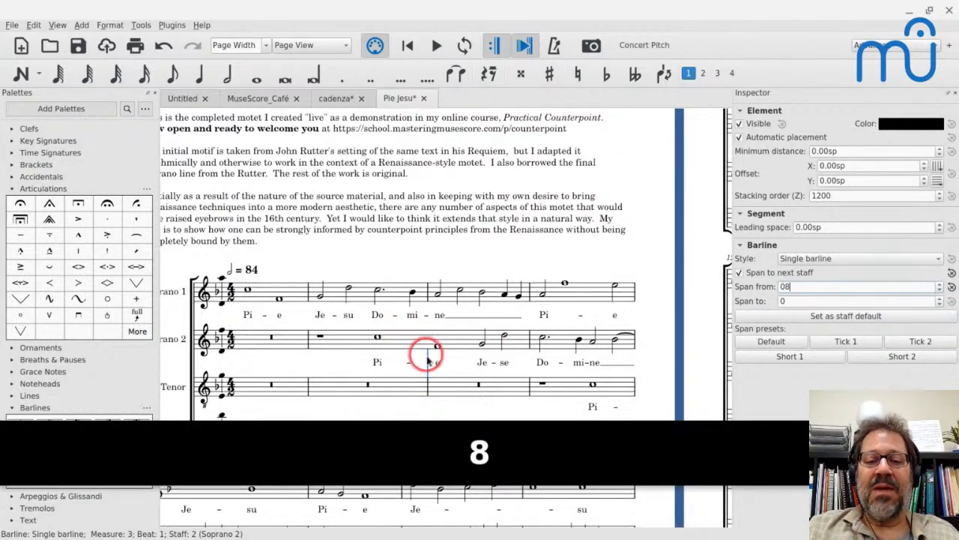
Make the Tenor barline between measures 2 and 3 span to the next staff, starting its span from 8.
left_click(427, 384)
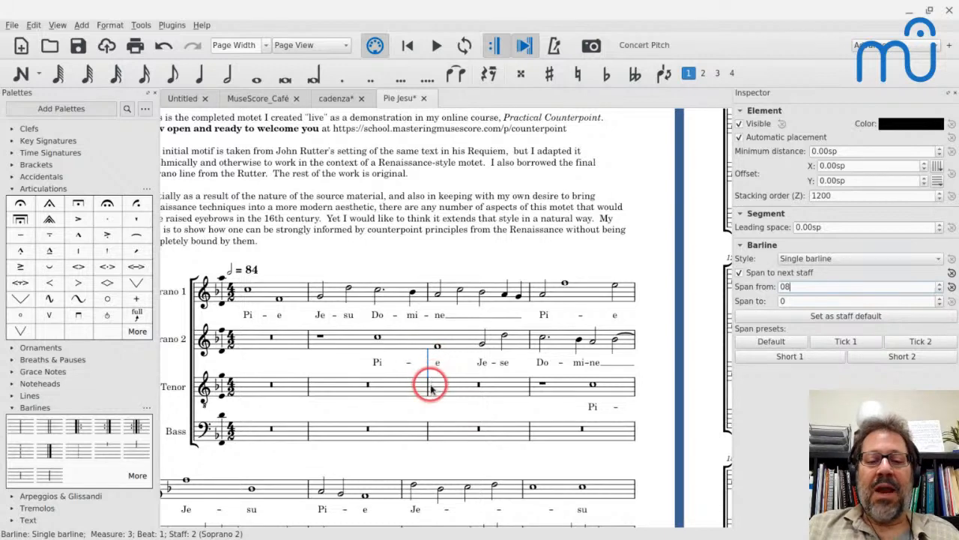
left_click(740, 273)
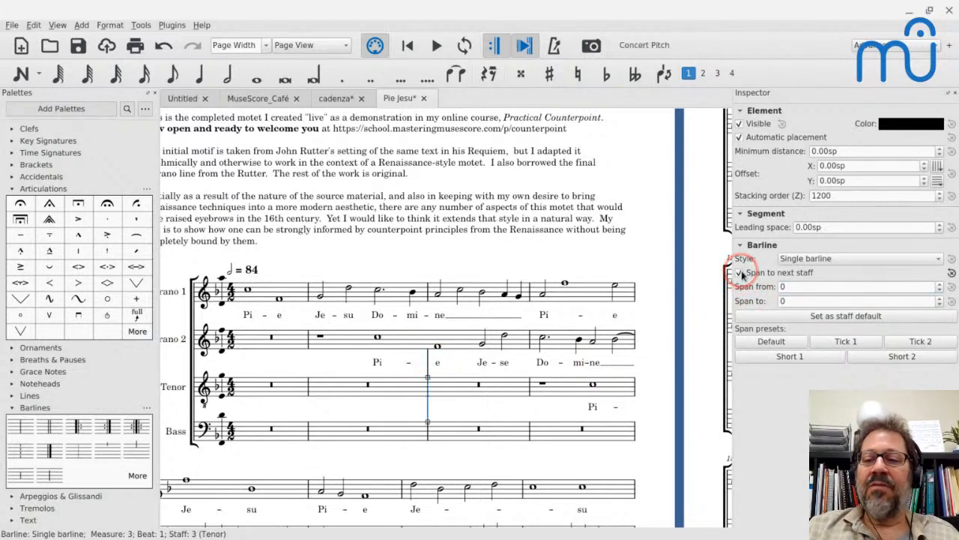
double_click(794, 286)
key("ctrl+a")
type("8")
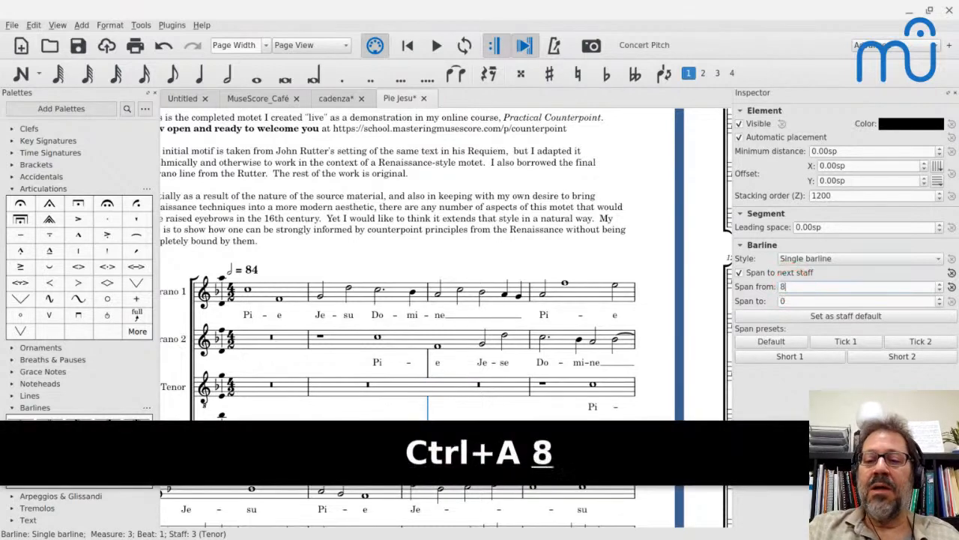
left_click(407, 364)
scroll(417, 365, "down", 2)
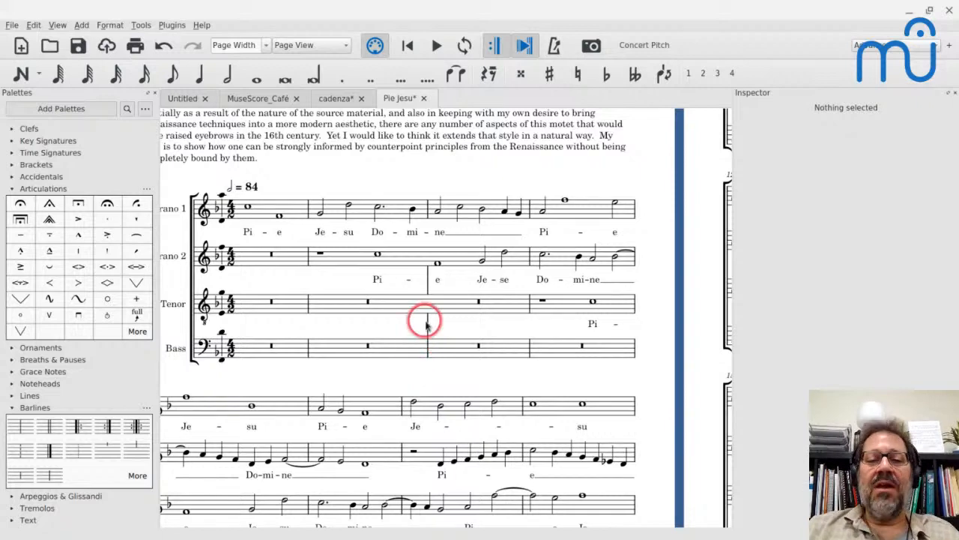
Turn off barline display for the Bass staff in its staff properties.
left_click(426, 351)
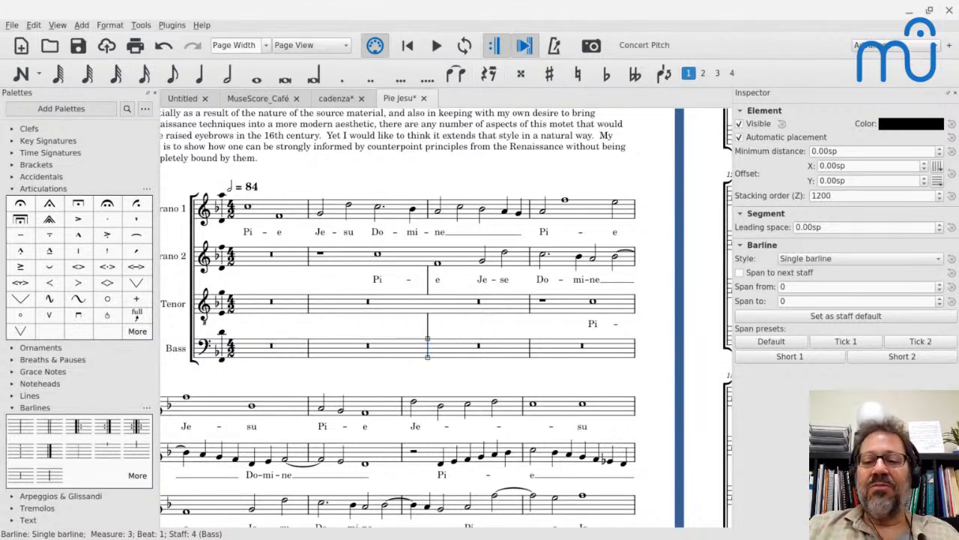
right_click(403, 349)
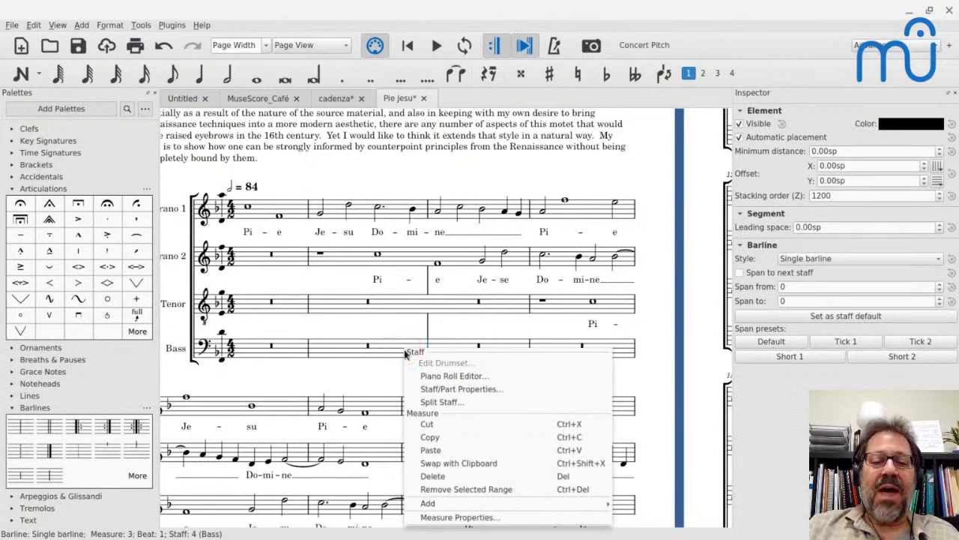
left_click(419, 388)
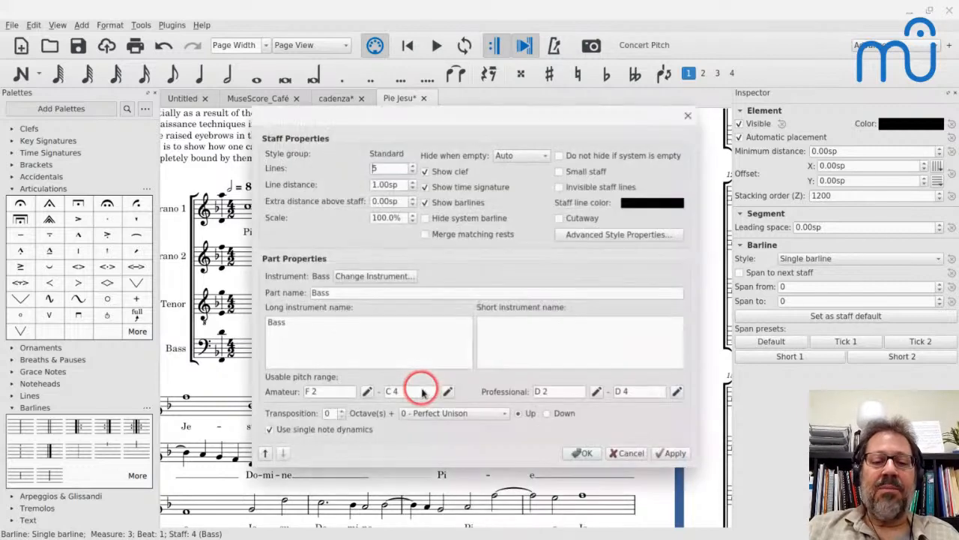
left_click(426, 204)
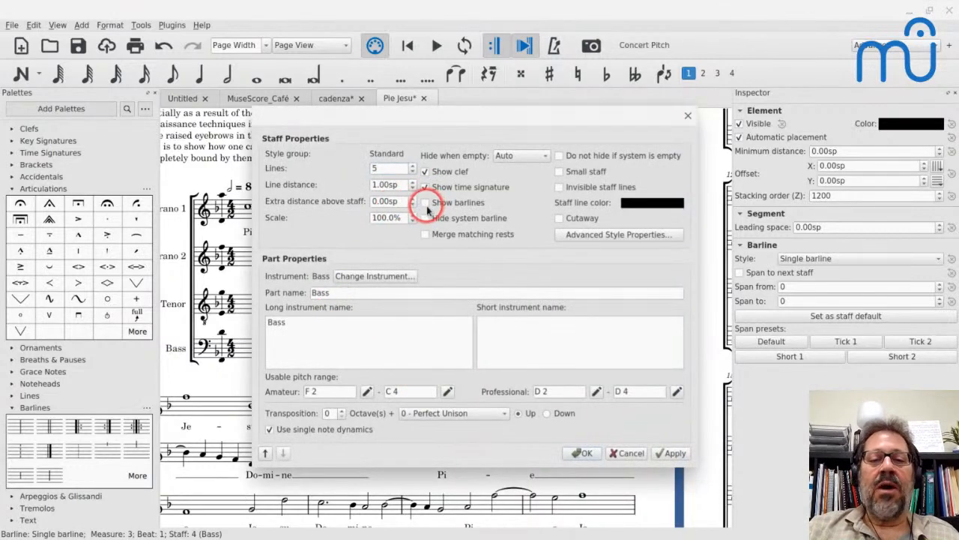
left_click(574, 453)
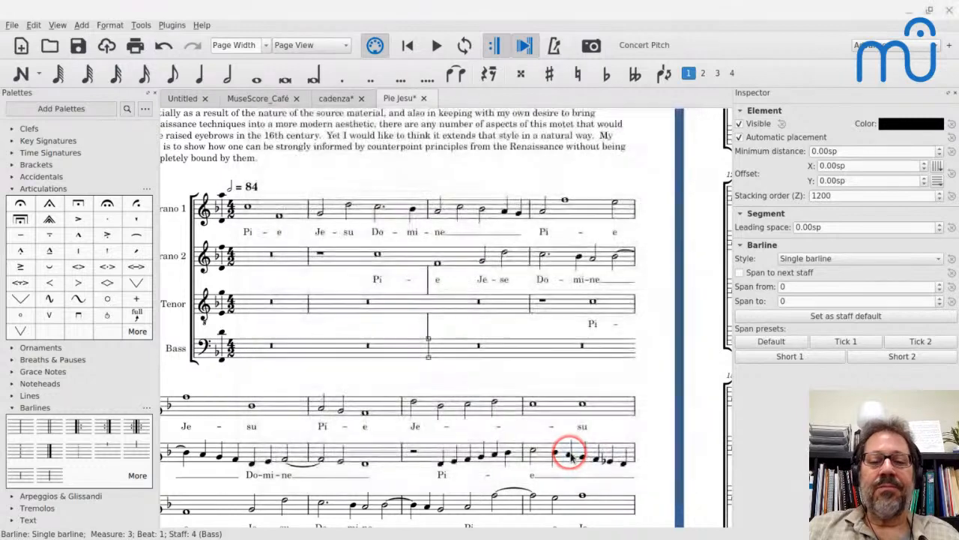
left_click(413, 392)
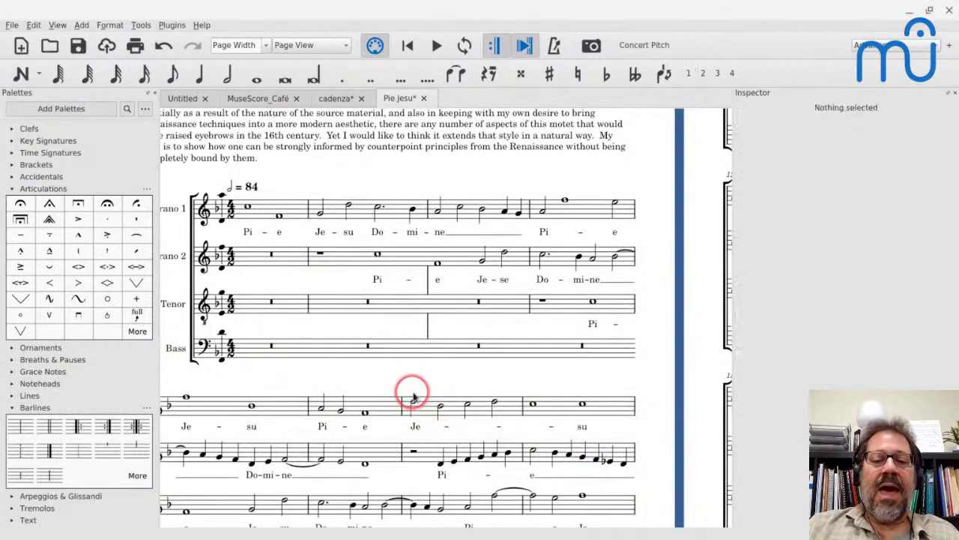
Set the modified Soprano 2 and Tenor barlines between measures 2 and 3 as the defaults for their staves.
left_click(429, 278)
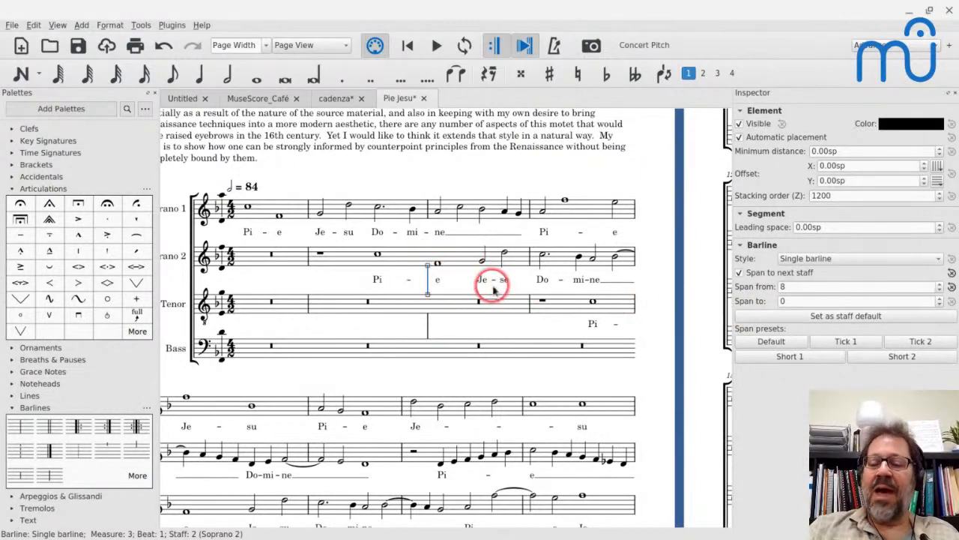
left_click(829, 318)
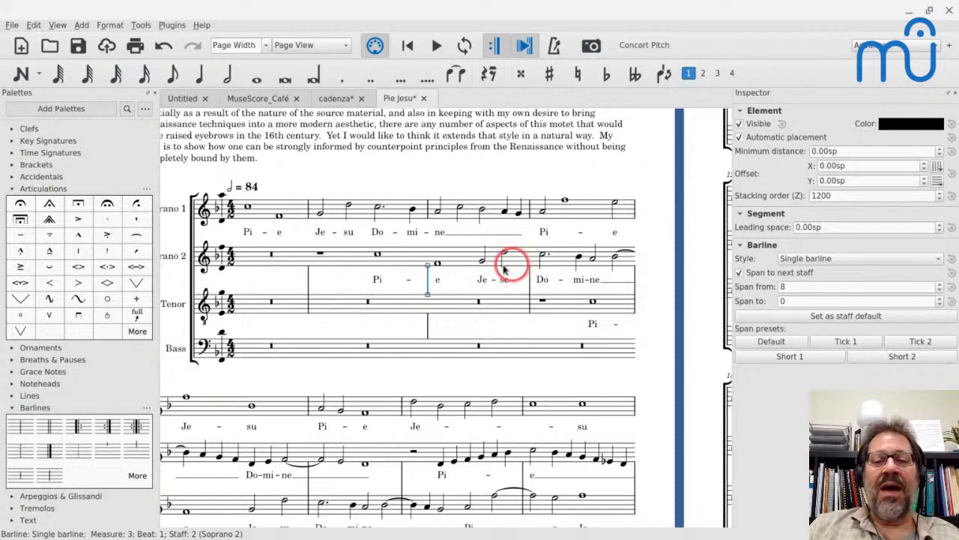
left_click(428, 325)
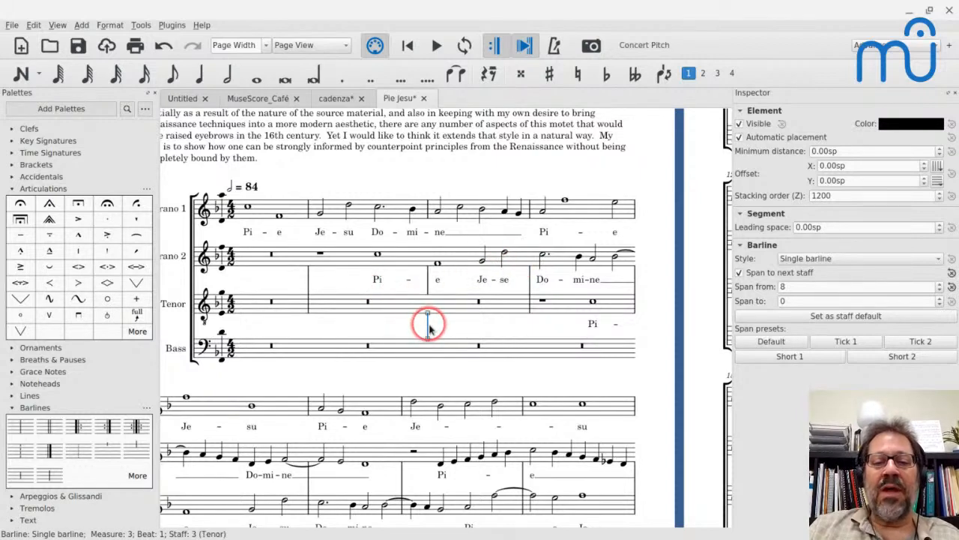
left_click(824, 317)
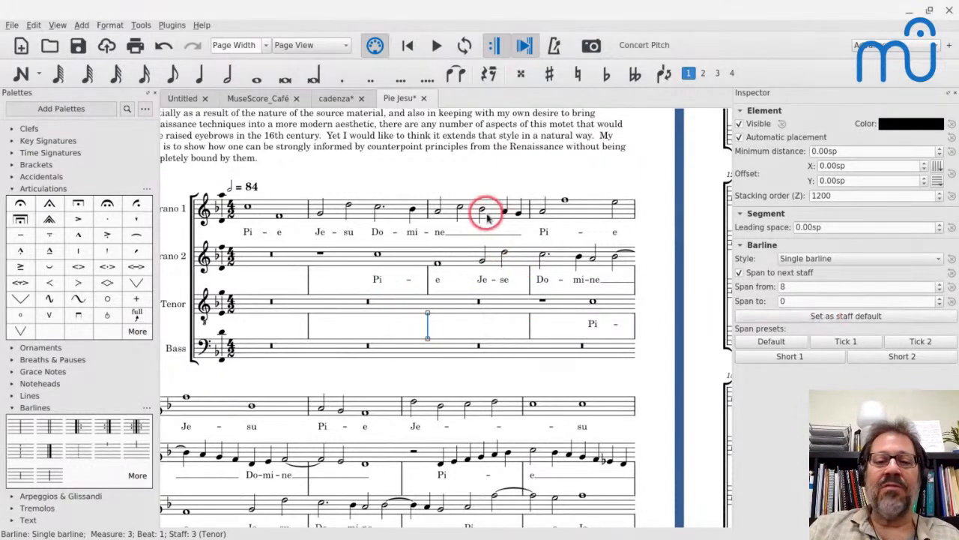
Make the Soprano 1 barline between measures 2 and 3 span to the next staff from 8 and set it as the staff default.
left_click(426, 209)
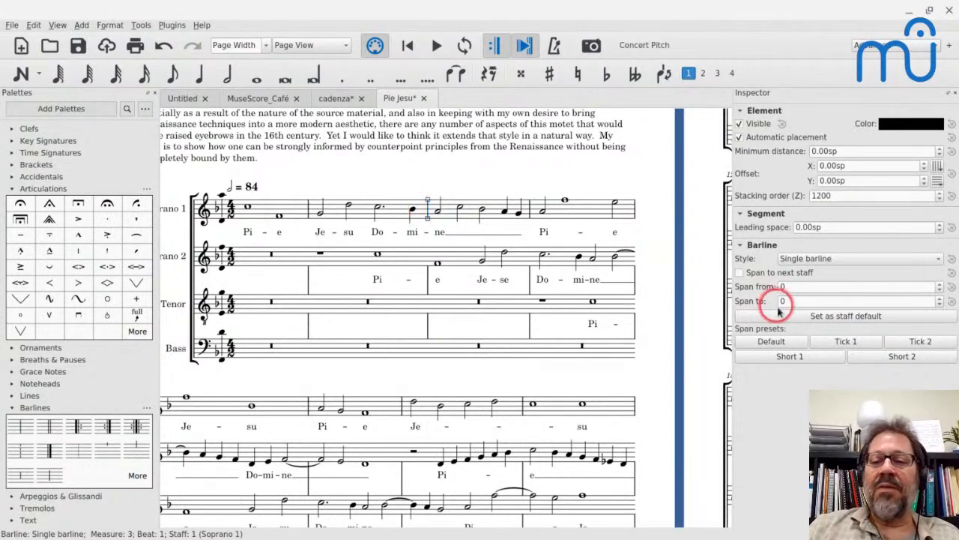
left_click(740, 274)
left_click(794, 286)
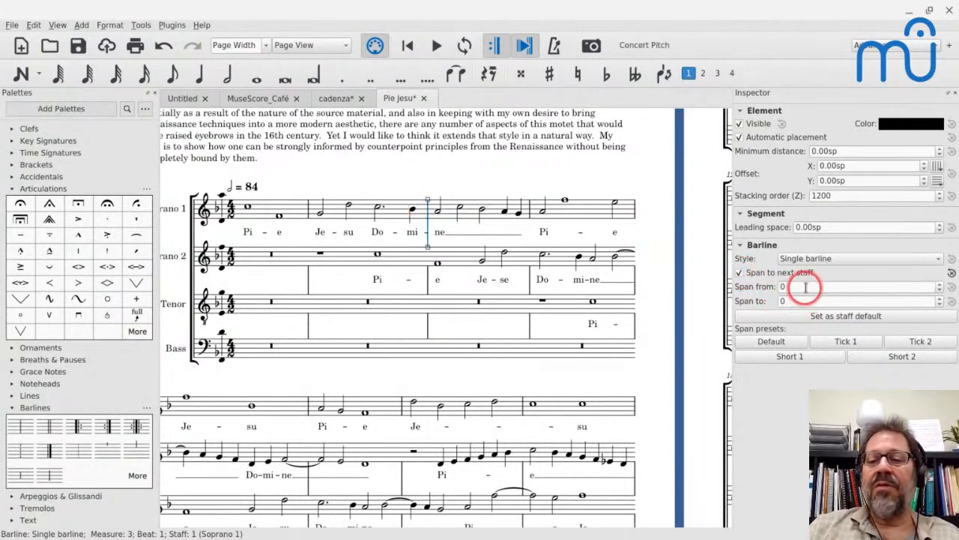
key("ctrl+a")
type("8")
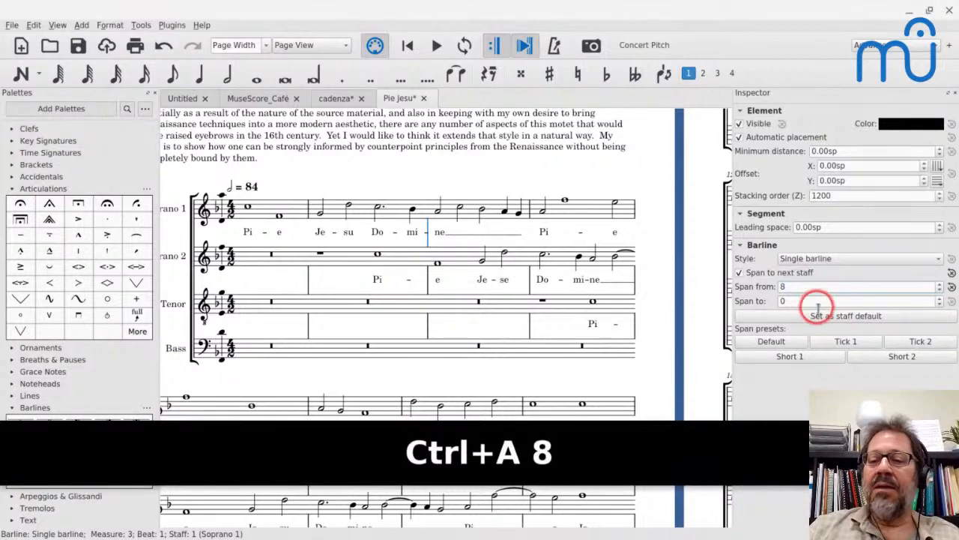
scroll(346, 257, "down", 1)
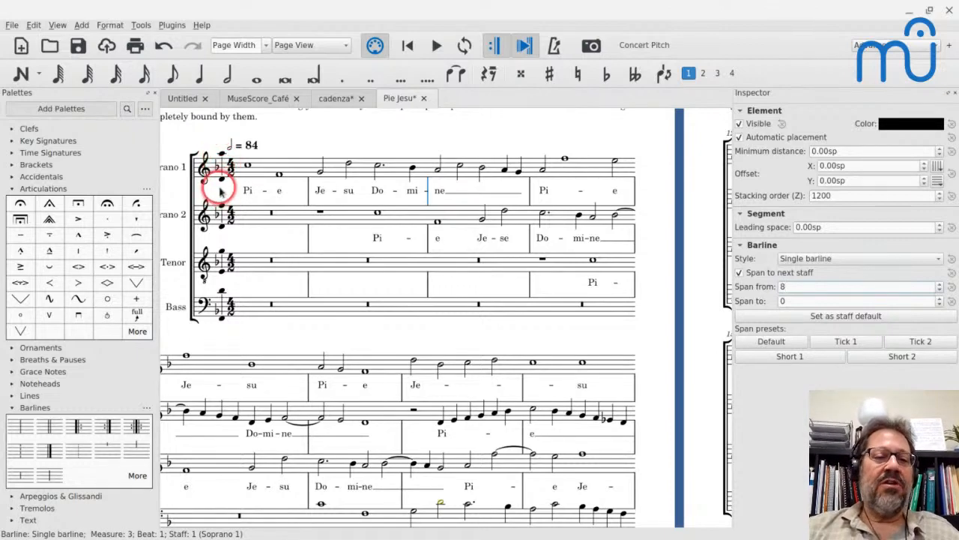
Switch to the MuseScore_Café score, add an ambitus at the Trumpet's opening clef and select it to show its properties.
left_click(223, 177)
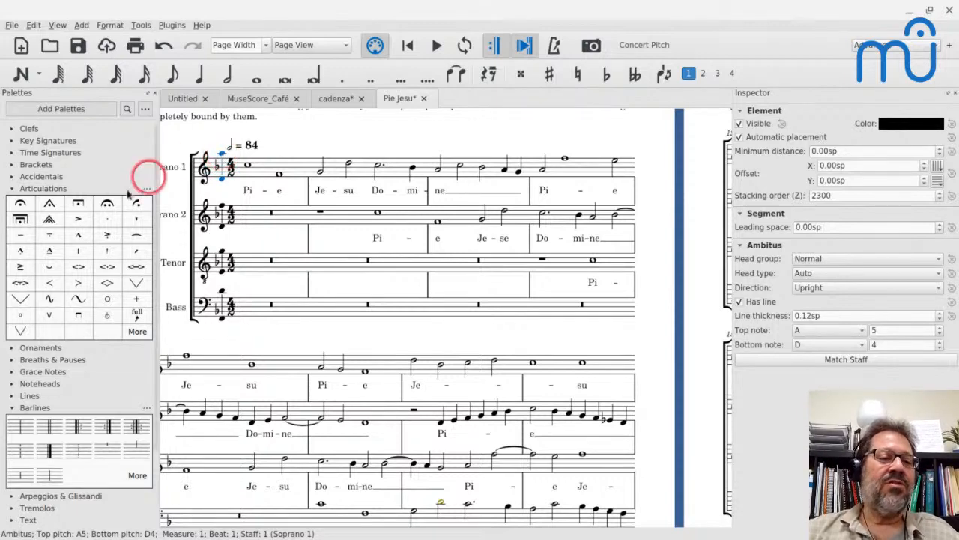
left_click(14, 189)
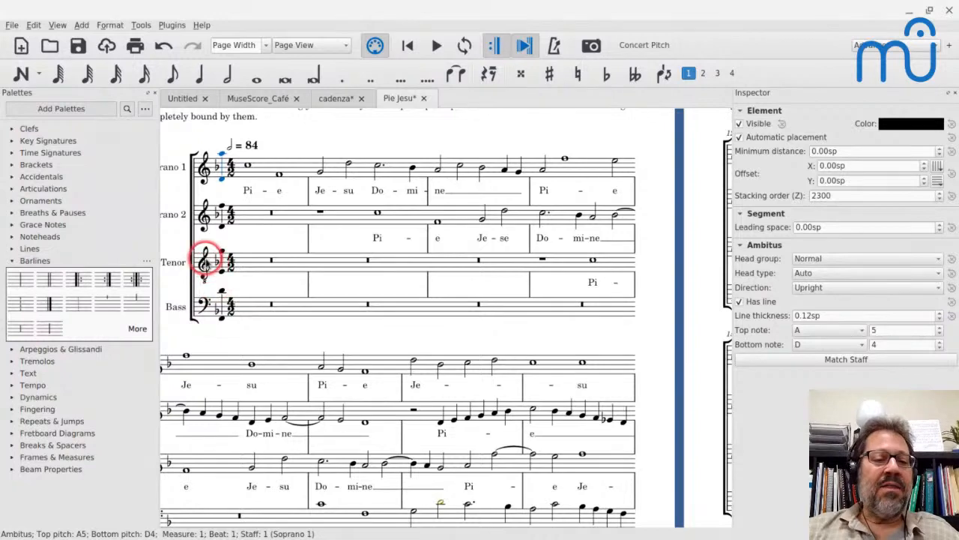
left_click(247, 99)
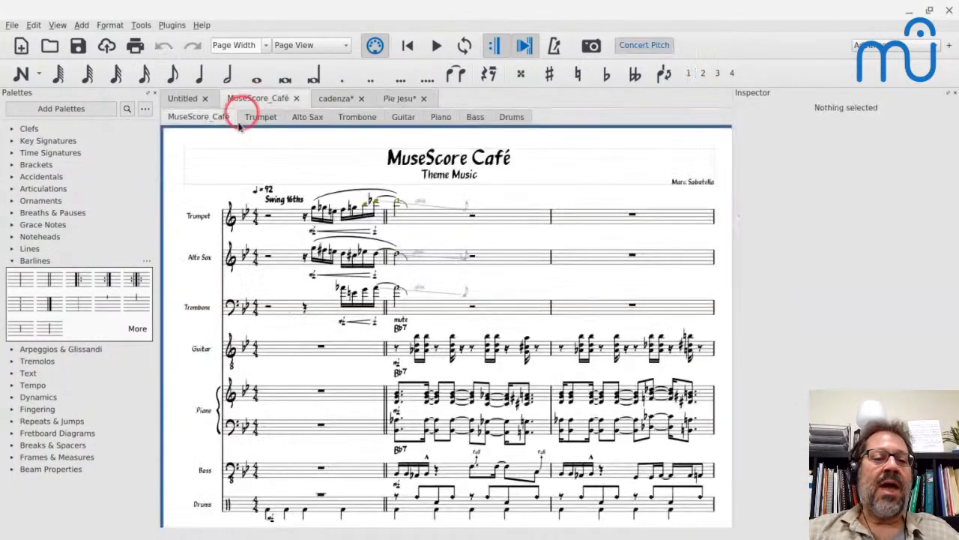
left_click(234, 217)
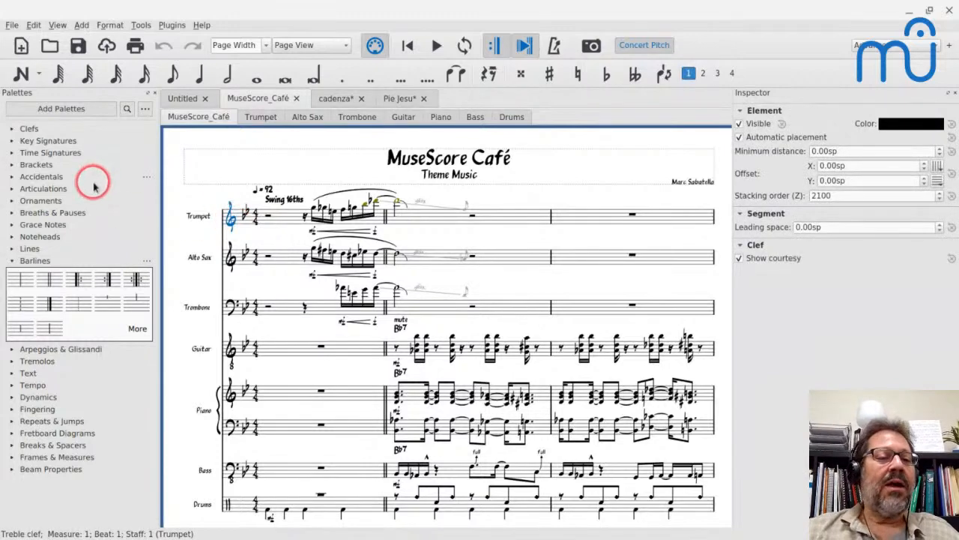
left_click(12, 250)
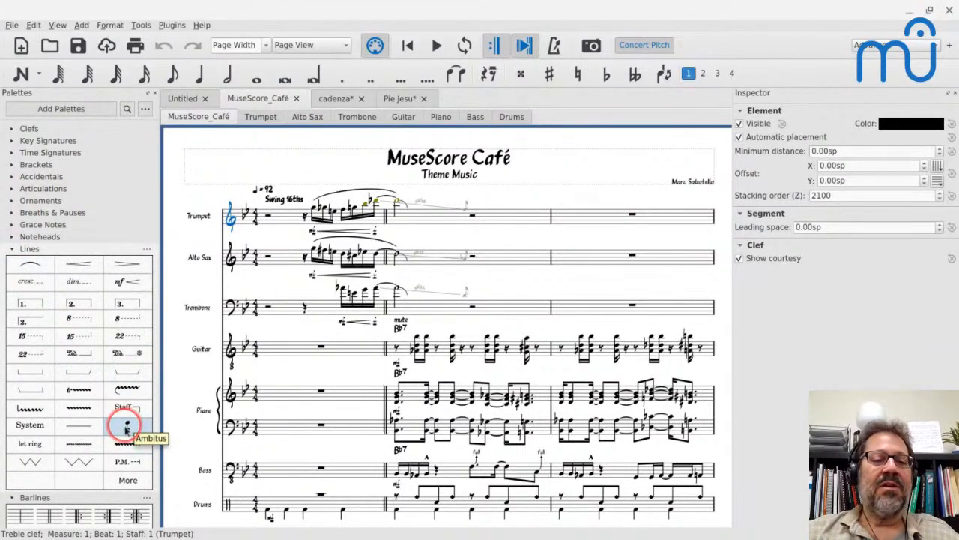
left_click(127, 426)
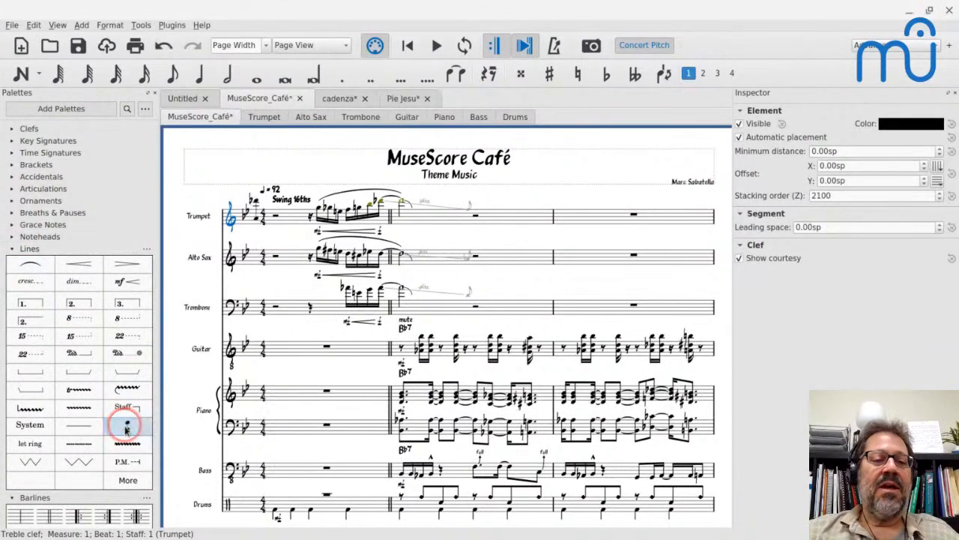
left_click(259, 204)
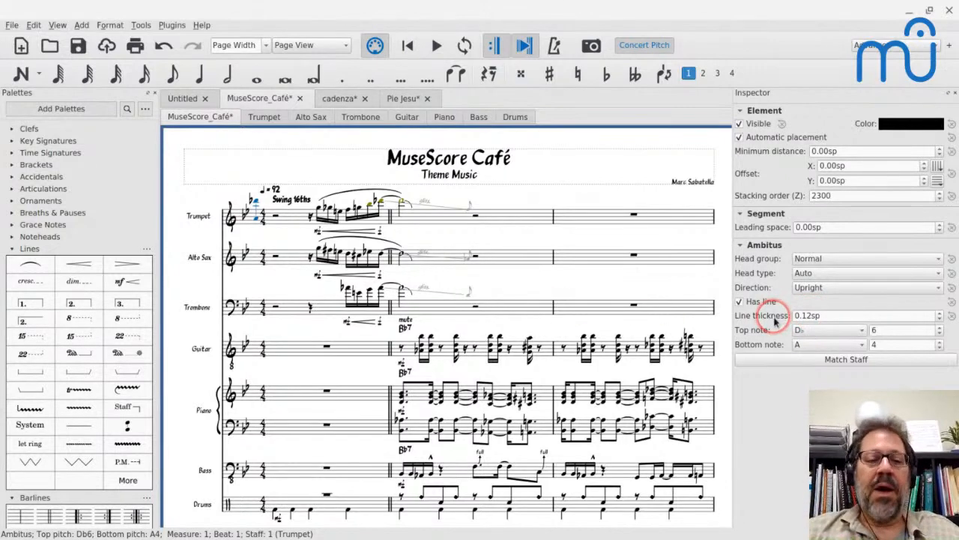
Undo the Trumpet ambitus and return to the Pie Jesu score.
key("ctrl+z")
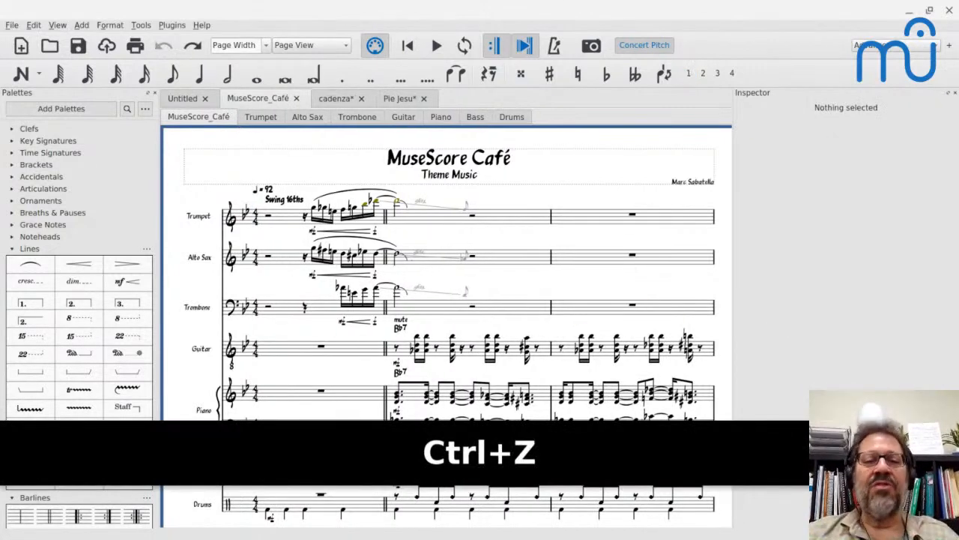
left_click(398, 97)
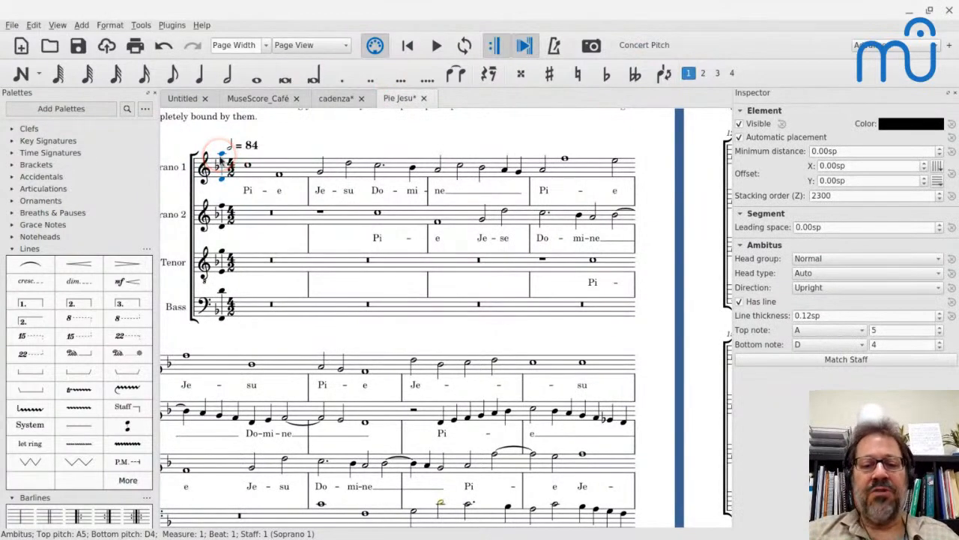
Play a short stretch of Pie Jesu from the tied Soprano 2 half note at the end of measure 4.
scroll(238, 237, "left", 1)
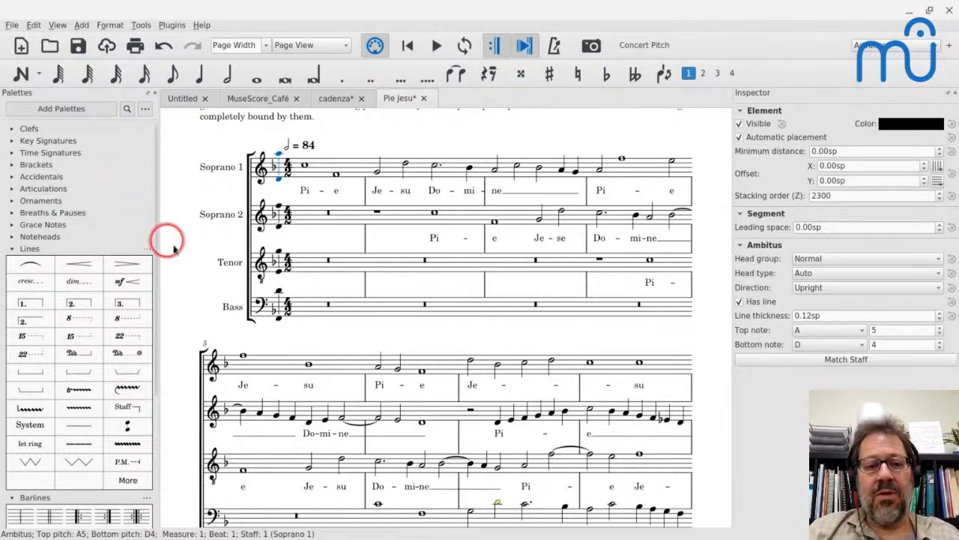
scroll(175, 242, "down", 1)
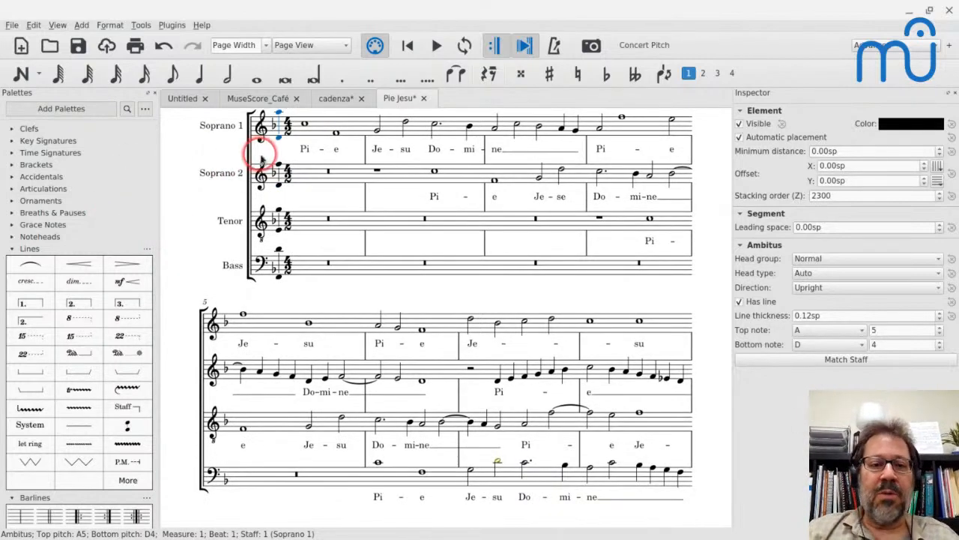
scroll(261, 157, "up", 2)
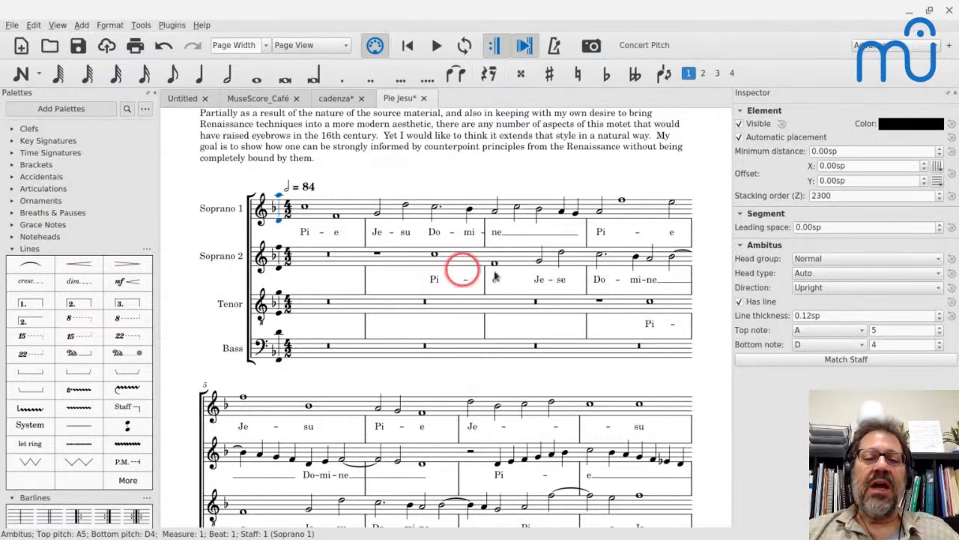
left_click(672, 258)
key("space")
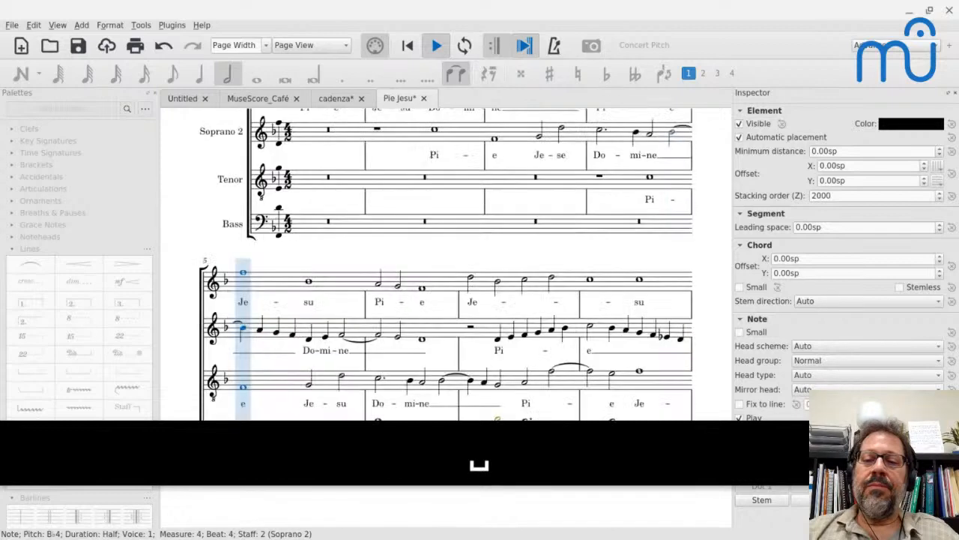
key("space")
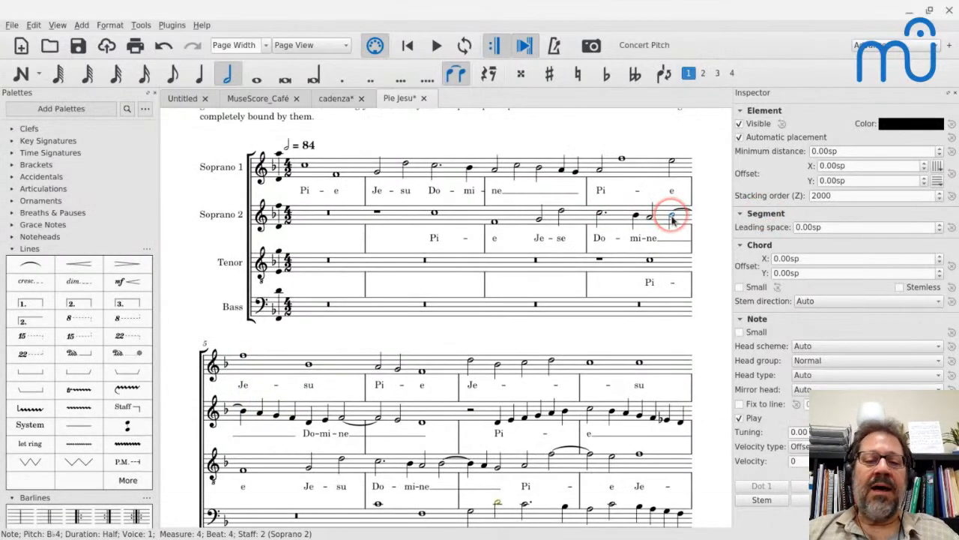
Follow the Soprano 2 tie into measure 5 and select the tied half note on beat 4 of that measure.
key("Right")
scroll(583, 220, "up", 3)
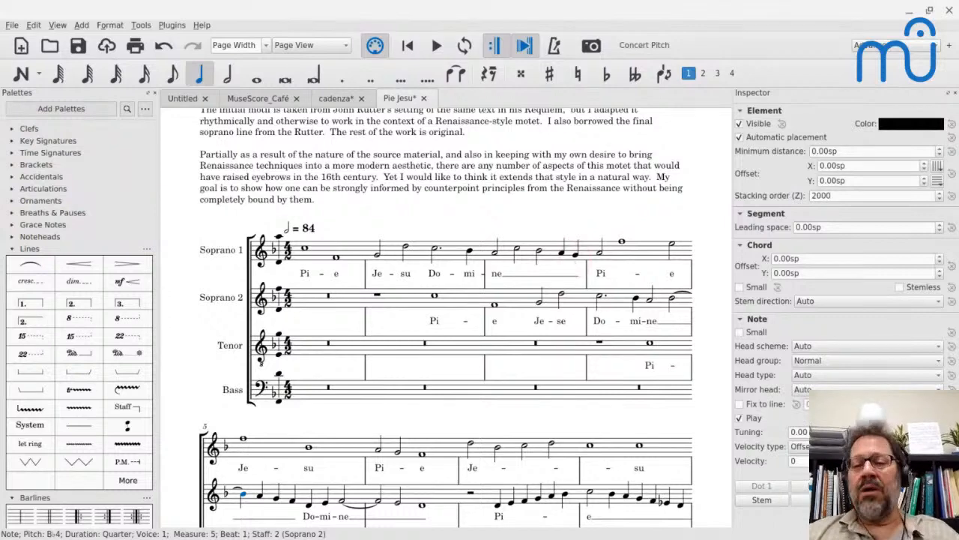
scroll(445, 318, "down", 1)
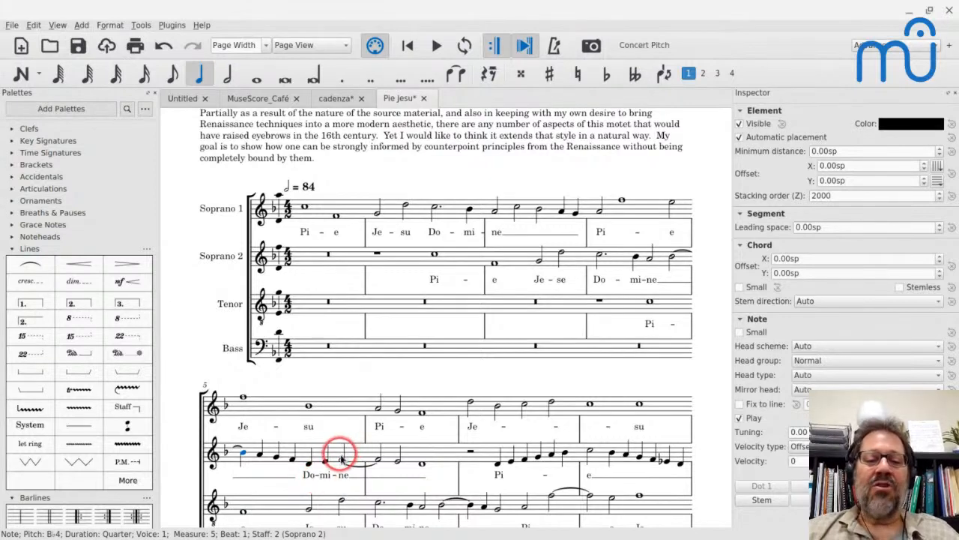
left_click(341, 457)
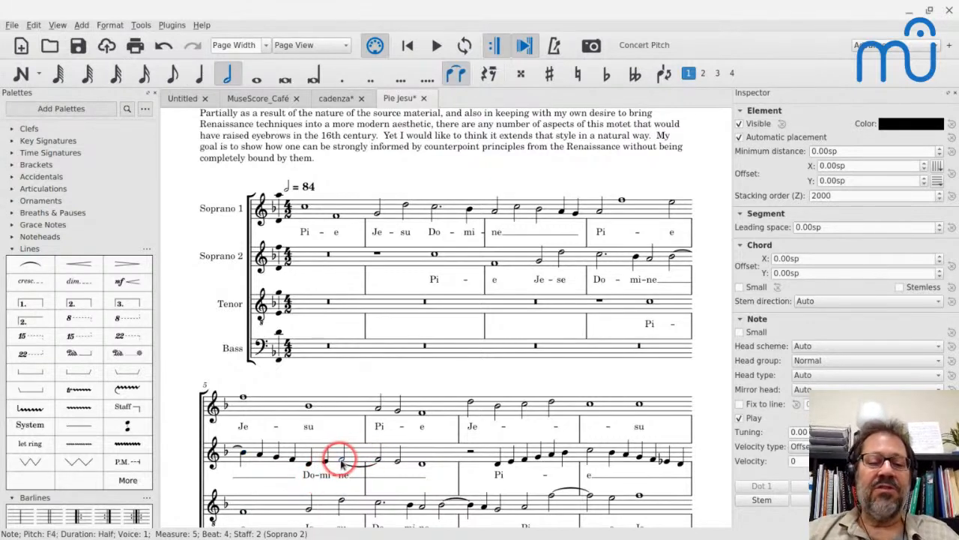
Follow the Soprano 2 tie to its continuation note on beat 1 of measure 6 and save the Pie Jesu score.
key("Right")
scroll(337, 450, "down", 2)
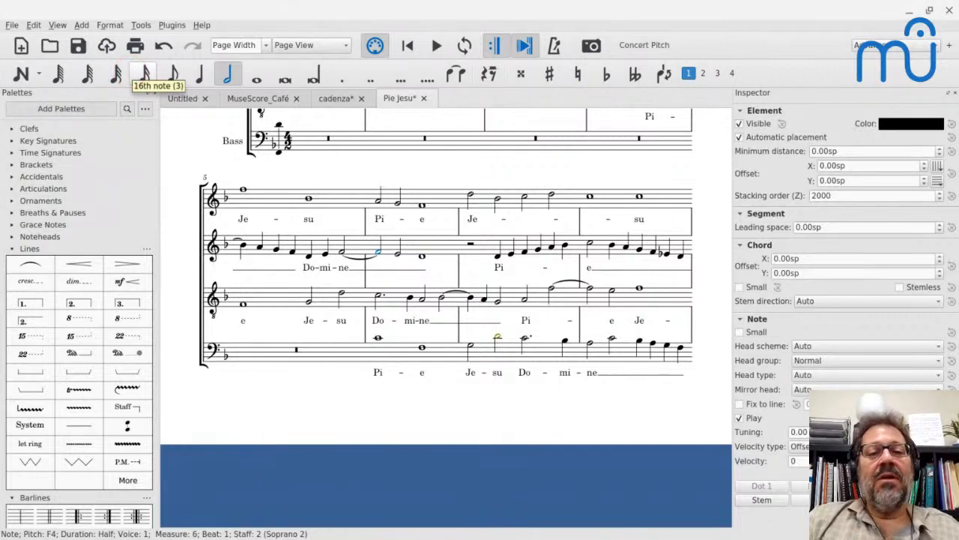
key("ctrl+s")
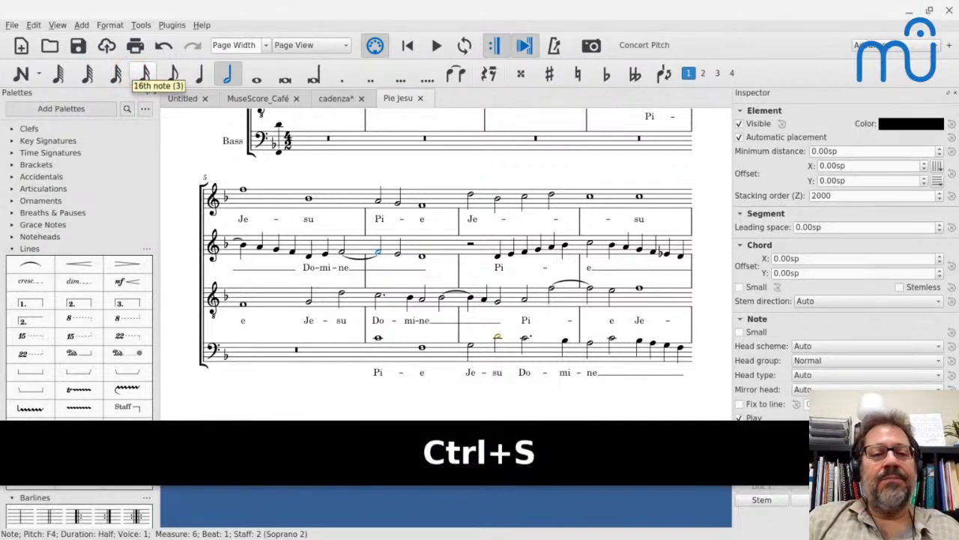
Enable displaying note values across measure boundaries in the score style, then select the Soprano 2 note on beat 4 of measure 5.
left_click(240, 186)
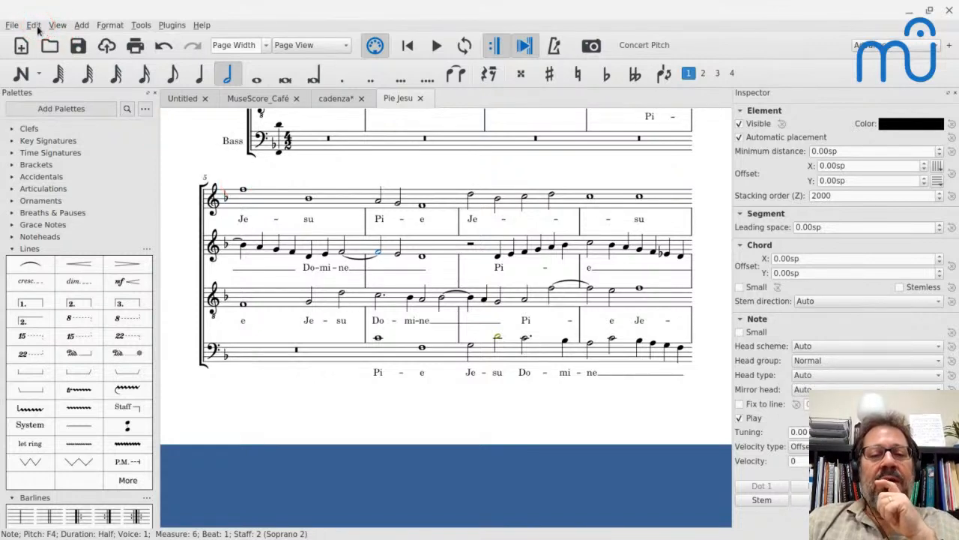
left_click(112, 26)
left_click(118, 37)
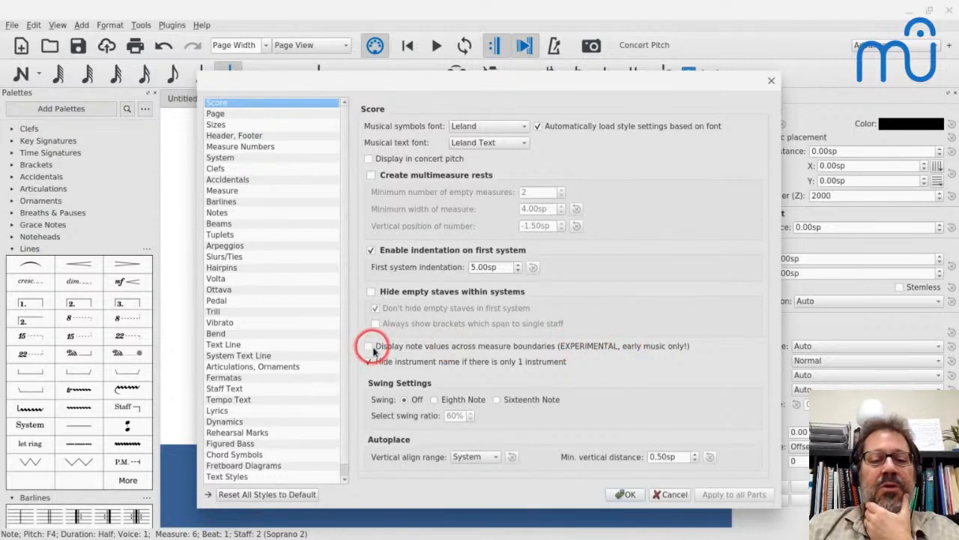
left_click(626, 494)
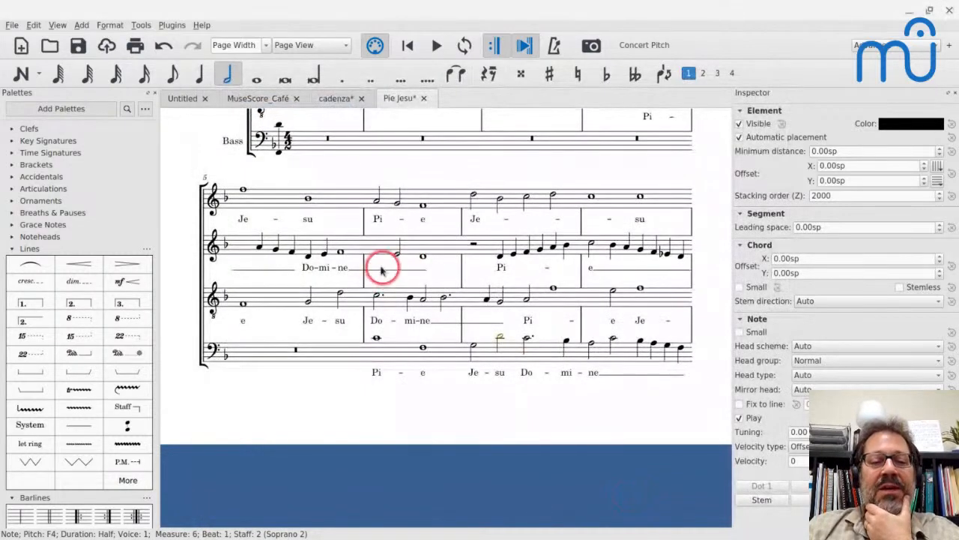
left_click(339, 252)
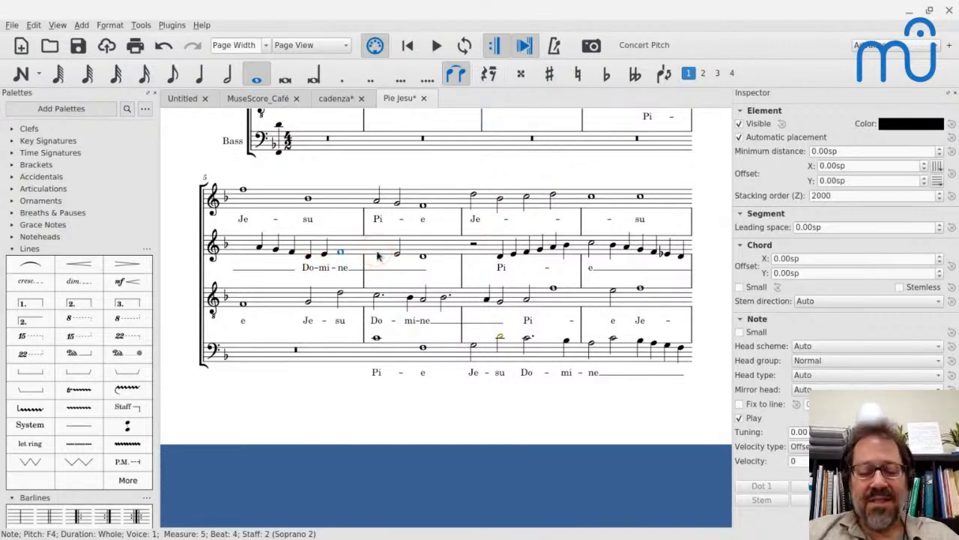
Undo and redo the cross-measure note value setting to compare both notations, then save the score.
key("ctrl+z")
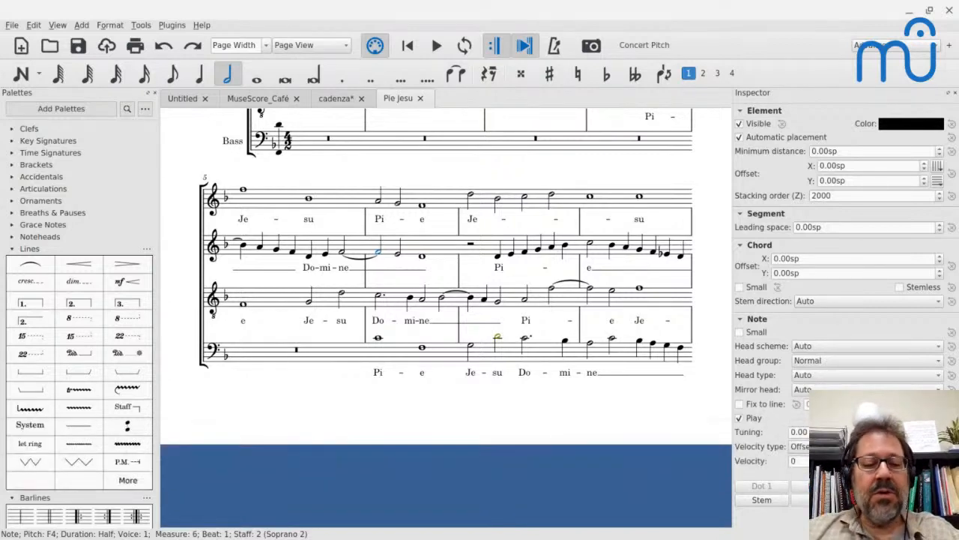
key("ctrl+shift+z")
key("ctrl+s")
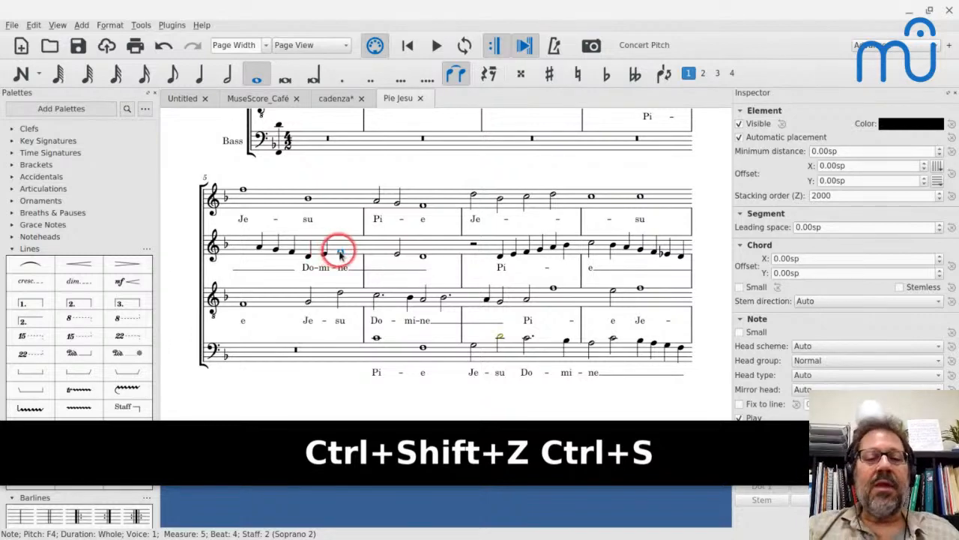
Select the Soprano 2 lyric syllable "ne" under beat 4 of measure 5.
scroll(341, 255, "up", 2)
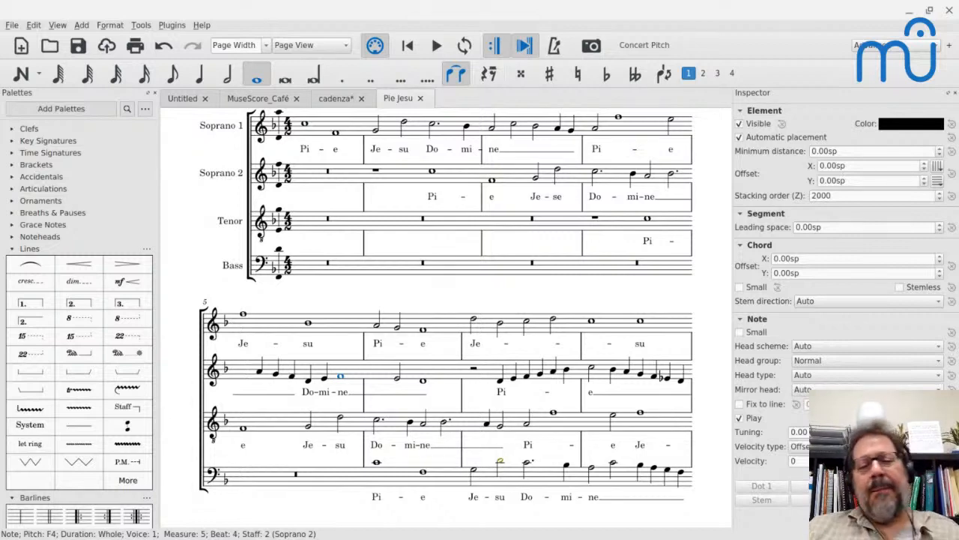
left_click(344, 394)
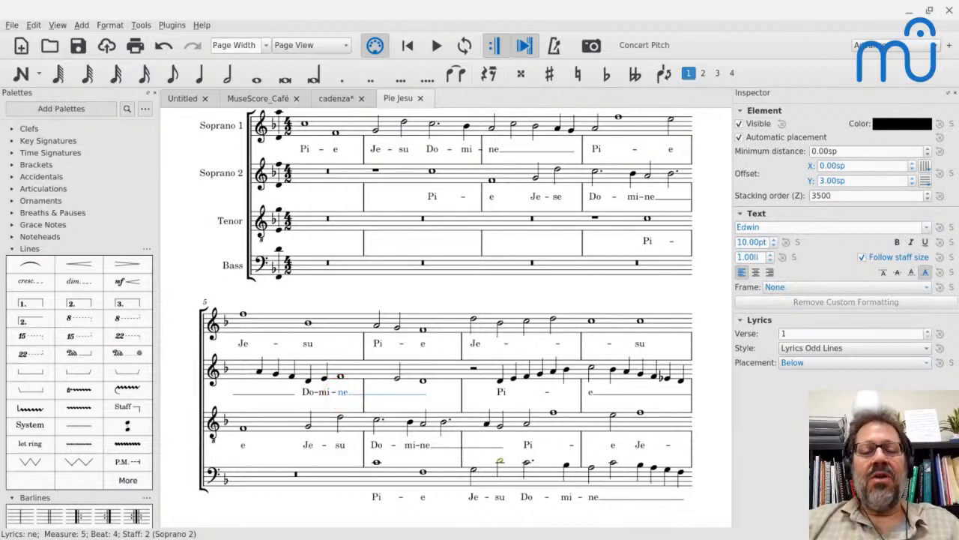
Switch to Chrome, search for "imslp josquin" in a new browser tab and open the Josquin Desprez category page on IMSLP.
key("alt+Tab")
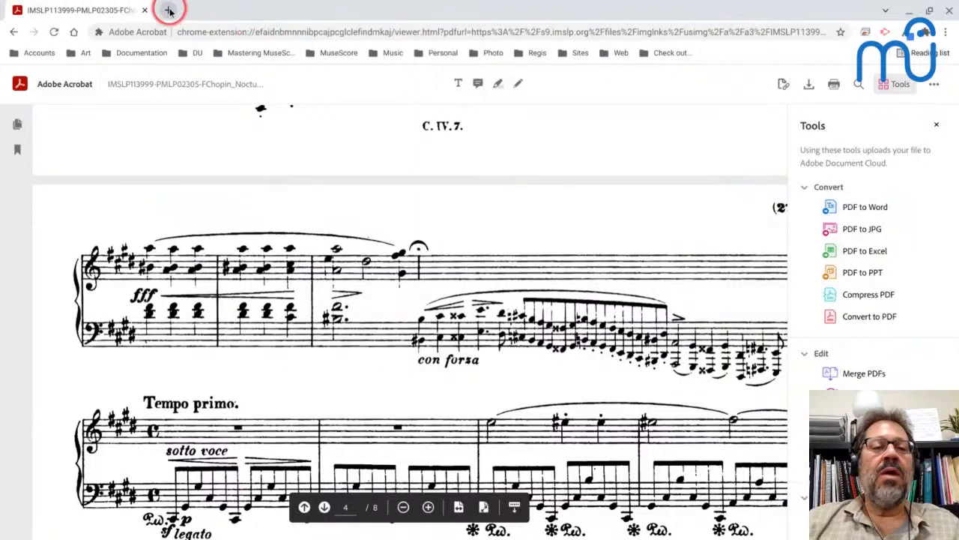
left_click(167, 9)
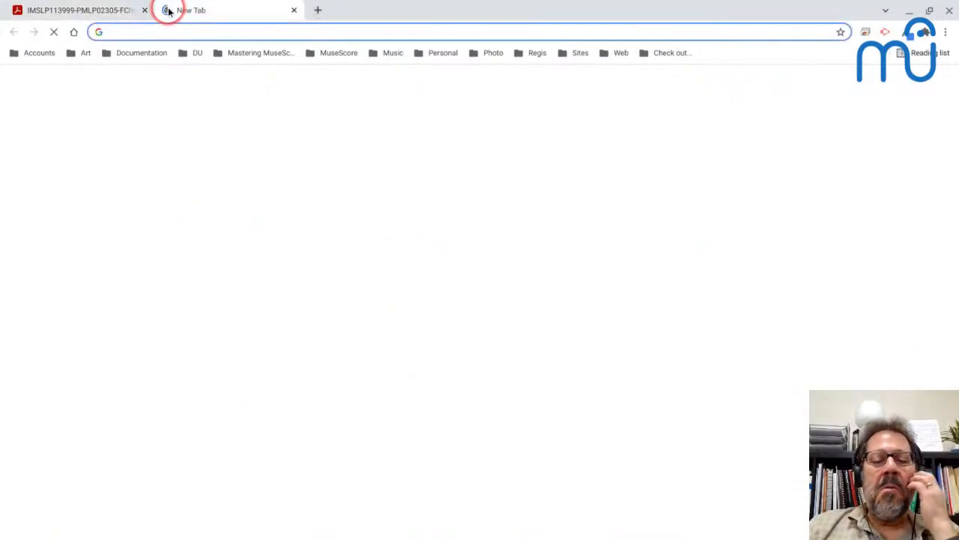
type("imslp ")
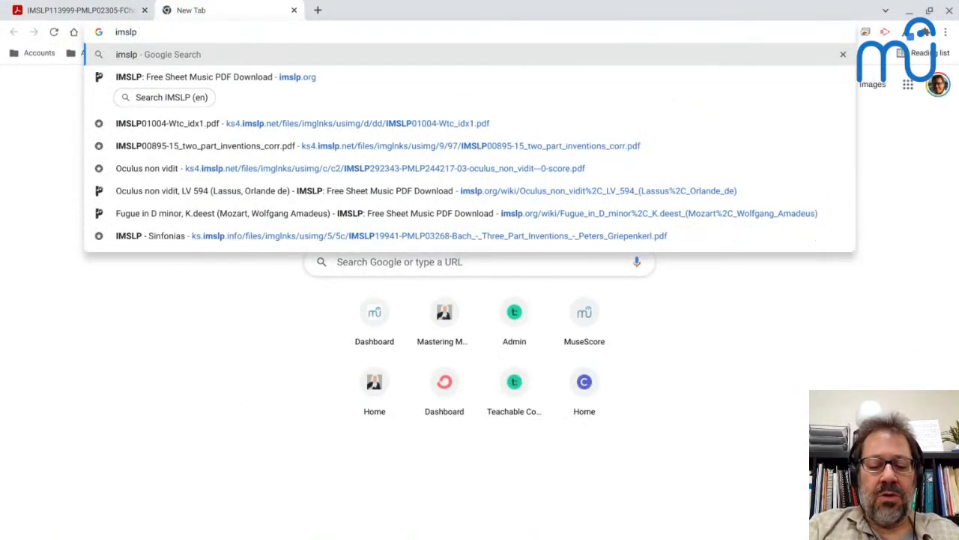
type("josquin")
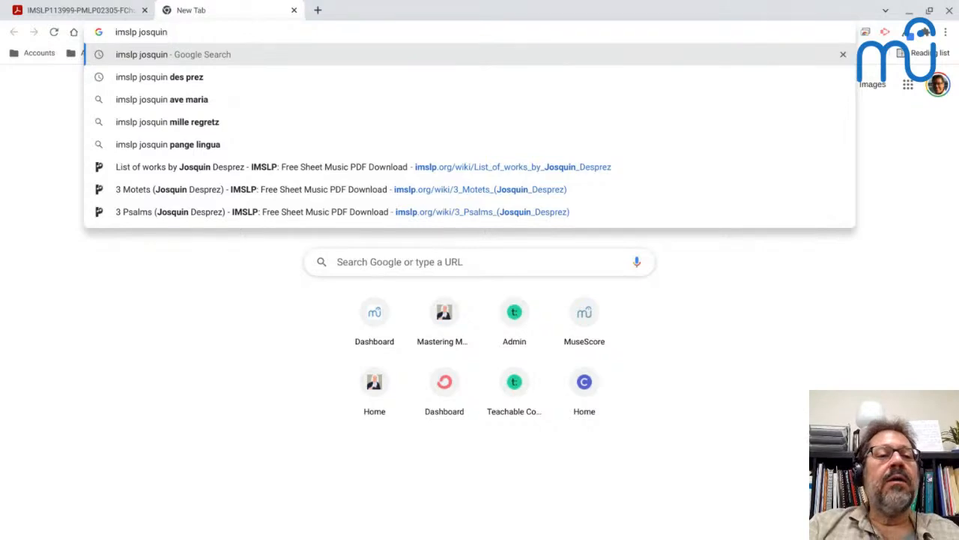
key("Return")
left_click(171, 204)
left_click(460, 158)
left_click(507, 298)
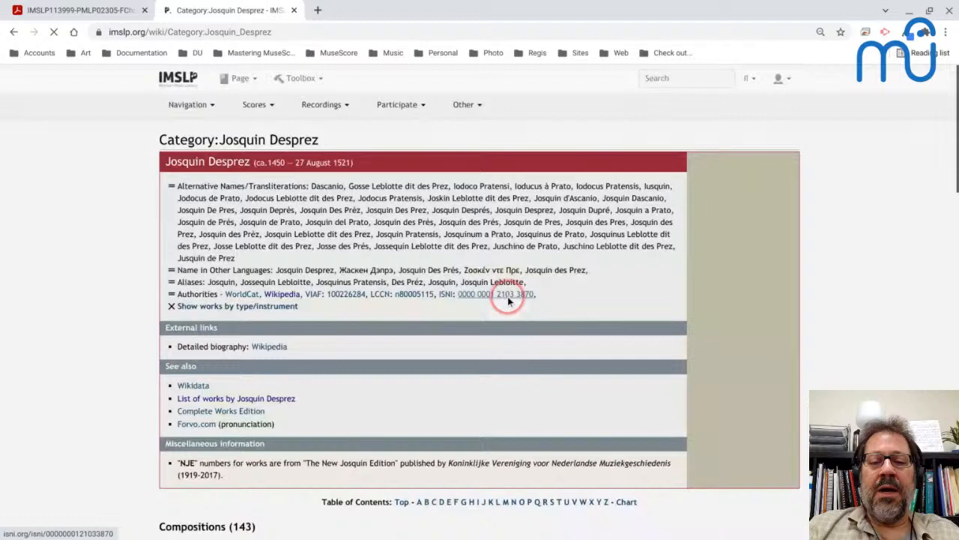
Open Ave Maria from Josquin's compositions and view the first page of its complete score PDF.
scroll(508, 300, "down", 6)
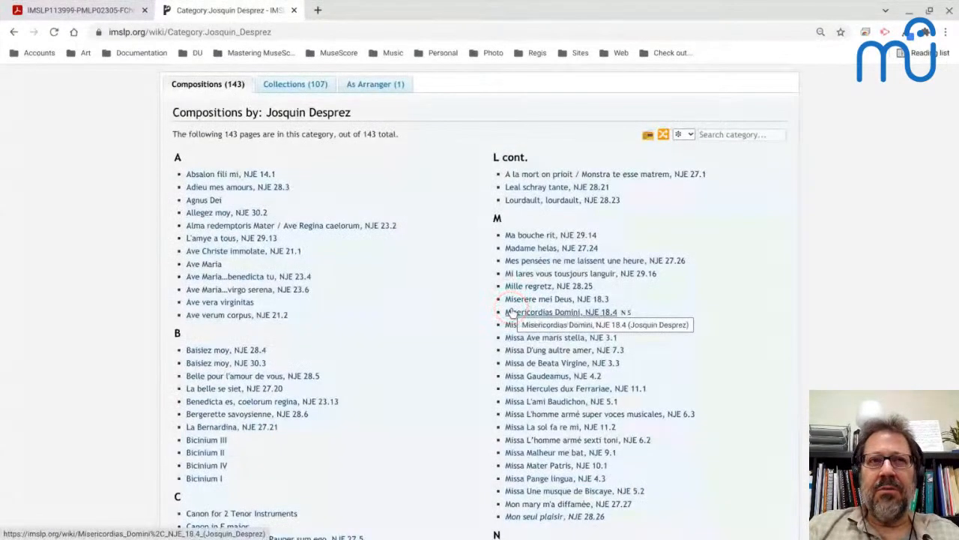
left_click(491, 261)
scroll(490, 262, "down", 1)
scroll(528, 188, "up", 2)
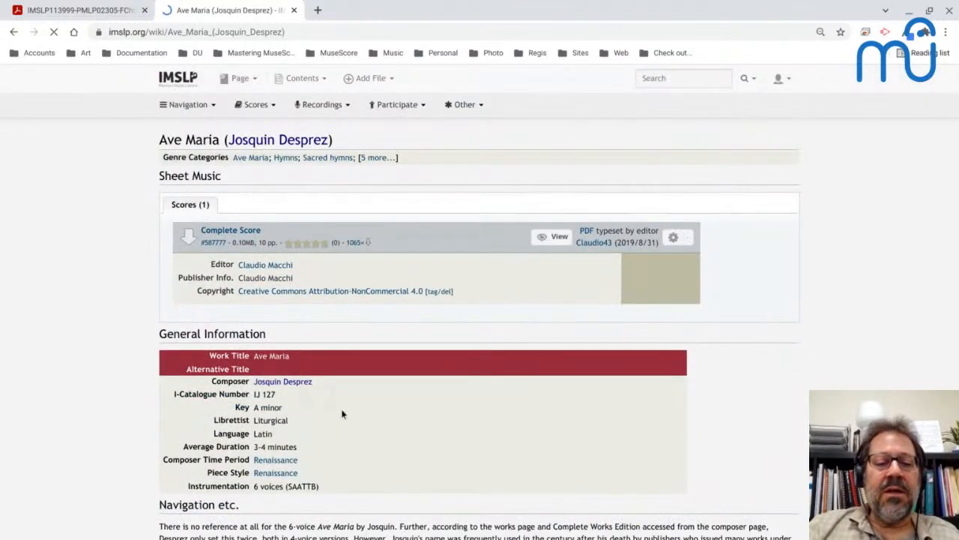
scroll(362, 437, "down", 2)
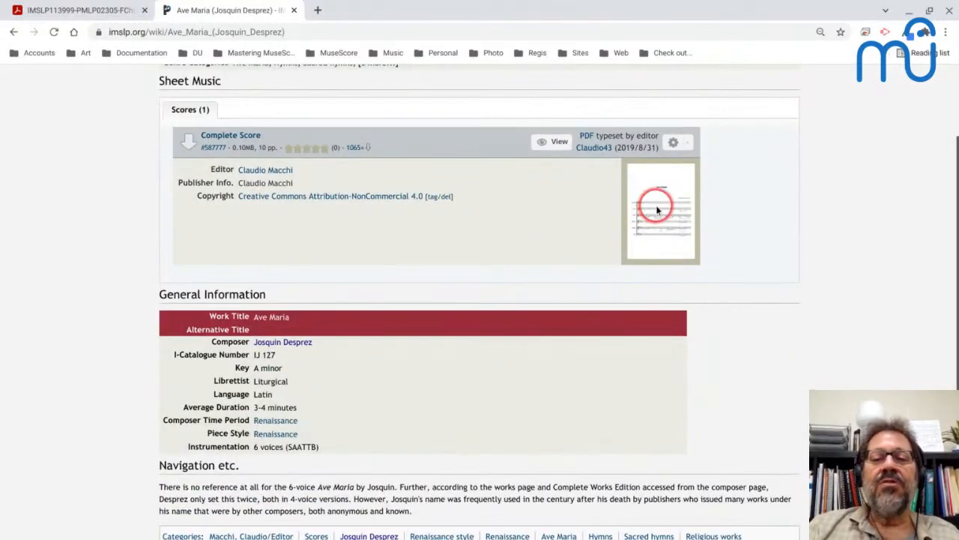
left_click(202, 140)
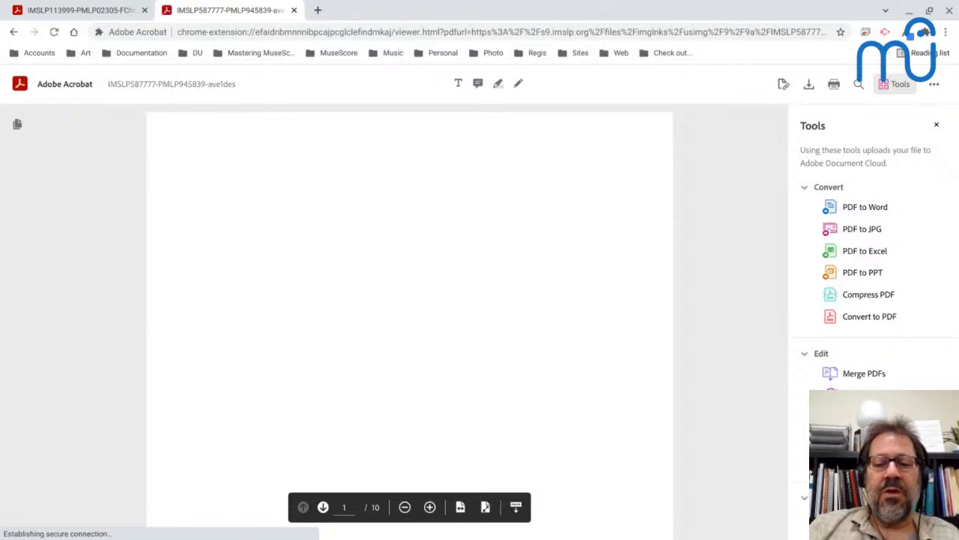
scroll(410, 322, "down", 3)
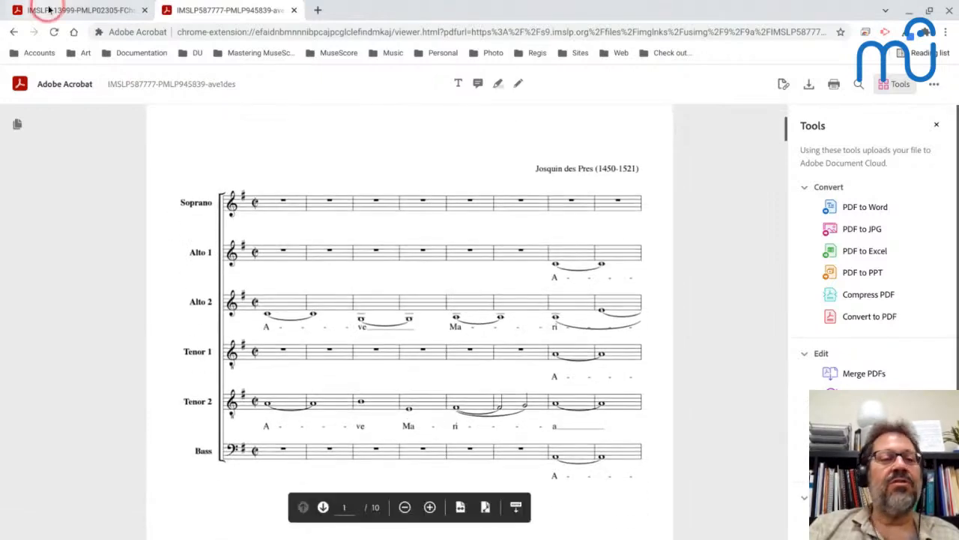
Return to the composition list, open Missa Mater Patris, NJE 10.1, and view its scanned 28-page complete score.
left_click(14, 32)
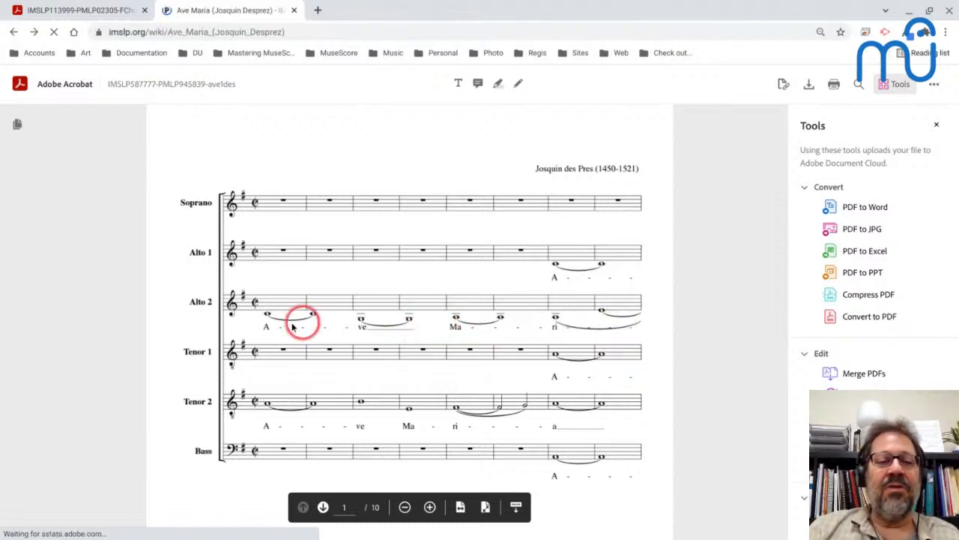
key("alt+Left")
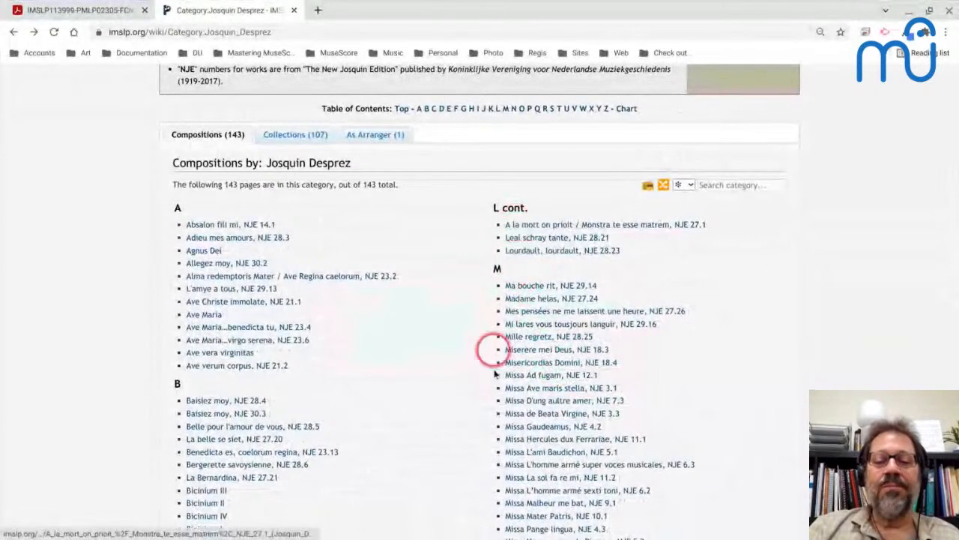
scroll(493, 377, "down", 2)
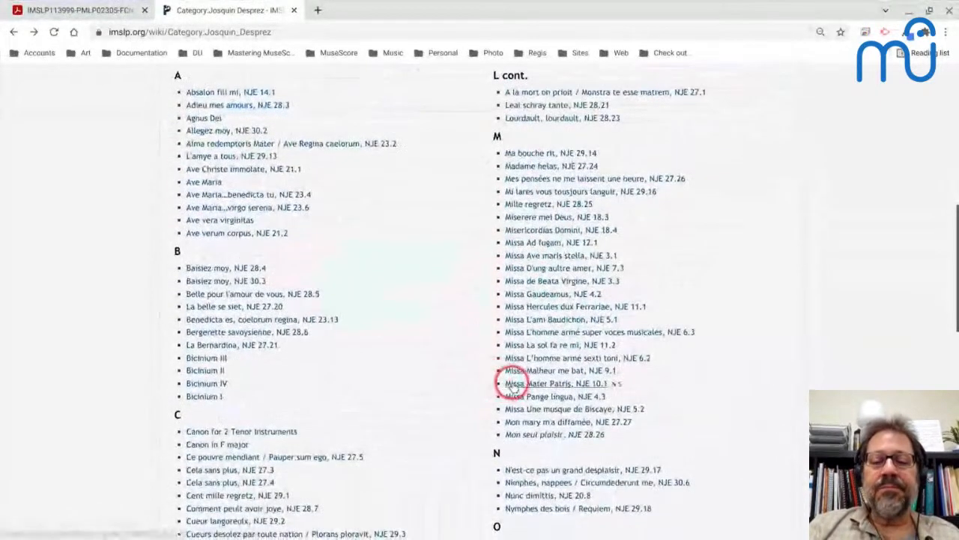
left_click(508, 384)
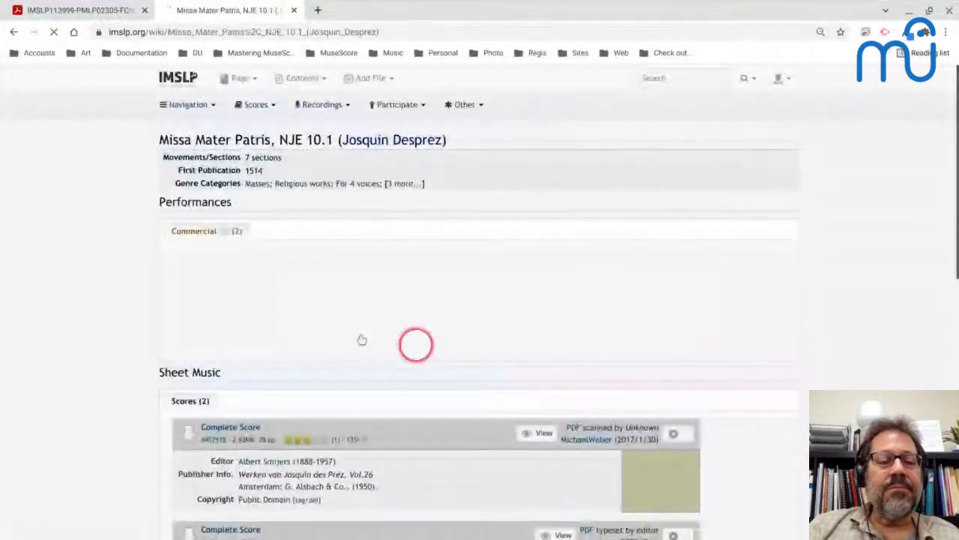
scroll(268, 347, "down", 4)
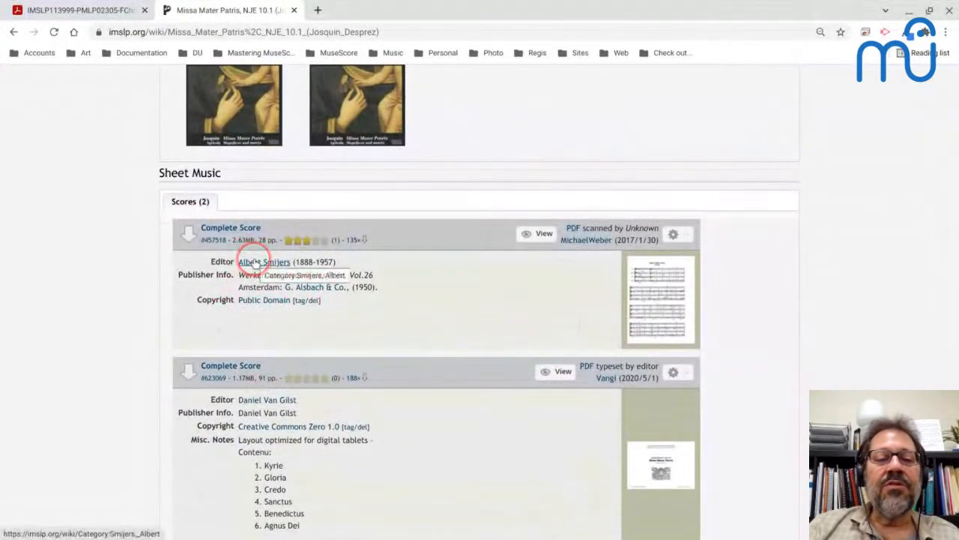
left_click(230, 227)
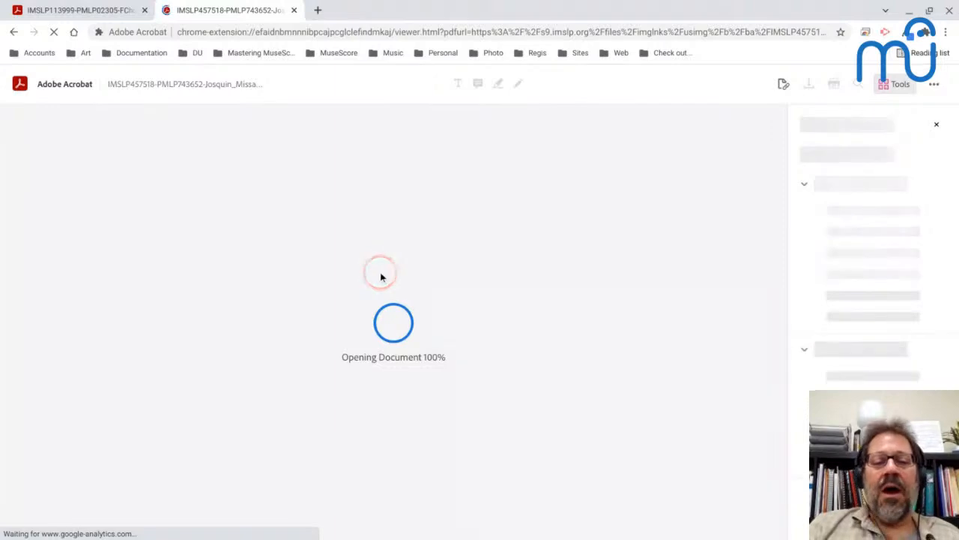
left_click(398, 368)
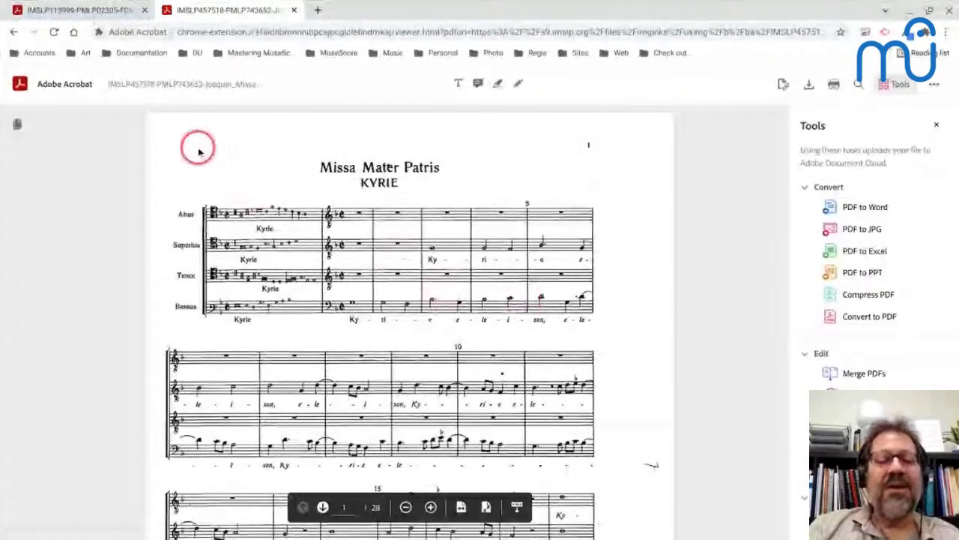
Go back to the composition list, open Bicinium III and examine its sheet music listing.
left_click(13, 32)
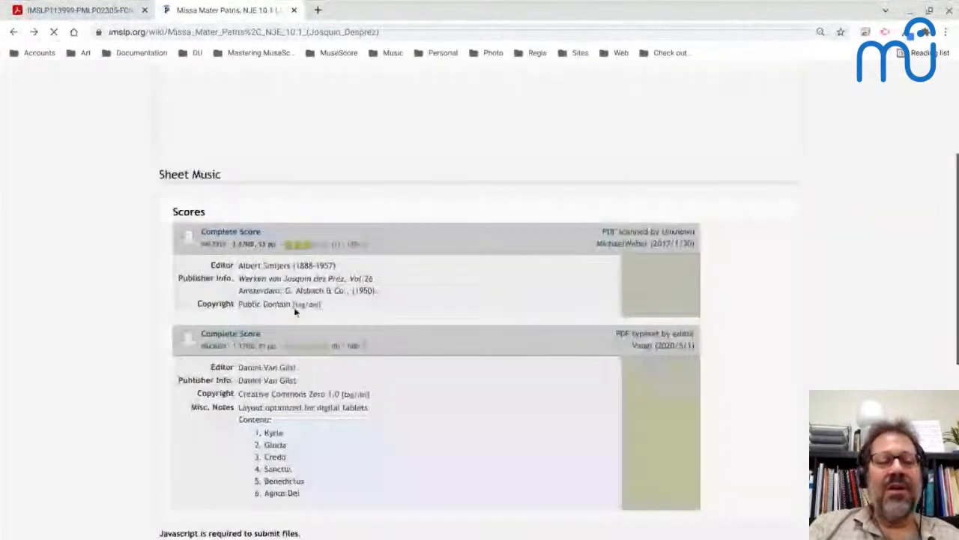
scroll(289, 298, "up", 3)
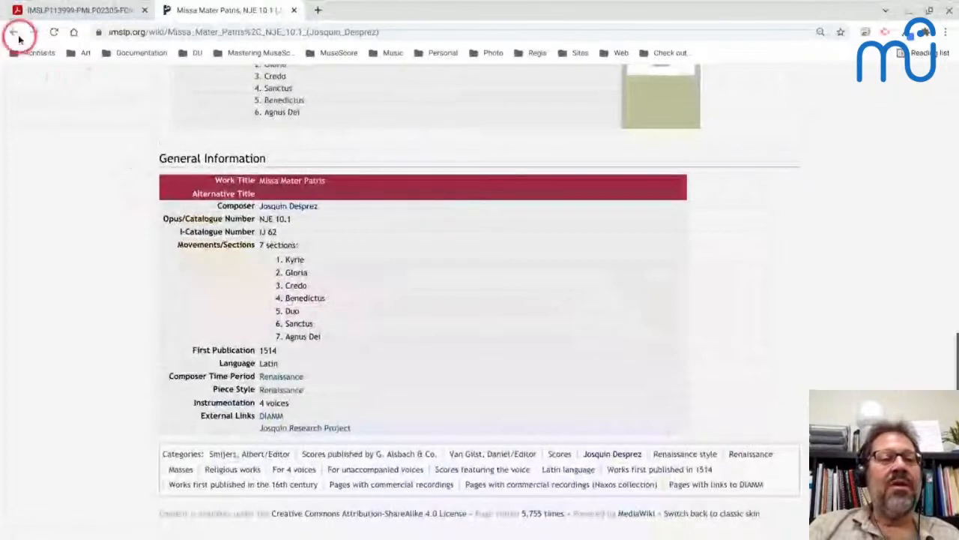
left_click(15, 33)
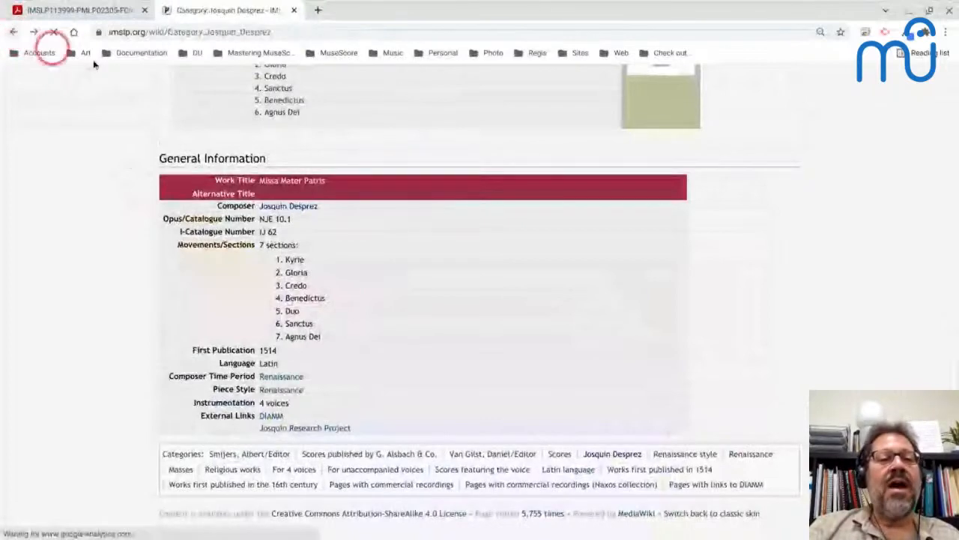
scroll(503, 267, "down", 5)
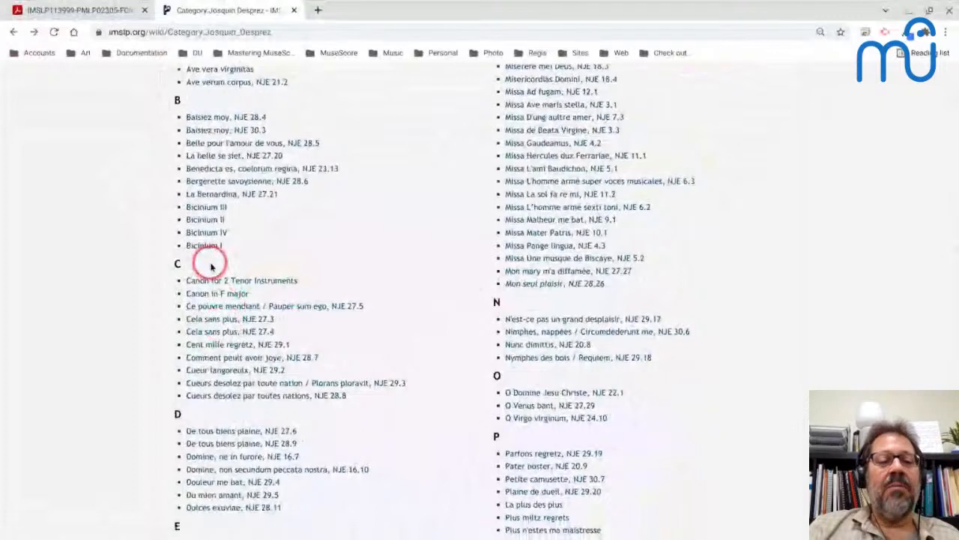
left_click(200, 209)
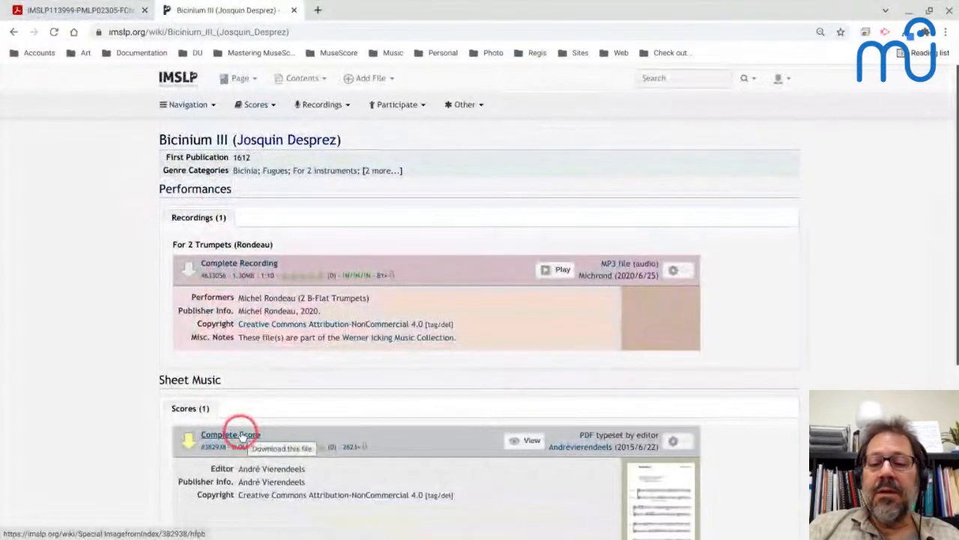
scroll(241, 435, "down", 3)
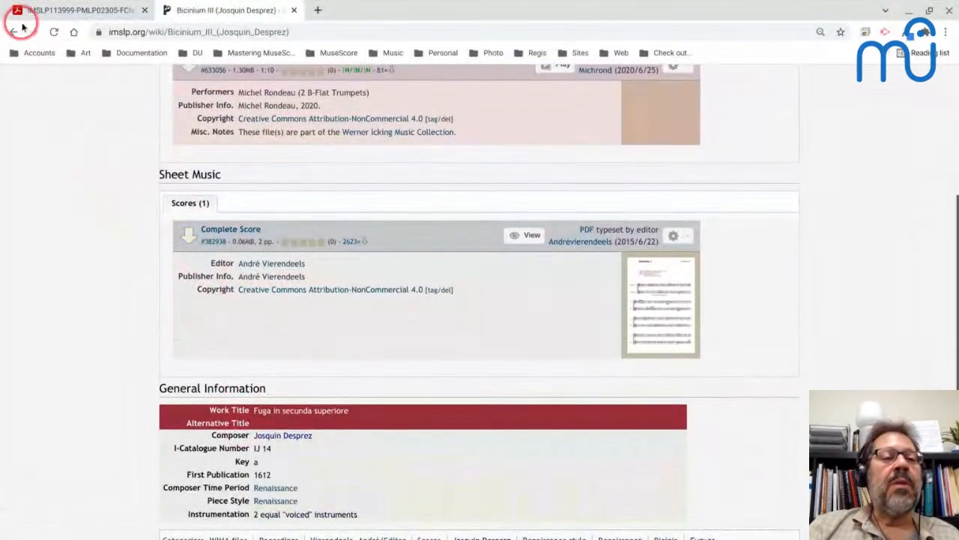
Return to the composition list, open Domine, ne in furore, NJE 16.7, and examine its sheet music parts listing.
left_click(14, 32)
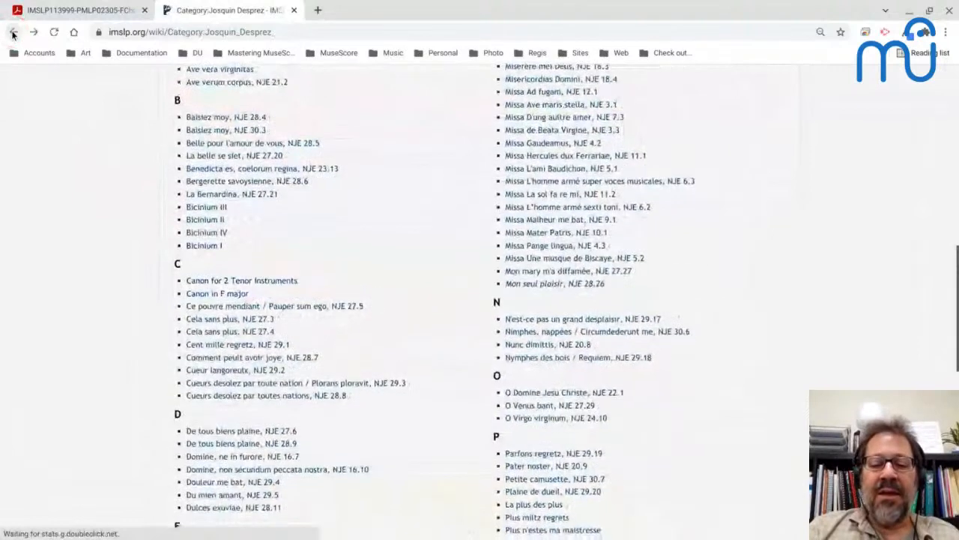
scroll(354, 338, "down", 3)
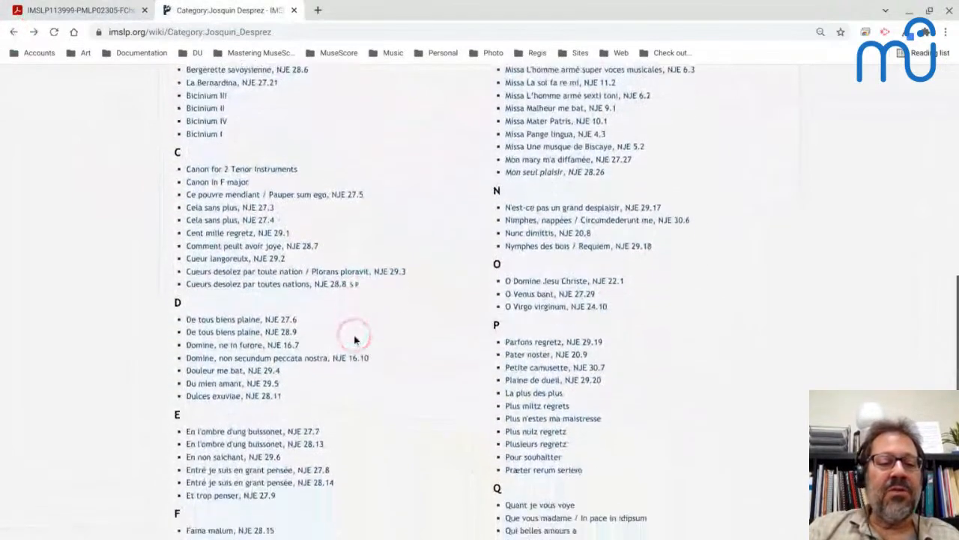
left_click(235, 341)
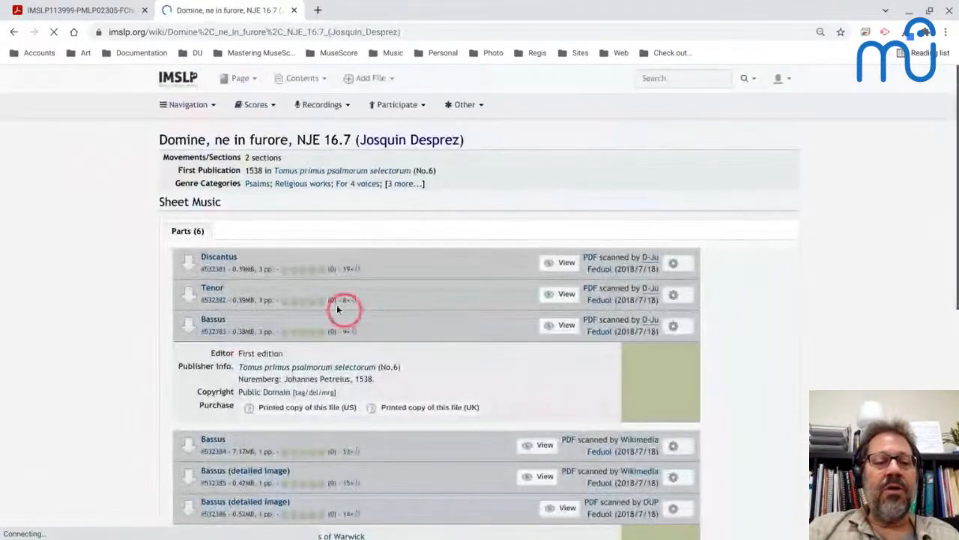
scroll(220, 328, "down", 1)
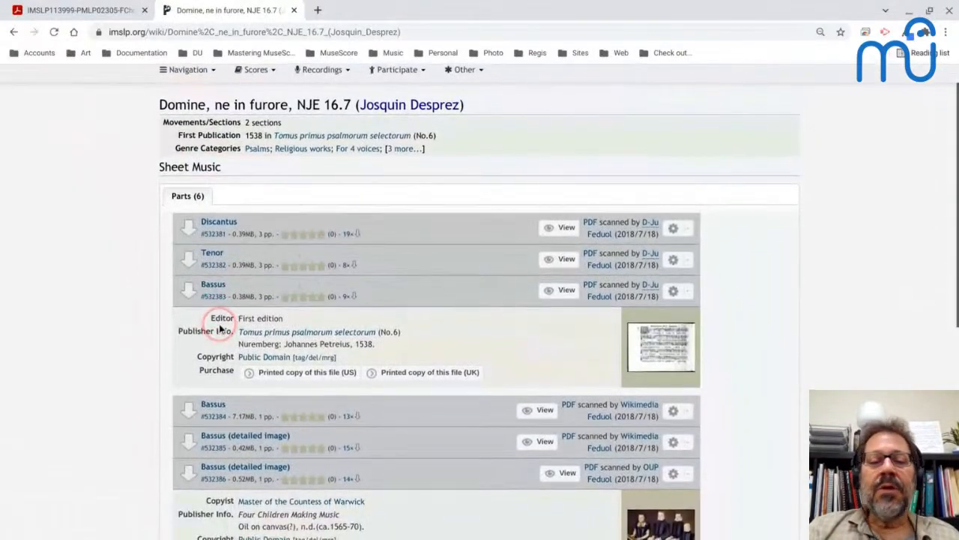
scroll(220, 327, "down", 1)
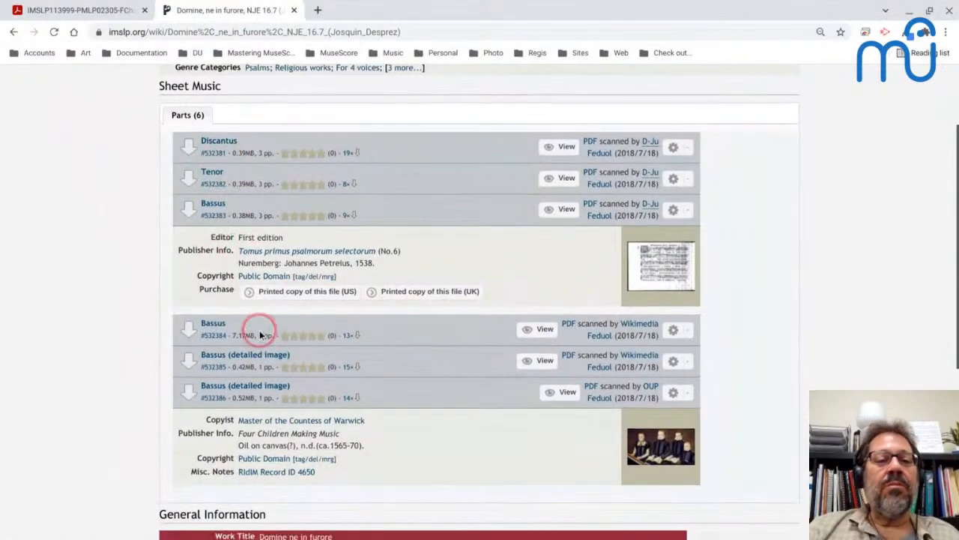
scroll(255, 330, "down", 1)
scroll(255, 330, "down", 2)
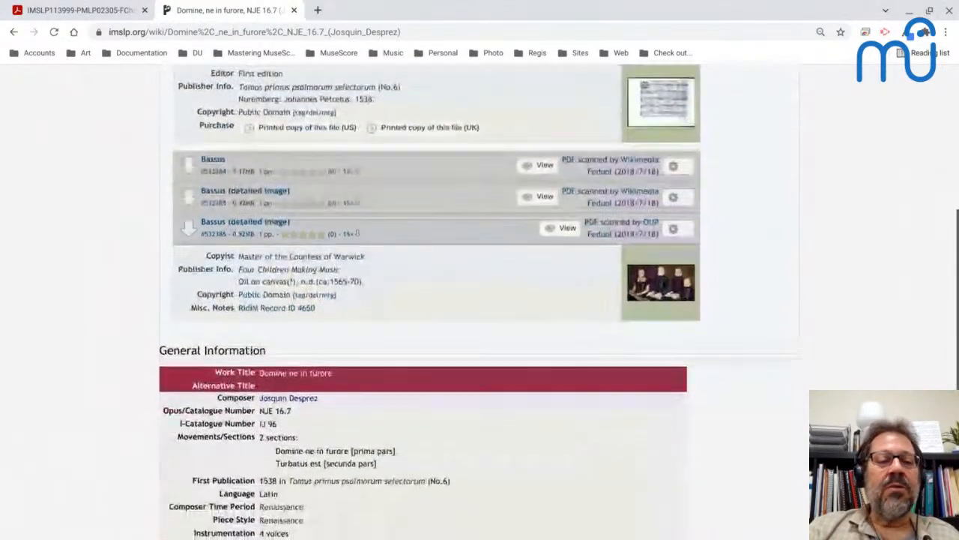
scroll(255, 330, "up", 4)
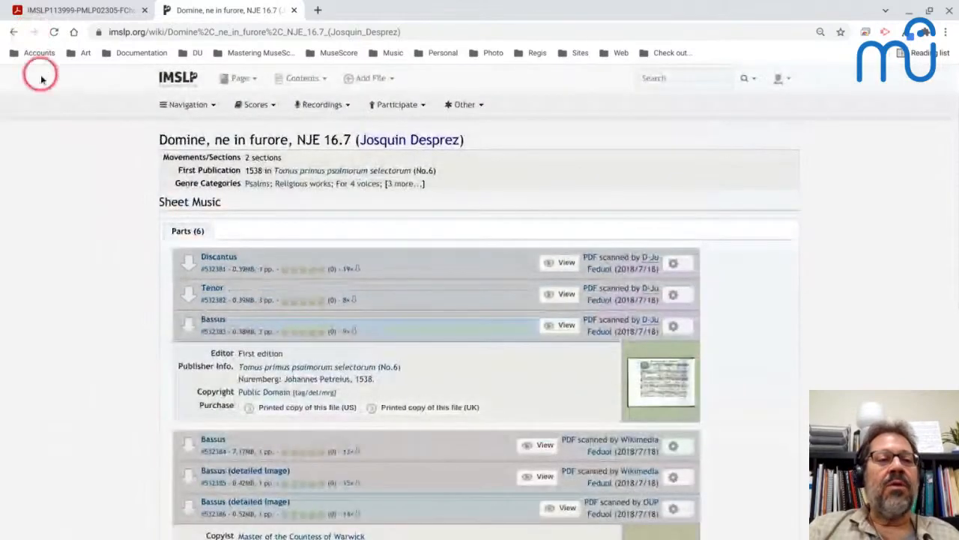
Go back to Josquin's composition list and open the work page for Missa Gaudeamus, NJE 4.2.
left_click(12, 32)
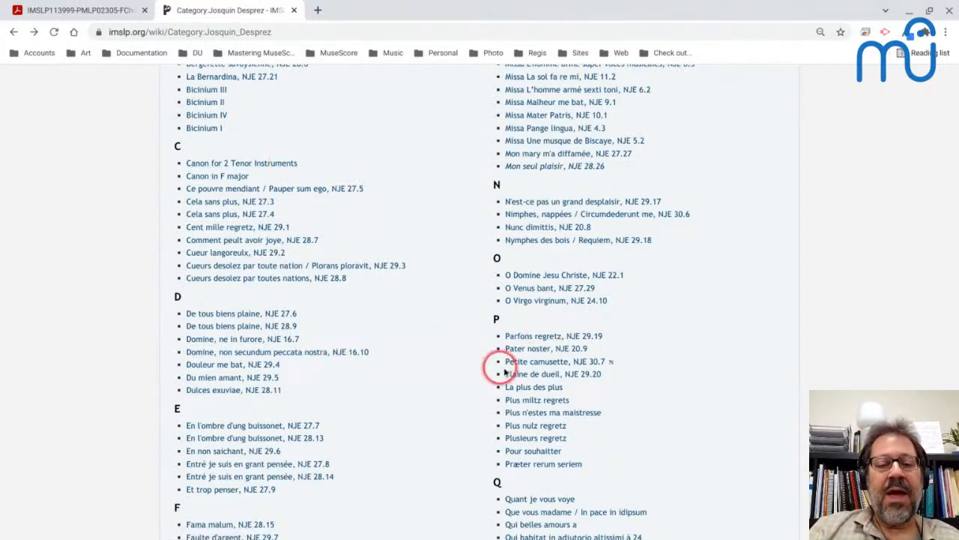
scroll(525, 364, "down", 1)
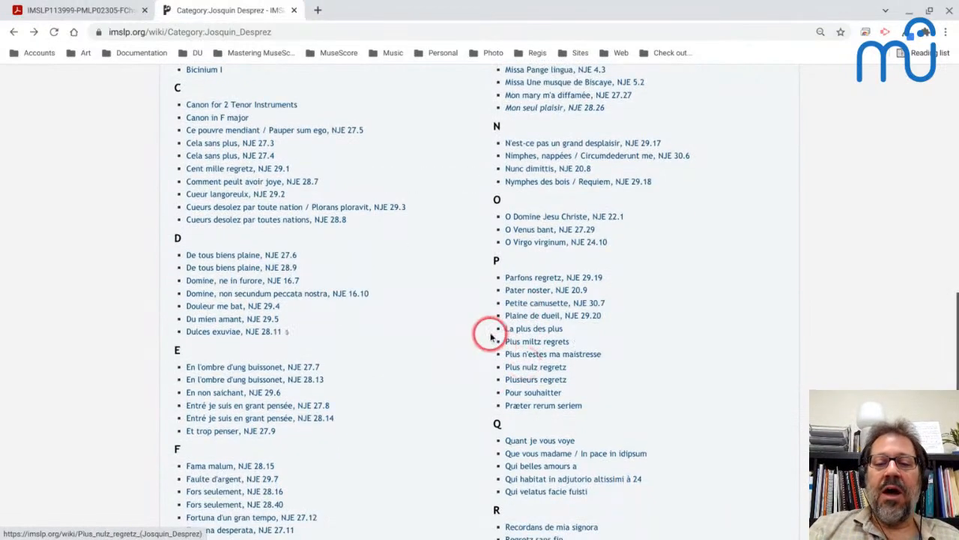
scroll(428, 317, "up", 1)
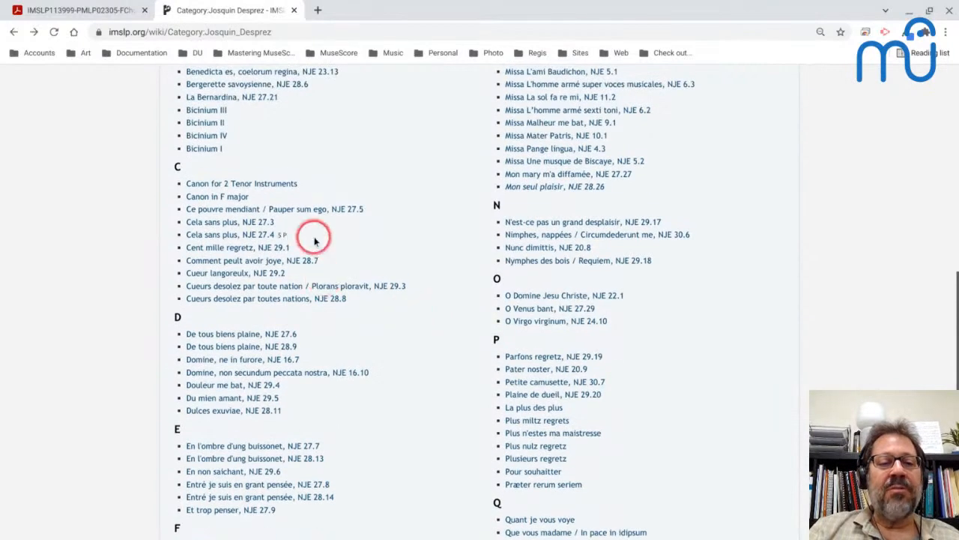
scroll(322, 278, "up", 2)
scroll(316, 239, "up", 1)
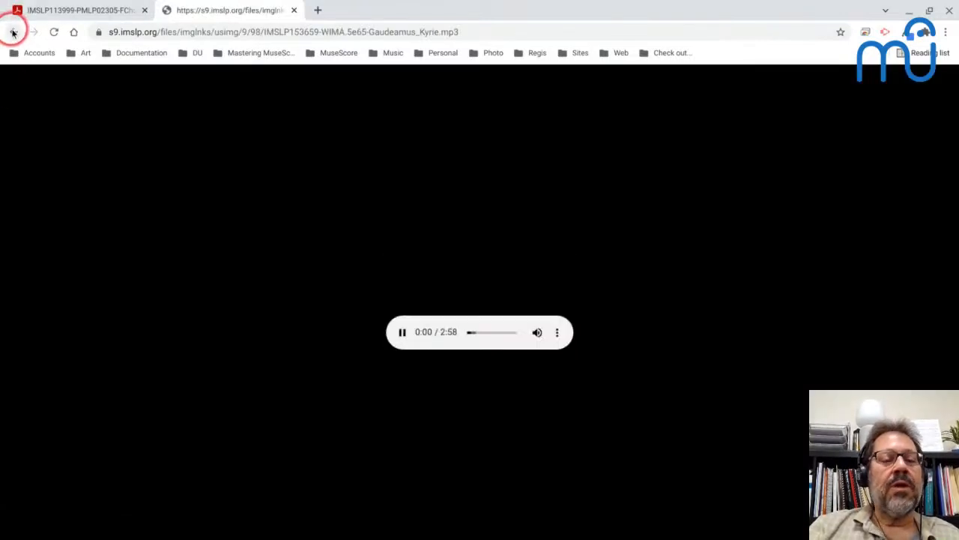
left_click(13, 32)
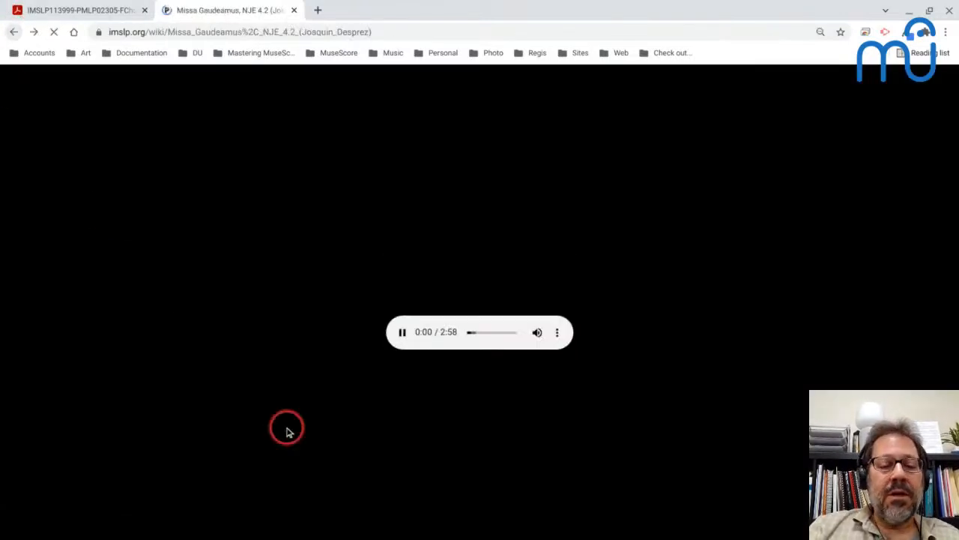
Open the complete score PDF of Missa Gaudeamus and view the barlines and ties in the Kyrie on page 5.
scroll(287, 428, "down", 3)
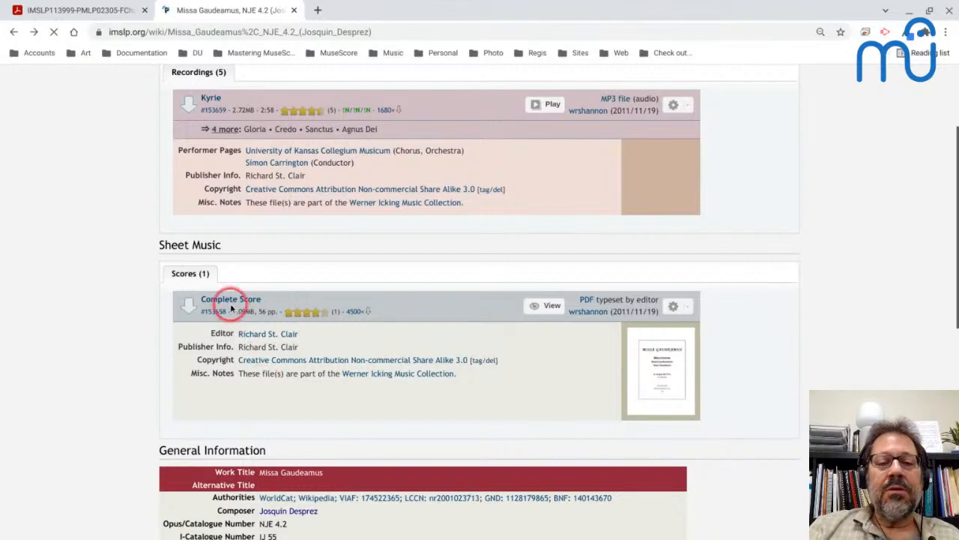
left_click(227, 302)
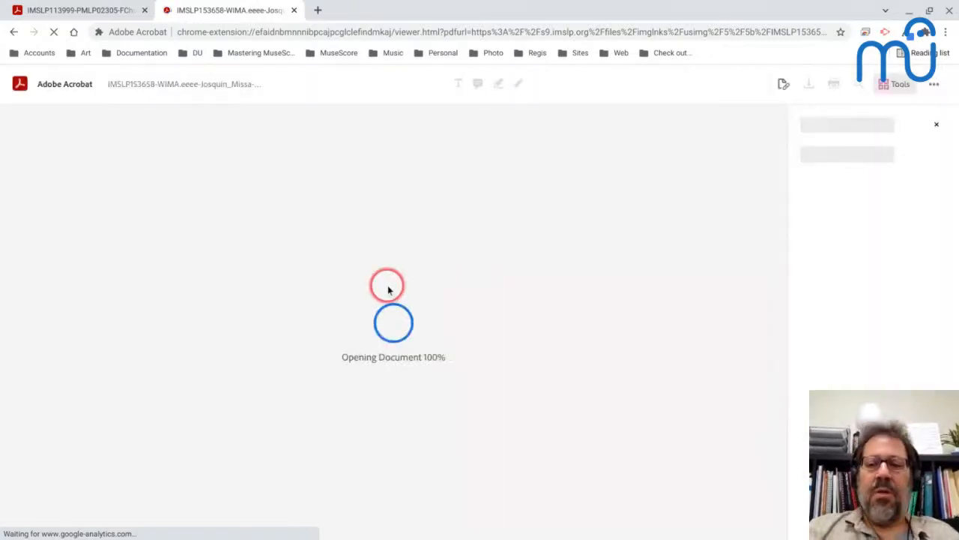
left_click(411, 306)
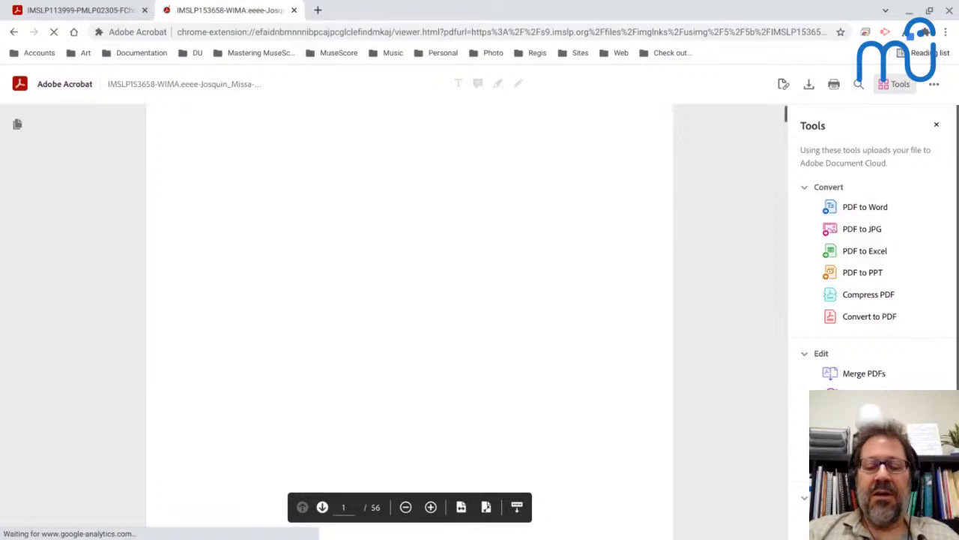
scroll(410, 322, "down", 7)
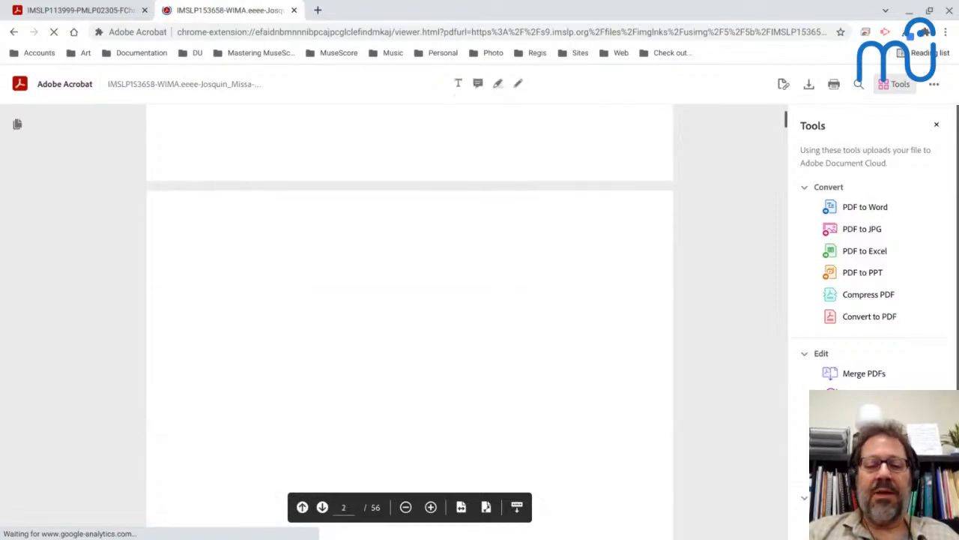
scroll(410, 322, "down", 3)
scroll(410, 323, "down", 15)
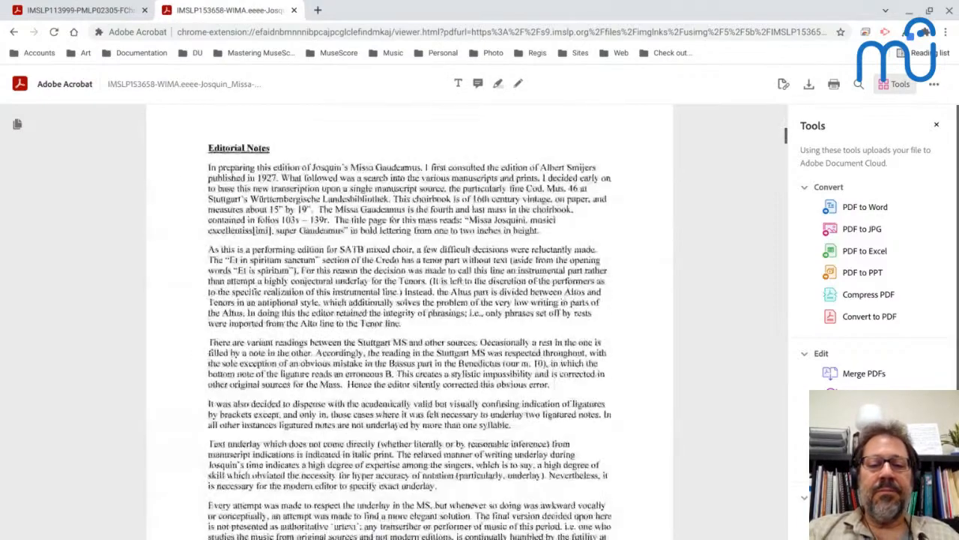
scroll(327, 210, "down", 1)
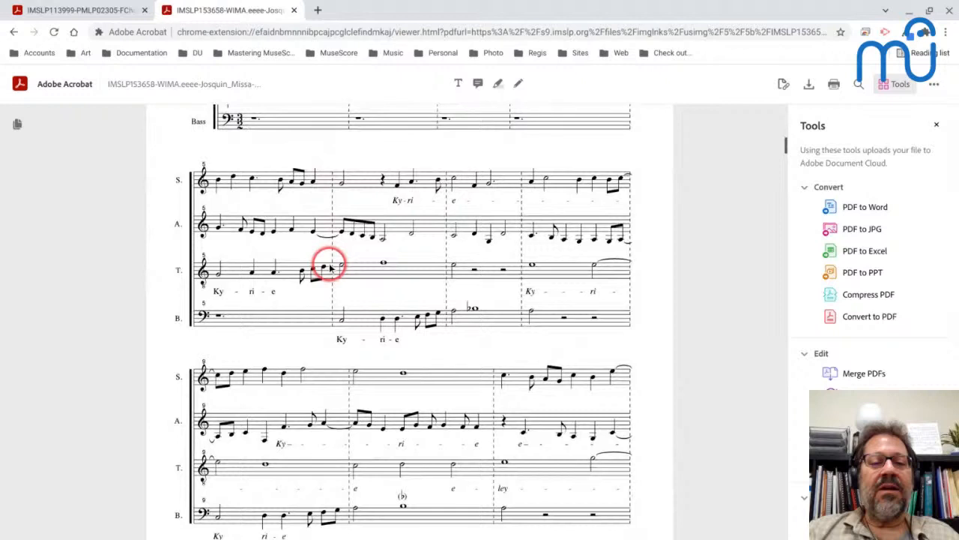
scroll(330, 268, "down", 1)
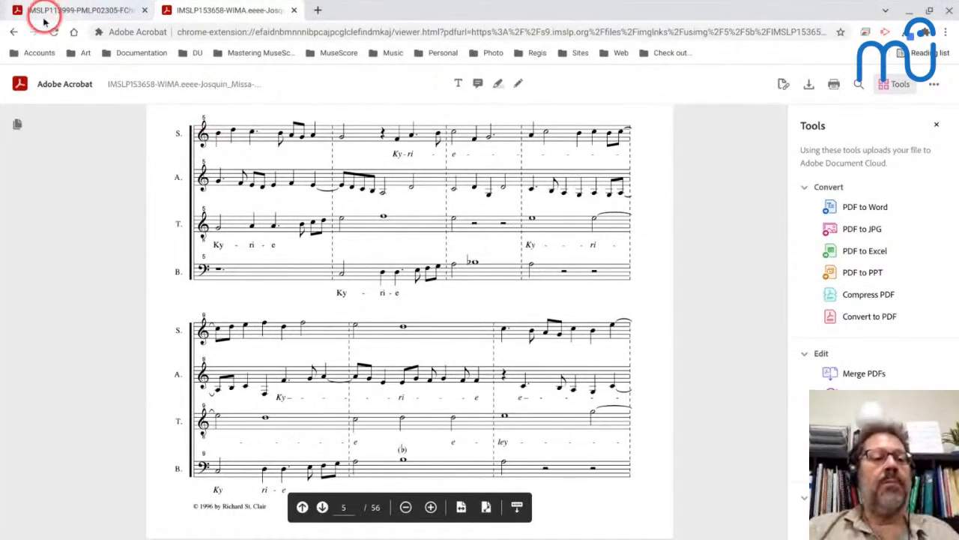
Leave the score PDF, switch back to MuseScore and bring up the Untitled score.
left_click(14, 32)
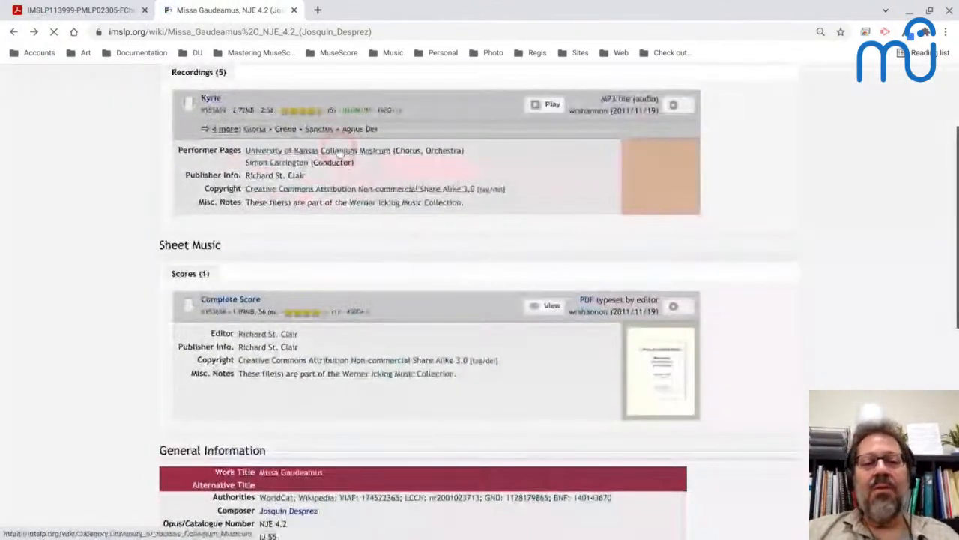
mouse_move(595, 535)
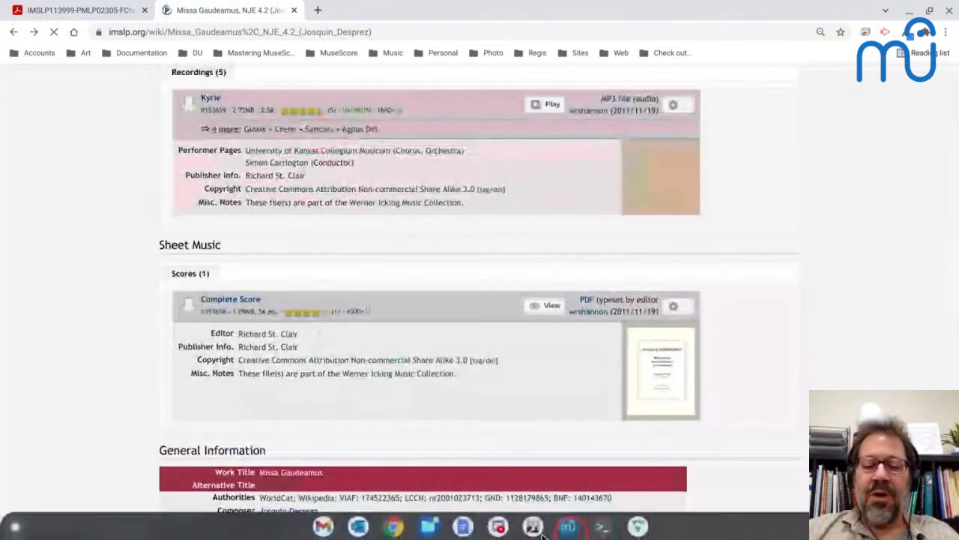
left_click(533, 524)
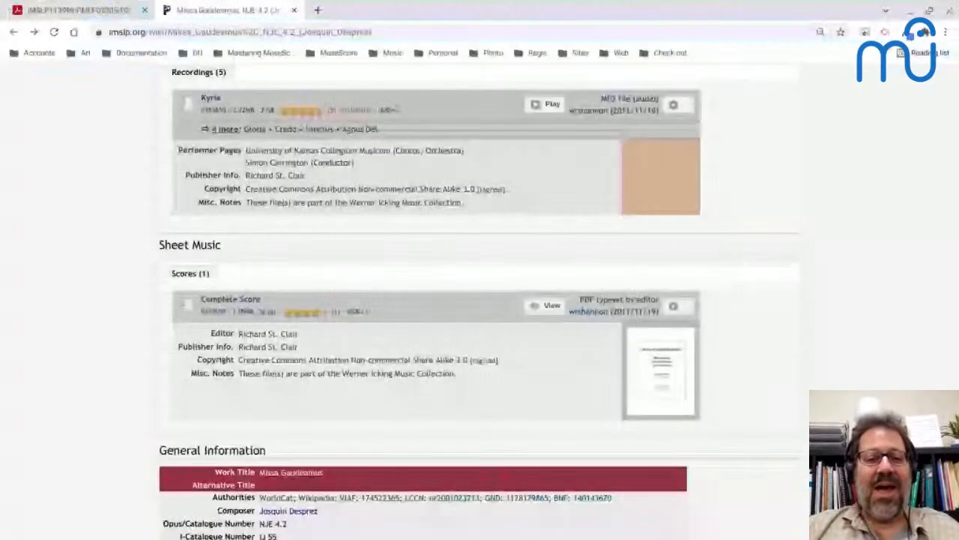
left_click(382, 172)
scroll(383, 172, "up", 3)
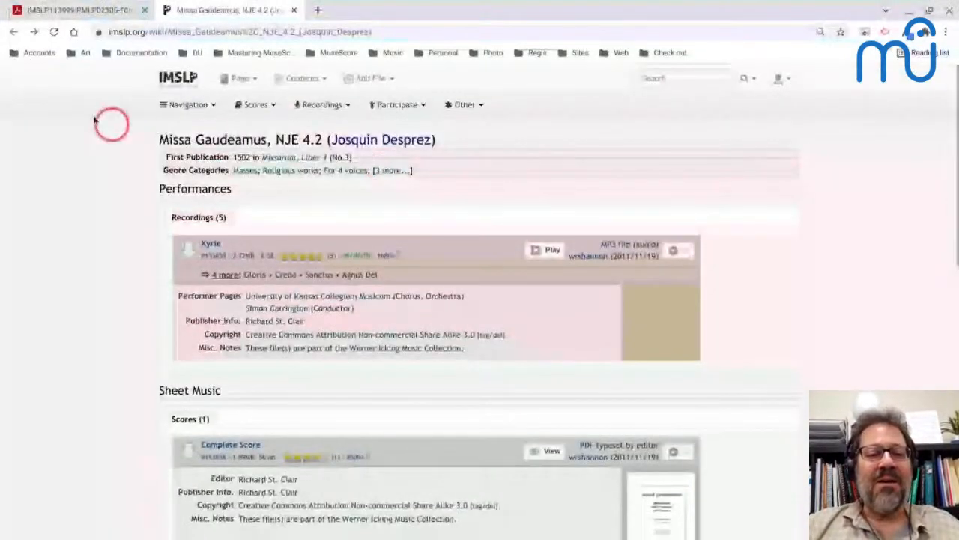
key("alt+Tab")
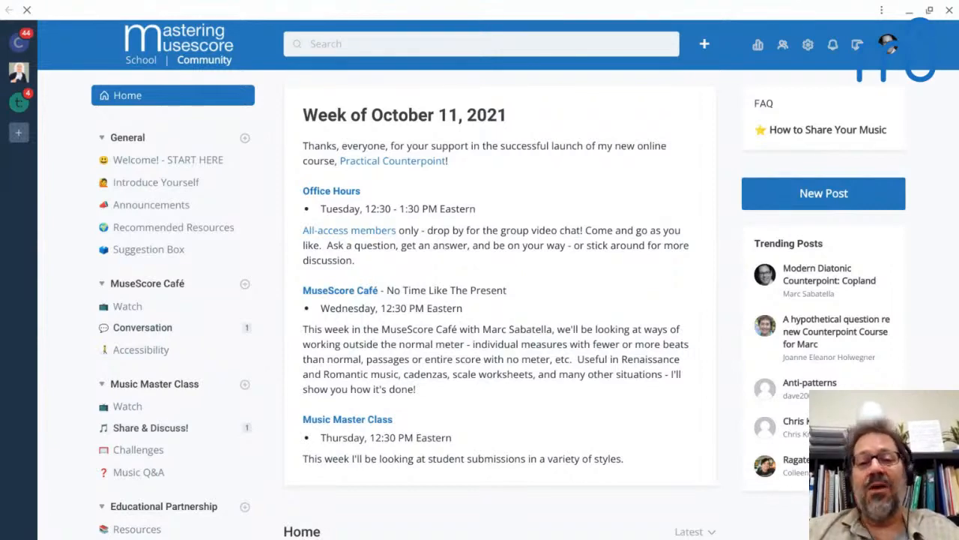
key("alt+Tab")
key("alt+Tab")
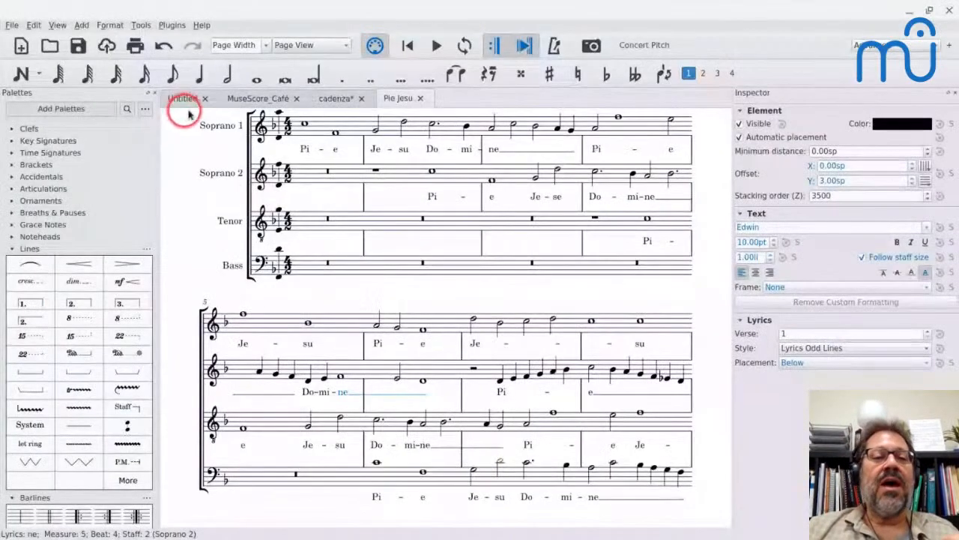
left_click(183, 100)
Enter quarter notes C4, D4 and D-sharp 4 from the start of measure 1.
left_click(300, 238)
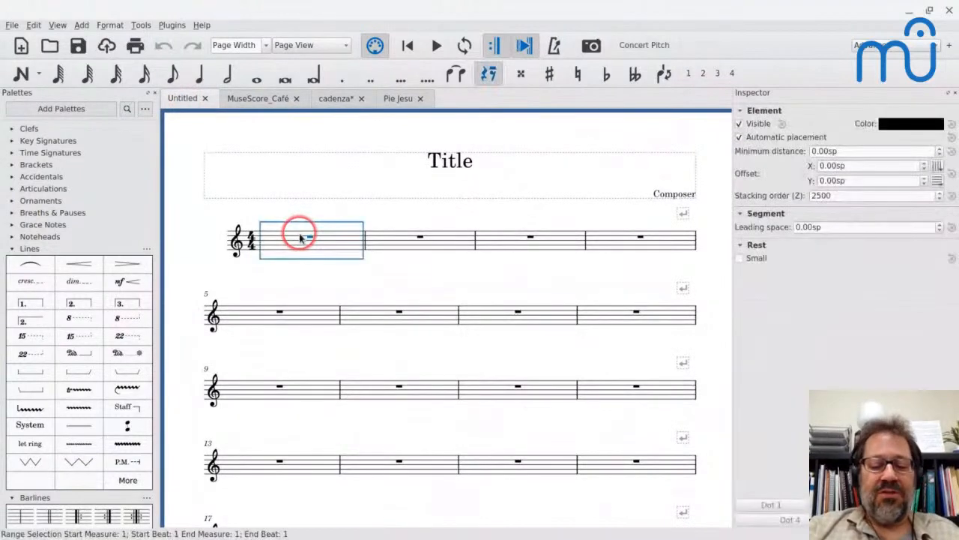
key("n")
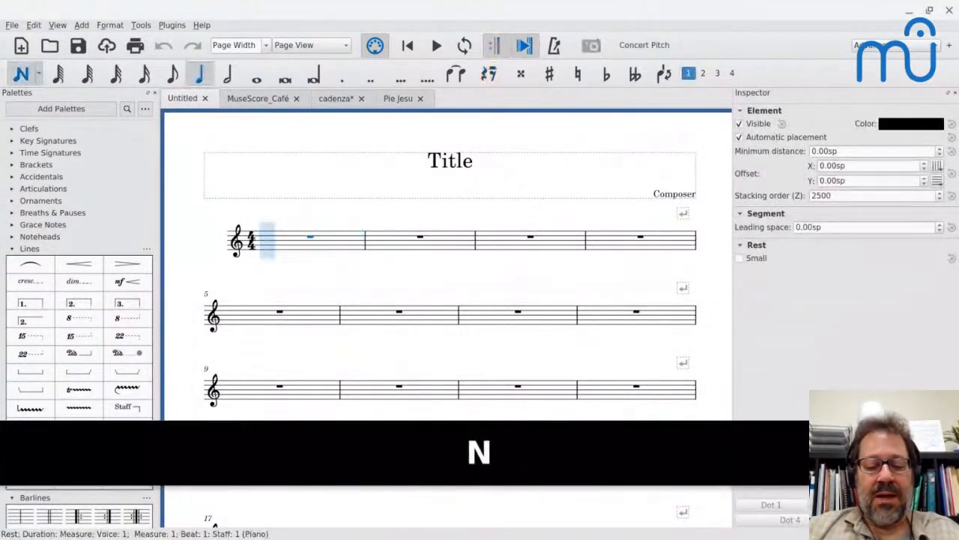
key("5")
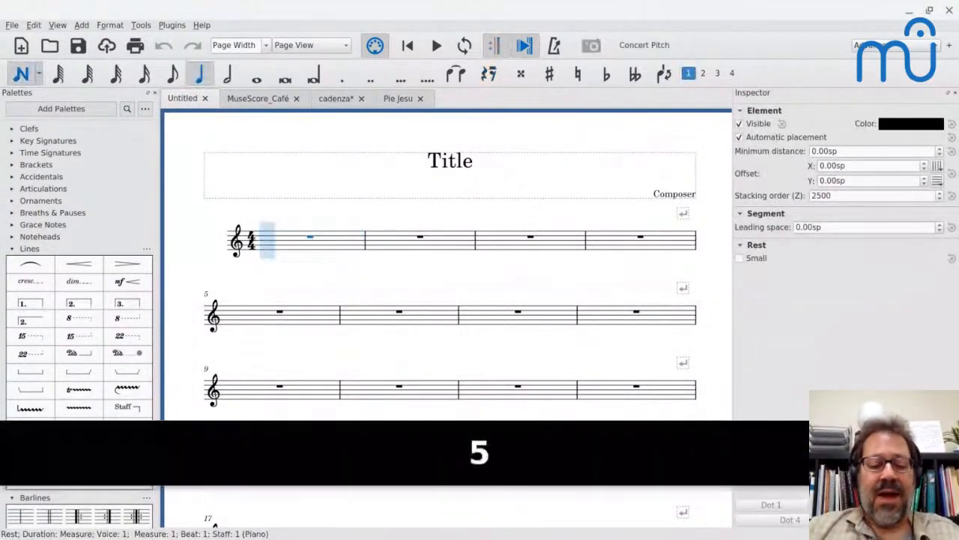
key("c")
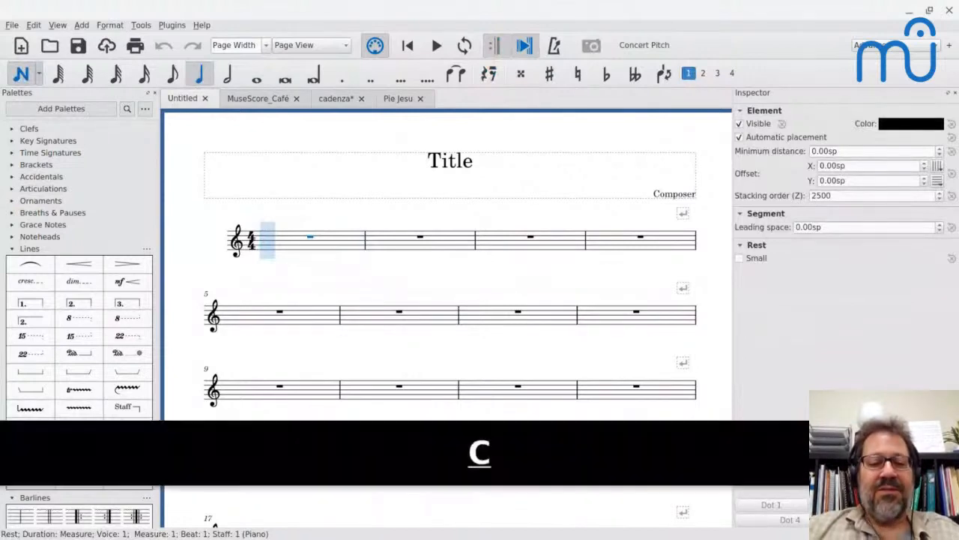
key("ctrl+Down")
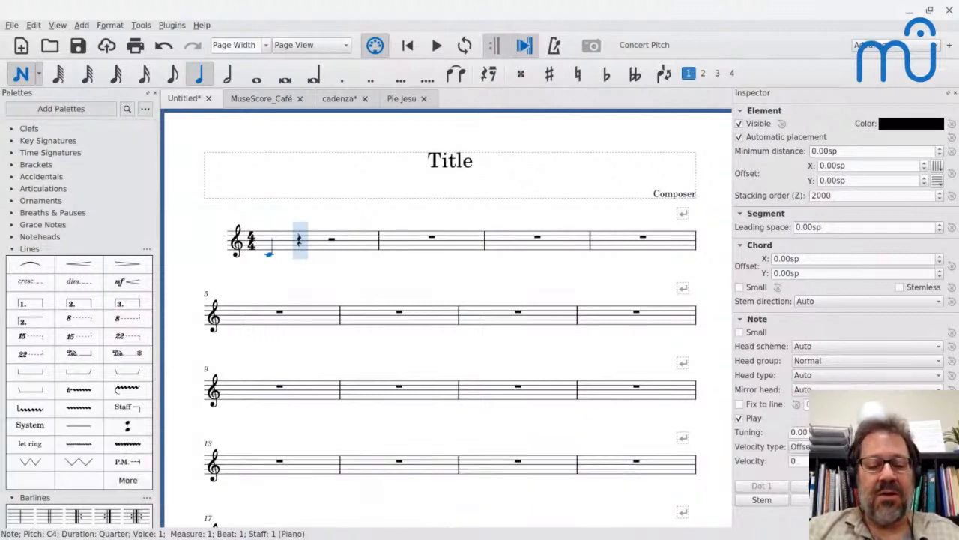
key("d")
key("d")
key("Up")
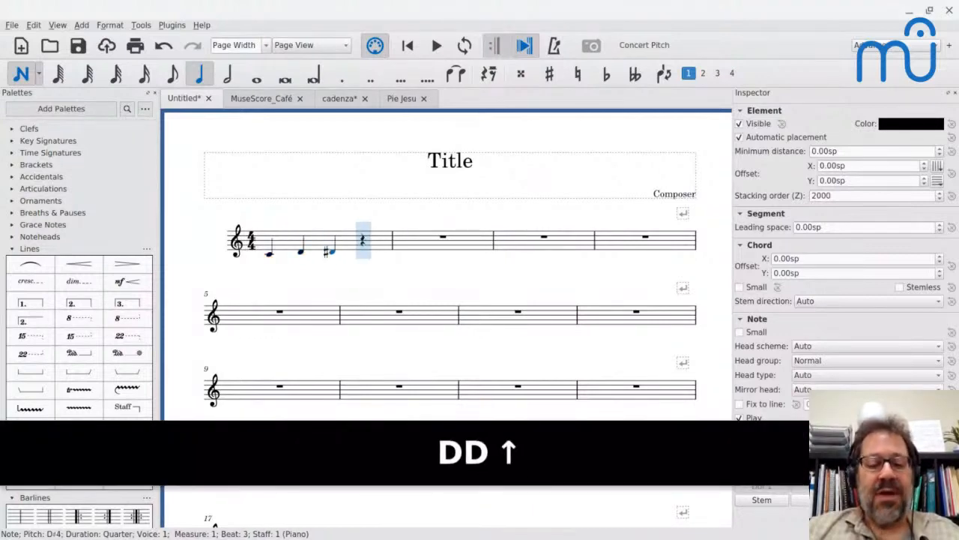
Continue the scale in quarter notes with F, F-sharp, G-sharp, A, B and C5, then finish note input.
key("f")
key("f")
key("Up")
key("g")
key("Up")
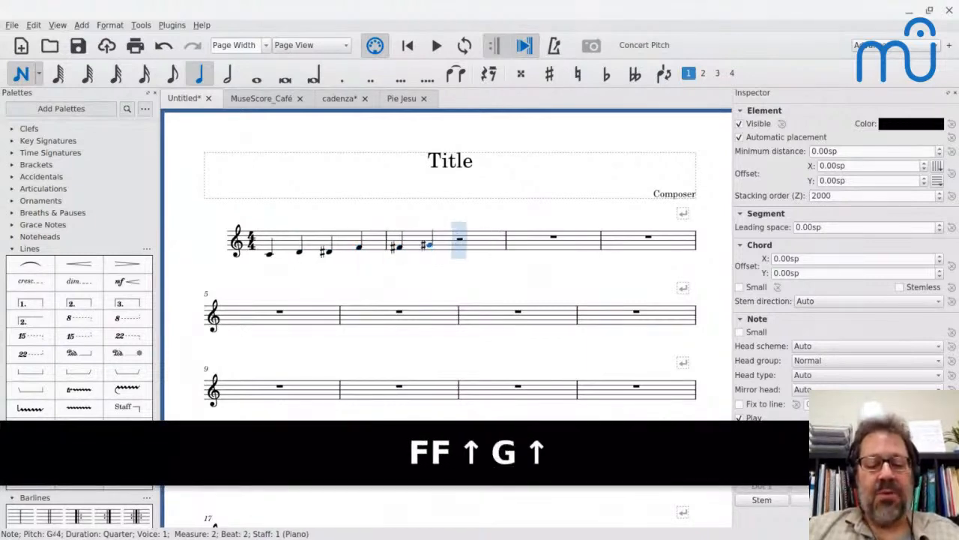
key("a")
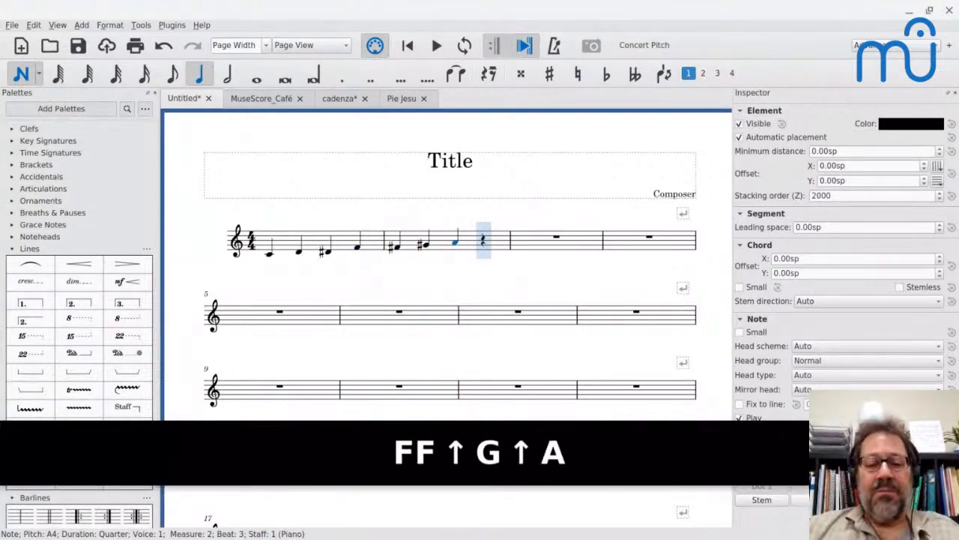
key("b")
key("c")
key("Escape")
Join the measures spanning the scale from the first C4 to the final C5 into a single measure.
left_click(291, 237)
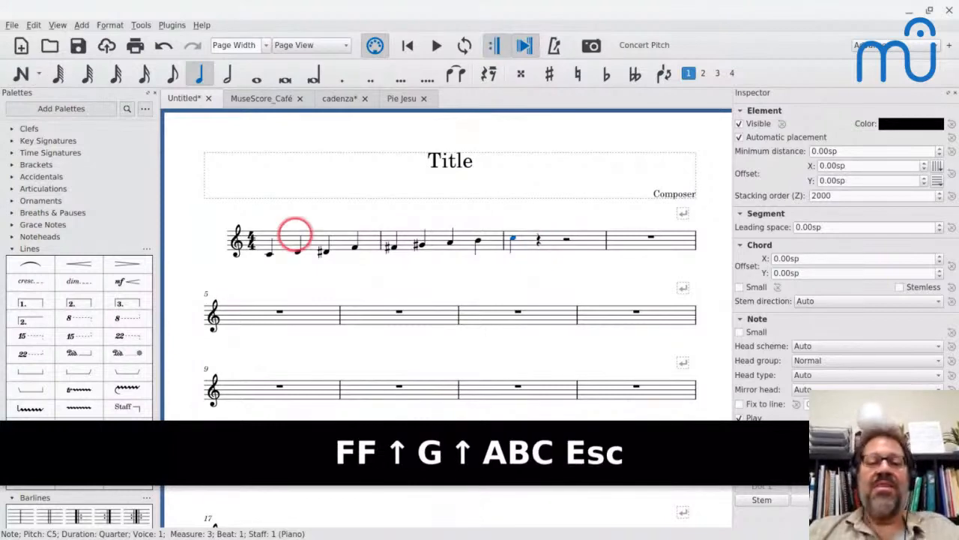
left_click(268, 256)
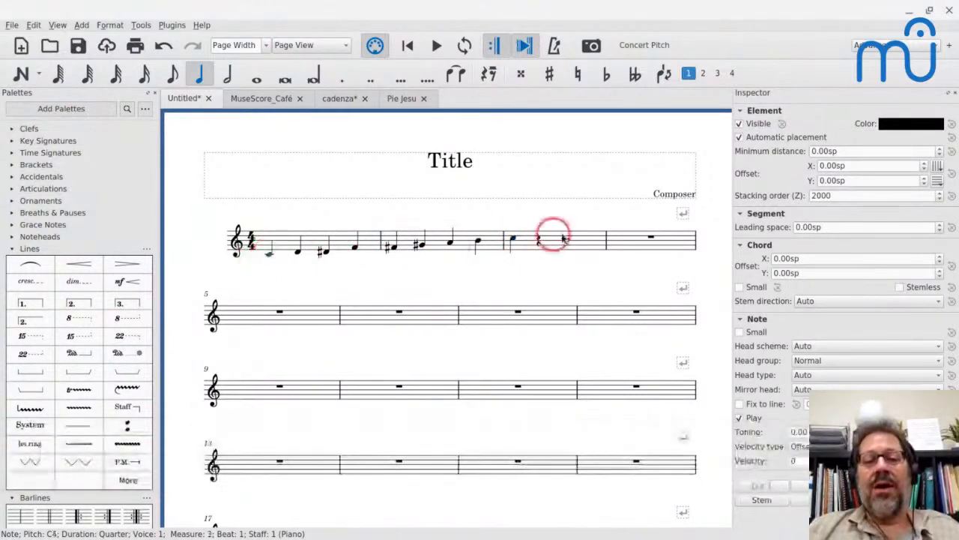
left_click(513, 239, "shift")
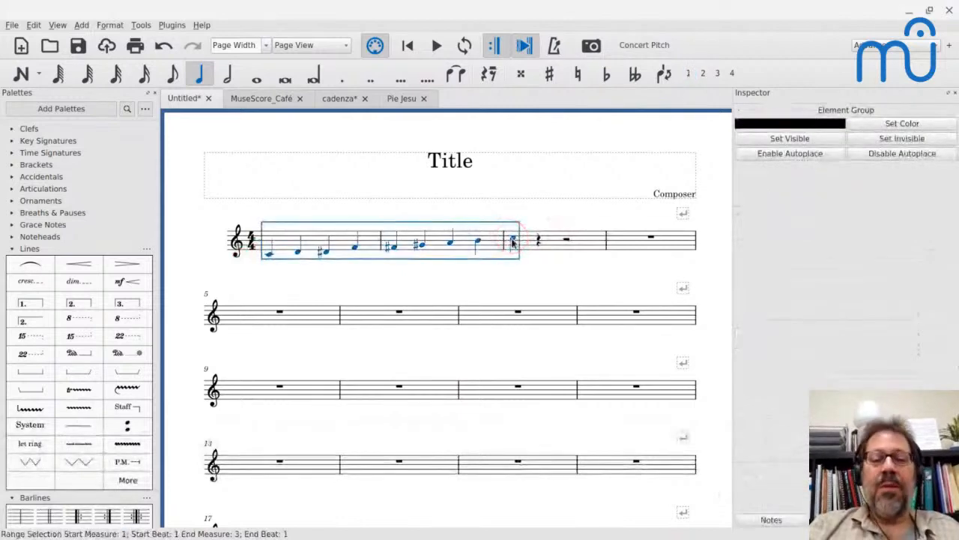
key("ctrl+alt+j")
Remove the leftover half rest and quarter rest after the final C5 from the joined measure's duration.
left_click(515, 241)
left_click(536, 239)
key("shift+Right")
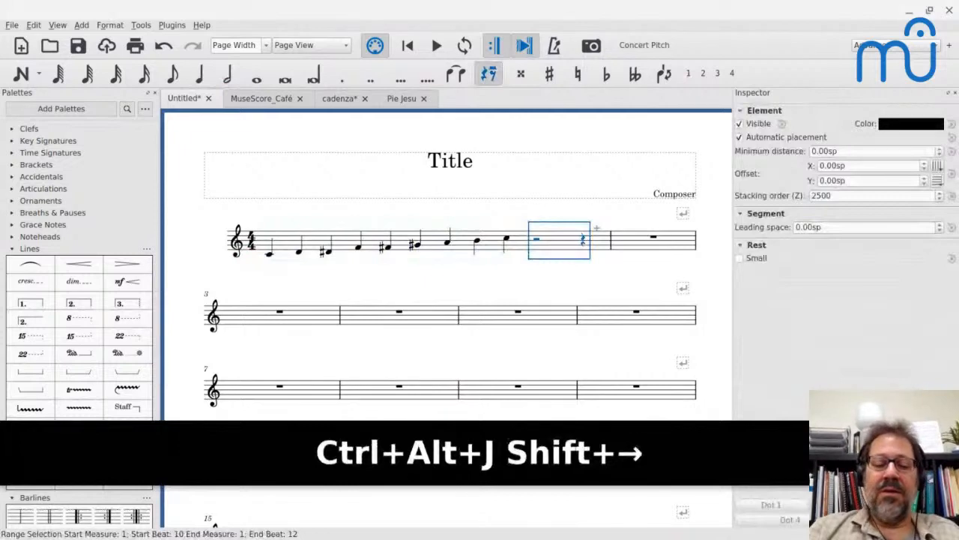
key("ctrl+BackSpace")
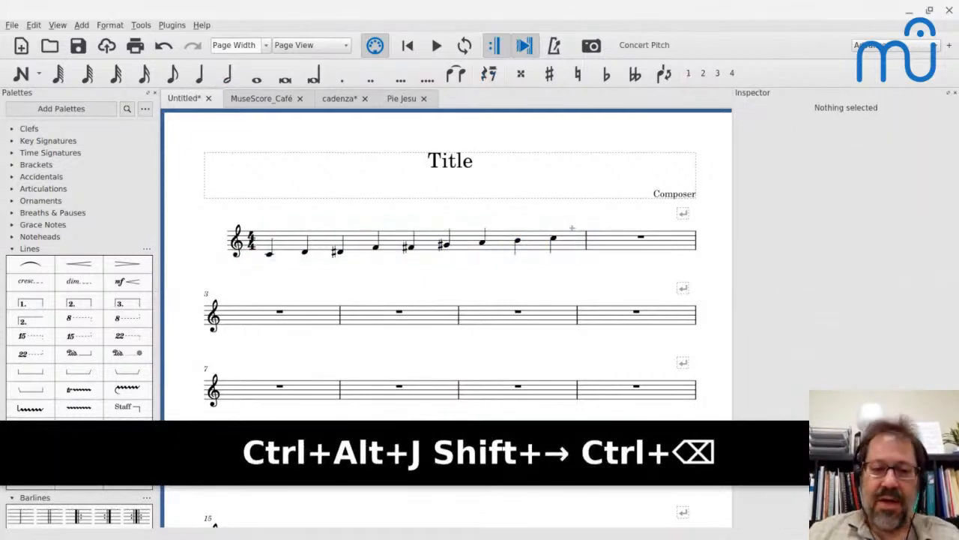
Replace the D-sharp, the third note of the scale, with an E-flat 4 and leave note input.
left_click(342, 253)
key("e")
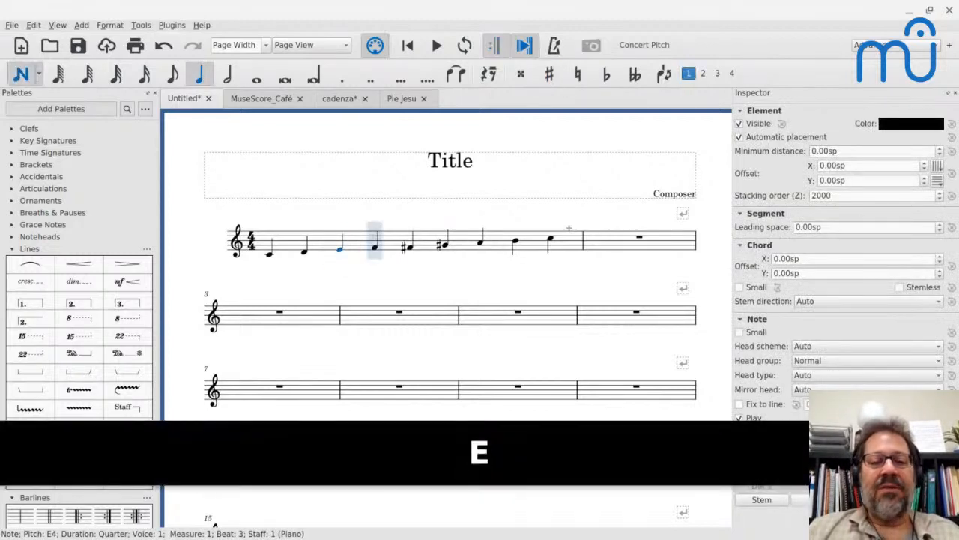
key("Down")
key("Escape")
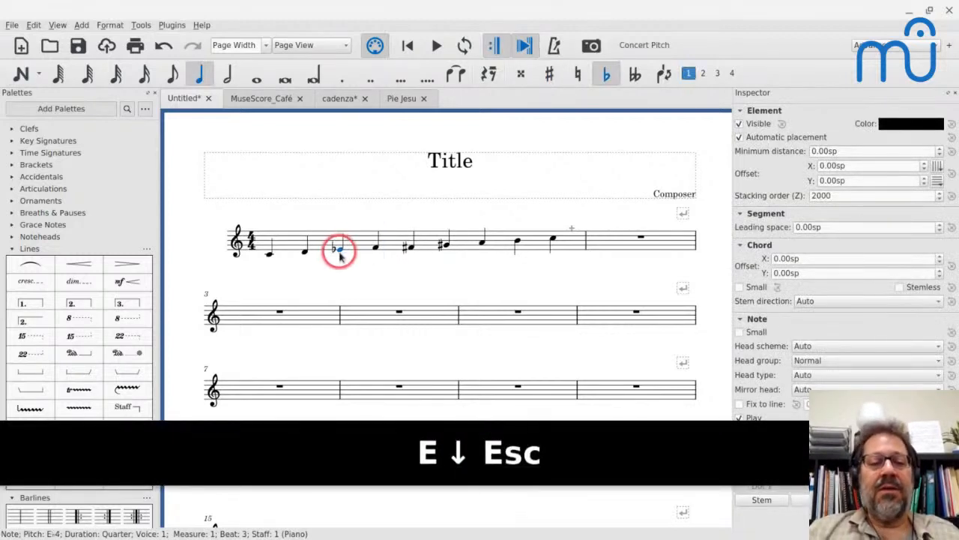
Play back the scale from its first note and stop playback at the end.
left_click(269, 254)
key("space")
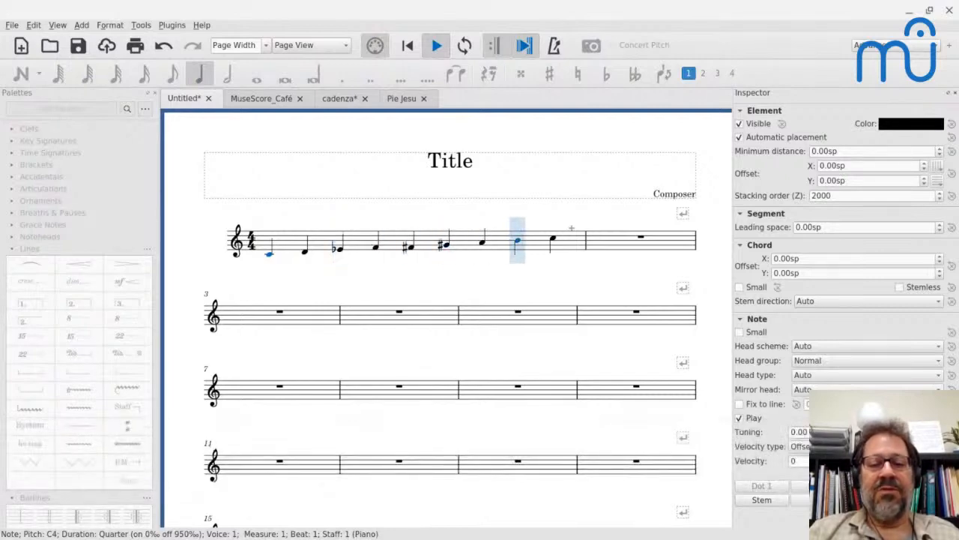
key("space")
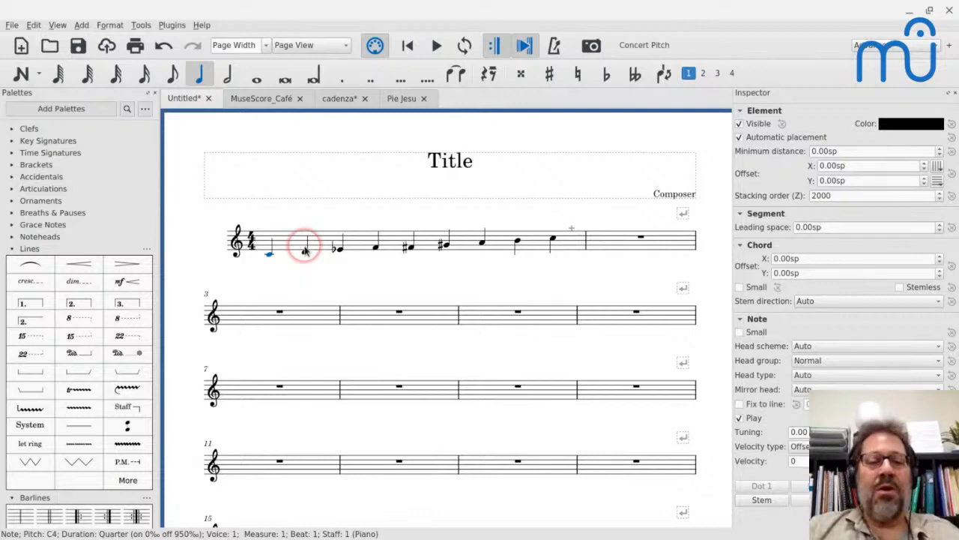
Undo all the scale edits back to the empty Untitled score.
key("ctrl+z")
key("ctrl+z")
key("ctrl+z")
key("ctrl+z")
key("ctrl+z")
key("ctrl+z")
key("ctrl+z")
key("ctrl+z")
key("ctrl+z")
key("ctrl+z")
key("ctrl+z")
key("ctrl+z")
key("ctrl+z")
key("ctrl+z")
key("ctrl+z")
key("ctrl+z")
key("ctrl+z")
key("ctrl+z")
key("ctrl+z")
key("ctrl+z")
key("Escape")
Go through the new score wizard with a B-flat Cornet to view the Pickup Measure option beside the time signature, and leave without creating a score.
key("ctrl+n")
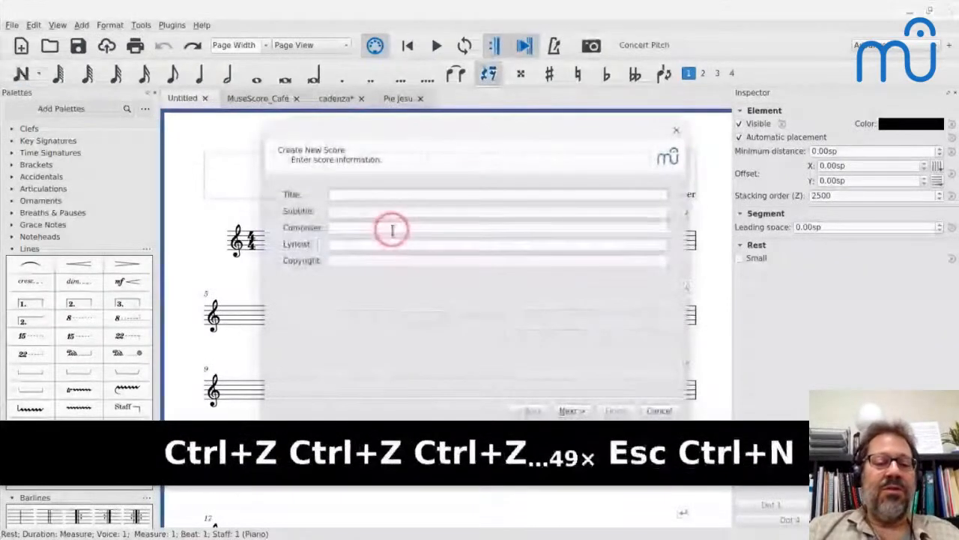
key("Return")
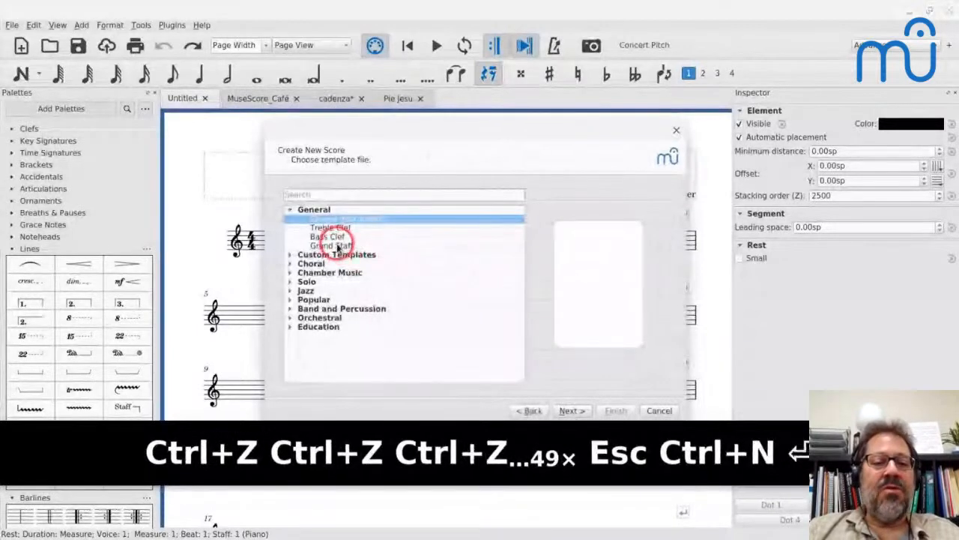
key("Return")
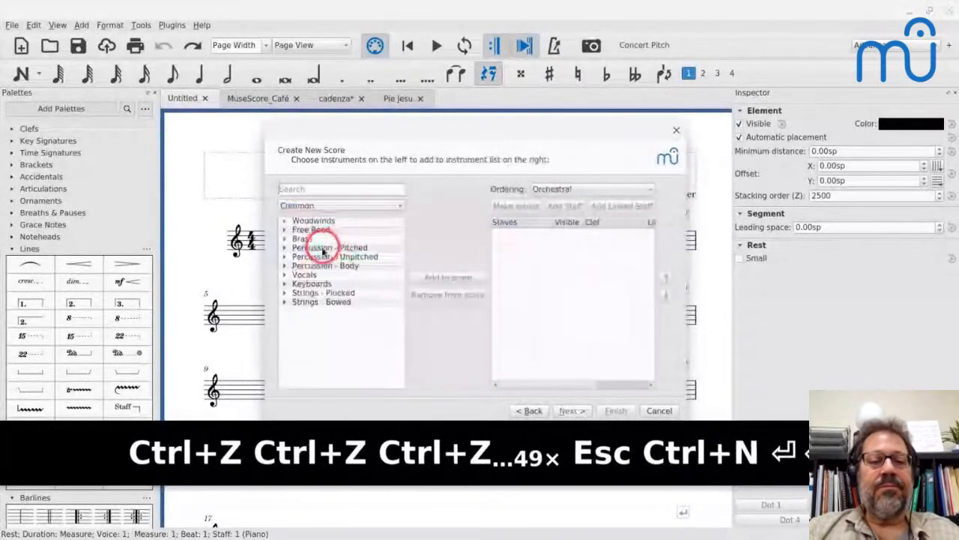
double_click(300, 238)
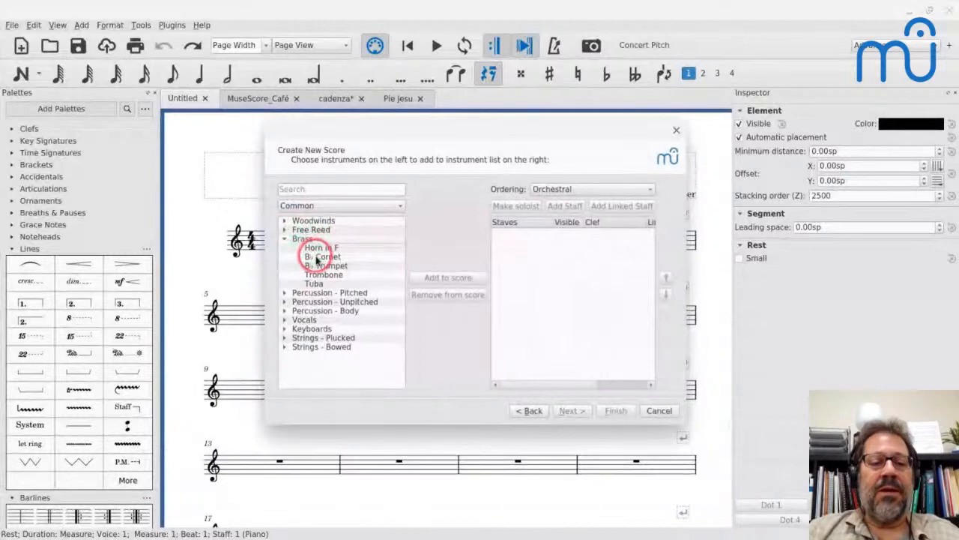
double_click(316, 257)
double_click(322, 275)
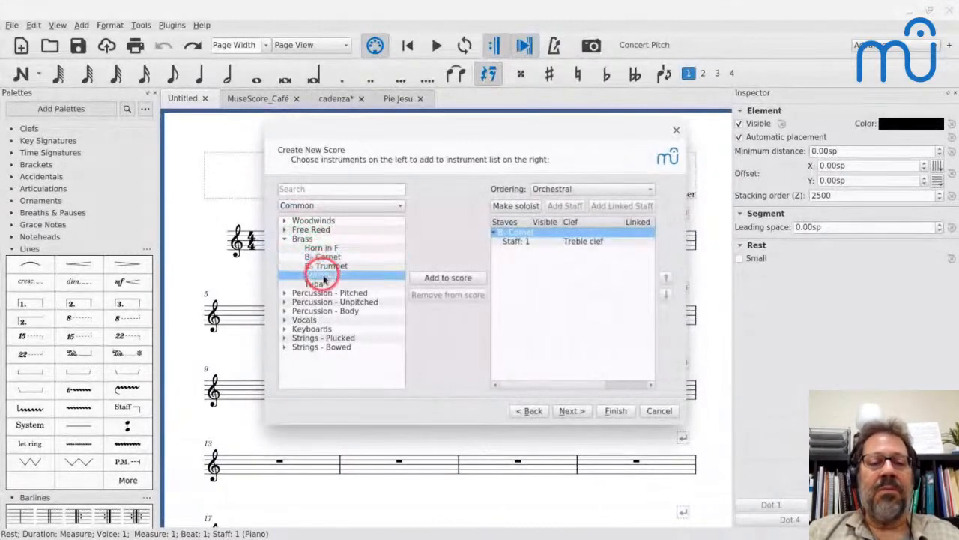
left_click(572, 411)
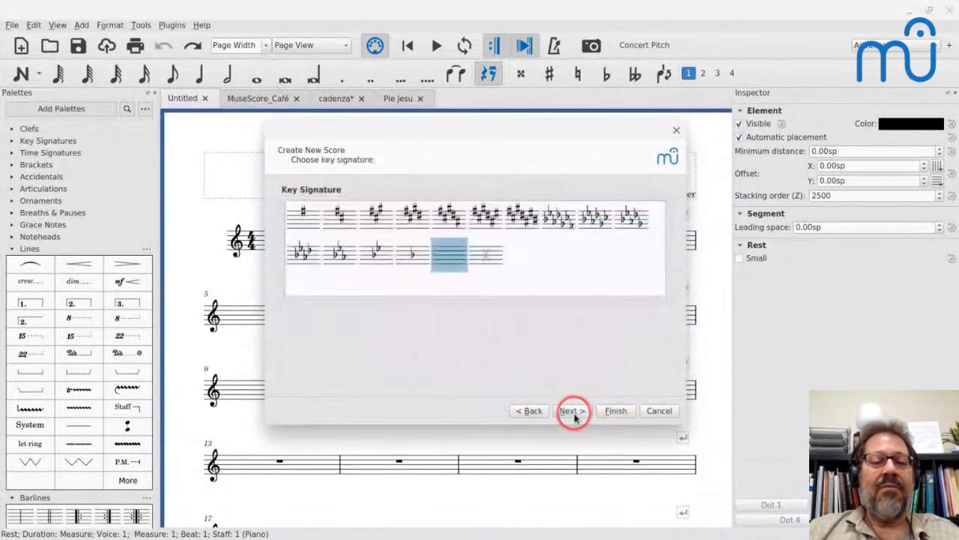
left_click(572, 411)
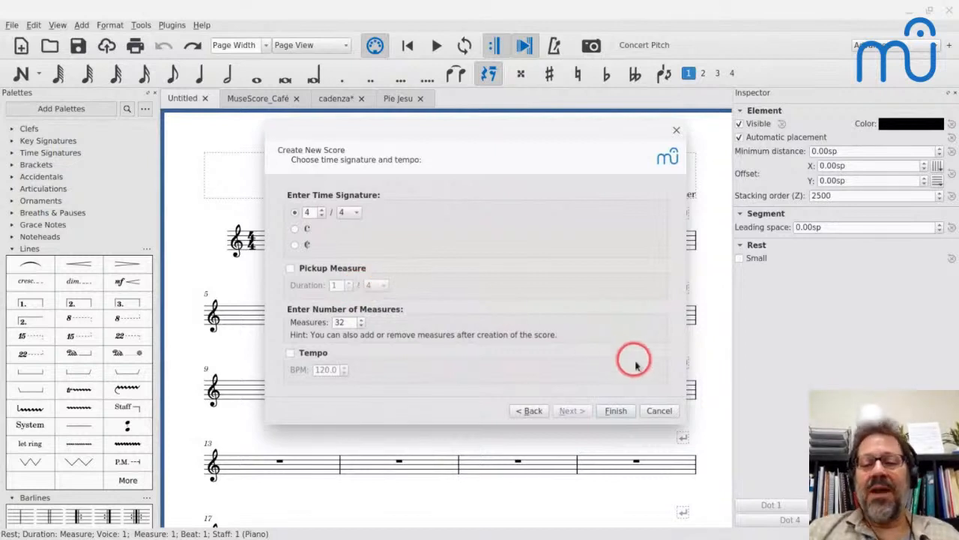
left_click(619, 411)
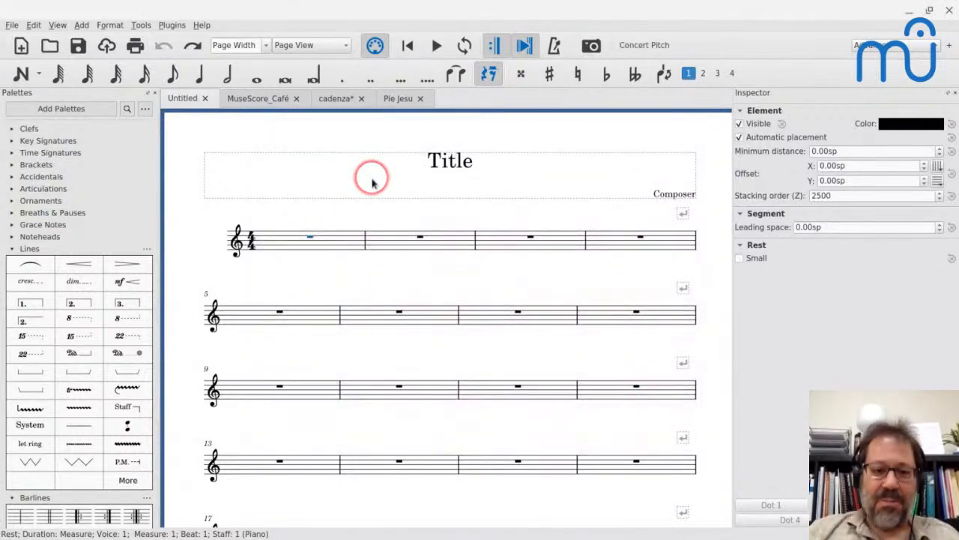
Enter a quarter note C5 at the start of measure 1 and remove the remaining rests to shorten the measure to a pickup.
left_click(278, 243)
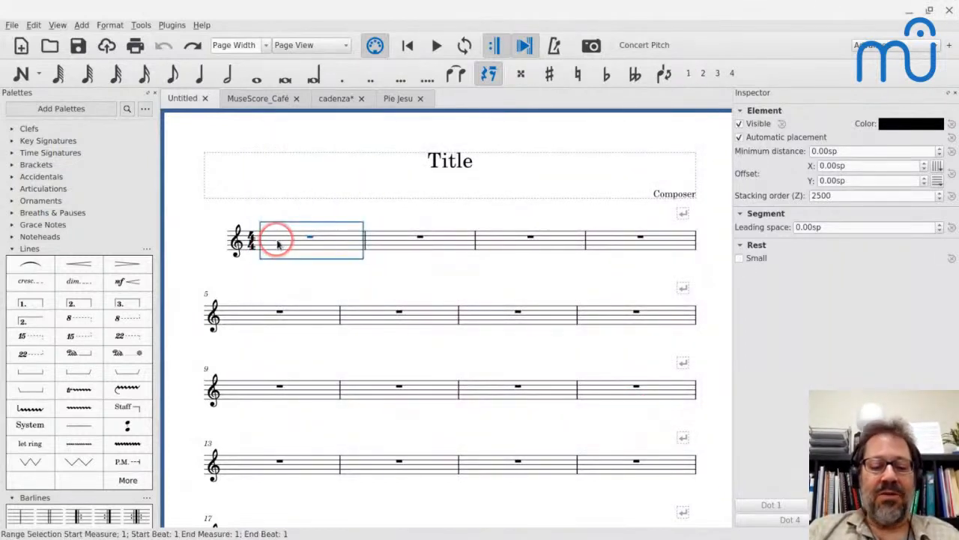
key("n")
key("5")
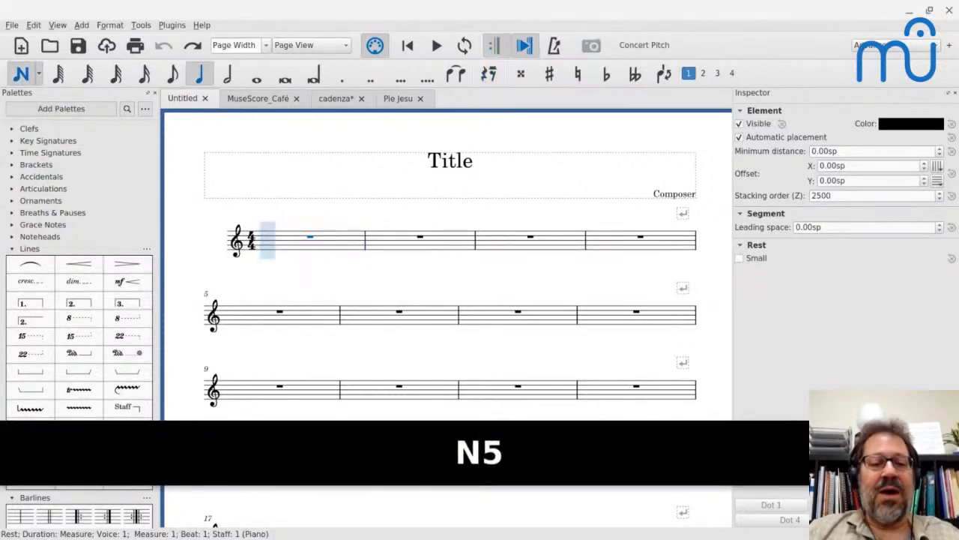
key("c")
key("Escape")
key("Right")
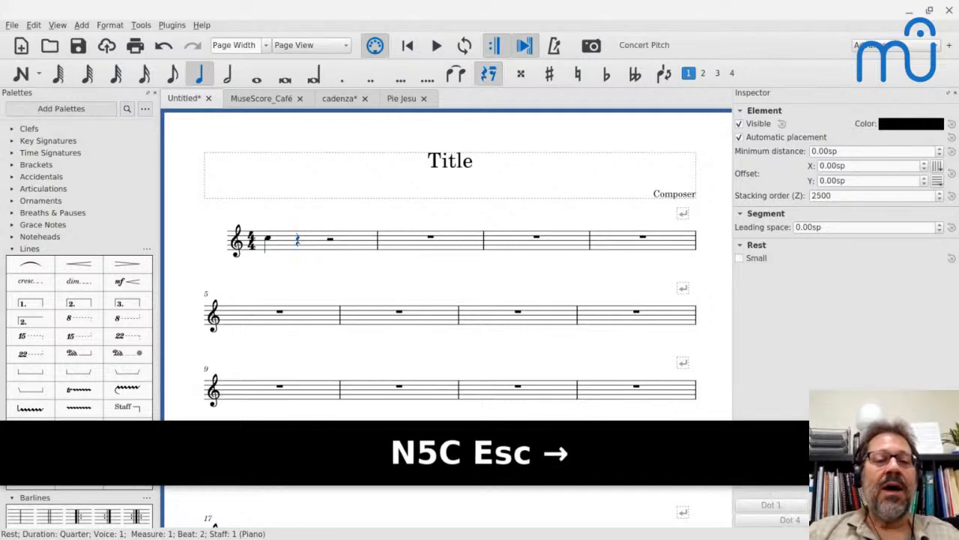
key("shift+Right")
key("ctrl+BackSpace")
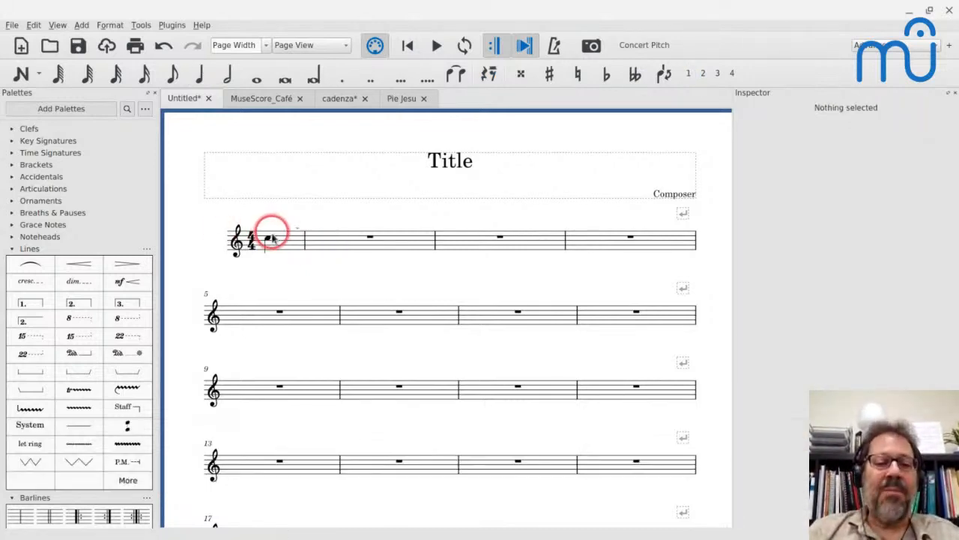
Exclude the one-beat pickup measure from the measure count in its measure properties.
right_click(278, 242)
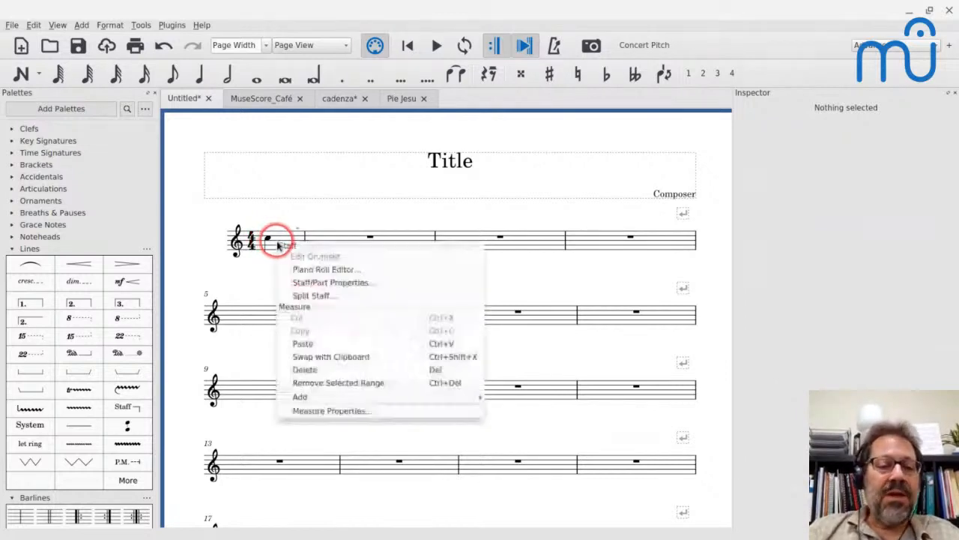
left_click(318, 408)
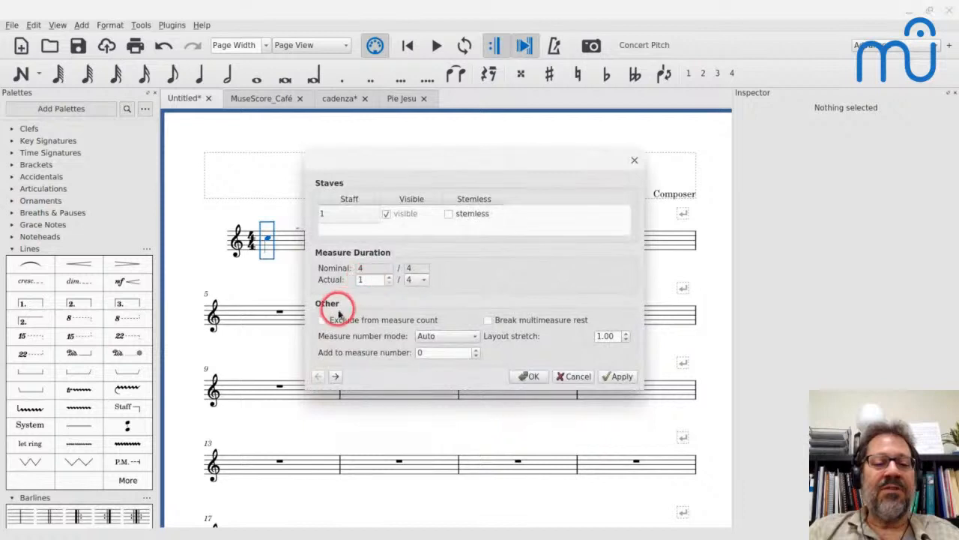
left_click(323, 320)
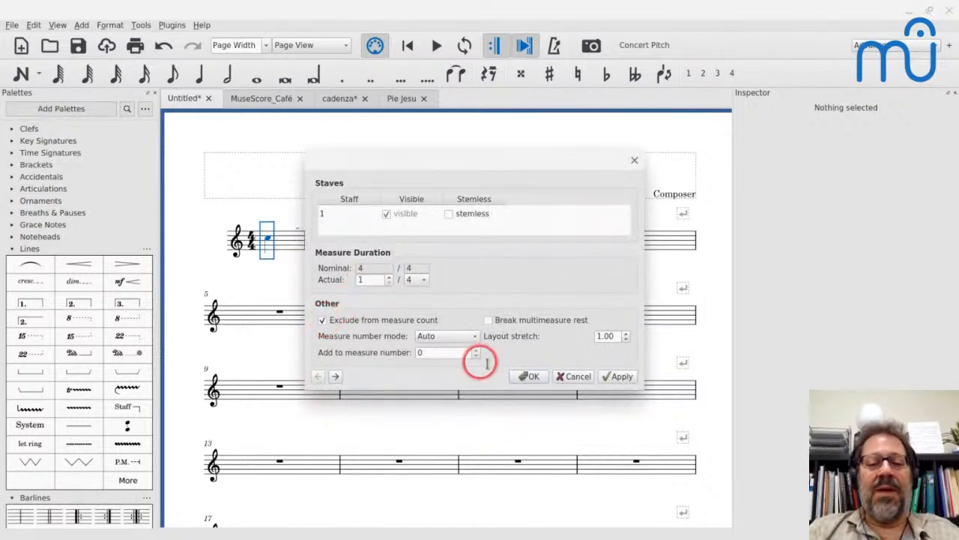
left_click(534, 377)
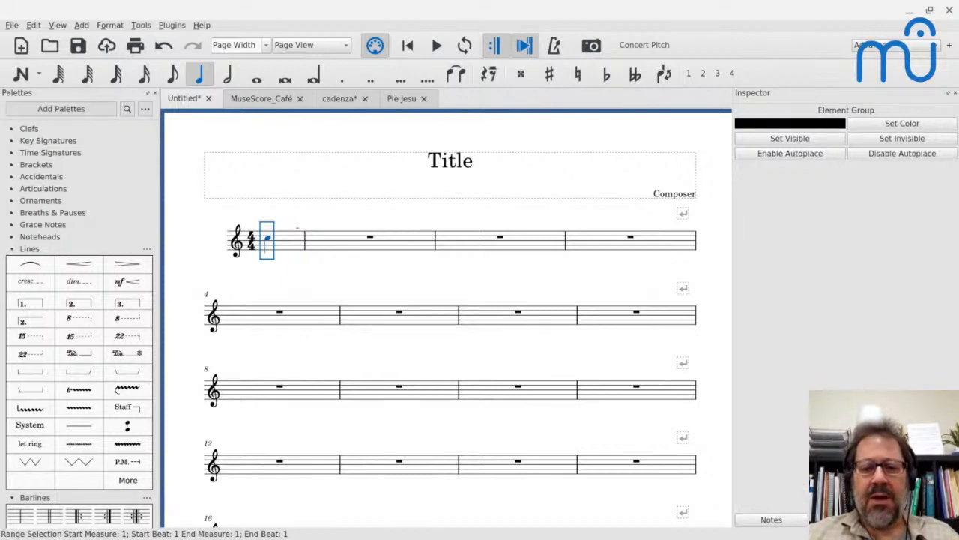
Enter a dotted half note C5 at the start of the last measure of the second system and leave note input.
left_click(601, 313)
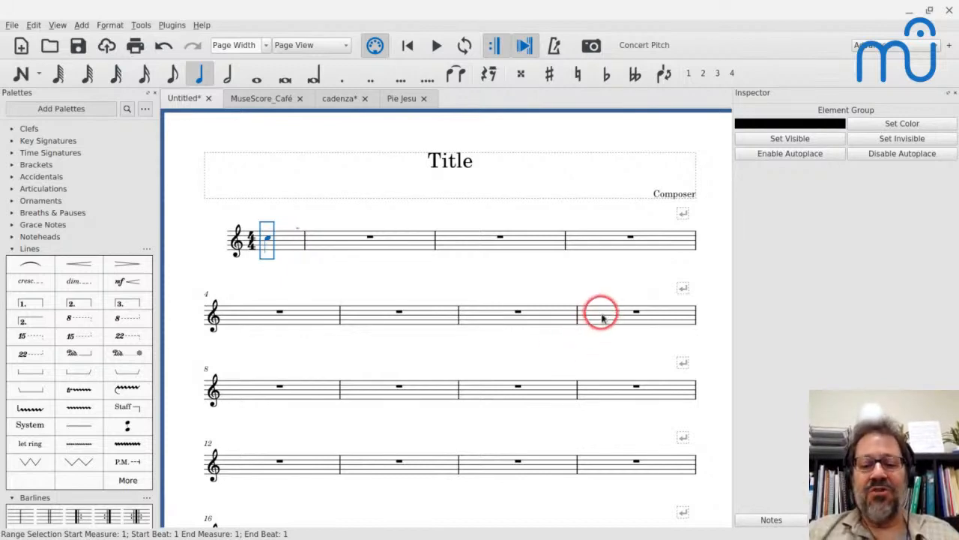
key("n")
key("6")
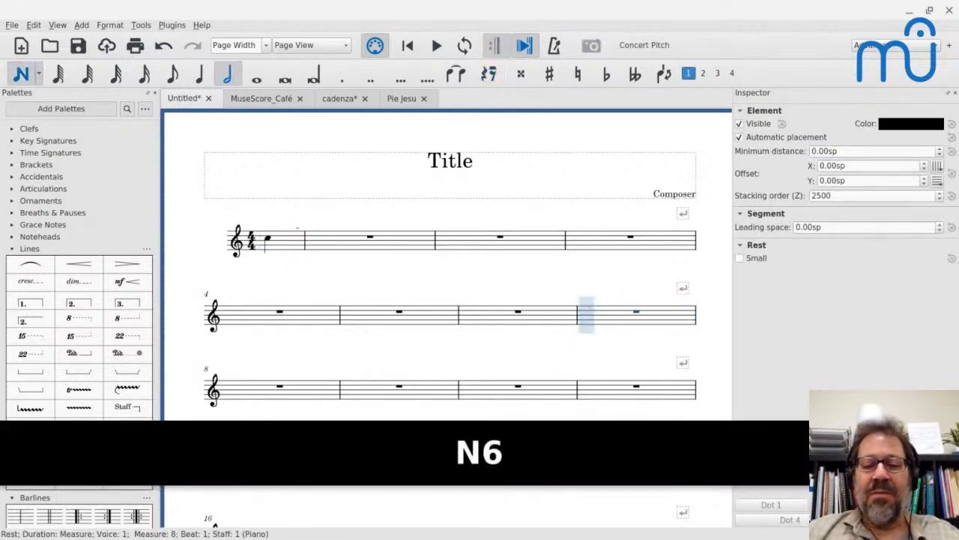
key("c")
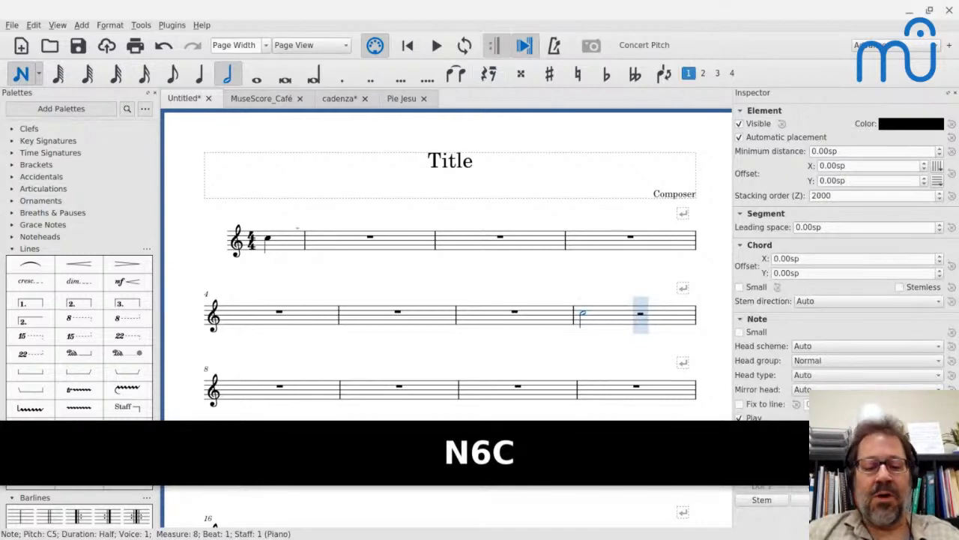
key("shift+w")
key("Escape")
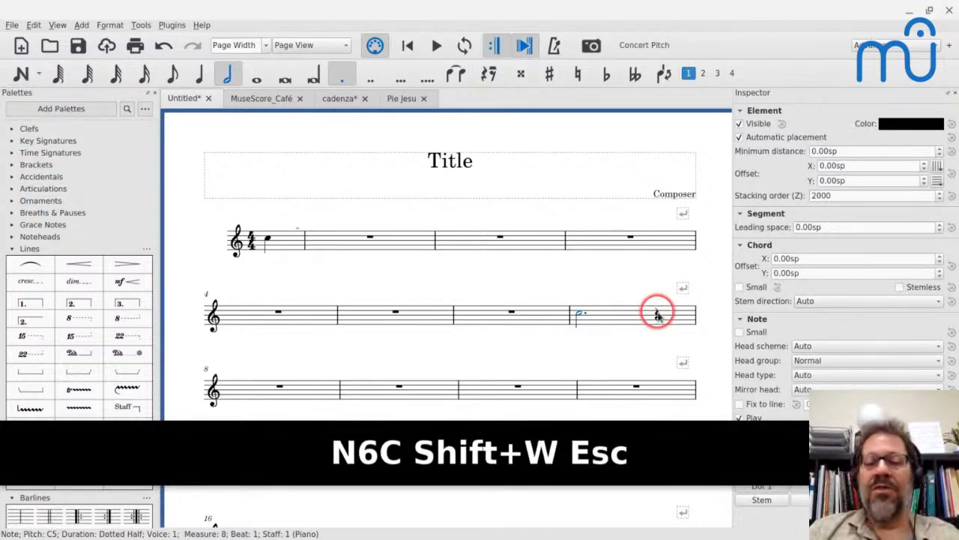
Remove all measures after the second system and the quarter rest following the dotted half note, leaving a three-beat final measure.
left_click(318, 388)
key("ctrl+shift+End")
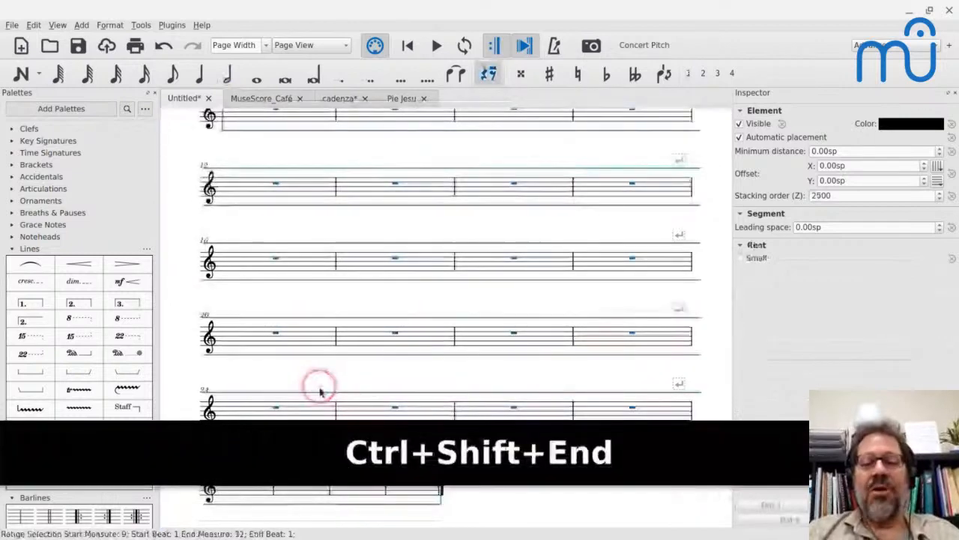
key("ctrl+BackSpace")
left_click(347, 346)
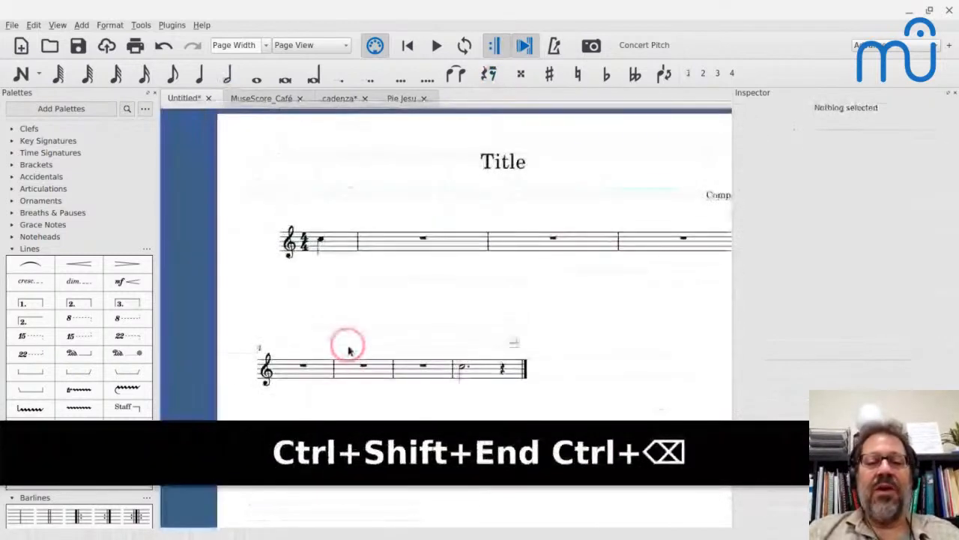
left_click(502, 369)
key("ctrl+BackSpace")
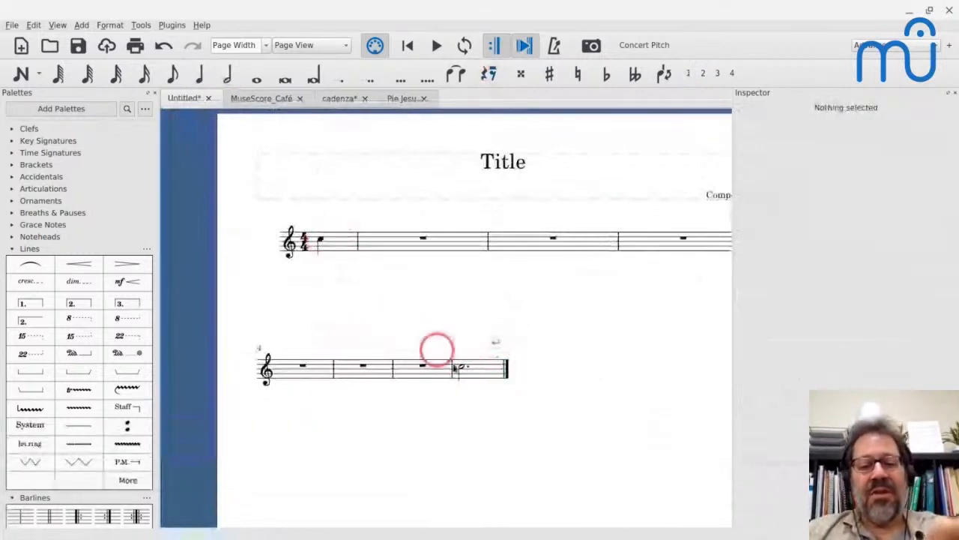
left_click(465, 368)
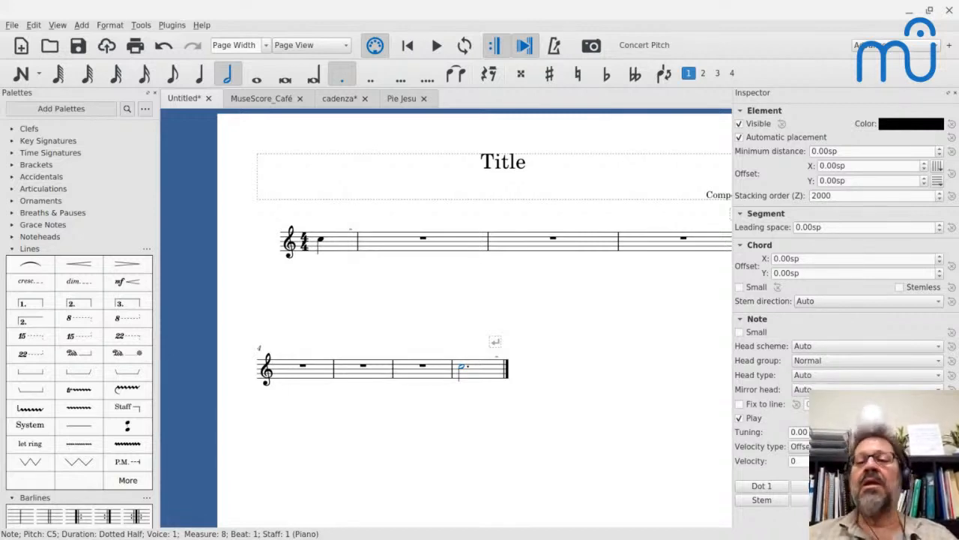
left_click(308, 251)
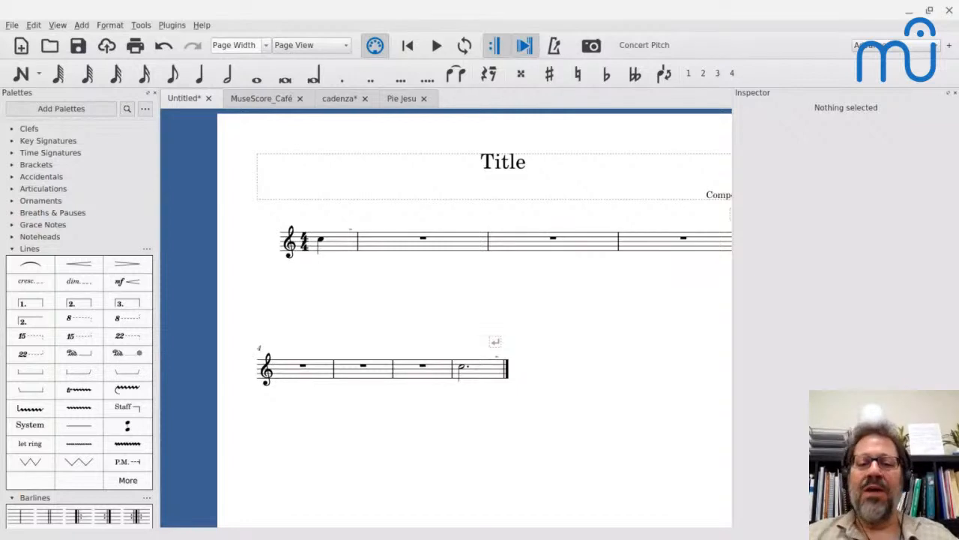
left_click(462, 367)
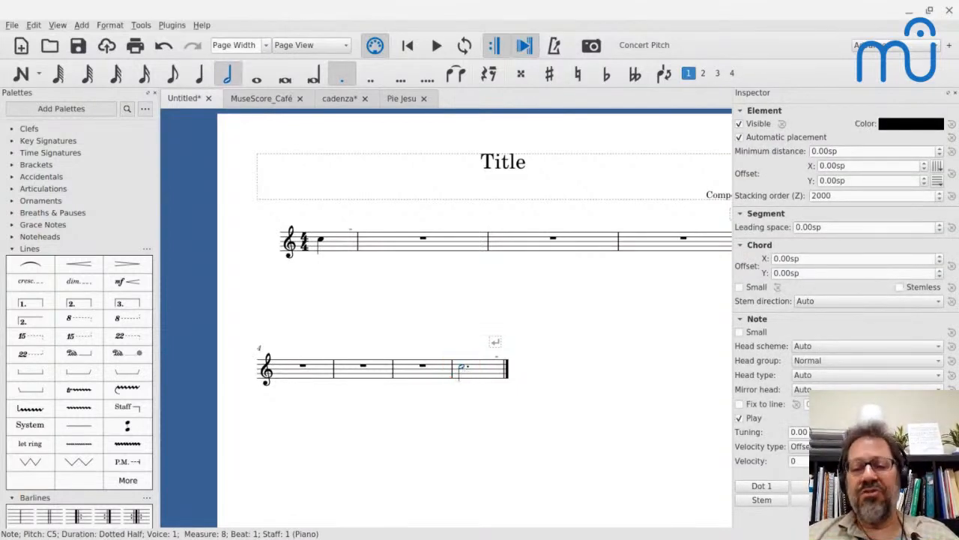
Make the 4/4 time signature in measure 1 invisible, and undo that change.
left_click(338, 246)
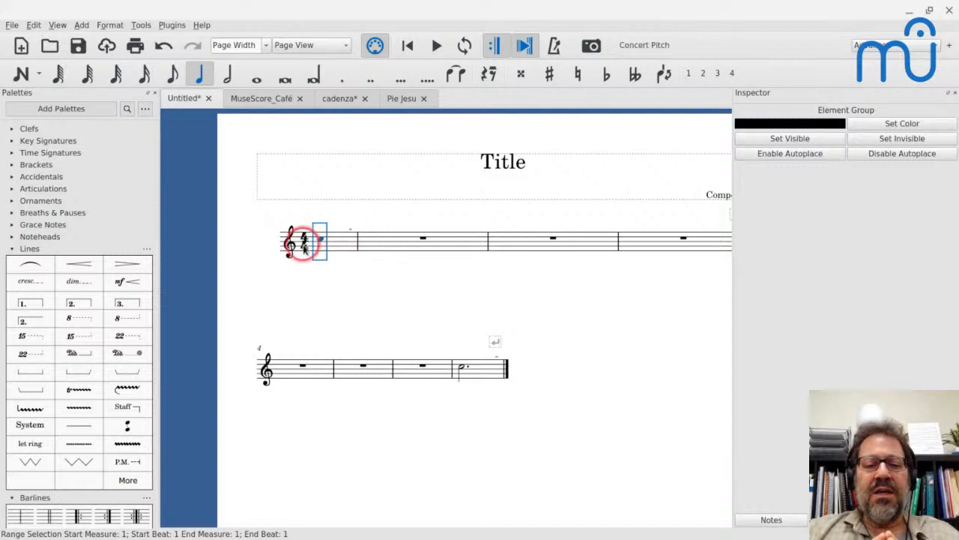
left_click(306, 249)
key("v")
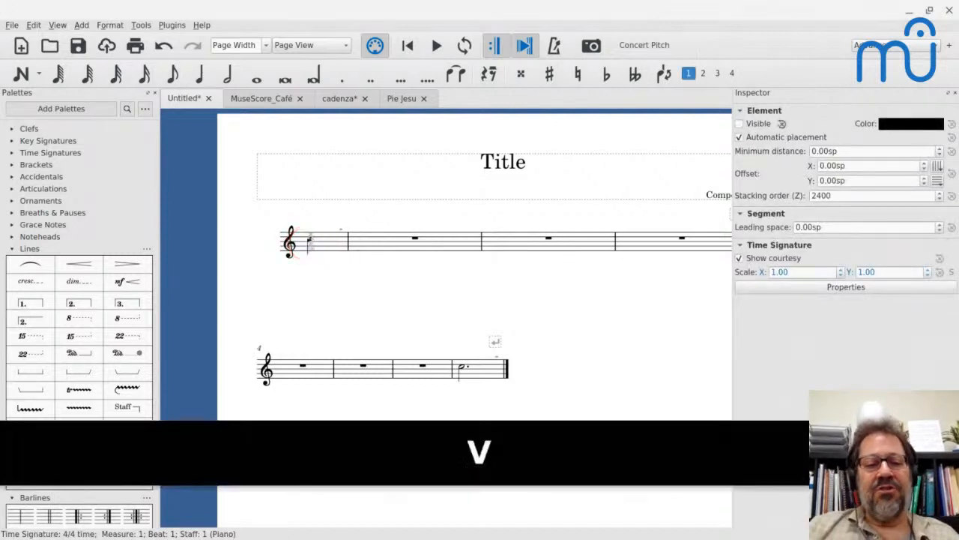
key("ctrl+z")
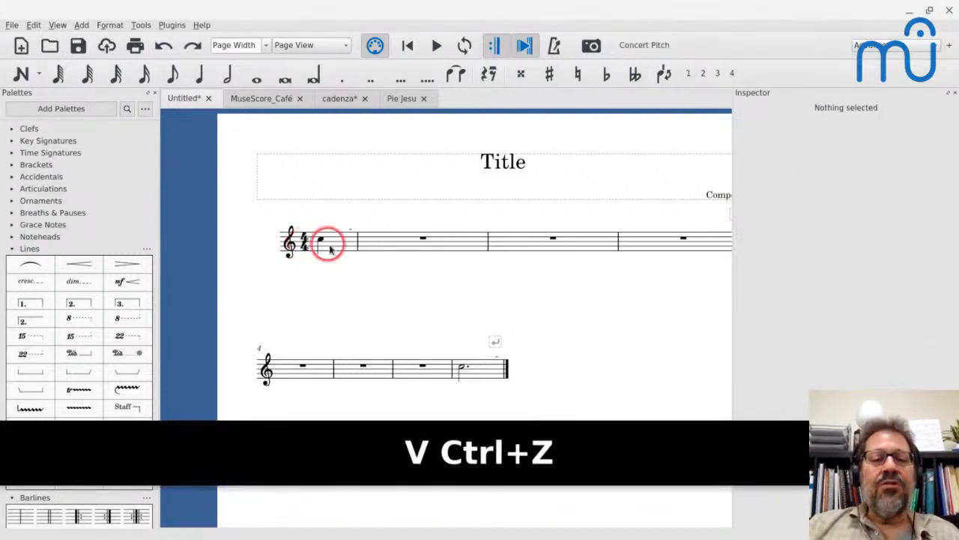
Turn off the time signature display in the piano staff's properties, and undo that change.
right_click(341, 249)
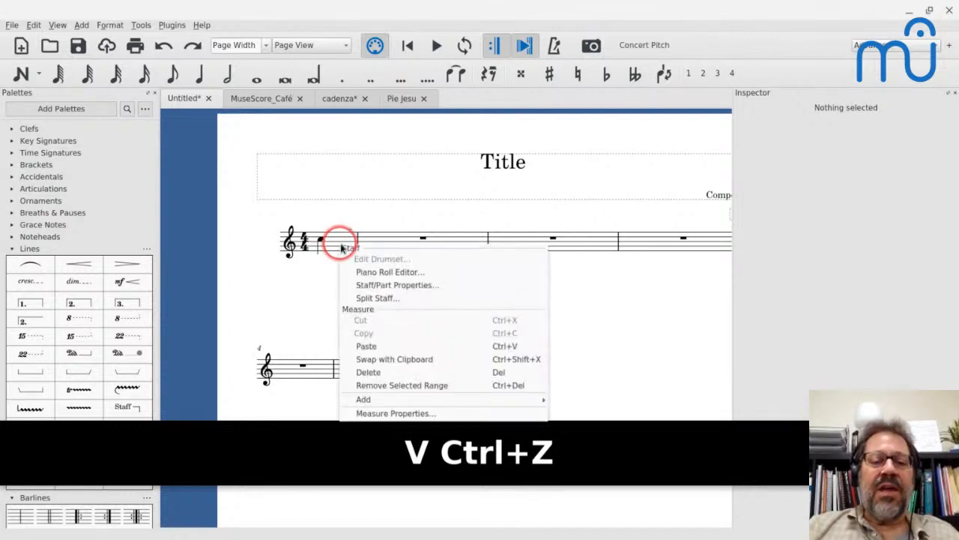
left_click(363, 285)
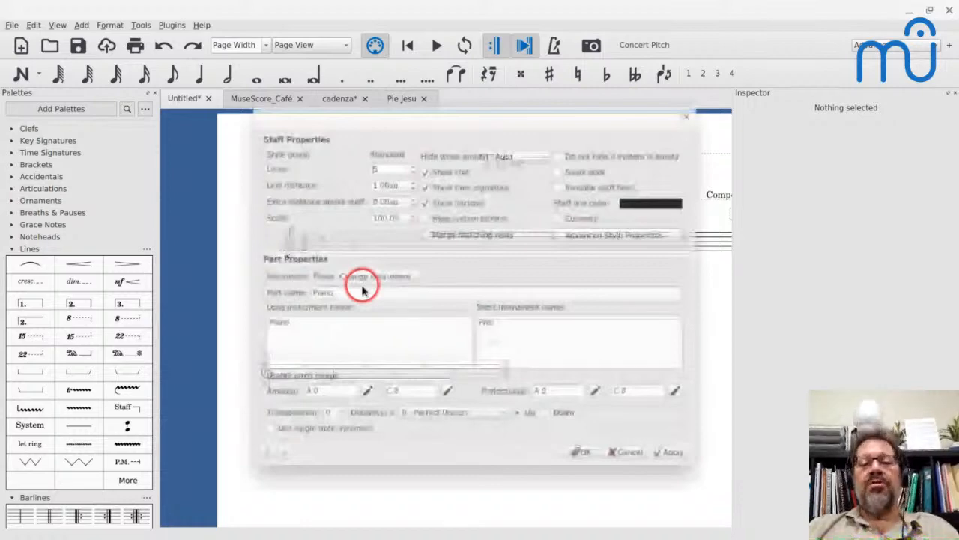
left_click(581, 452)
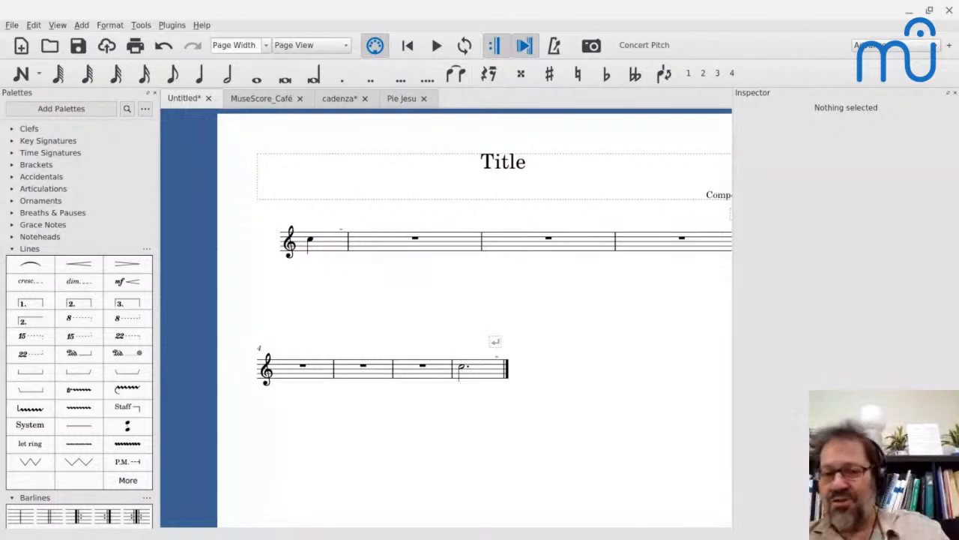
key("ctrl+z")
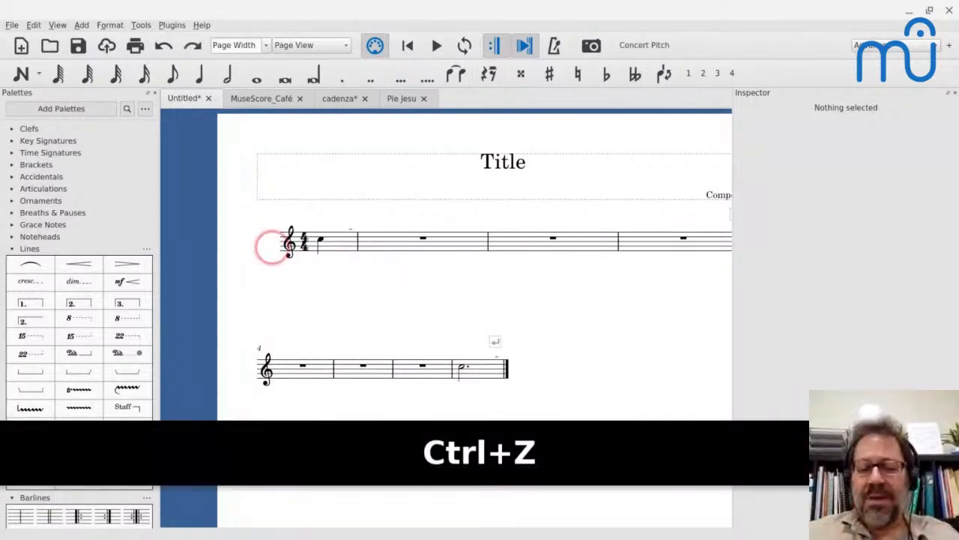
Make the 4/4 time signature at the start of the first system invisible.
left_click(307, 244)
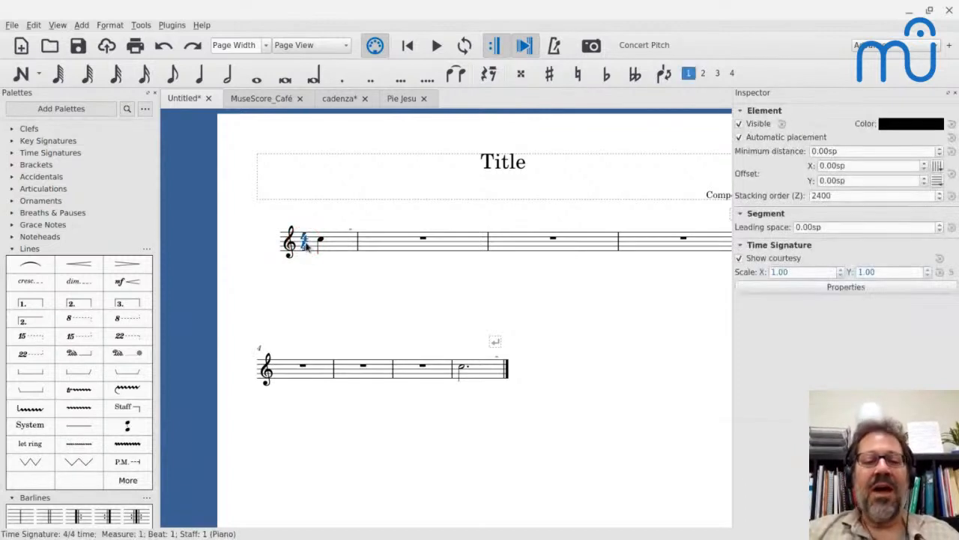
key("v")
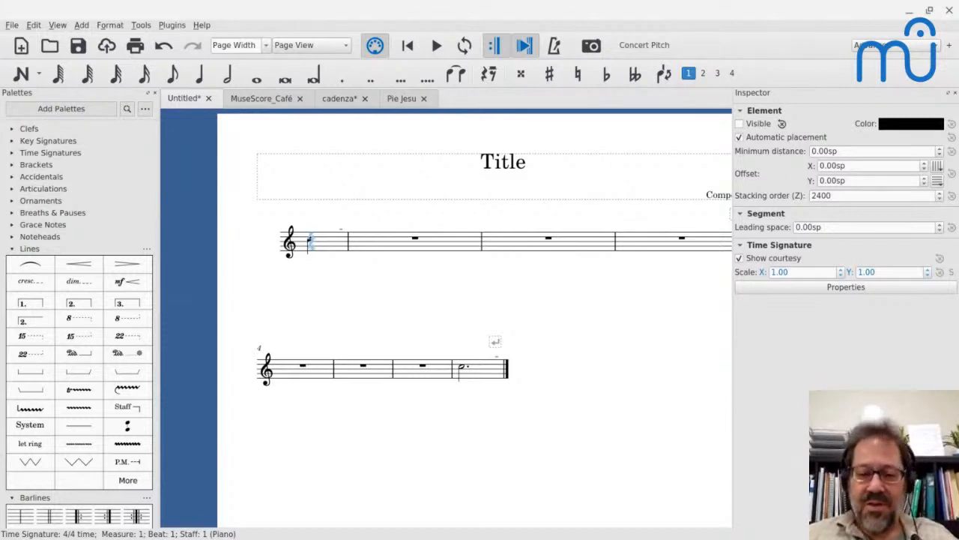
Switch to the MuseScore_Café score and start playback from the trumpet's first measure.
left_click(260, 99)
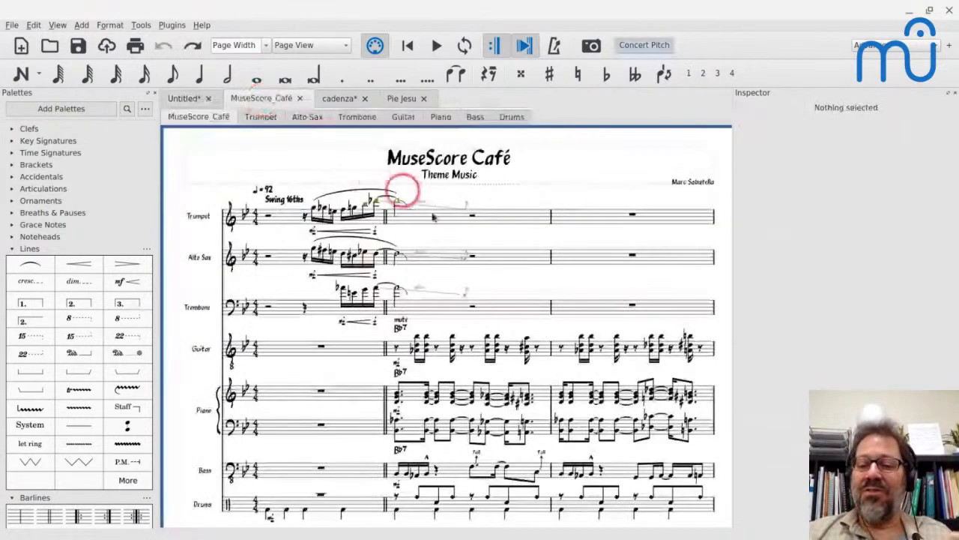
left_click(279, 218)
key("space")
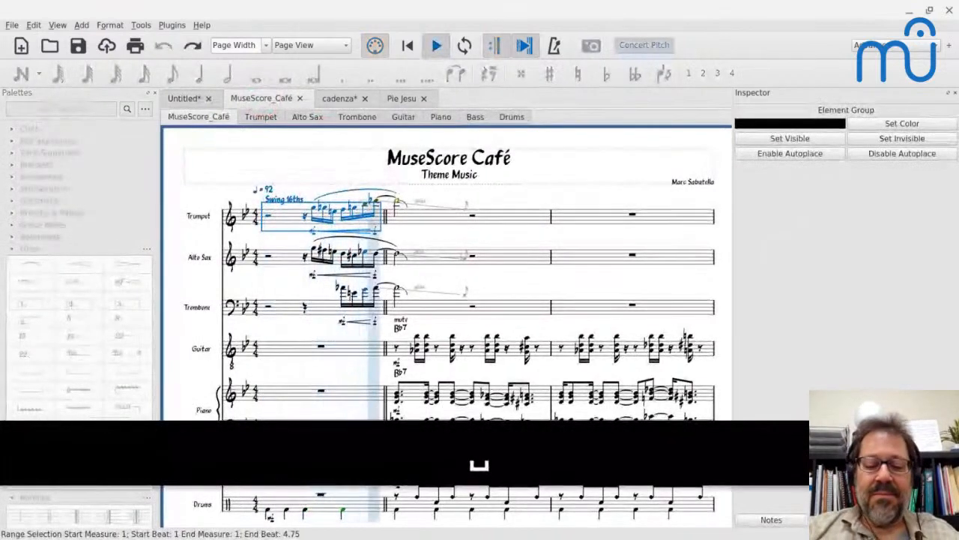
Open the Play Panel while the theme music plays and lower the playback volume.
key("ctrl+shift+0")
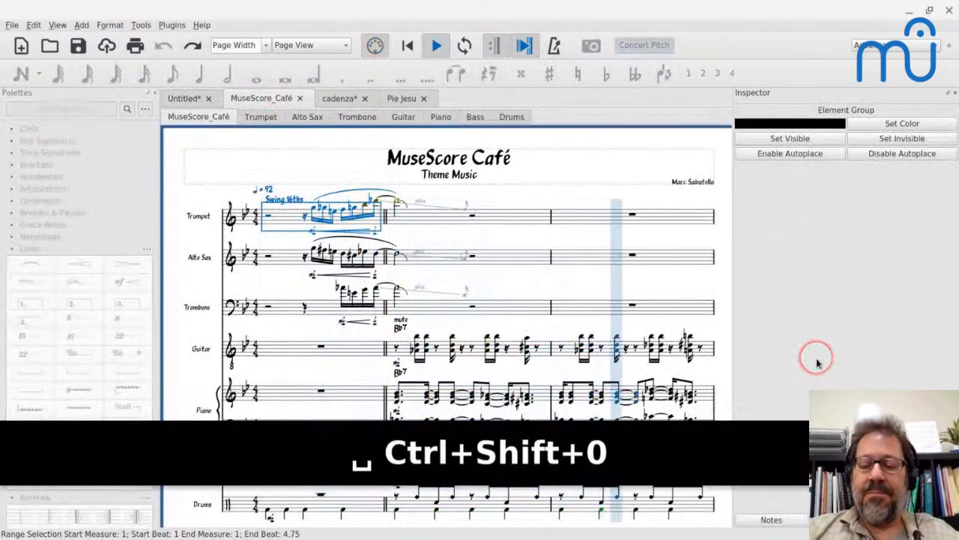
key("ctrl+shift+0")
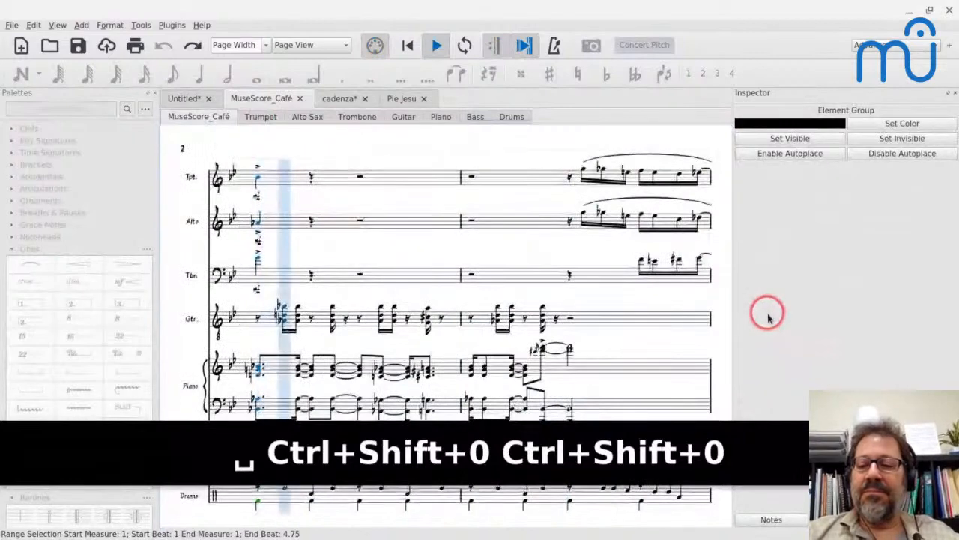
key("ctrl+super+0")
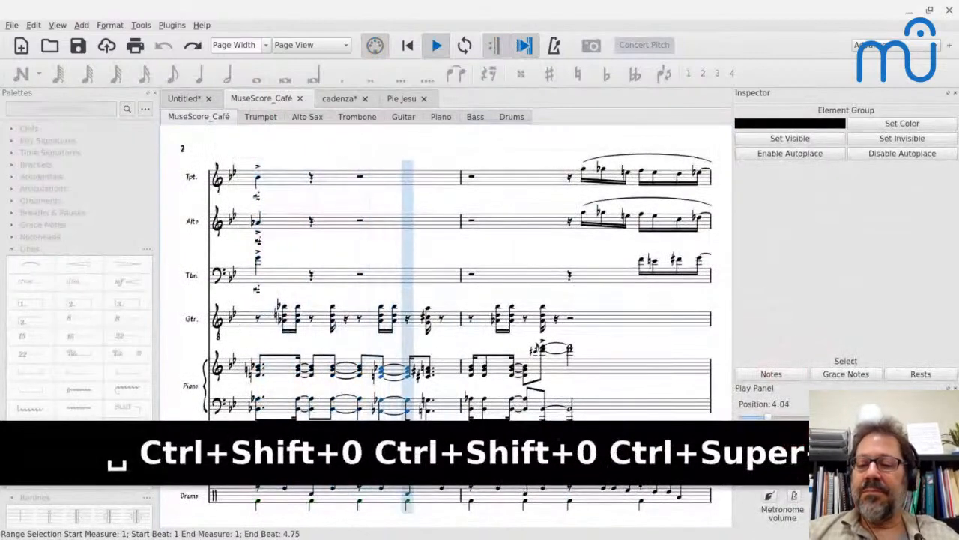
key("Down")
key("Down")
key("Down")
key("Down")
key("Down")
key("Down")
key("Down")
key("Down")
key("Down")
key("Down")
key("Down")
key("Down")
key("Down")
key("Down")
key("Down")
key("Down")
key("Down")
key("Down")
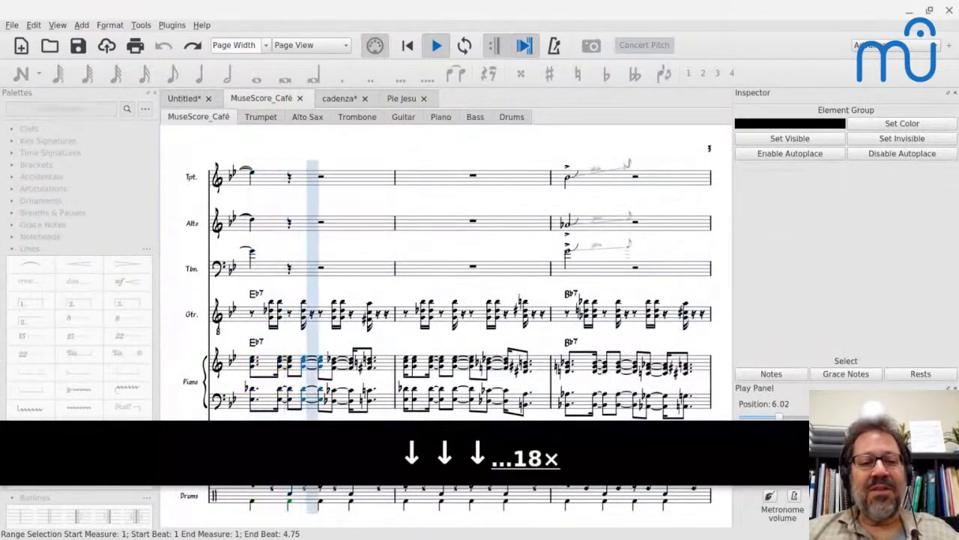
key("Down")
key("Down")
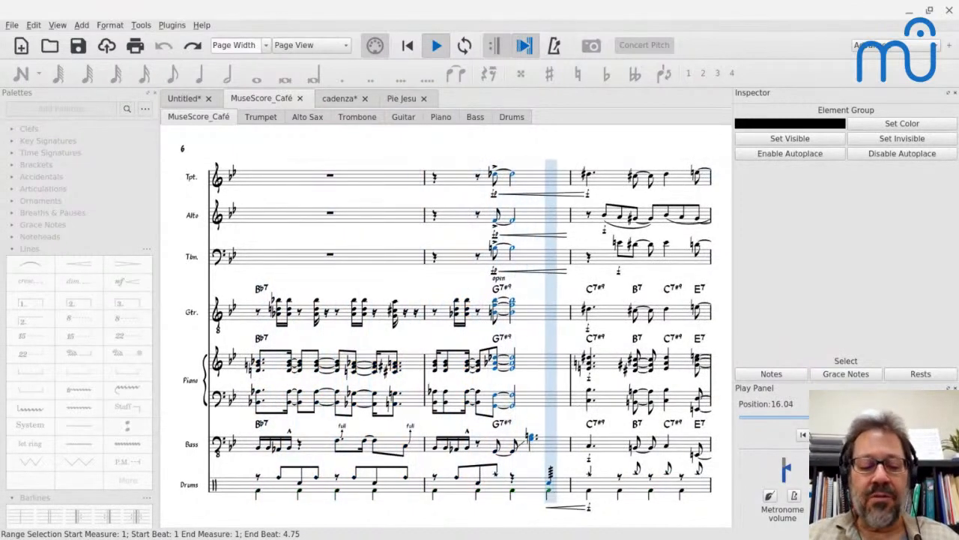
Switch to the Chrome window containing the IMSLP page for Missa Gaudeamus.
key("alt+Tab")
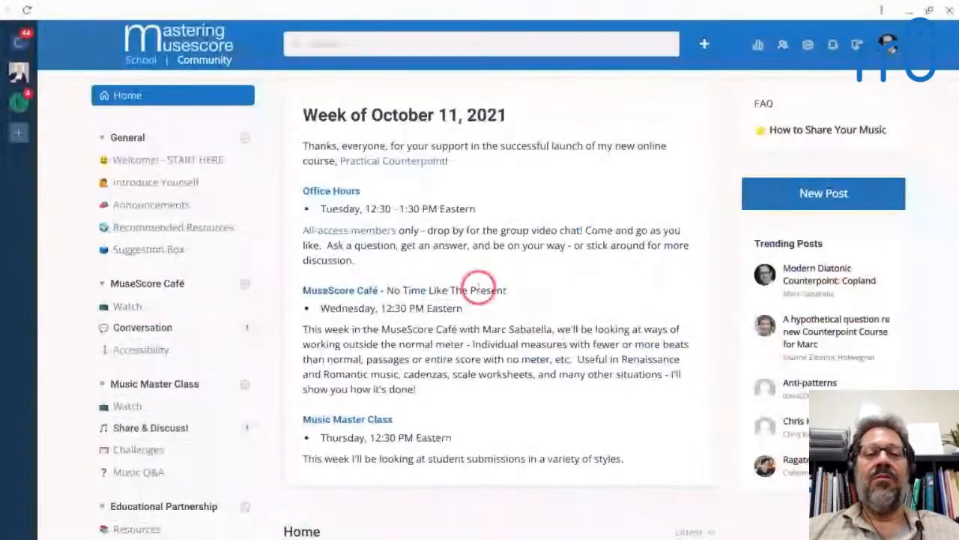
key("alt+Tab")
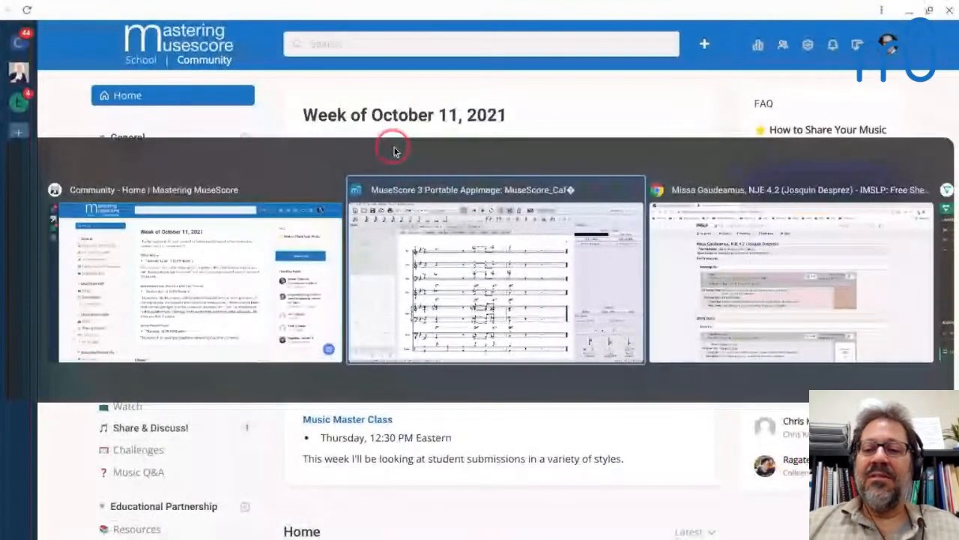
key("alt+Tab")
key("alt+Tab")
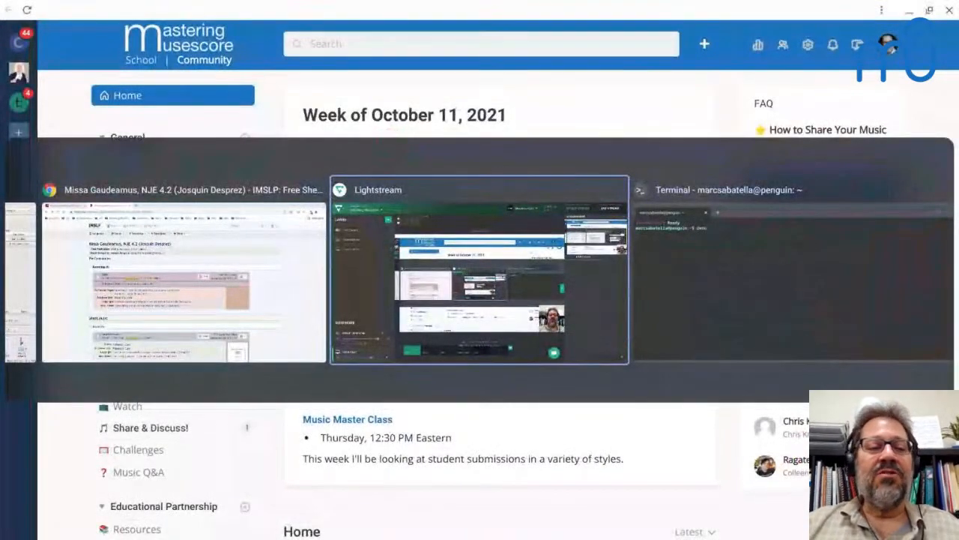
key("alt+shift+Tab")
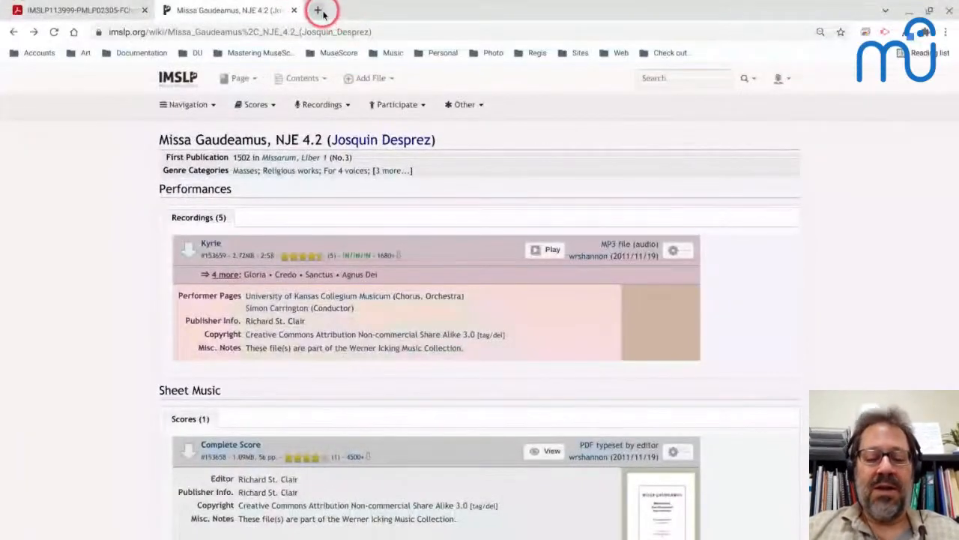
Load the Mastering MuseScore School site, school.masteringmusescore.com, in a new browser tab.
left_click(318, 11)
type("school")
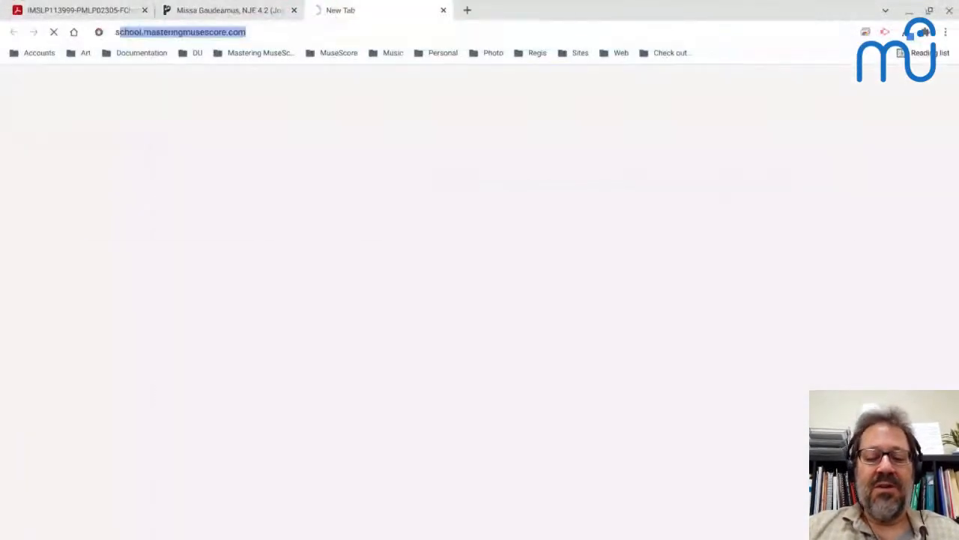
type(".mast")
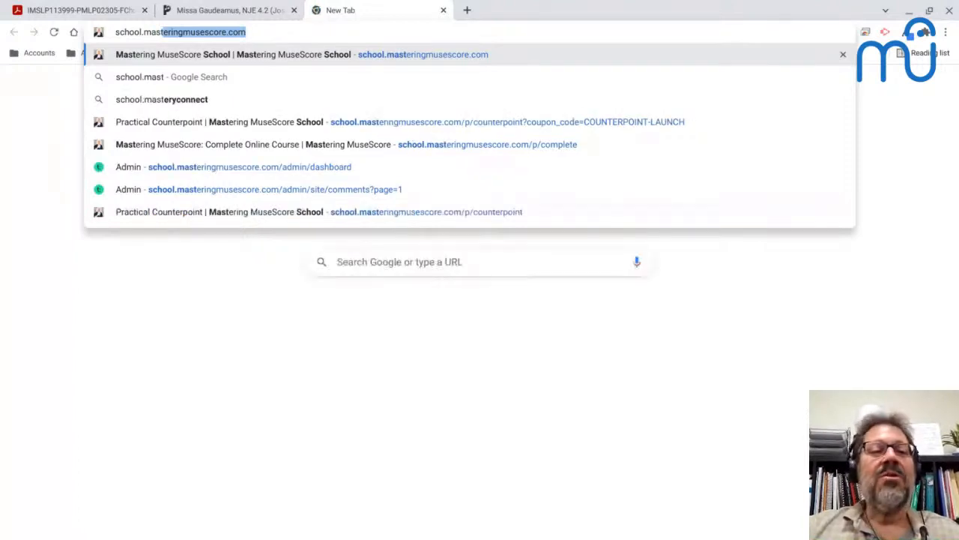
key("Return")
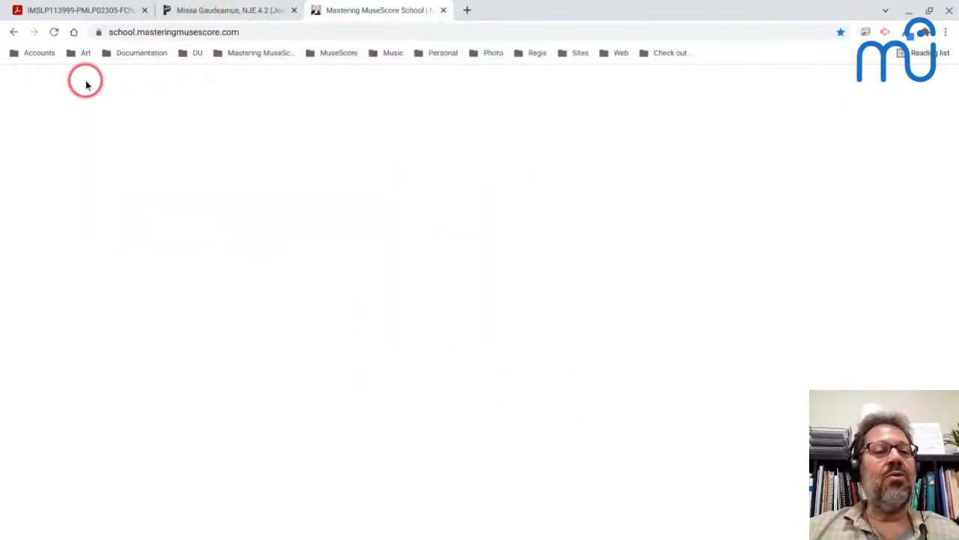